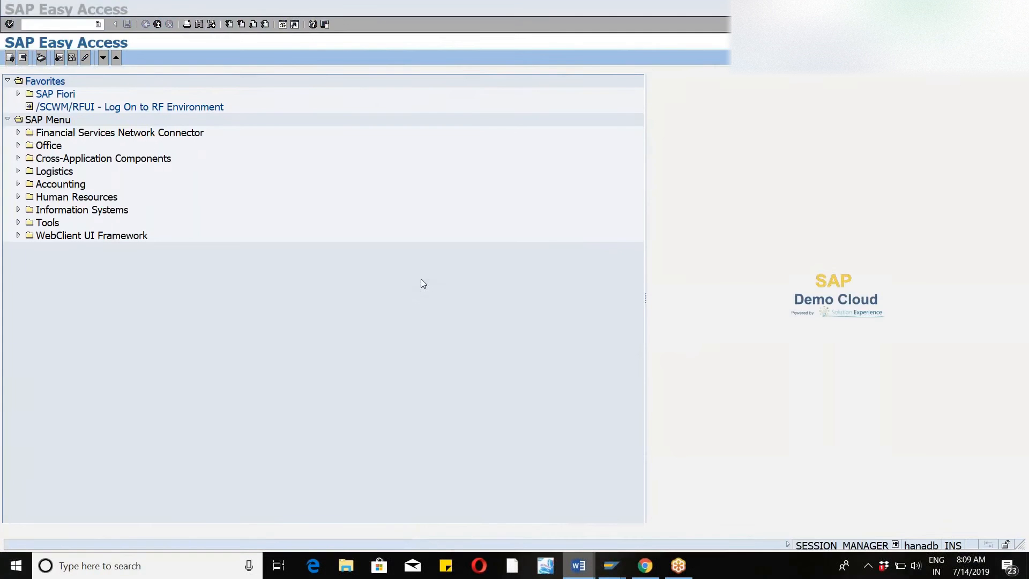
Step: Switch back from Word to the SAP Easy Access window, run transaction spro and display the SAP Reference IMG
{"action": "left_click", "coordinate": [421, 278]}
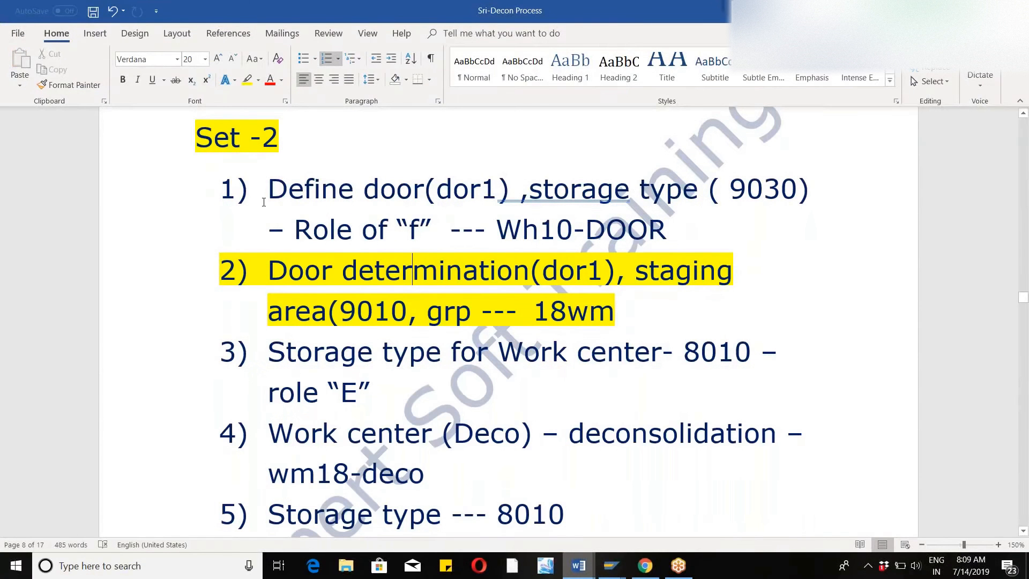
{"action": "mouse_move", "coordinate": [611, 568]}
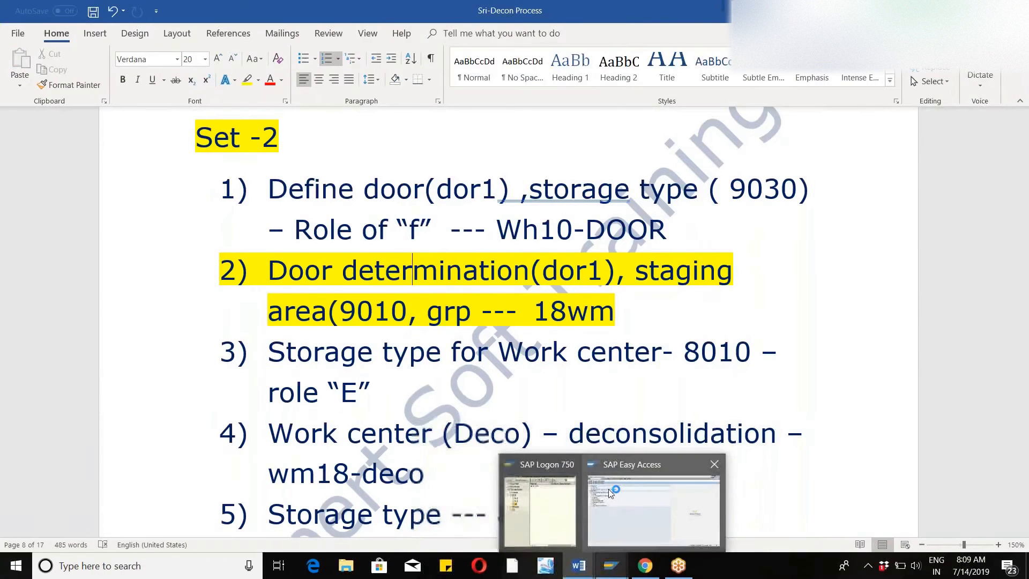
{"action": "left_click", "coordinate": [611, 492]}
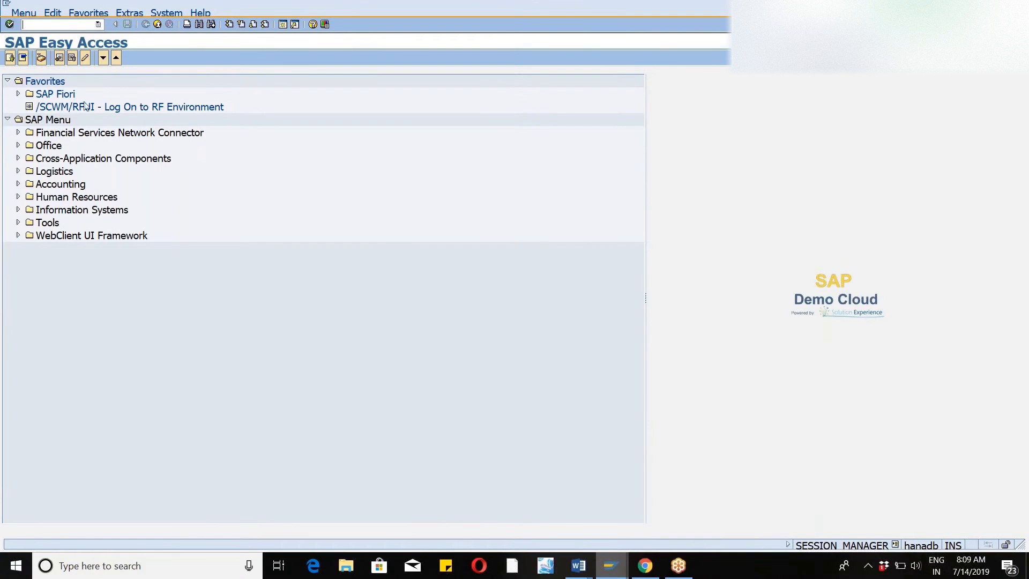
{"action": "type", "text": "spro"}
{"action": "key", "text": "Return"}
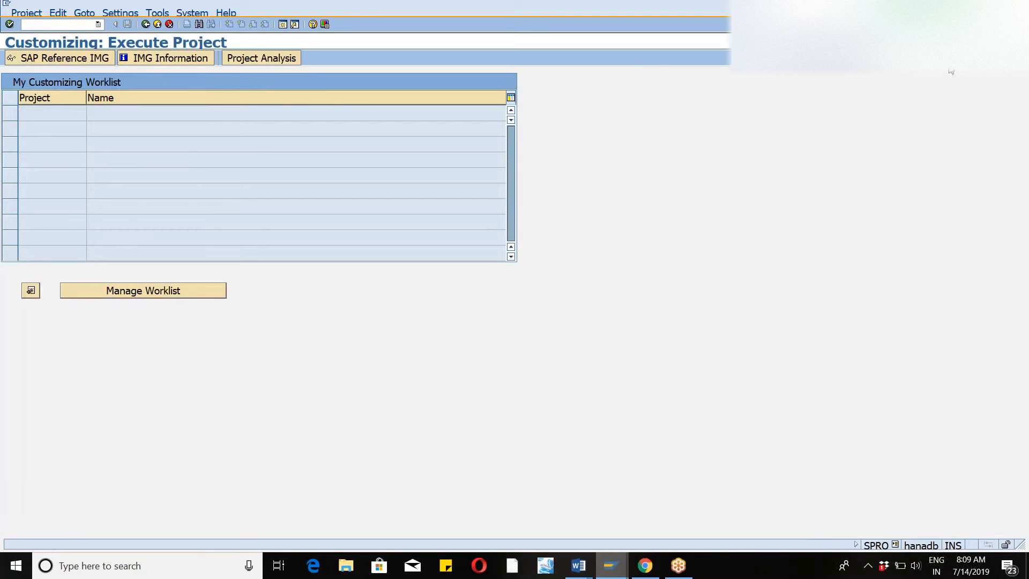
{"action": "left_click", "coordinate": [878, 79]}
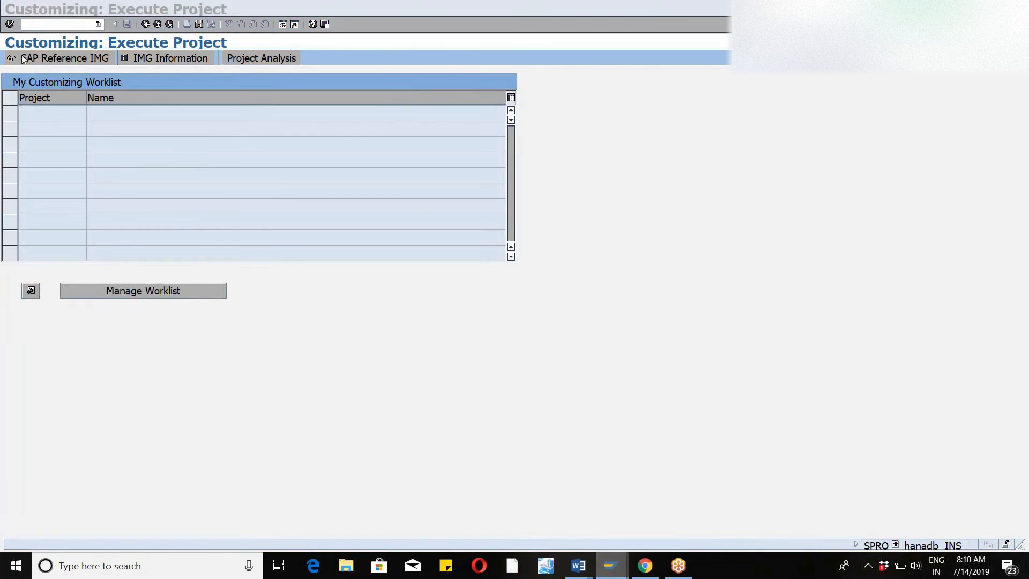
{"action": "left_click", "coordinate": [43, 56]}
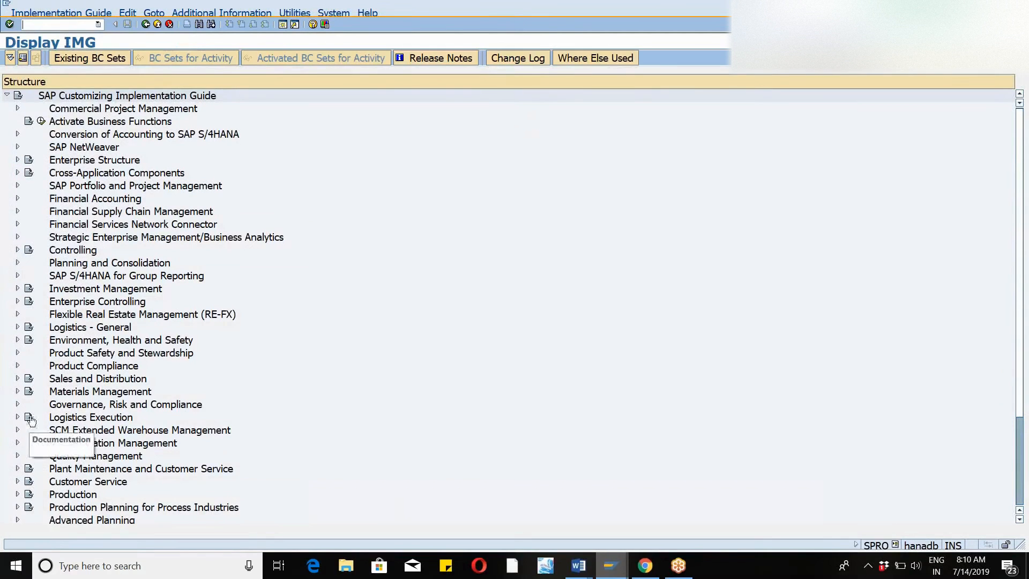
Step: Open the Define Storage Type activity in the Master Data of SCM Extended Warehouse Management and dismiss the desktop notification
{"action": "left_click", "coordinate": [19, 429]}
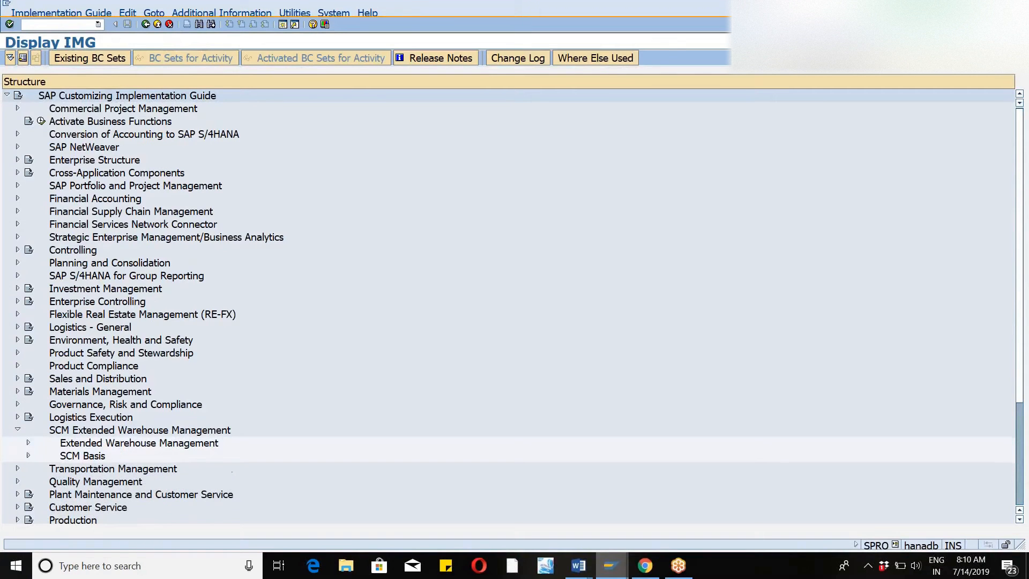
{"action": "left_click", "coordinate": [27, 444]}
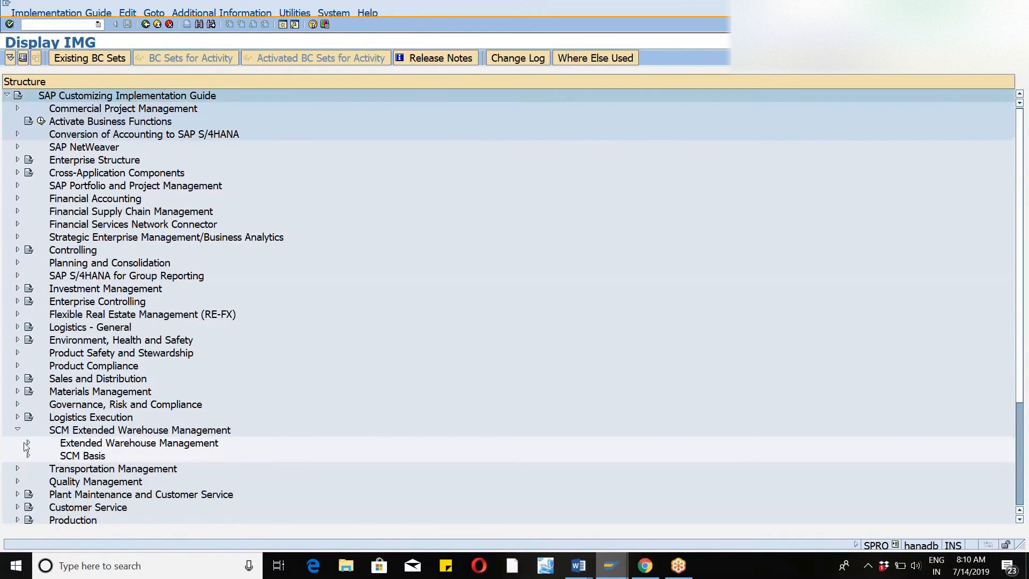
{"action": "left_click", "coordinate": [38, 365]}
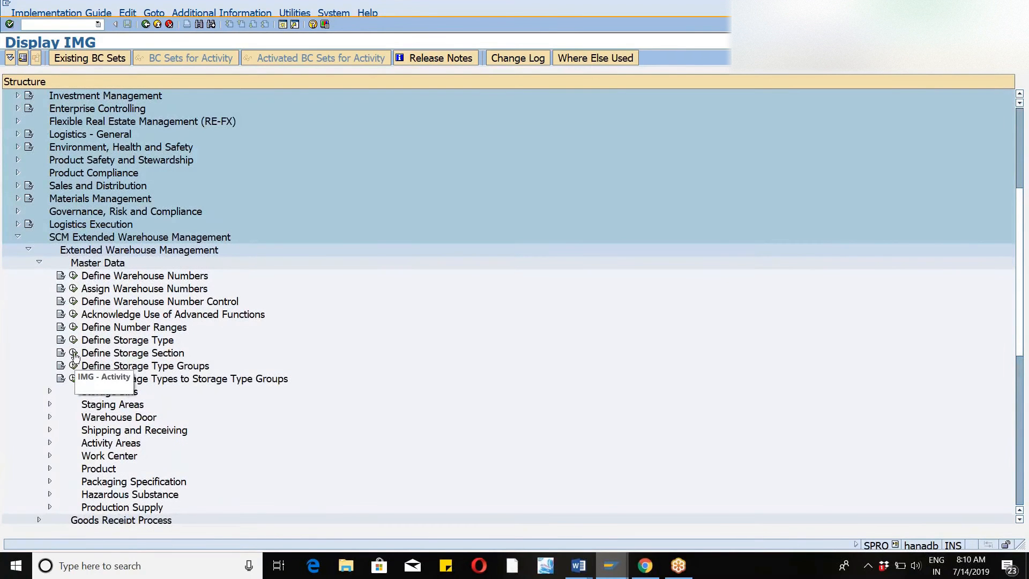
{"action": "left_click", "coordinate": [74, 340]}
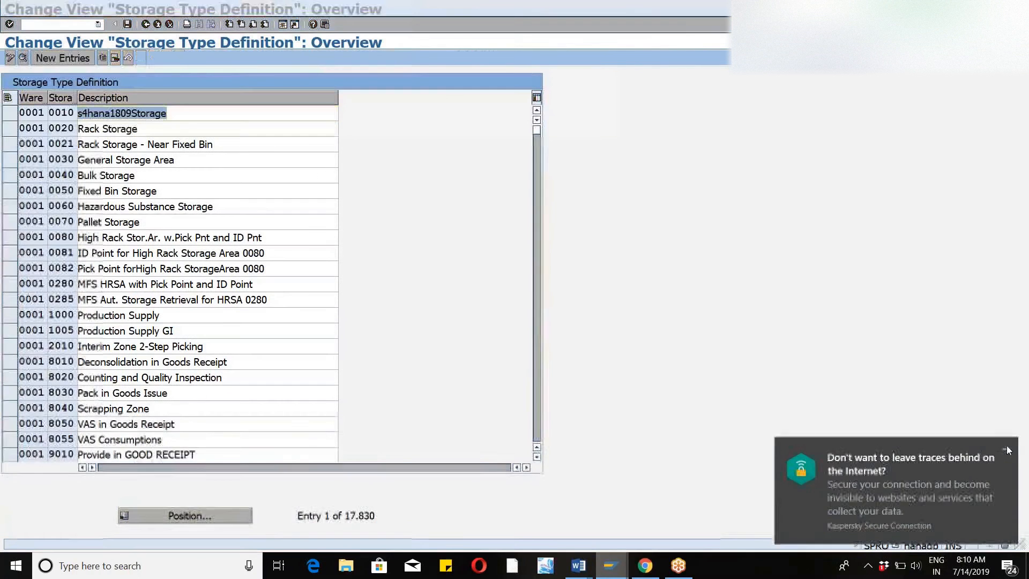
{"action": "left_click", "coordinate": [1007, 449]}
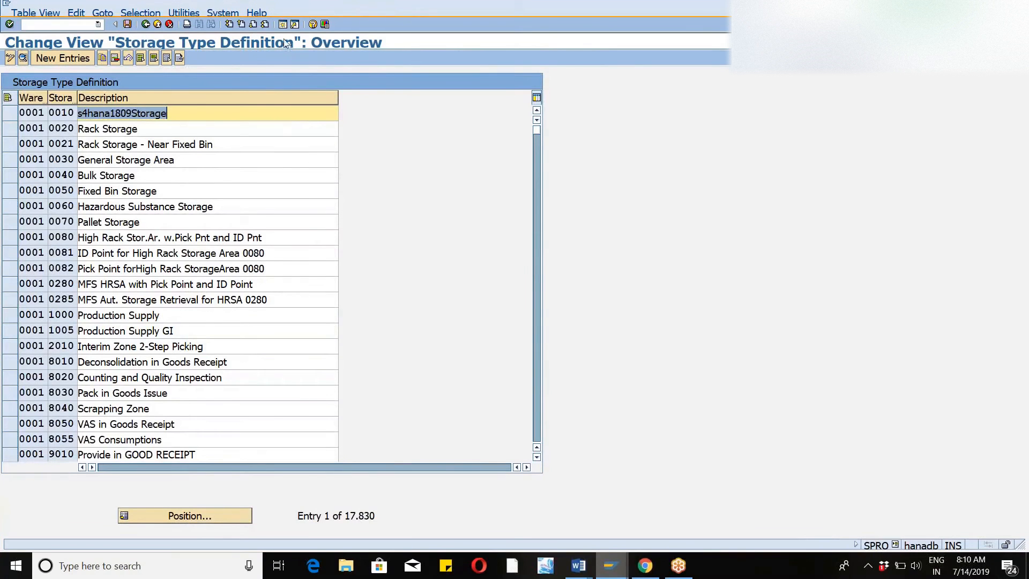
Step: Open a second SAP session, run transaction spro and display the SAP Reference IMG in it
{"action": "left_click", "coordinate": [282, 25]}
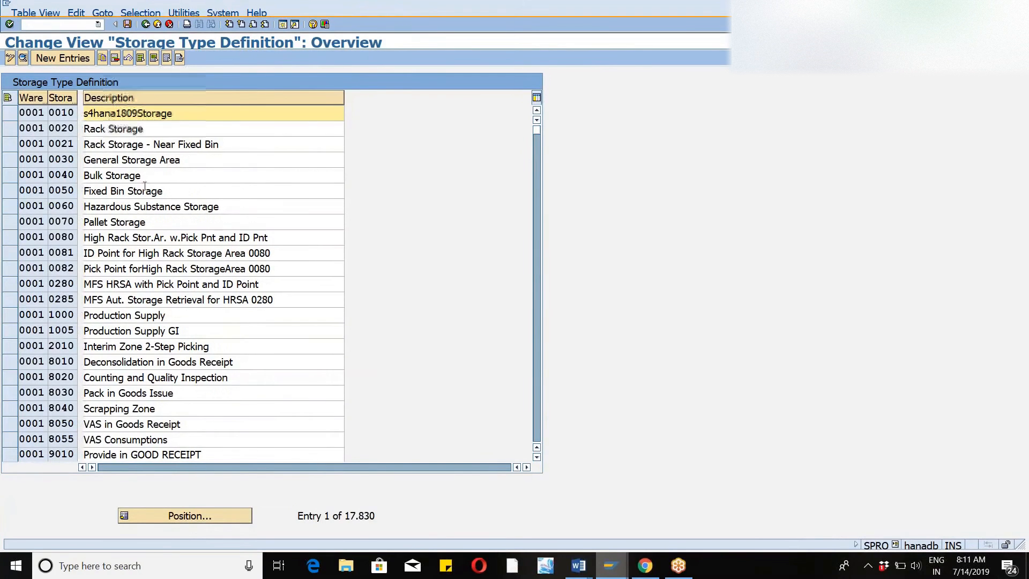
{"action": "type", "text": "spro"}
{"action": "key", "text": "Return"}
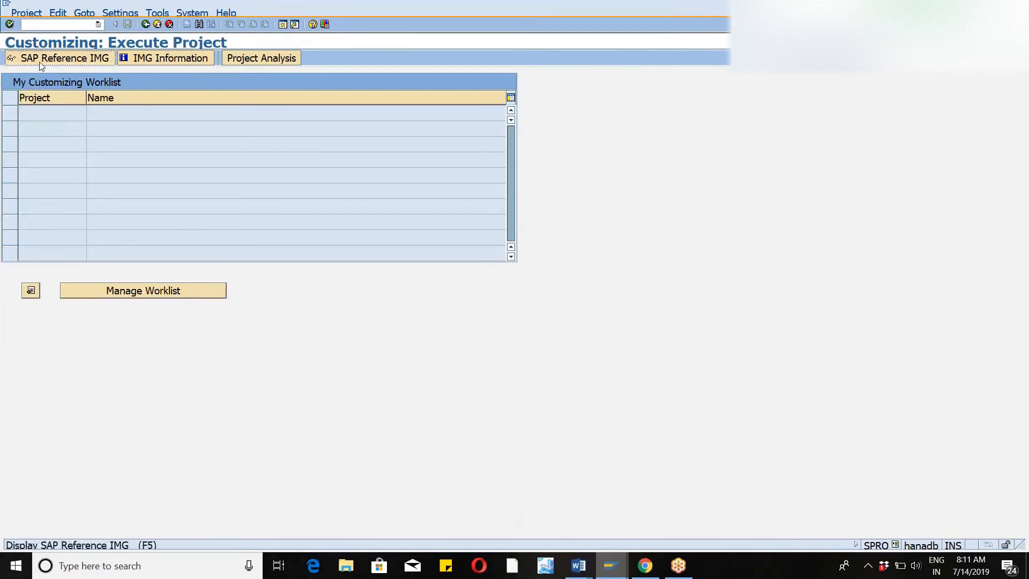
{"action": "left_click", "coordinate": [39, 63]}
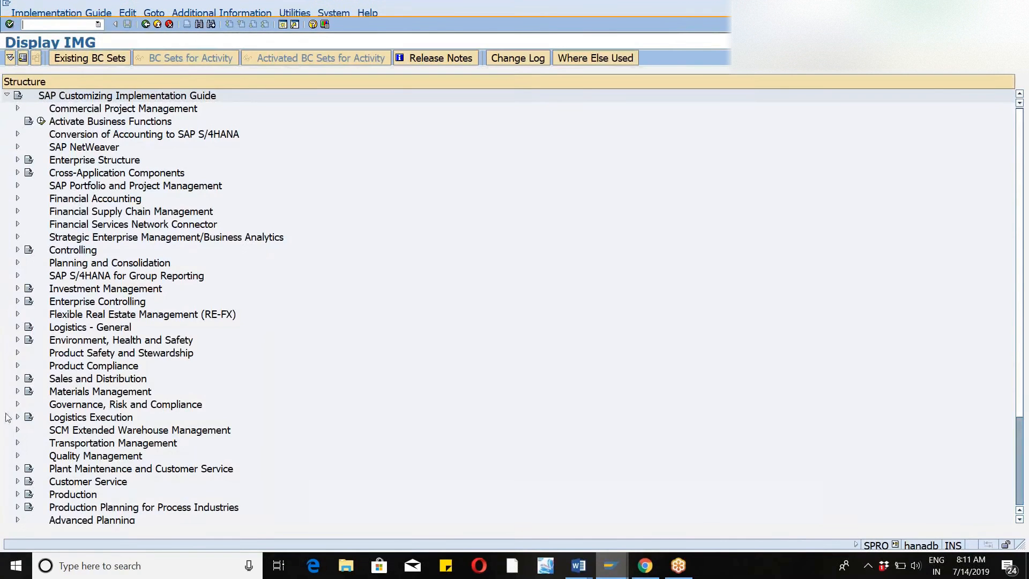
Step: Open Define Availability Group from Configure Availability Group for Putaway in the Extended Warehouse Management Goods Receipt Process
{"action": "left_click", "coordinate": [17, 429]}
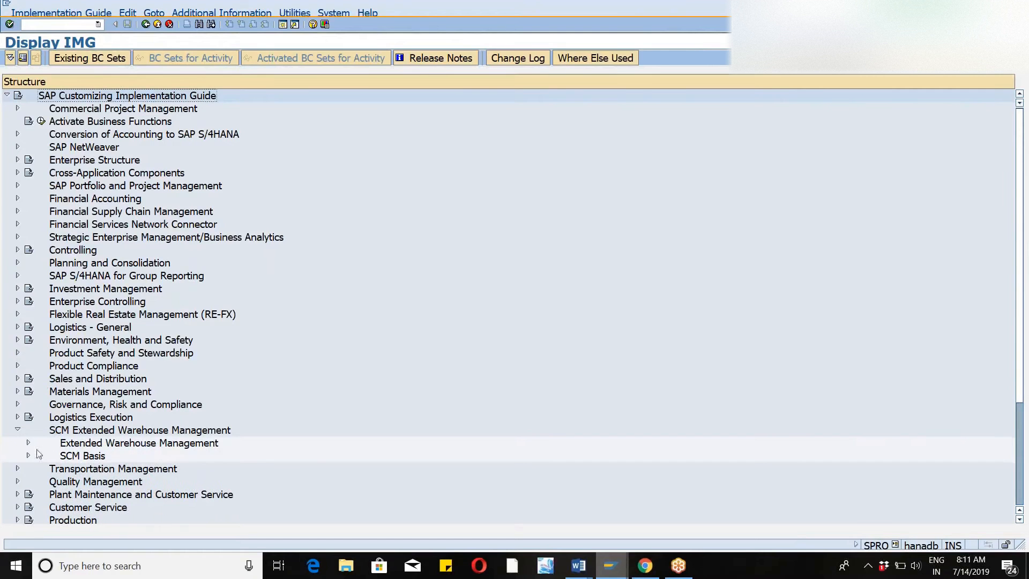
{"action": "left_click", "coordinate": [26, 443]}
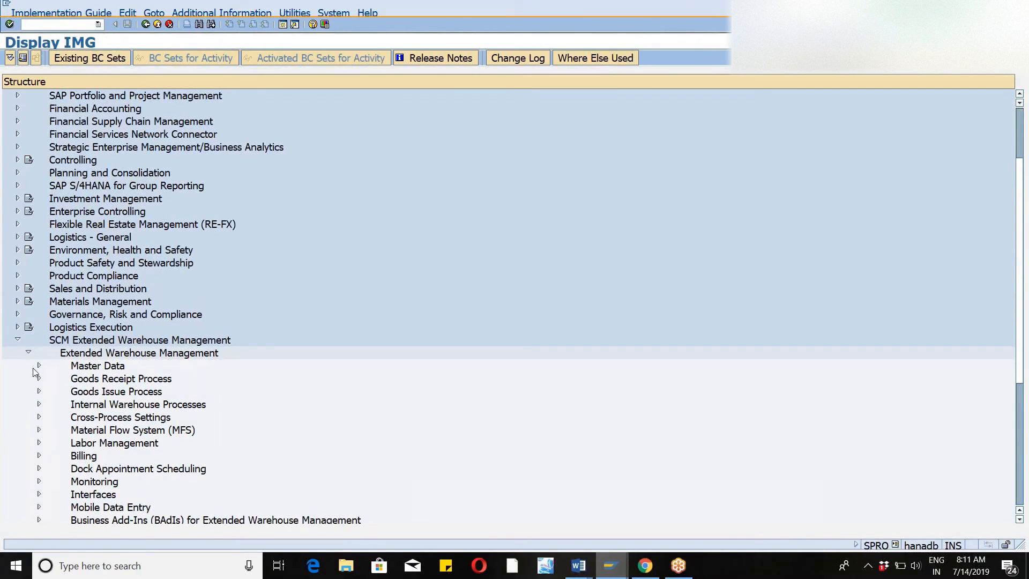
{"action": "left_click", "coordinate": [37, 367]}
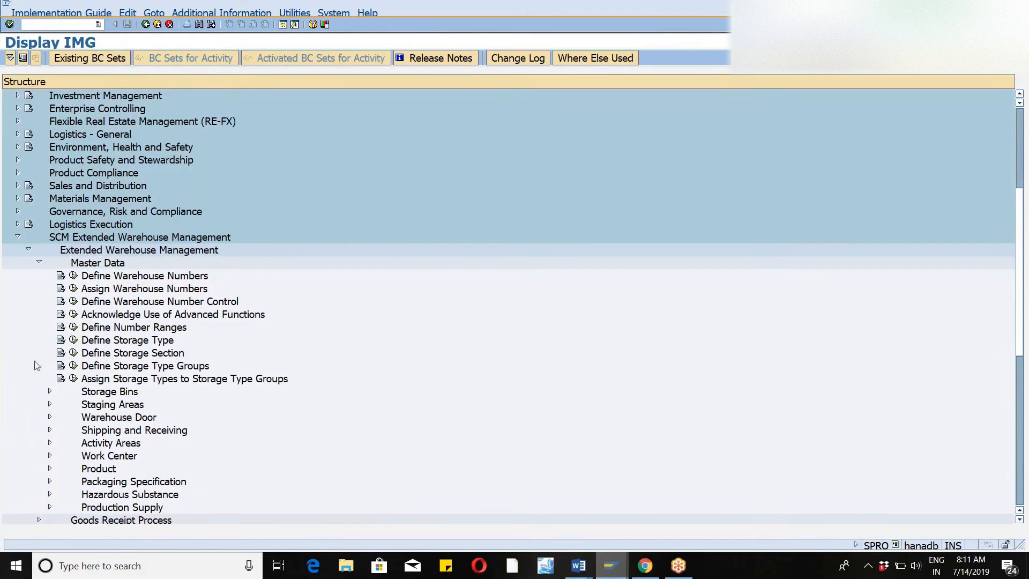
{"action": "left_click", "coordinate": [39, 263]}
{"action": "left_click", "coordinate": [38, 277]}
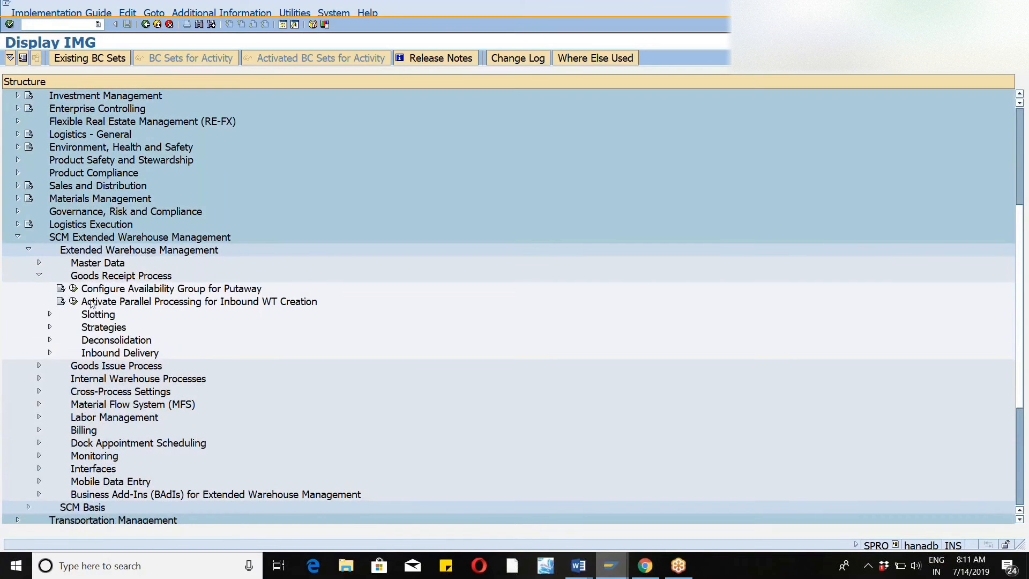
{"action": "left_click", "coordinate": [73, 289]}
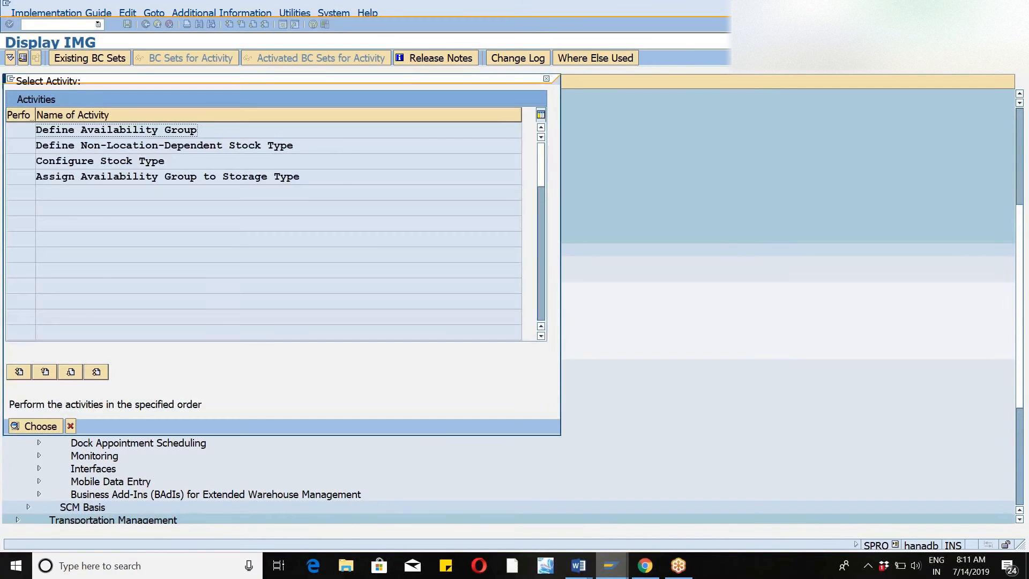
{"action": "double_click", "coordinate": [107, 130]}
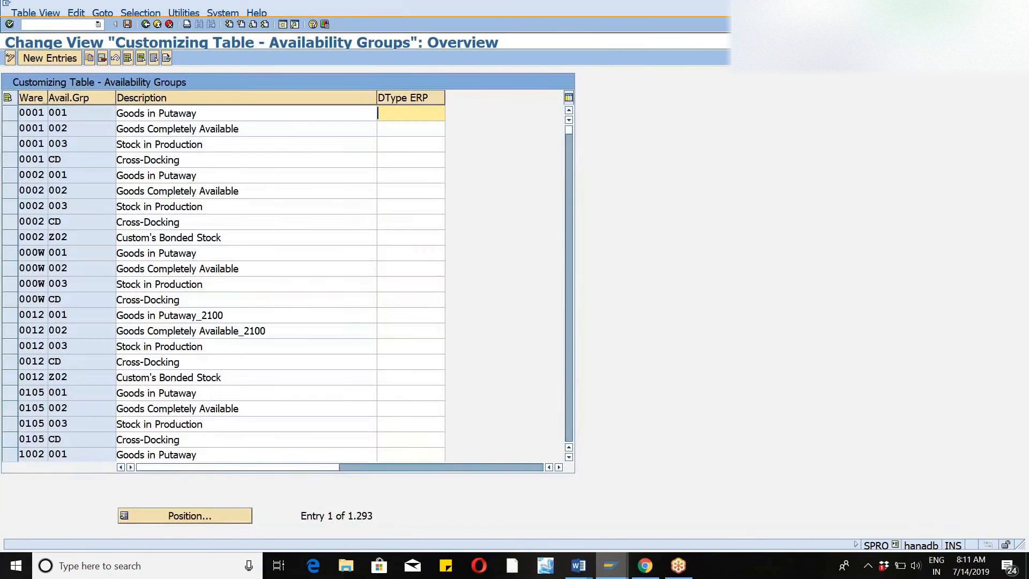
Step: Look up availability group 002 of warehouse WM46 in the availability groups table, then return to the IMG
{"action": "left_click", "coordinate": [178, 516]}
{"action": "type", "text": "wm46"}
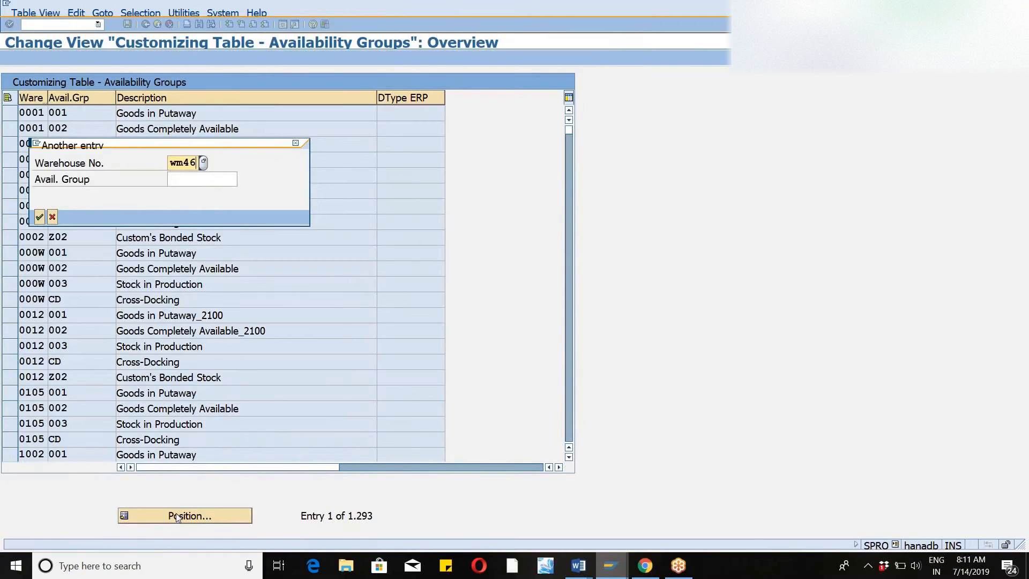
{"action": "key", "text": "Tab"}
{"action": "type", "text": "002"}
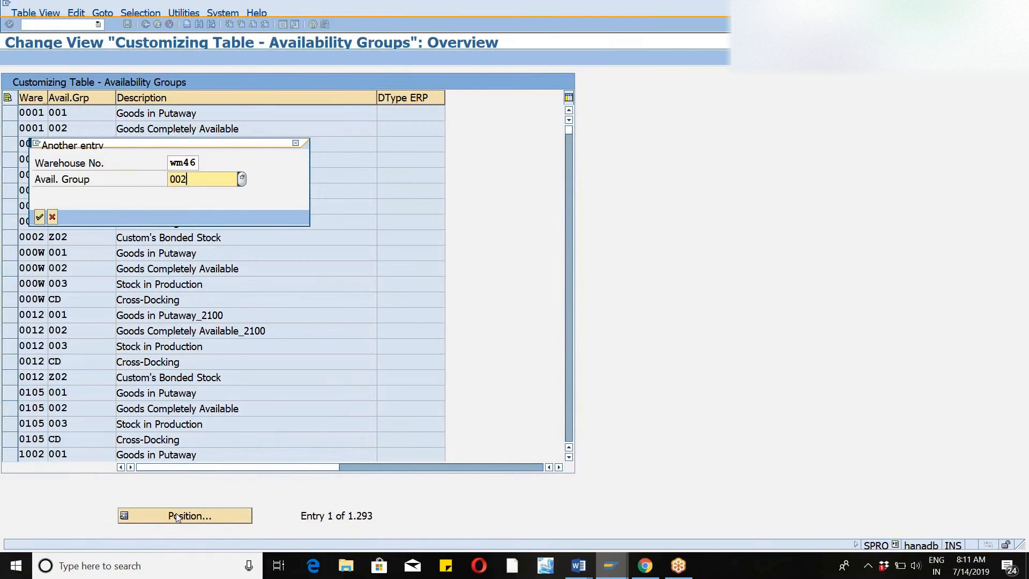
{"action": "key", "text": "Return"}
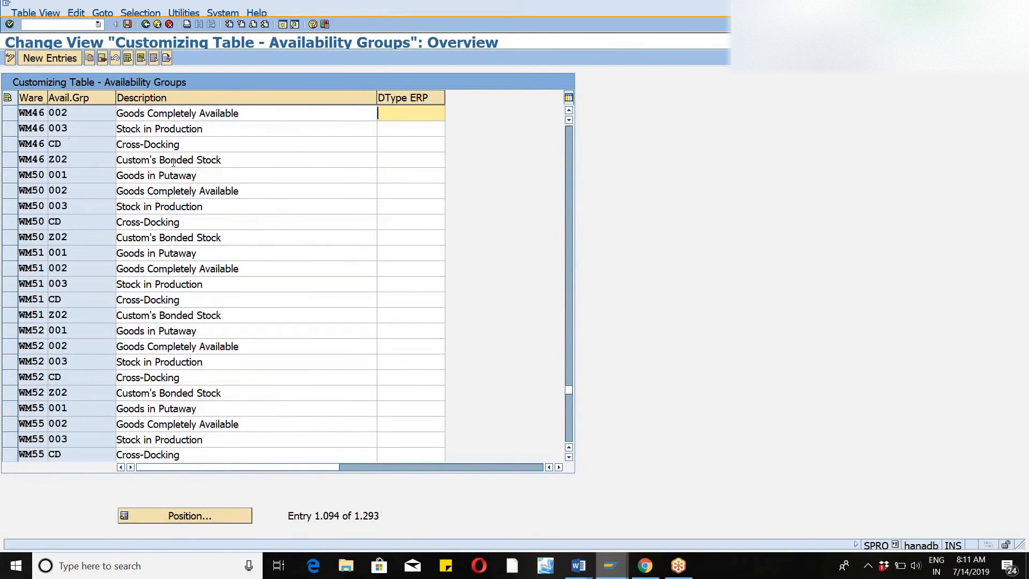
{"action": "left_click", "coordinate": [146, 25]}
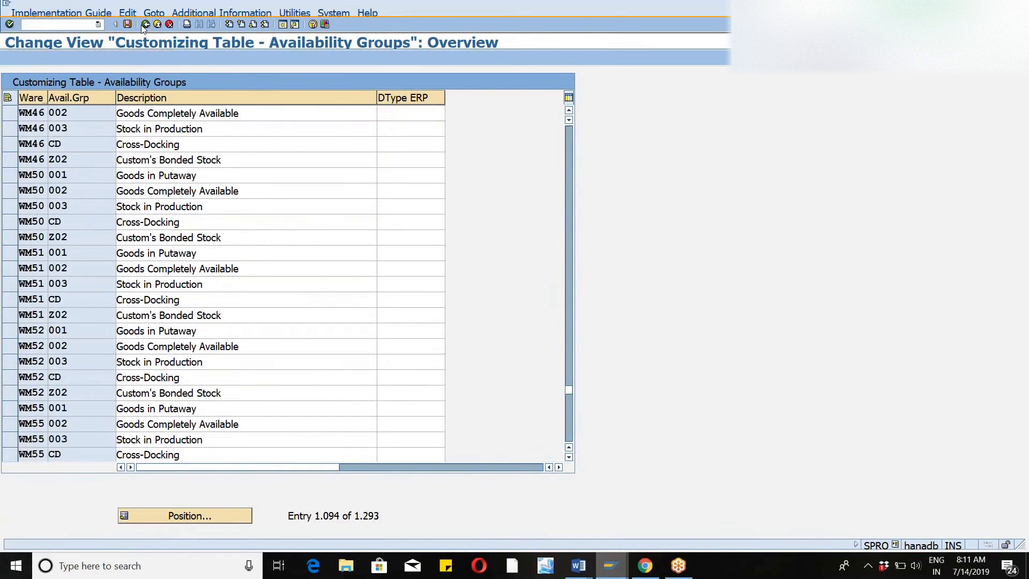
Step: Switch to the Storage Type Definition session and position its list at warehouse ZEWM, storage type ZEWM
{"action": "key", "text": "alt+Tab"}
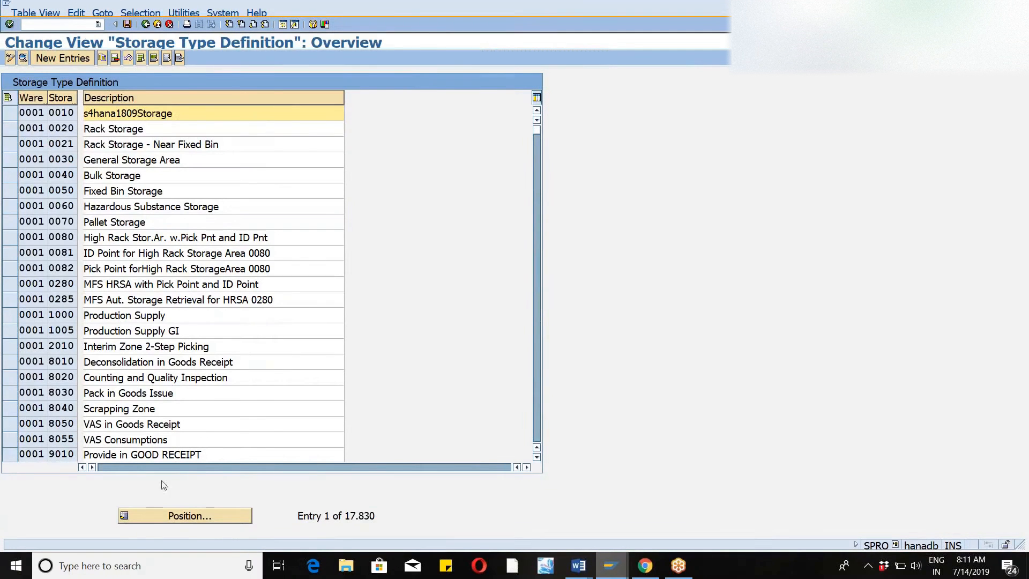
{"action": "left_click", "coordinate": [185, 516]}
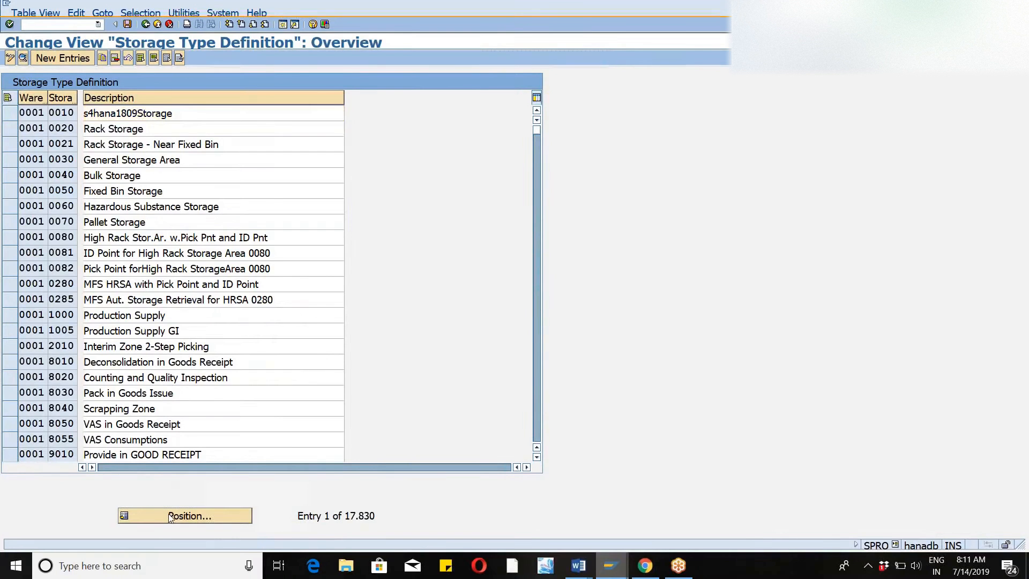
{"action": "type", "text": "zewm"}
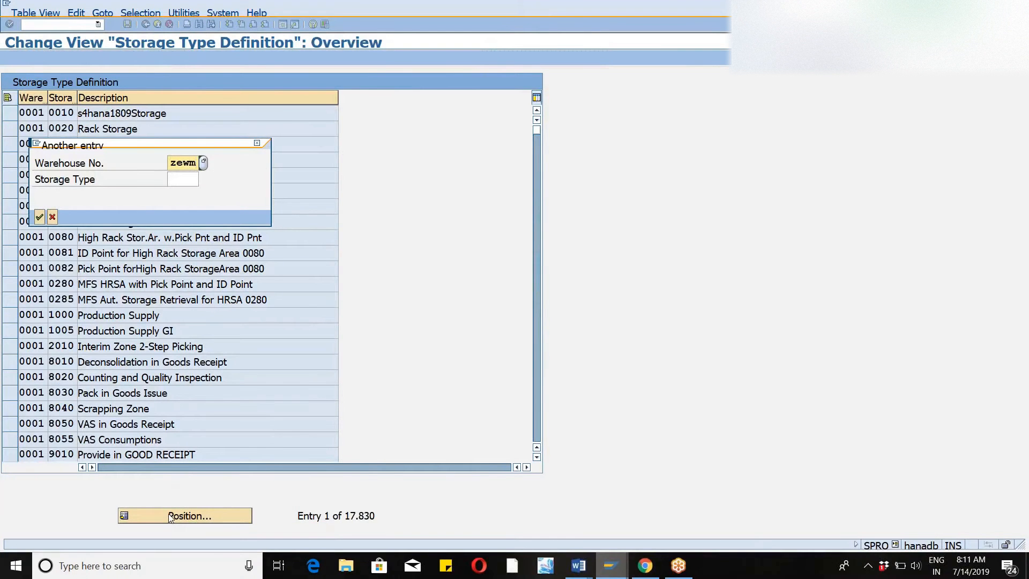
{"action": "key", "text": "Tab"}
{"action": "type", "text": "zewm"}
{"action": "key", "text": "Return"}
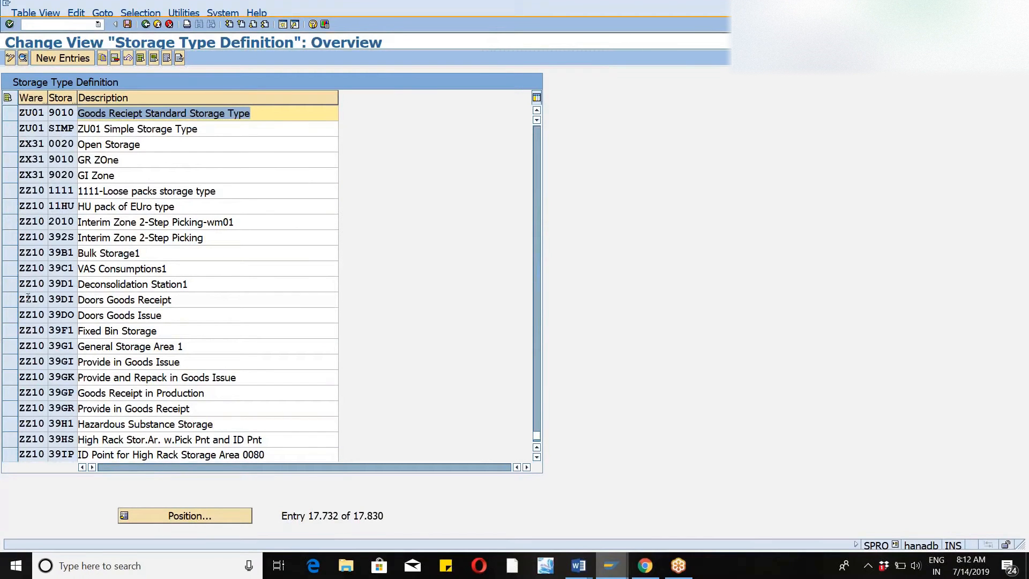
Step: Copy storage type 1111 of warehouse ZZ10 to warehouse ZEWM as storage type ZEWM with the description "storage type"
{"action": "left_click", "coordinate": [11, 193]}
{"action": "left_click", "coordinate": [101, 59]}
{"action": "type", "text": "zewm"}
{"action": "key", "text": "Tab"}
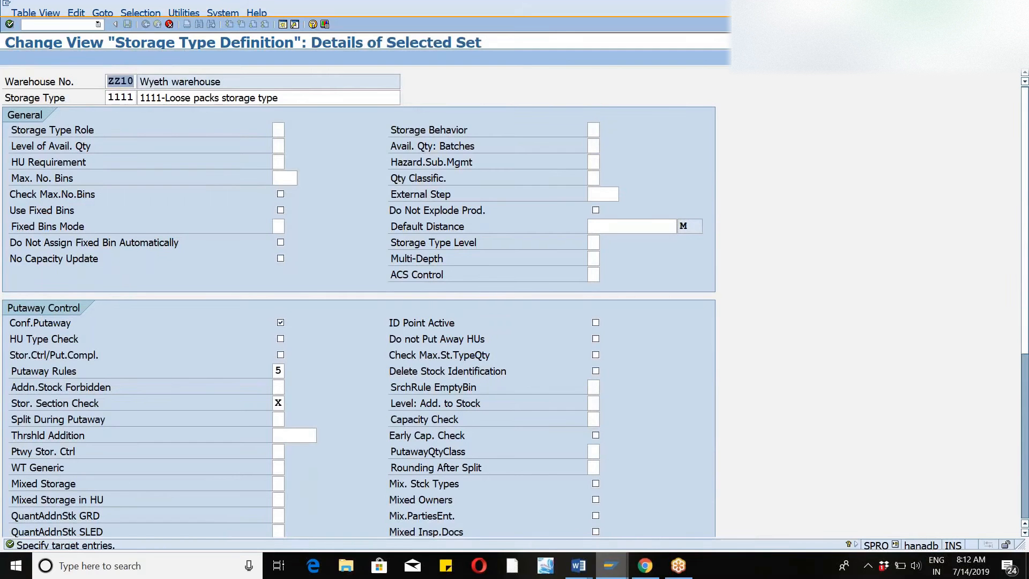
{"action": "type", "text": "zewm"}
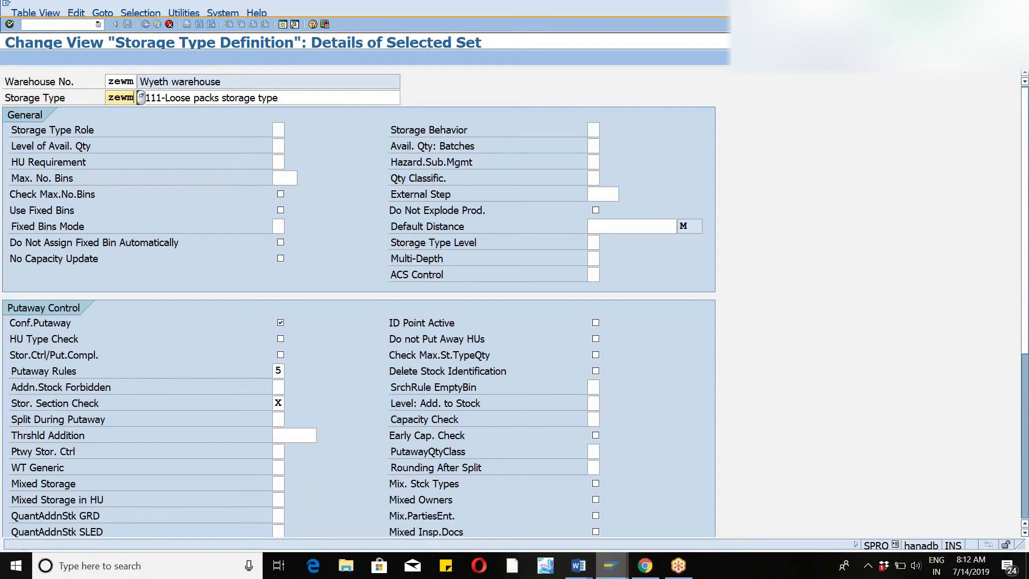
{"action": "key", "text": "Tab"}
{"action": "type", "text": "storage type"}
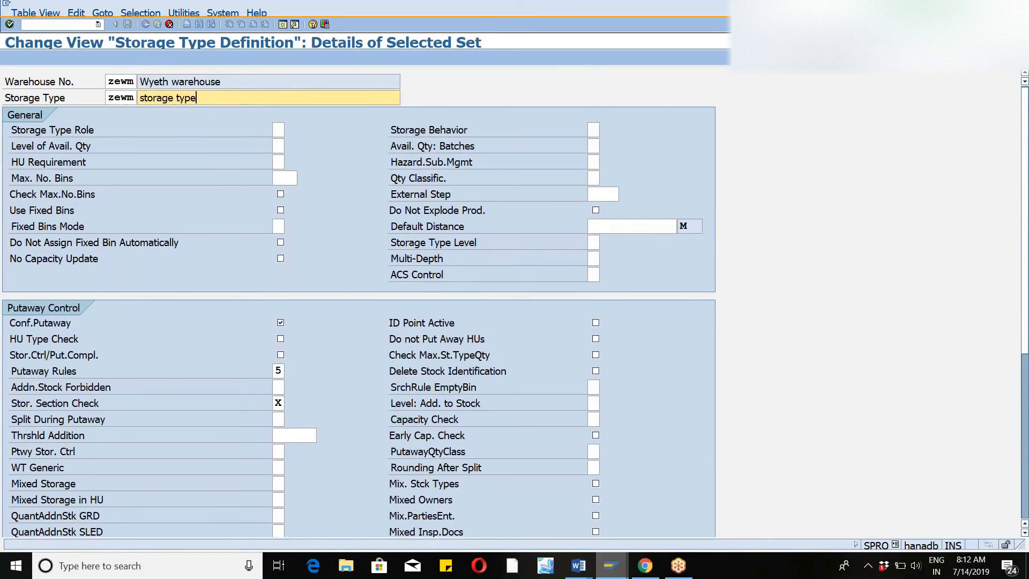
{"action": "key", "text": "Return"}
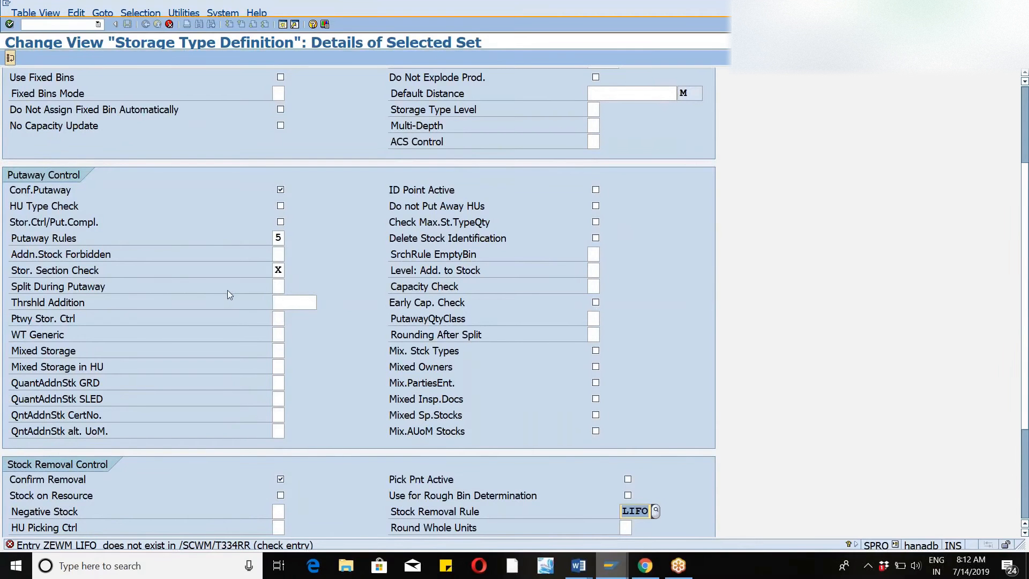
Step: Decline cancelling the copied storage type entry and clear its Stock Removal Rule
{"action": "left_click", "coordinate": [169, 25]}
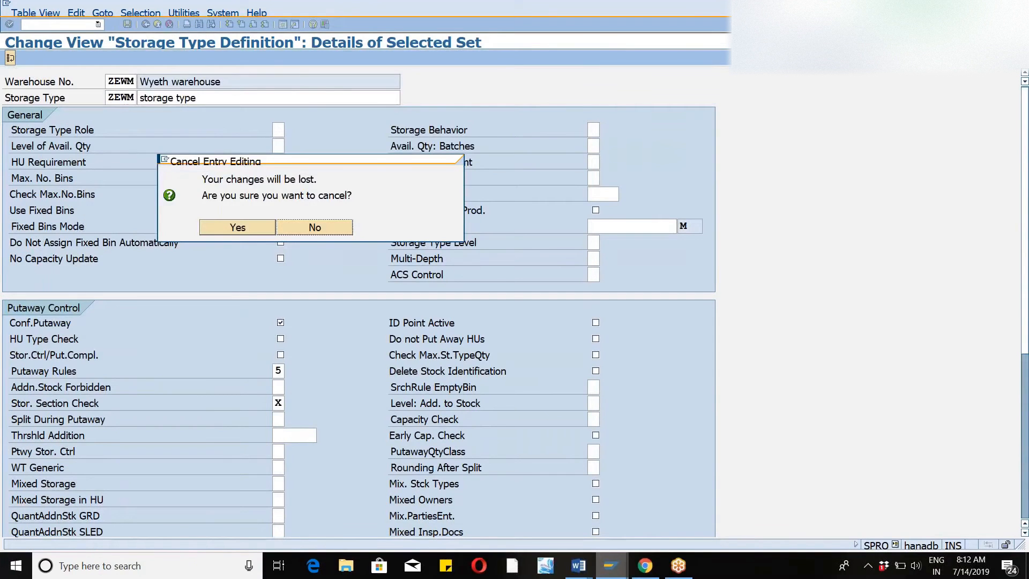
{"action": "left_click", "coordinate": [288, 225]}
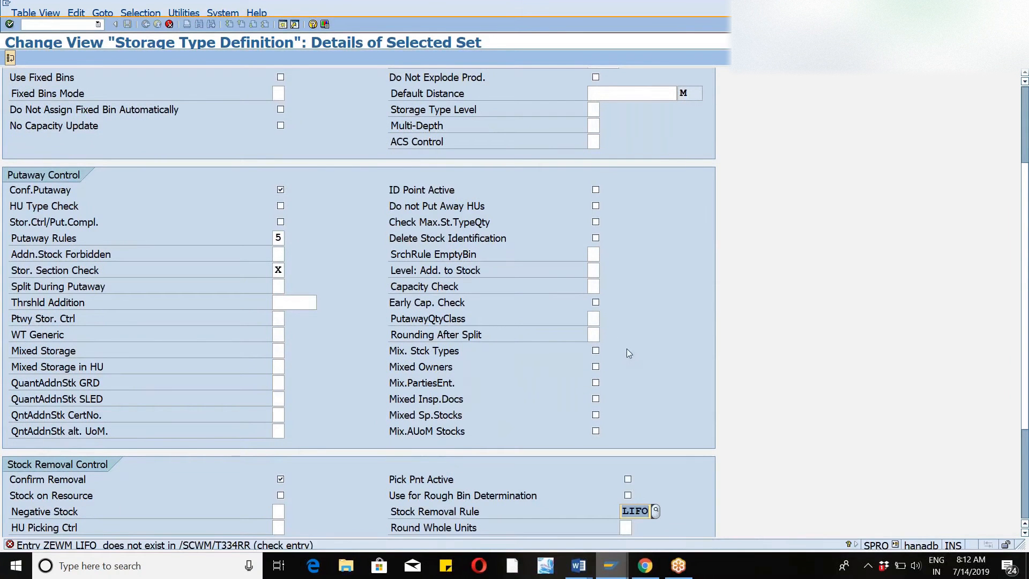
{"action": "key", "text": "Delete"}
{"action": "key", "text": "Return"}
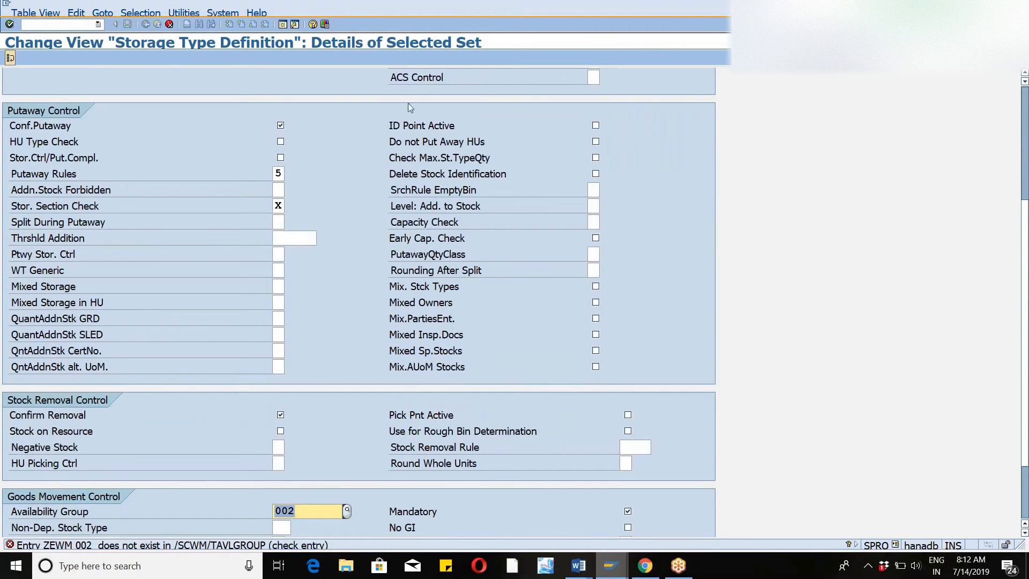
Step: Discard the copied storage type entry for warehouse ZEWM and return to the IMG
{"action": "left_click", "coordinate": [170, 25]}
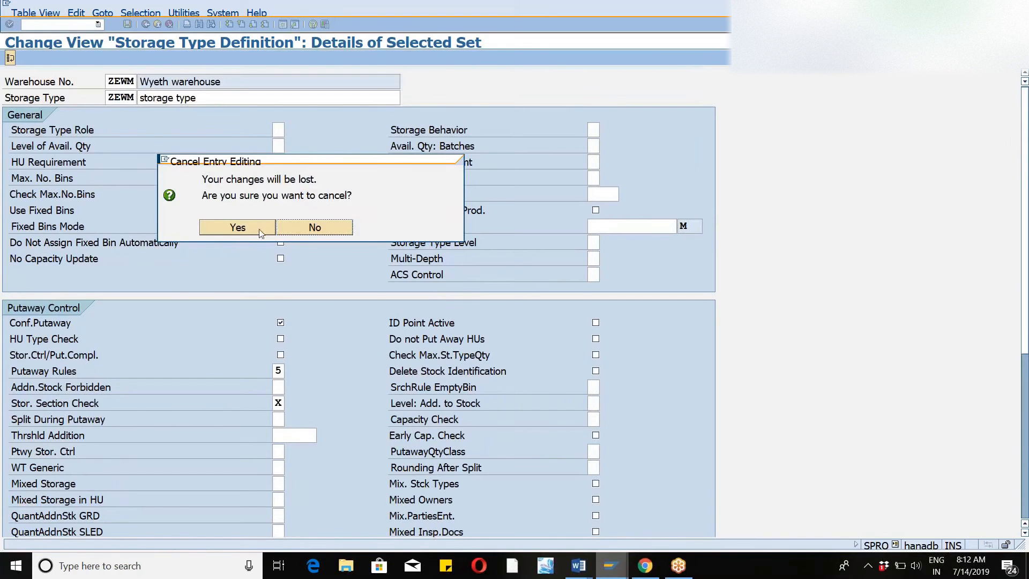
{"action": "left_click", "coordinate": [238, 227]}
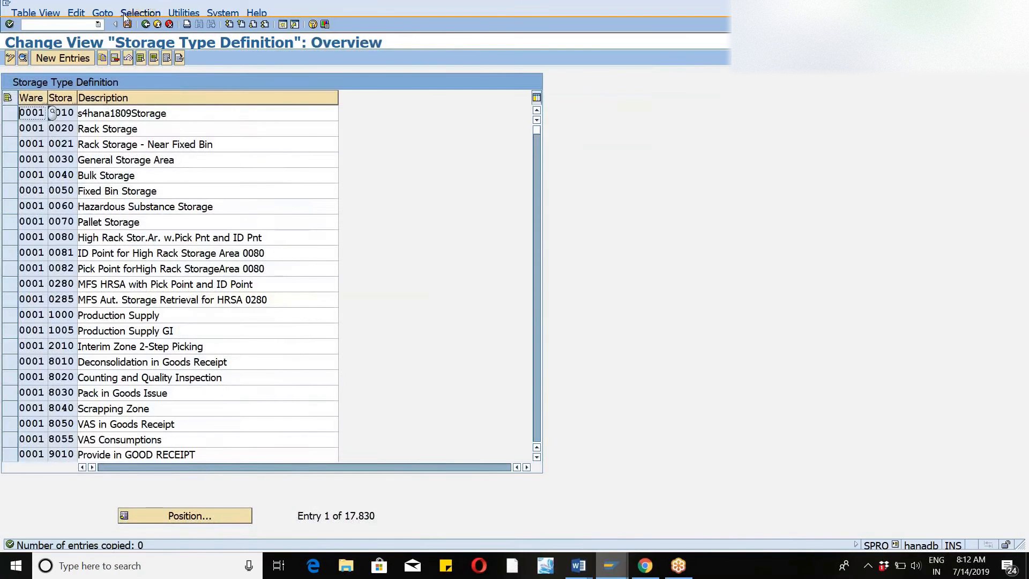
{"action": "left_click", "coordinate": [145, 25]}
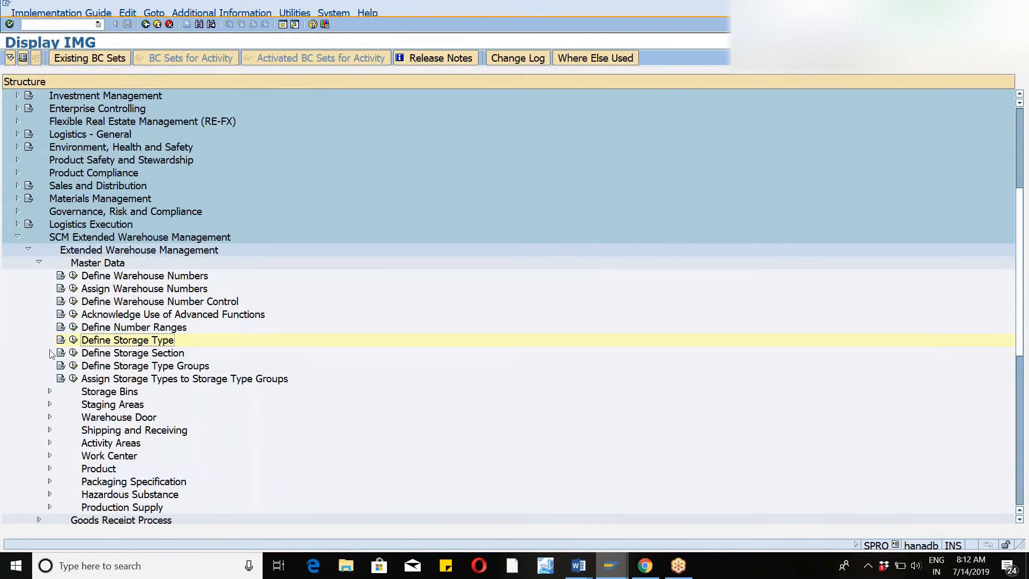
Step: Open Define Warehouse Number Control and position its list at warehouse ZEWM
{"action": "left_click", "coordinate": [74, 303]}
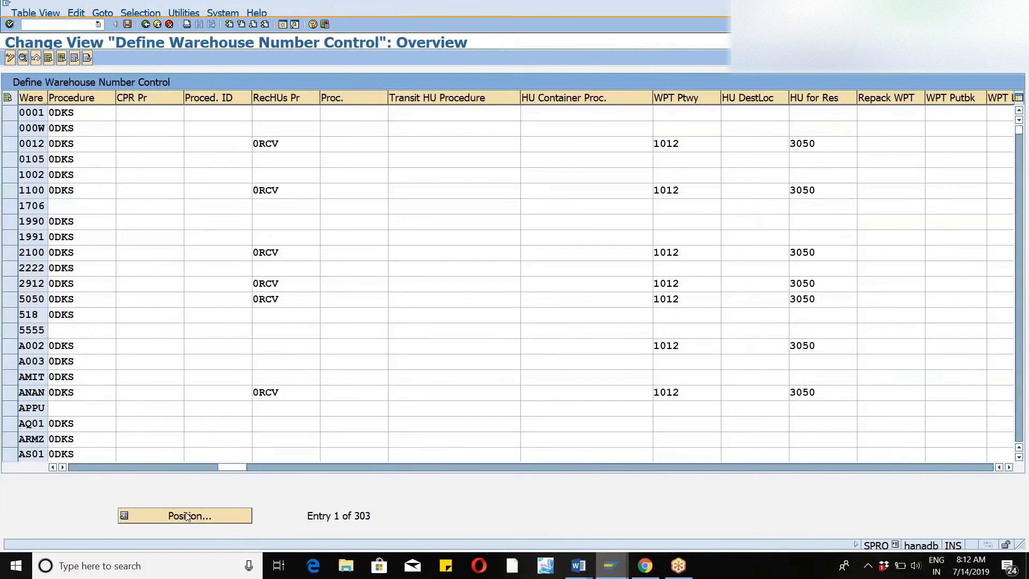
{"action": "left_click", "coordinate": [187, 516]}
{"action": "type", "text": "ewm"}
{"action": "key", "text": "BackSpace"}
{"action": "key", "text": "BackSpace"}
{"action": "key", "text": "BackSpace"}
{"action": "type", "text": "zewm"}
{"action": "key", "text": "Return"}
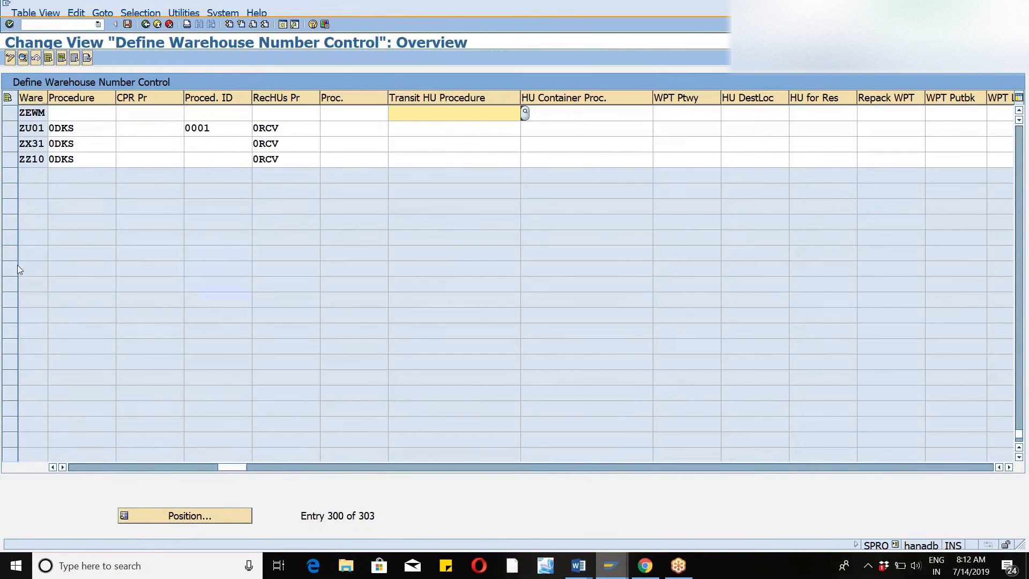
Step: Review the warehouse number control details of ZEWM, then return to the IMG
{"action": "left_click", "coordinate": [8, 113]}
{"action": "left_click", "coordinate": [23, 59]}
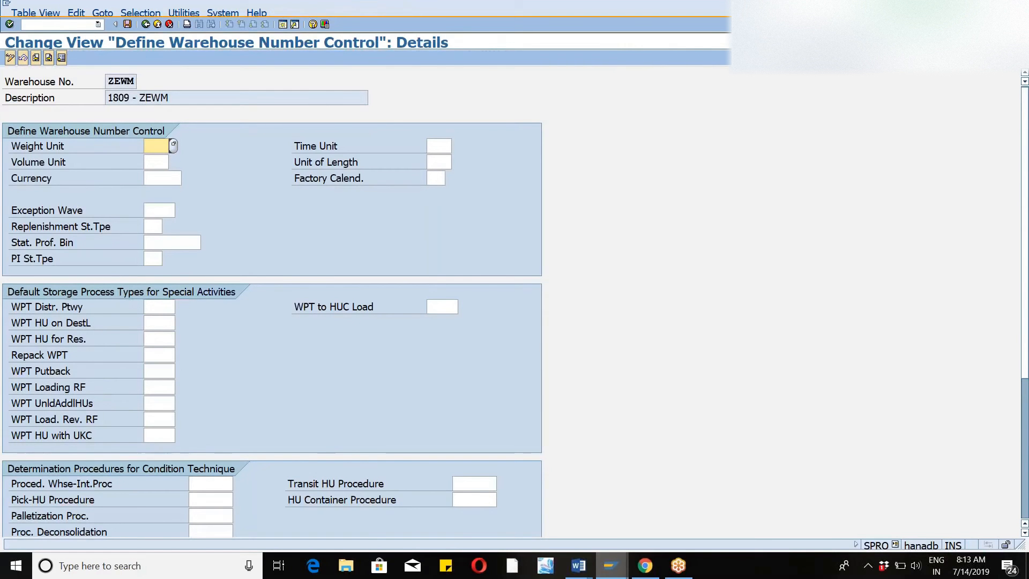
{"action": "left_click", "coordinate": [1021, 197]}
{"action": "scroll", "coordinate": [1020, 214], "scroll_direction": "down", "scroll_amount": 5}
{"action": "scroll", "coordinate": [1018, 336], "scroll_direction": "up", "scroll_amount": 5}
{"action": "left_click", "coordinate": [145, 24]}
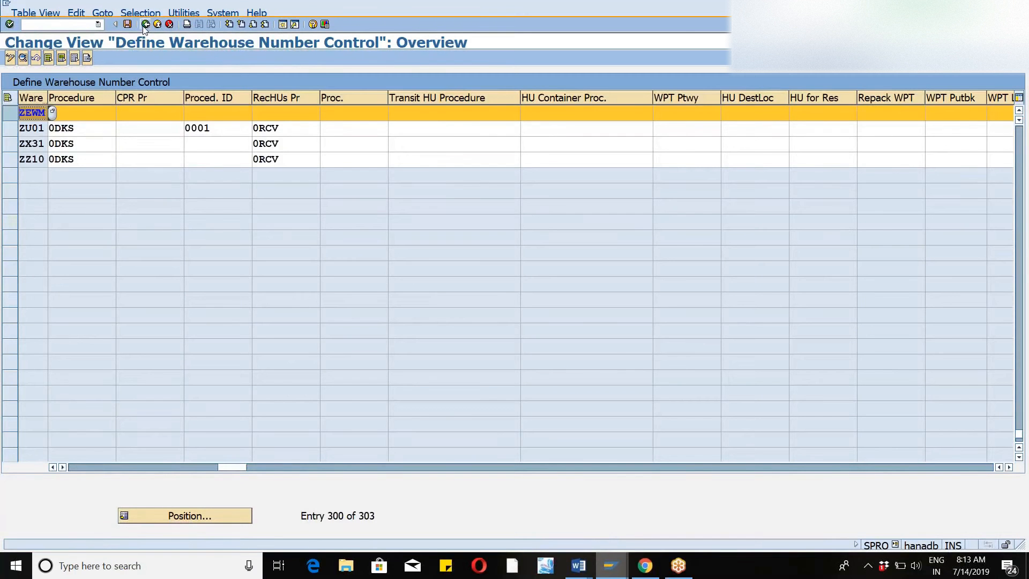
{"action": "left_click", "coordinate": [144, 29]}
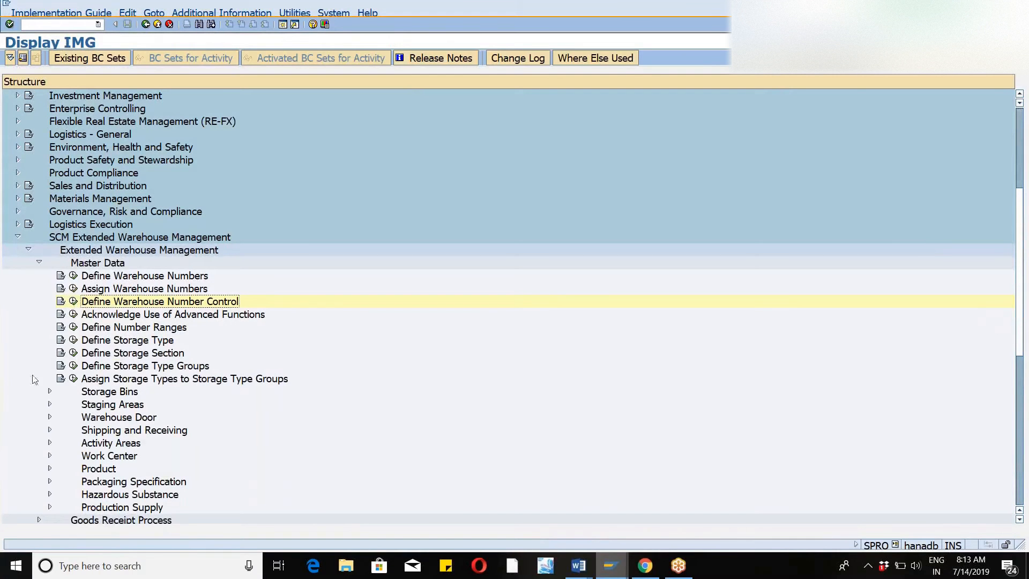
Step: Open the Copy Warehouse Number Customizing activity under Cross-Process Settings of Extended Warehouse Management
{"action": "left_click", "coordinate": [39, 264]}
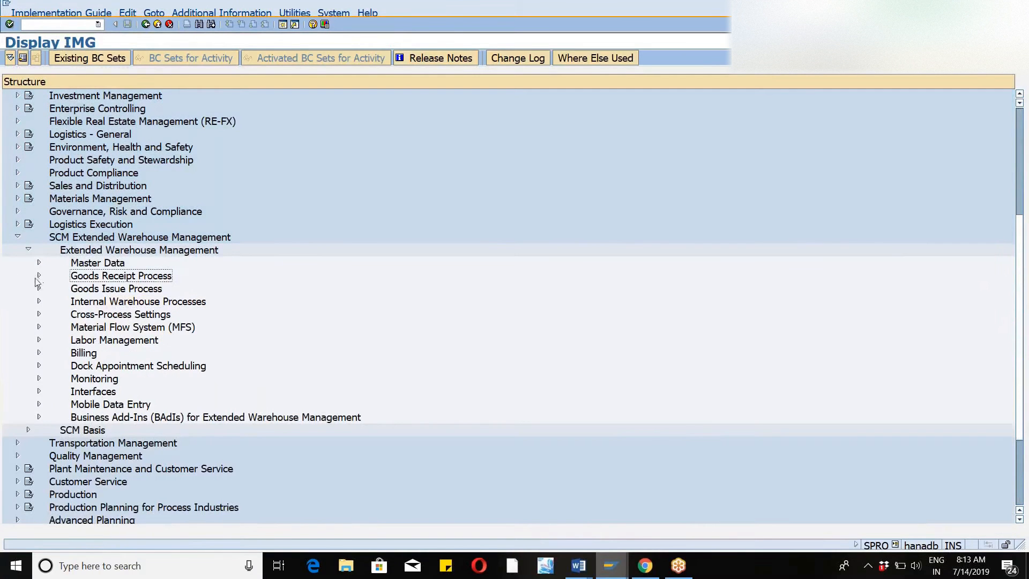
{"action": "left_click", "coordinate": [39, 275]}
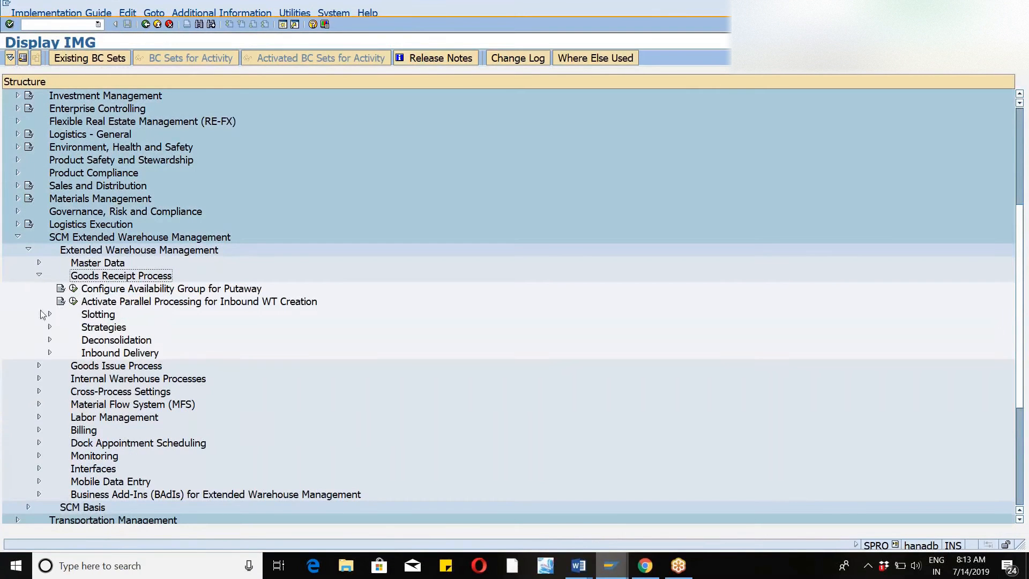
{"action": "left_click", "coordinate": [39, 276]}
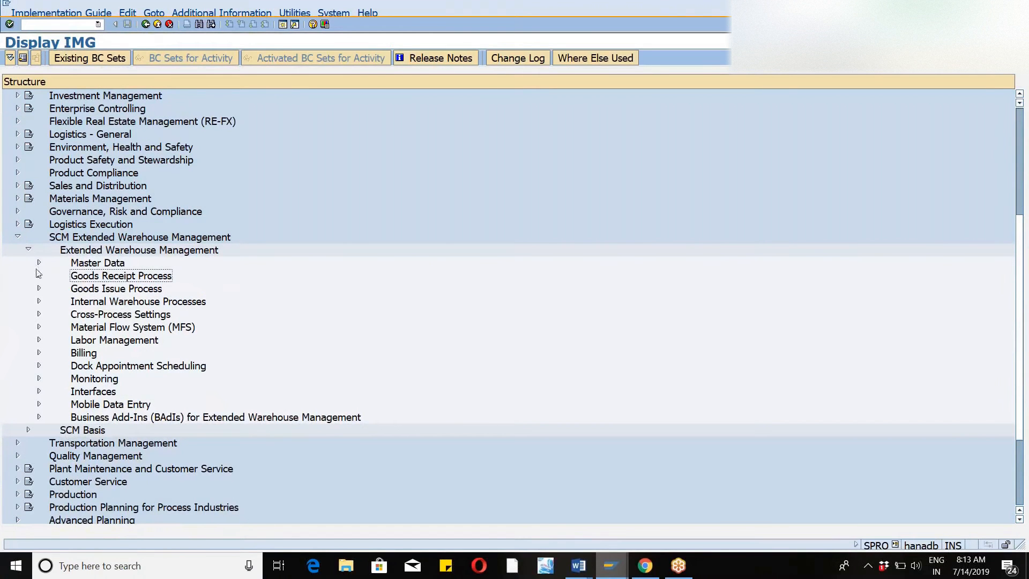
{"action": "left_click", "coordinate": [38, 314]}
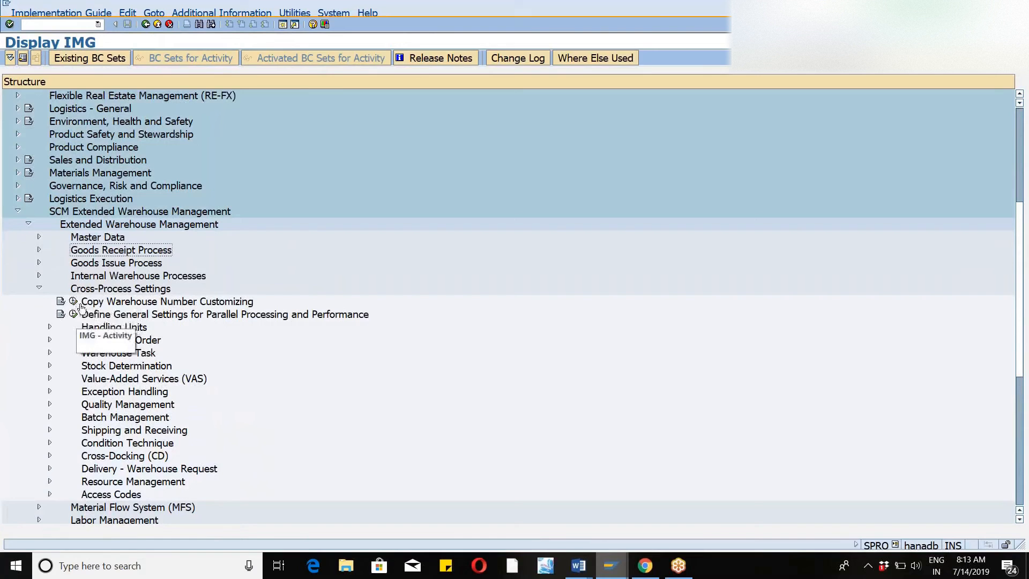
{"action": "left_click", "coordinate": [73, 302]}
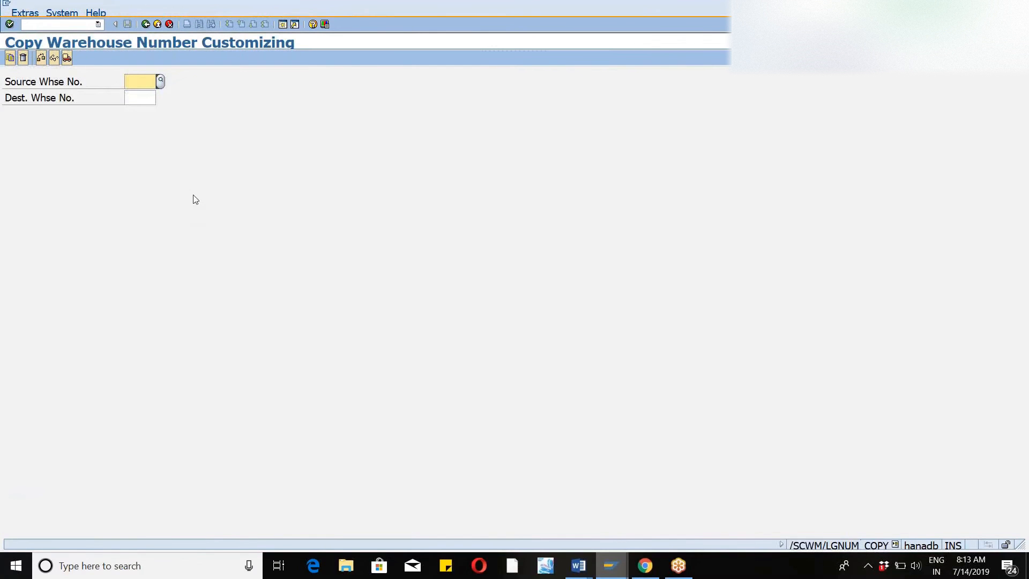
Step: Copy the customizing of warehouse WM46 to ZEWM, overwriting existing data and recording it in request BP1K901886, then return to the IMG
{"action": "type", "text": "wm46"}
{"action": "key", "text": "Tab"}
{"action": "type", "text": "zewm"}
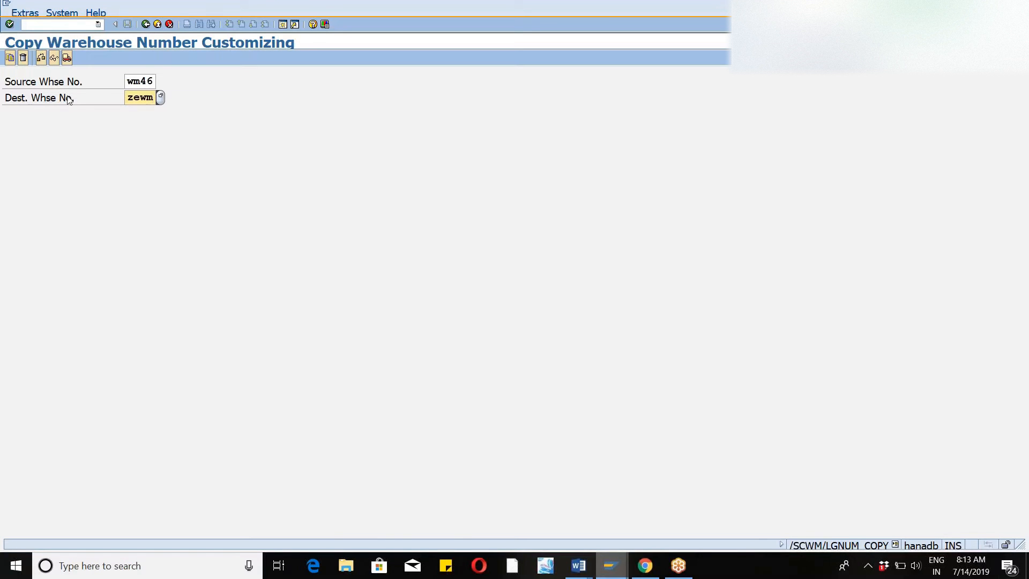
{"action": "left_click", "coordinate": [9, 58]}
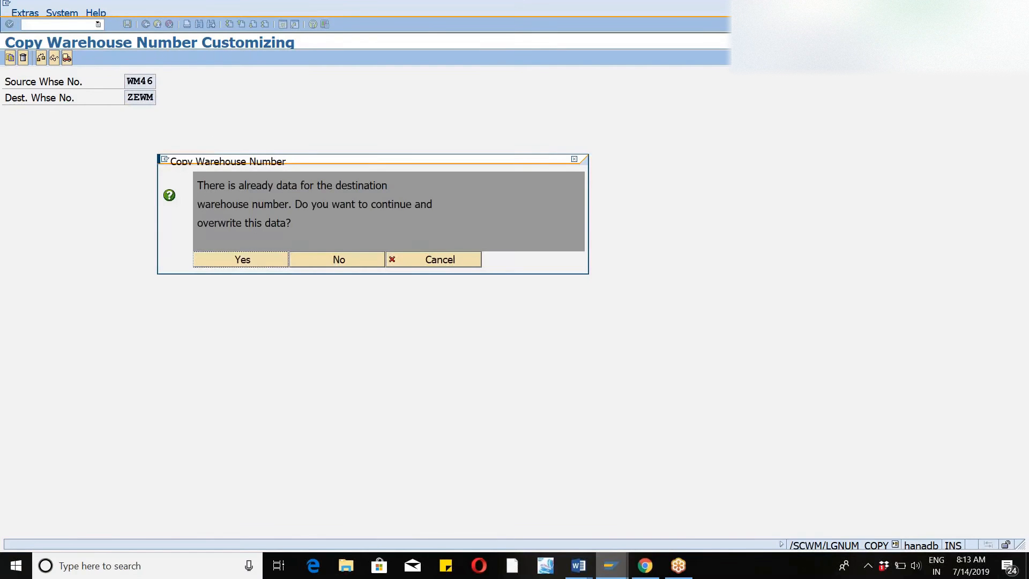
{"action": "left_click", "coordinate": [249, 261]}
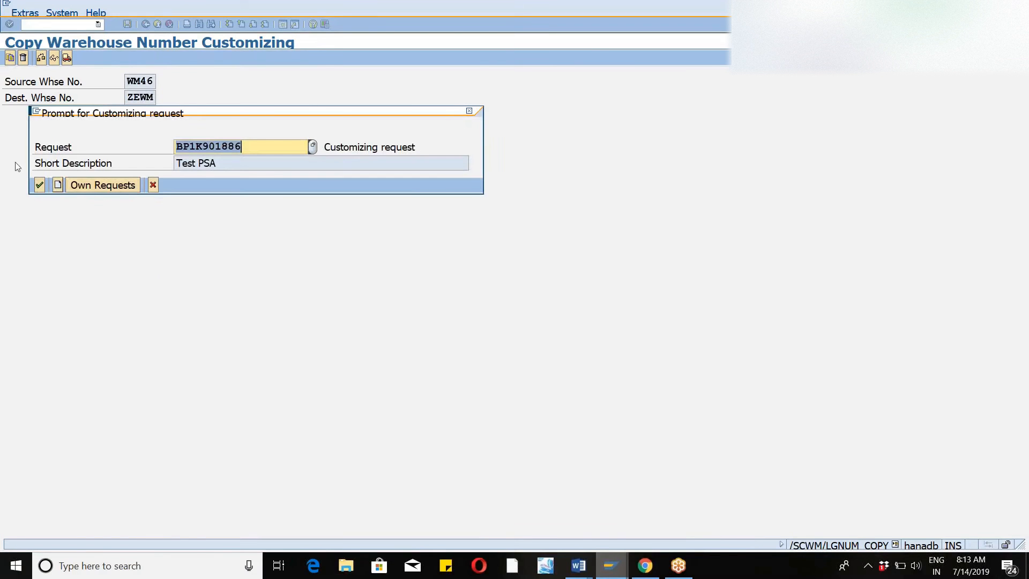
{"action": "left_click", "coordinate": [39, 186]}
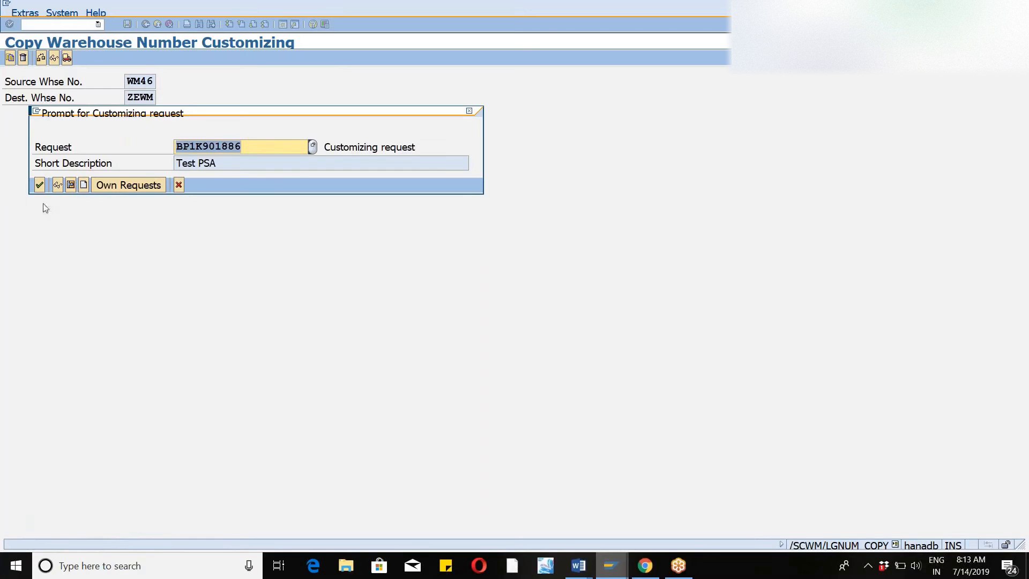
{"action": "left_click", "coordinate": [42, 189]}
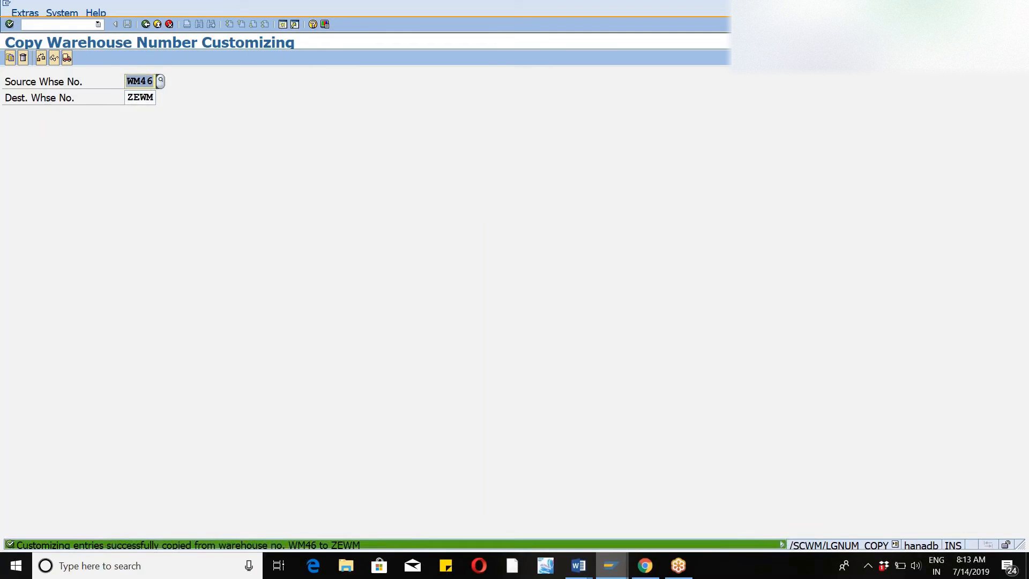
{"action": "left_click", "coordinate": [157, 24]}
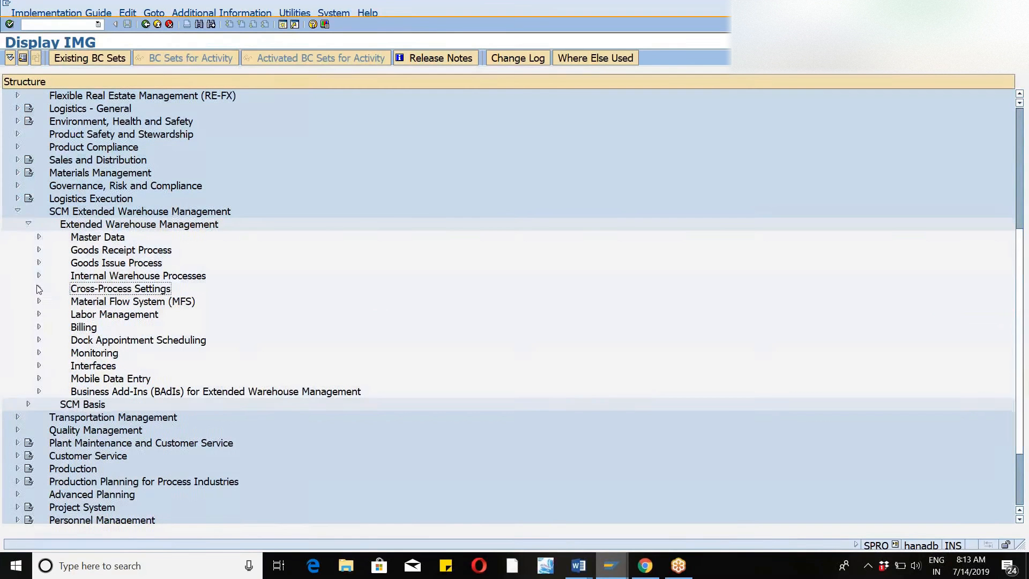
Step: Locate the Copy Warehouse Number Customizing activity again under Cross-Process Settings in the IMG
{"action": "left_click", "coordinate": [39, 288]}
{"action": "left_click", "coordinate": [39, 238]}
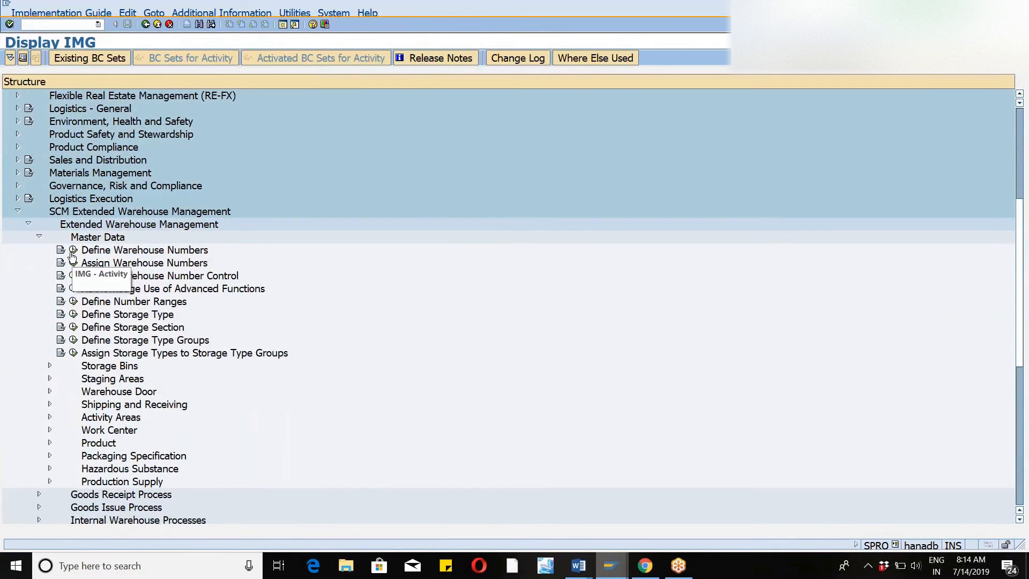
{"action": "left_click", "coordinate": [39, 238]}
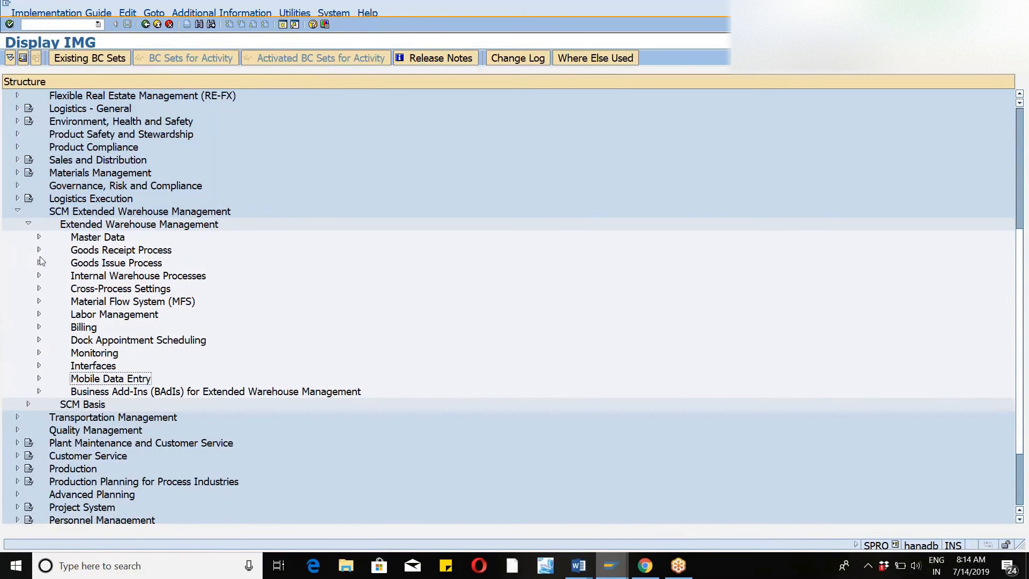
{"action": "left_click", "coordinate": [39, 288]}
{"action": "left_click", "coordinate": [156, 304]}
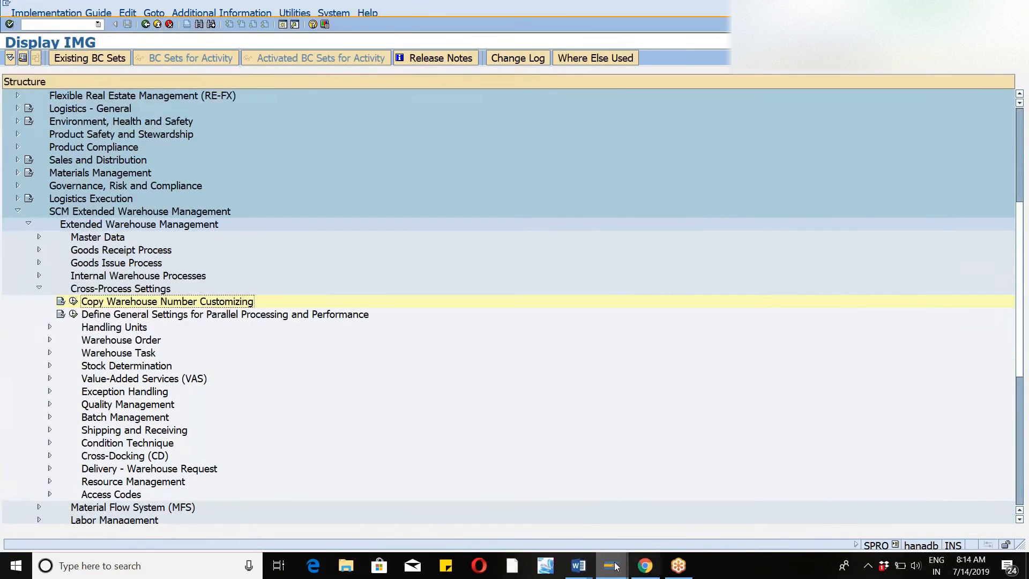
{"action": "left_click", "coordinate": [611, 565]}
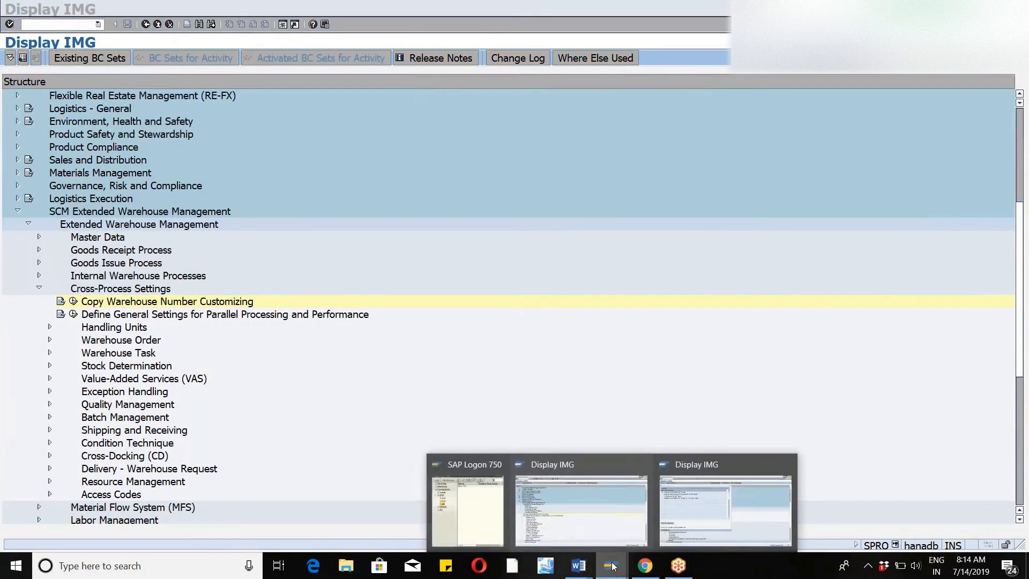
{"action": "left_click", "coordinate": [548, 368]}
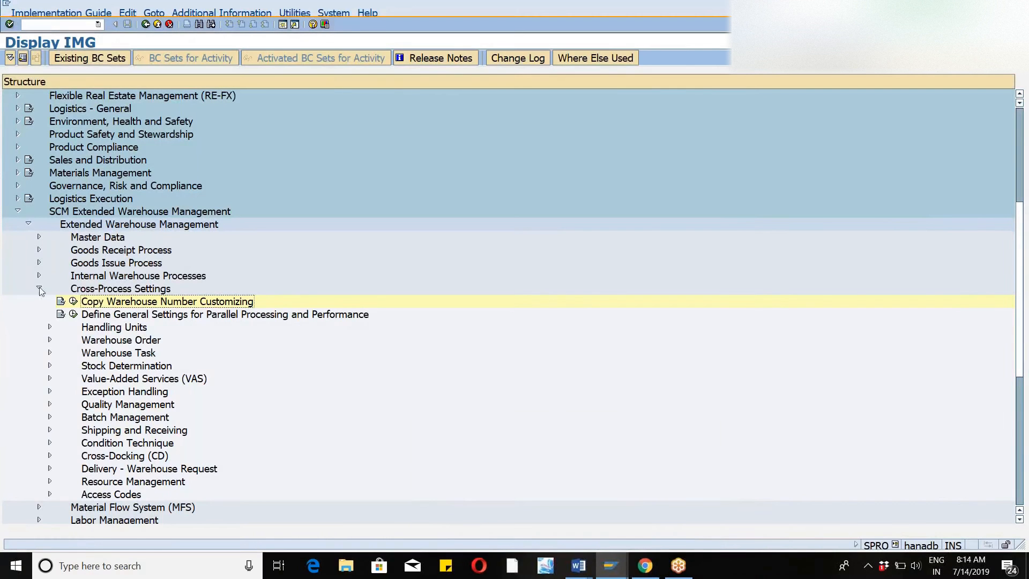
Step: In Define Storage Type, copy storage type 0010 of warehouse 0001 to warehouse ZEWM as storage type ZEWM with the description "storage type"
{"action": "left_click", "coordinate": [40, 237]}
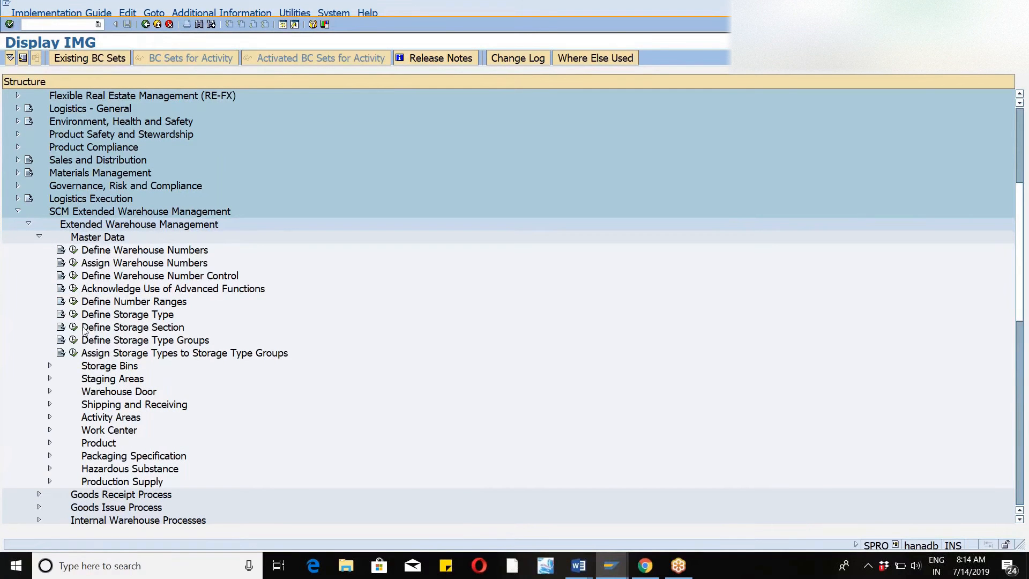
{"action": "left_click", "coordinate": [74, 314]}
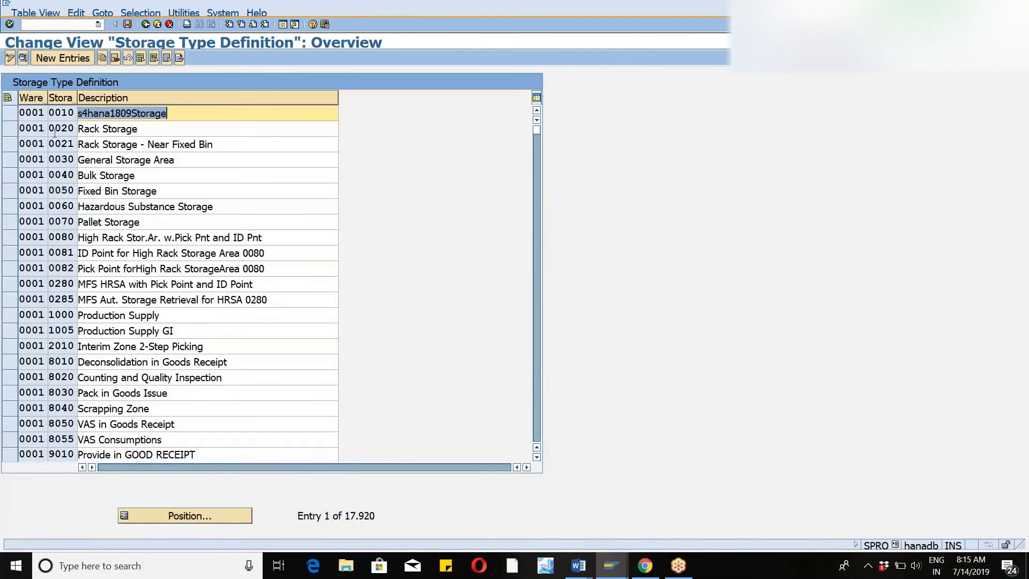
{"action": "left_click", "coordinate": [7, 118]}
{"action": "left_click", "coordinate": [102, 58]}
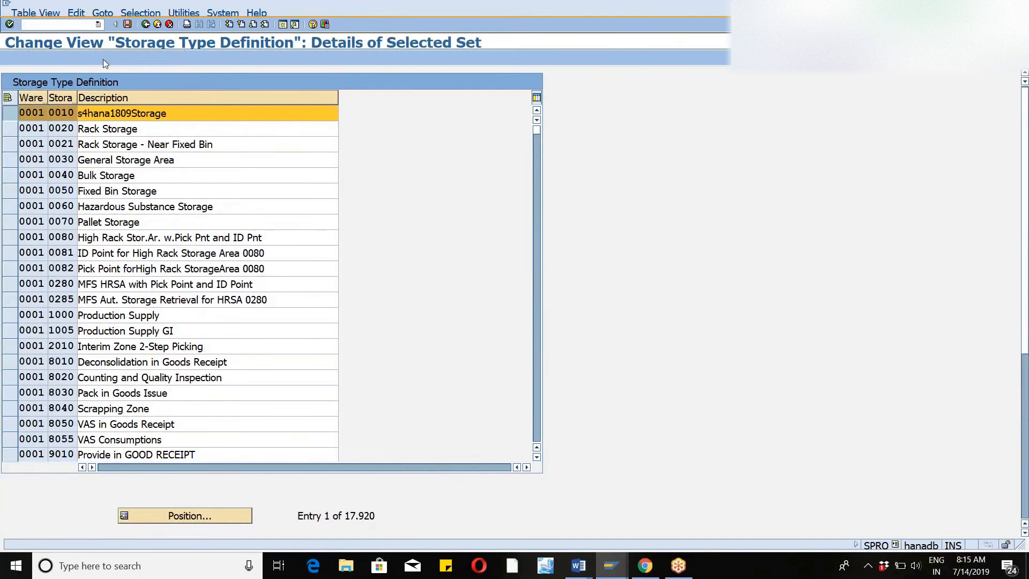
{"action": "type", "text": "zewm"}
{"action": "key", "text": "Tab"}
{"action": "type", "text": "zewm"}
{"action": "key", "text": "Tab"}
{"action": "type", "text": "s"}
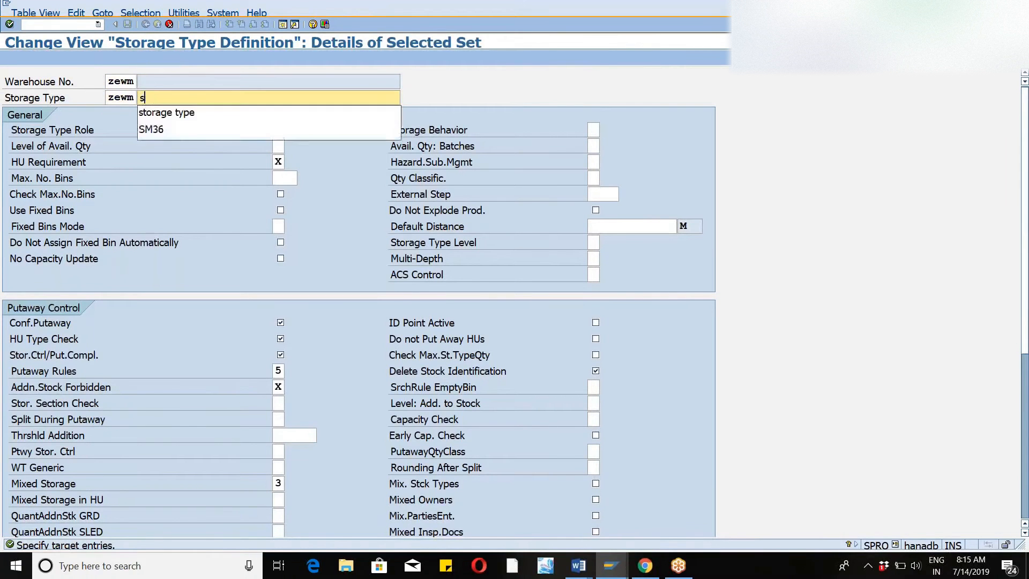
{"action": "type", "text": "torage"}
{"action": "key", "text": "Down"}
{"action": "key", "text": "Return"}
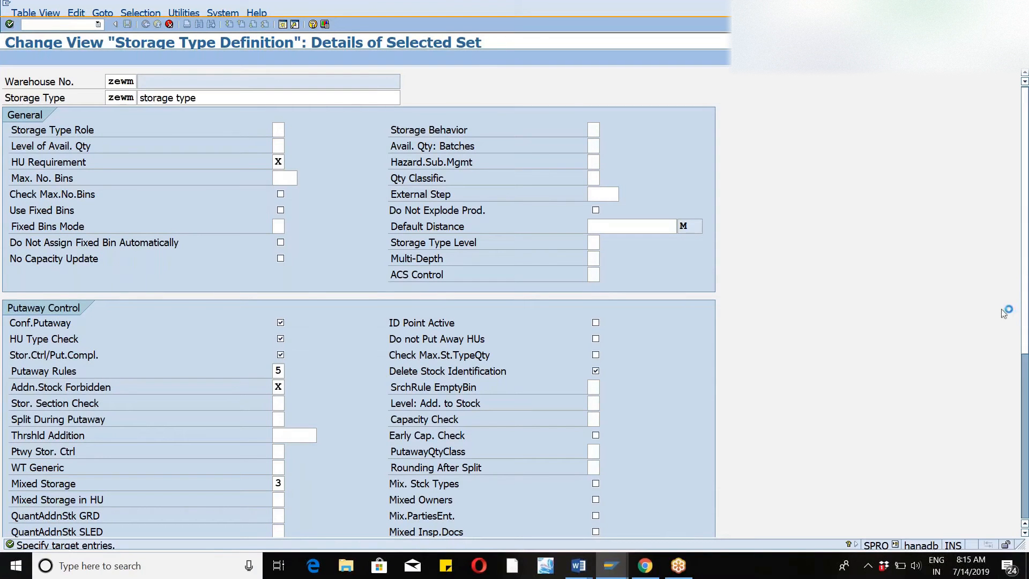
Step: Confirm the copied storage type entry and save it in customizing request BP1K901886
{"action": "left_click_drag", "start_coordinate": [1026, 301], "coordinate": [1027, 466]}
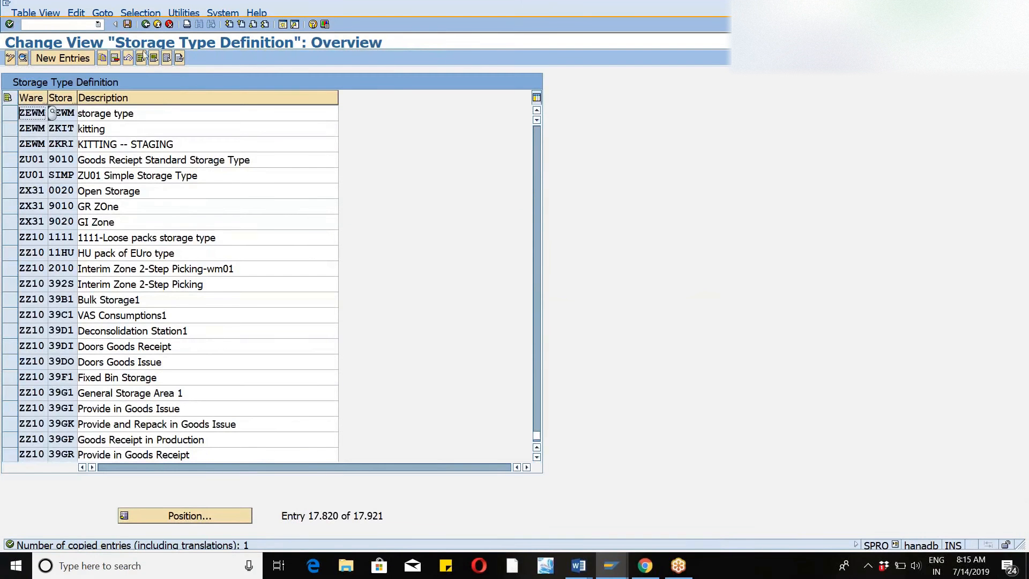
{"action": "left_click", "coordinate": [127, 25]}
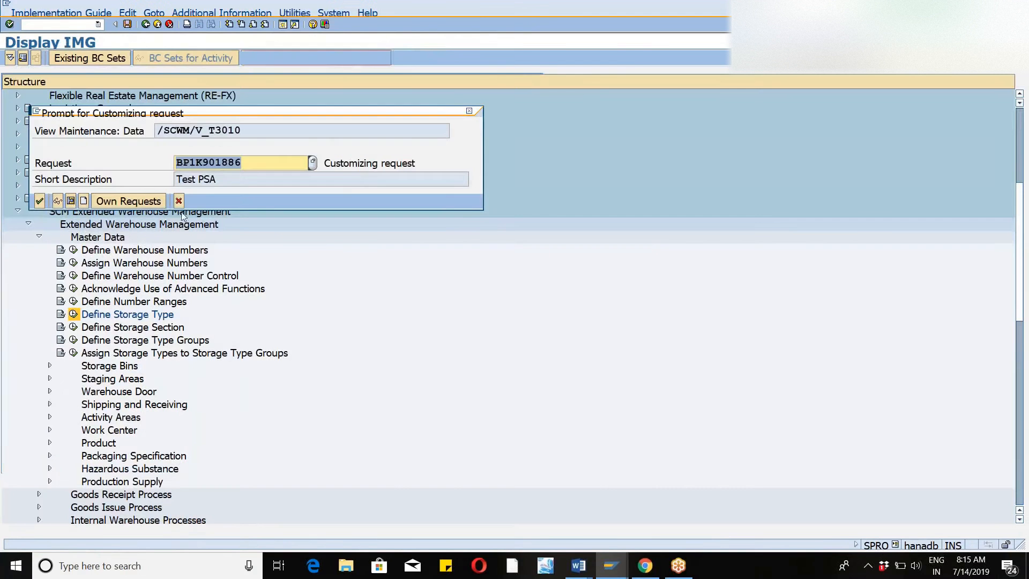
{"action": "left_click", "coordinate": [41, 201]}
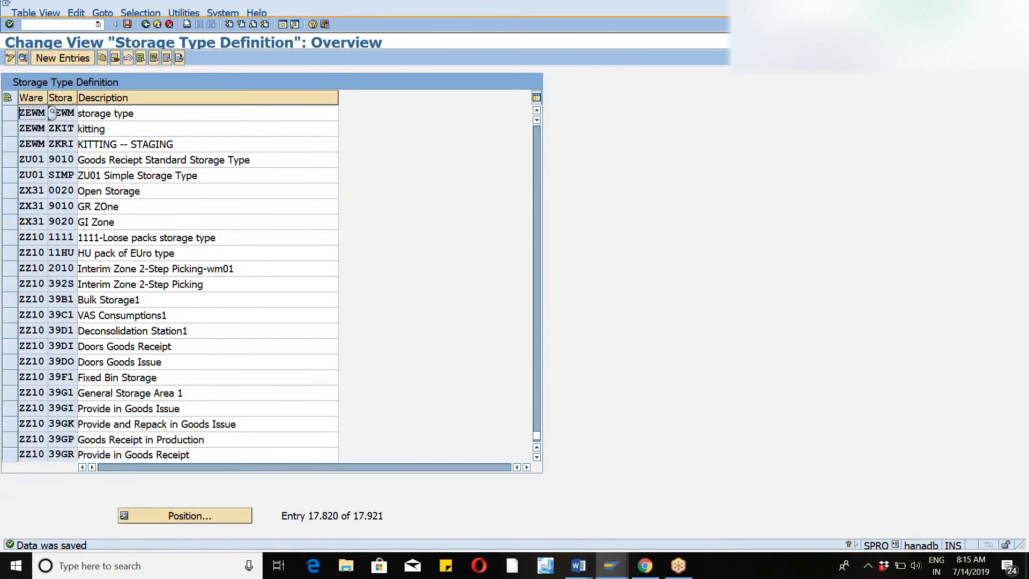
Step: Switch to the Word document Sri-Decon Process and examine the "Complex Putaway Process with Internal Routing" diagram on its first page
{"action": "left_click", "coordinate": [579, 568]}
{"action": "left_click", "coordinate": [516, 506]}
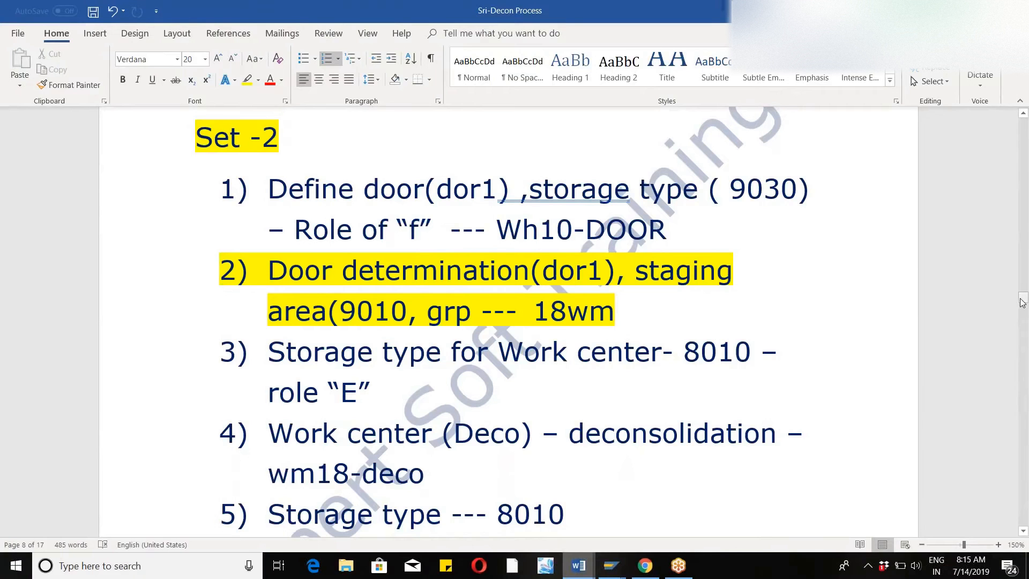
{"action": "left_click_drag", "start_coordinate": [1023, 304], "coordinate": [1023, 138]}
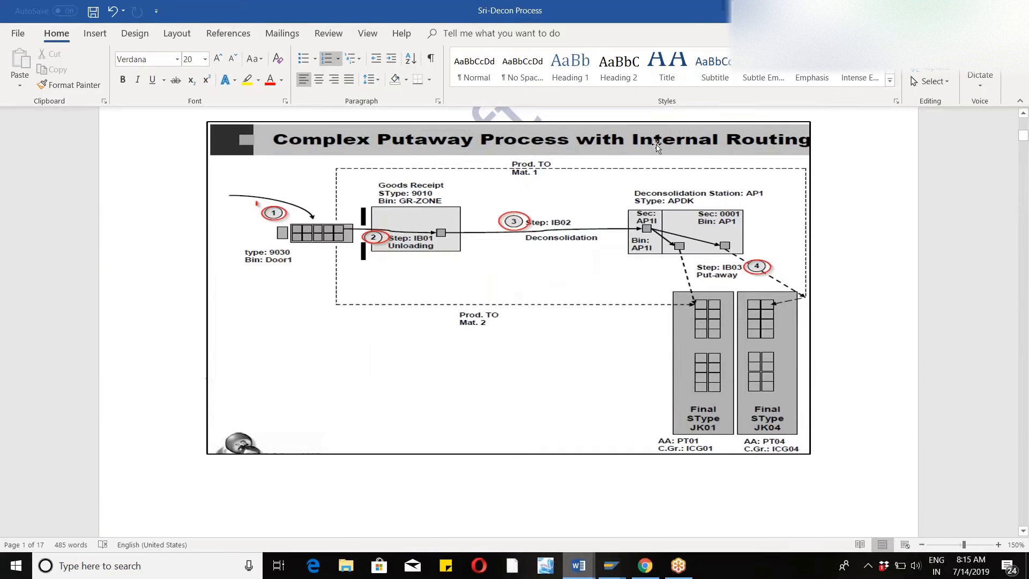
{"action": "left_click", "coordinate": [893, 228]}
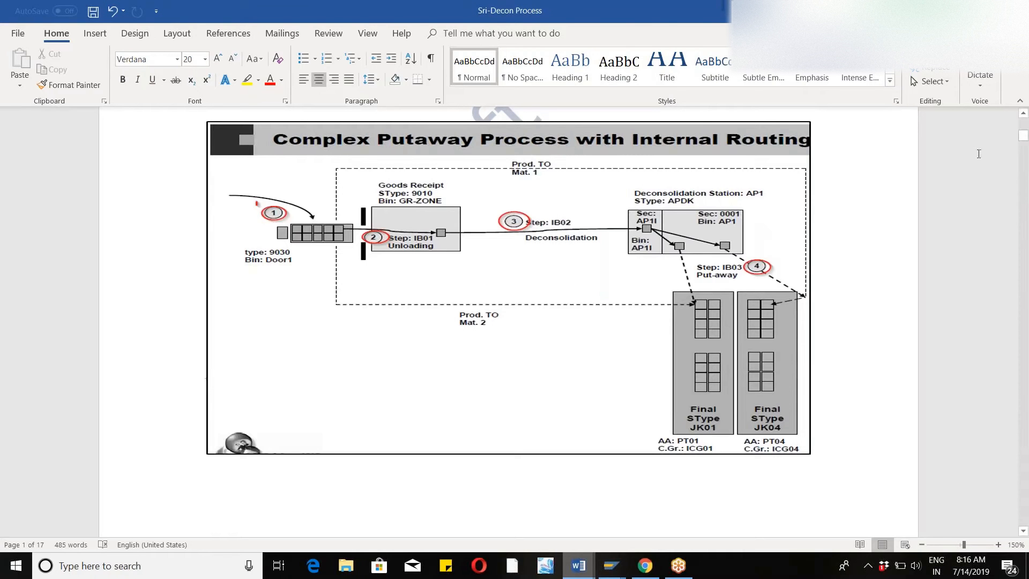
Step: Examine the Set -2 configuration list in the Sri-Decon Process document, then review the Complex Putaway Process diagram again
{"action": "left_click_drag", "start_coordinate": [1023, 137], "coordinate": [1025, 300]}
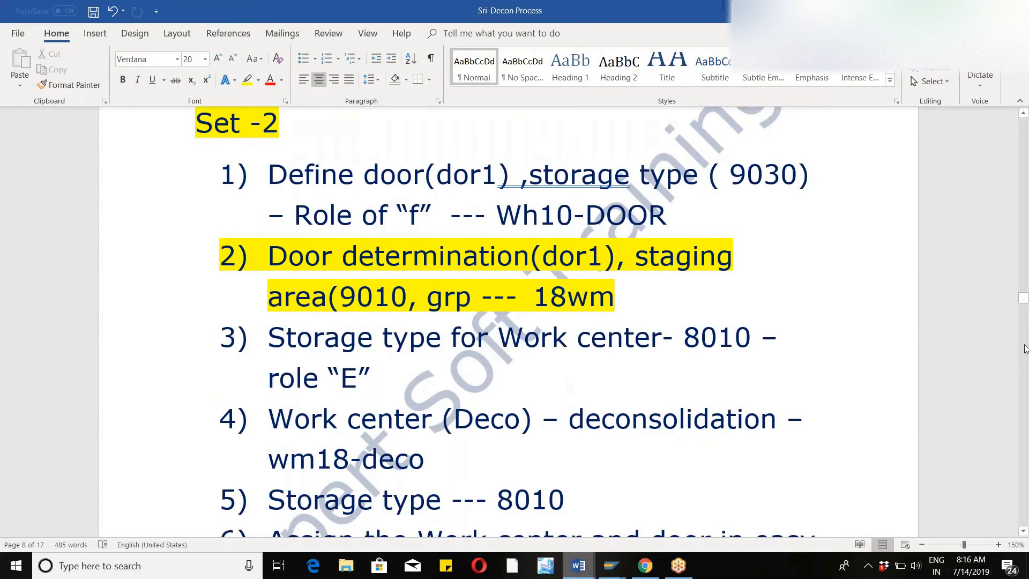
{"action": "mouse_move", "coordinate": [1024, 299]}
{"action": "left_mouse_down"}
{"action": "mouse_move", "coordinate": [1024, 308]}
{"action": "mouse_move", "coordinate": [1023, 296]}
{"action": "left_mouse_up"}
{"action": "key", "text": "alt+Tab"}
{"action": "mouse_move", "coordinate": [588, 568]}
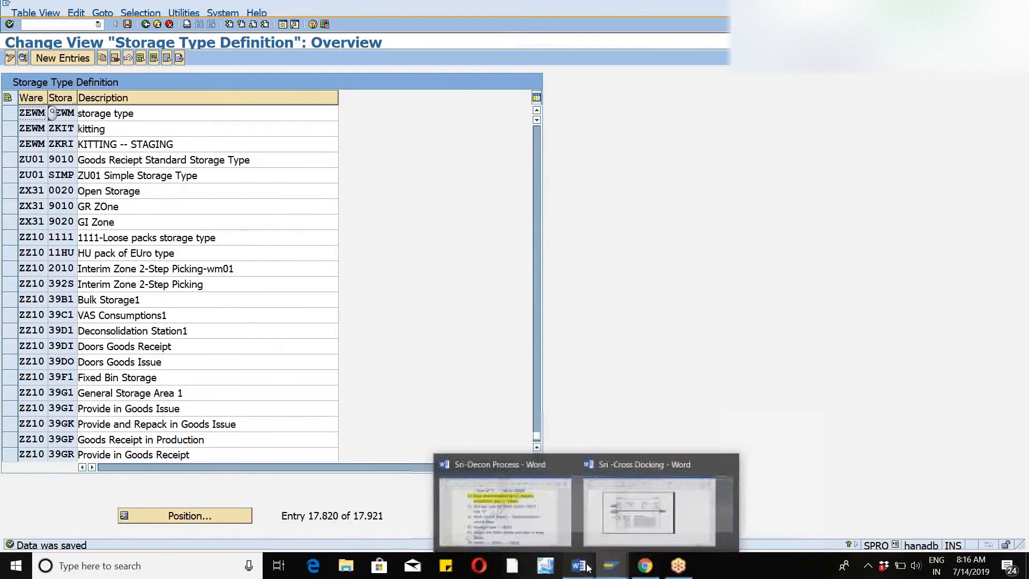
{"action": "left_click", "coordinate": [503, 509]}
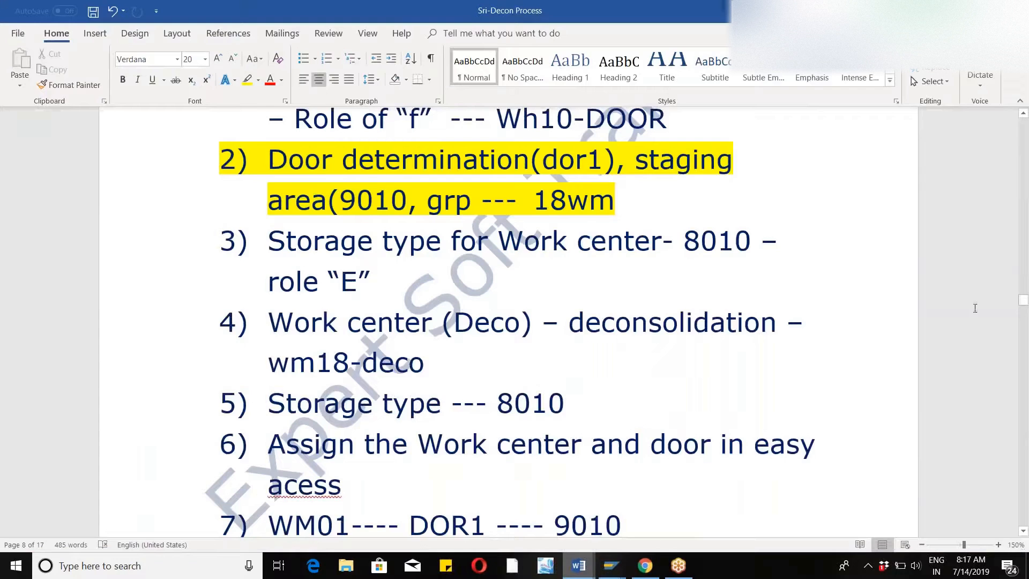
{"action": "left_click_drag", "start_coordinate": [1024, 301], "coordinate": [1025, 144]}
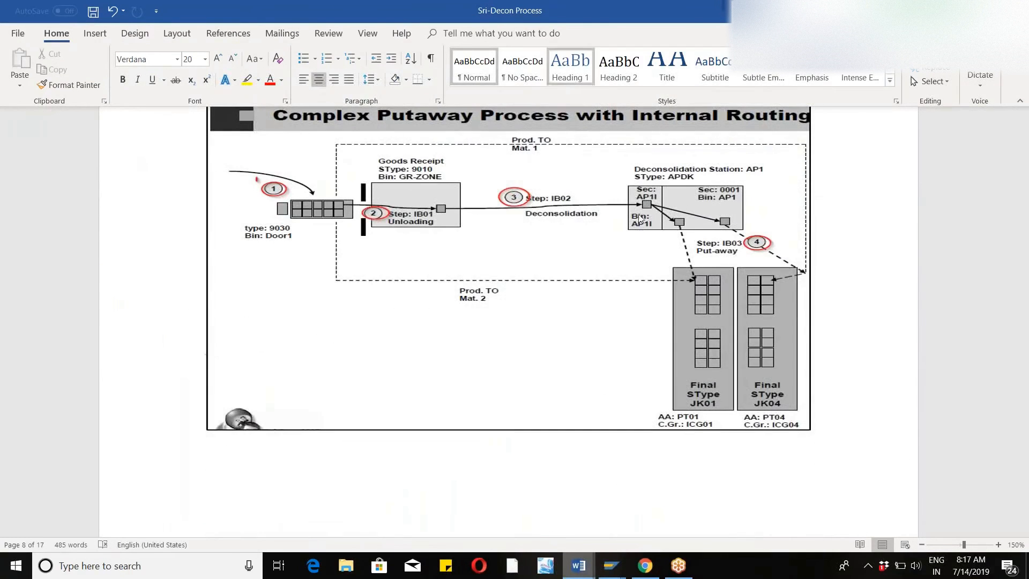
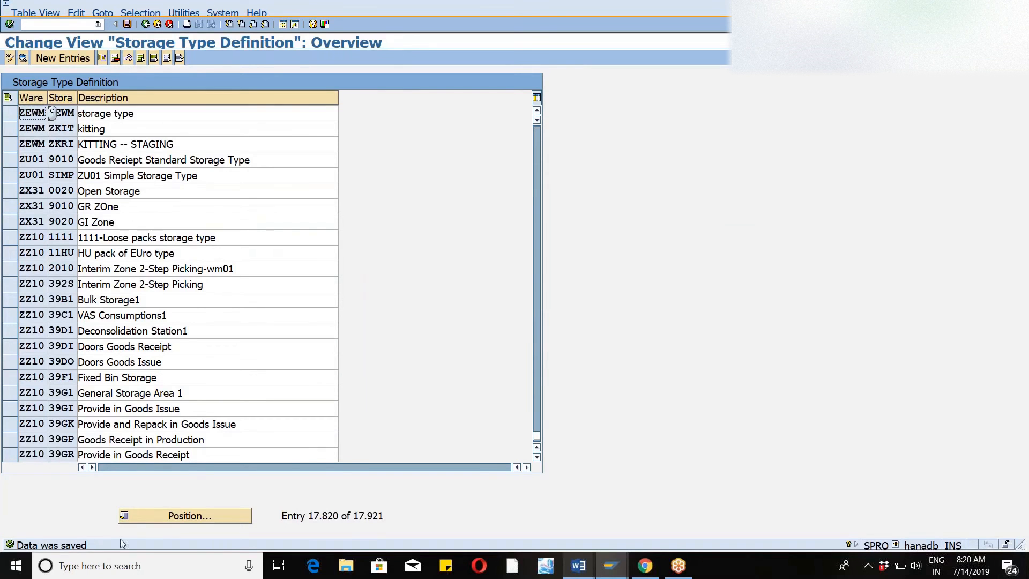
Step: Switch to SAP, change the description of storage type 8010 in warehouse WM46 to "wm46-decon", and save it
{"action": "left_click", "coordinate": [161, 514]}
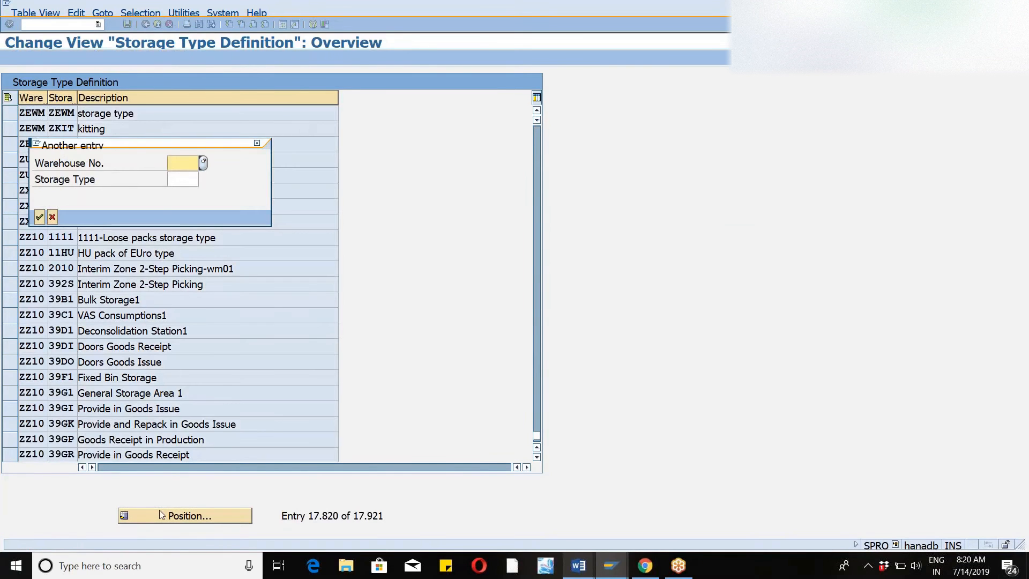
{"action": "type", "text": "wm46"}
{"action": "key", "text": "Tab"}
{"action": "type", "text": "8010"}
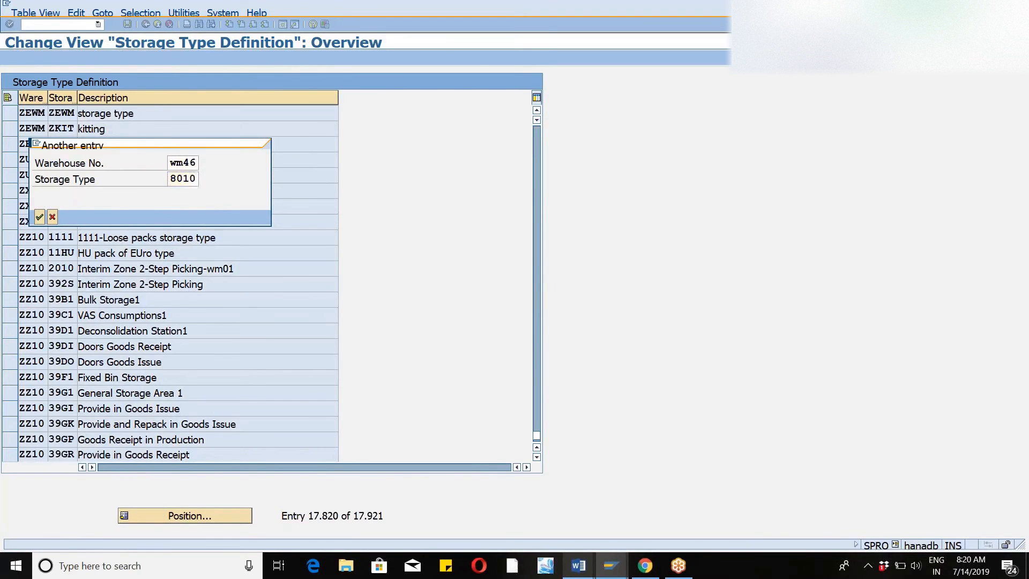
{"action": "key", "text": "Return"}
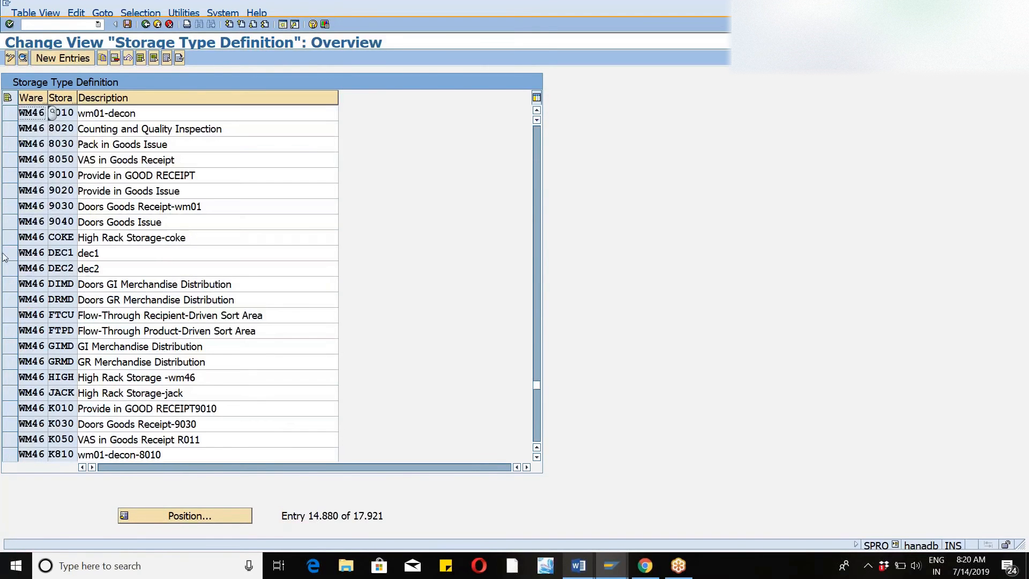
{"action": "left_click", "coordinate": [156, 113]}
{"action": "key", "text": "BackSpace"}
{"action": "key", "text": "BackSpace"}
{"action": "key", "text": "BackSpace"}
{"action": "key", "text": "BackSpace"}
{"action": "key", "text": "BackSpace"}
{"action": "key", "text": "BackSpace"}
{"action": "key", "text": "BackSpace"}
{"action": "key", "text": "BackSpace"}
{"action": "type", "text": "46-decon"}
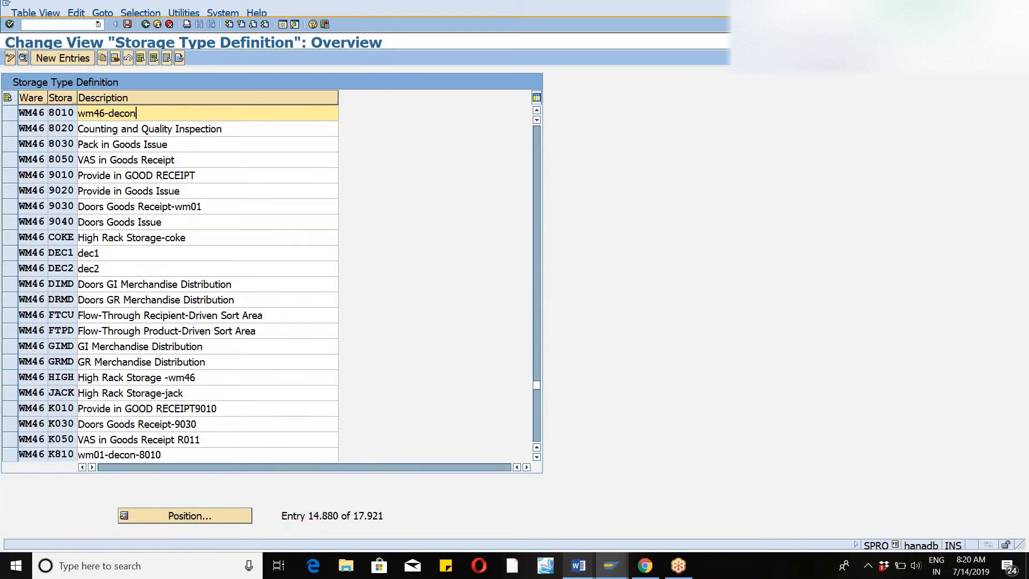
{"action": "key", "text": "Return"}
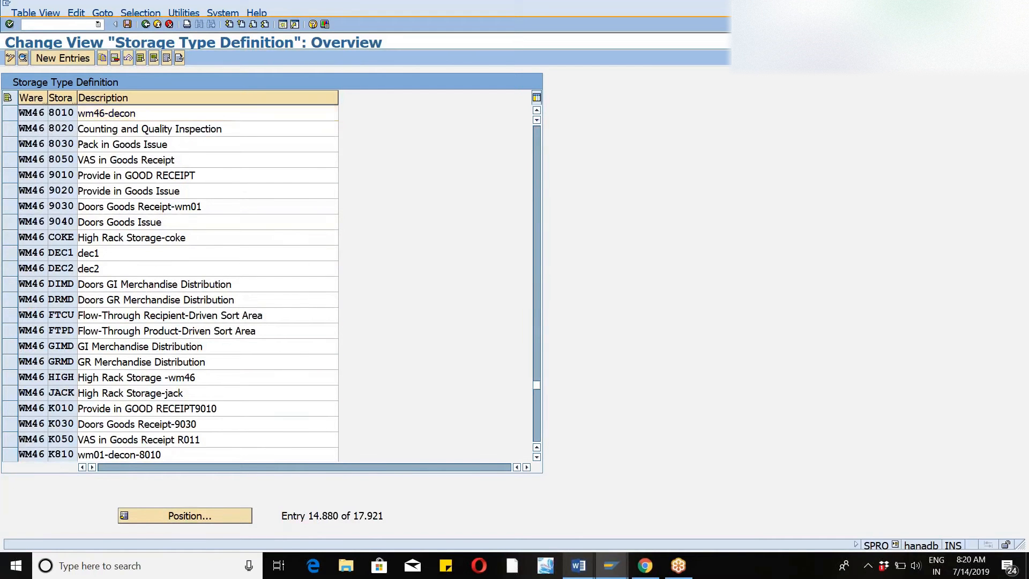
{"action": "left_click", "coordinate": [127, 24]}
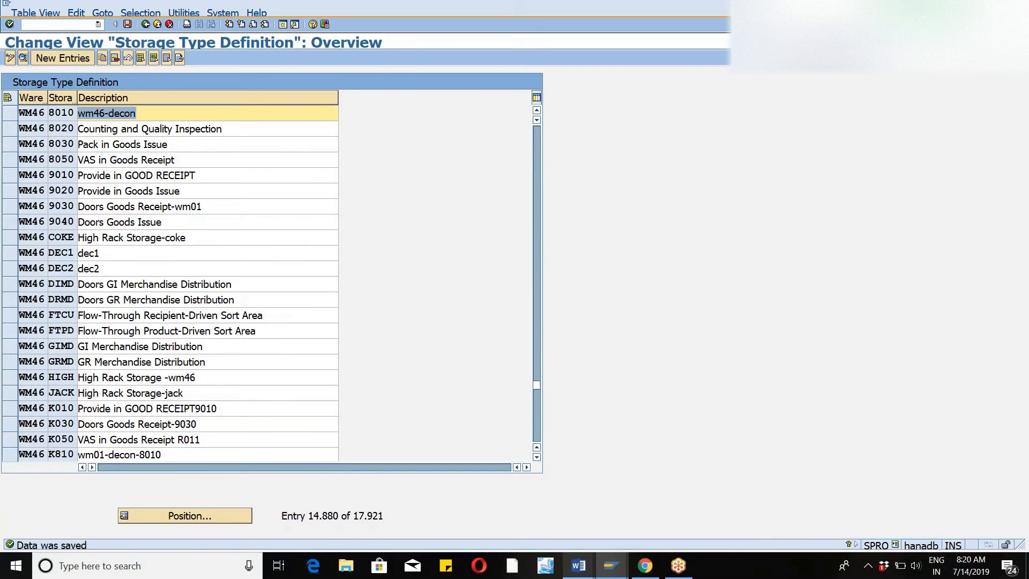
Step: Open the details of storage type 8010 in warehouse WM46 and check its Storage Type Role against the available roles, such as E Work Center
{"action": "left_click", "coordinate": [11, 114]}
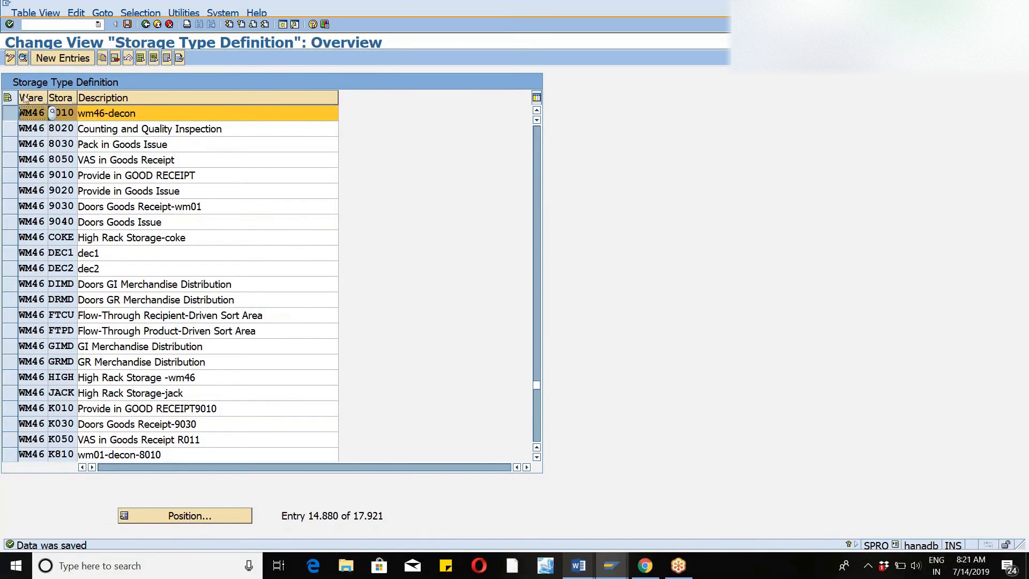
{"action": "left_click", "coordinate": [23, 58]}
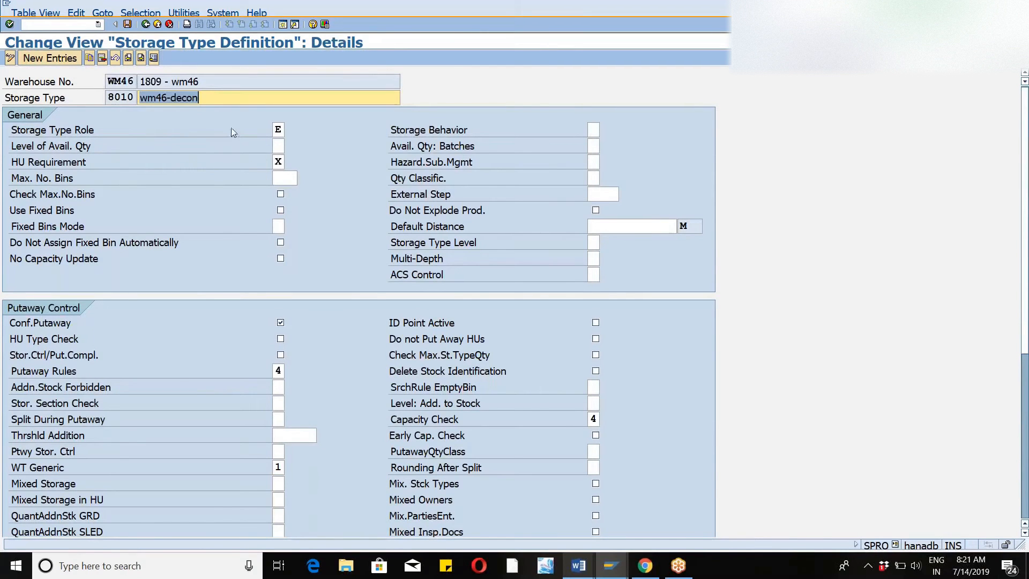
{"action": "left_click", "coordinate": [277, 134]}
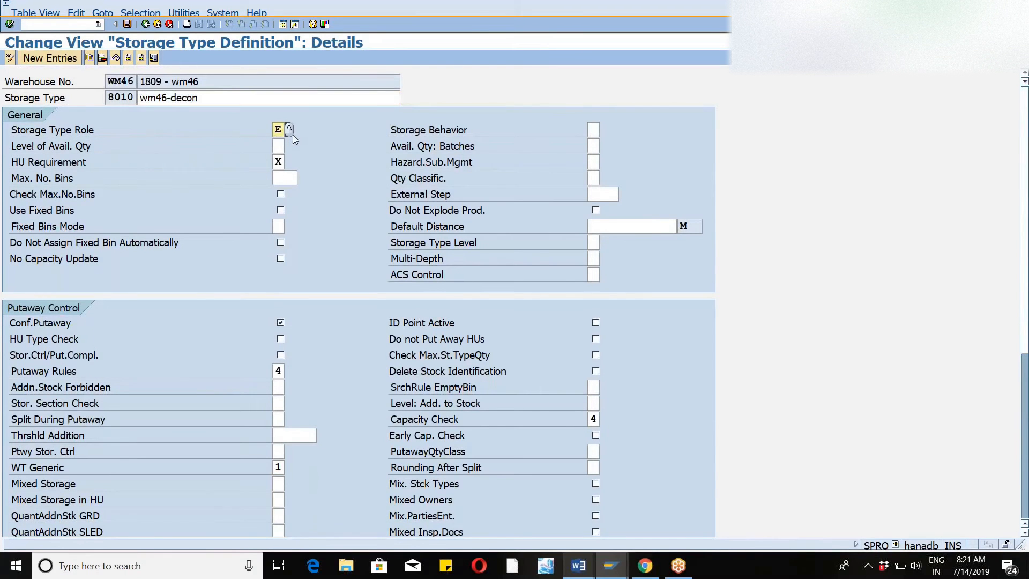
{"action": "key", "text": "F4"}
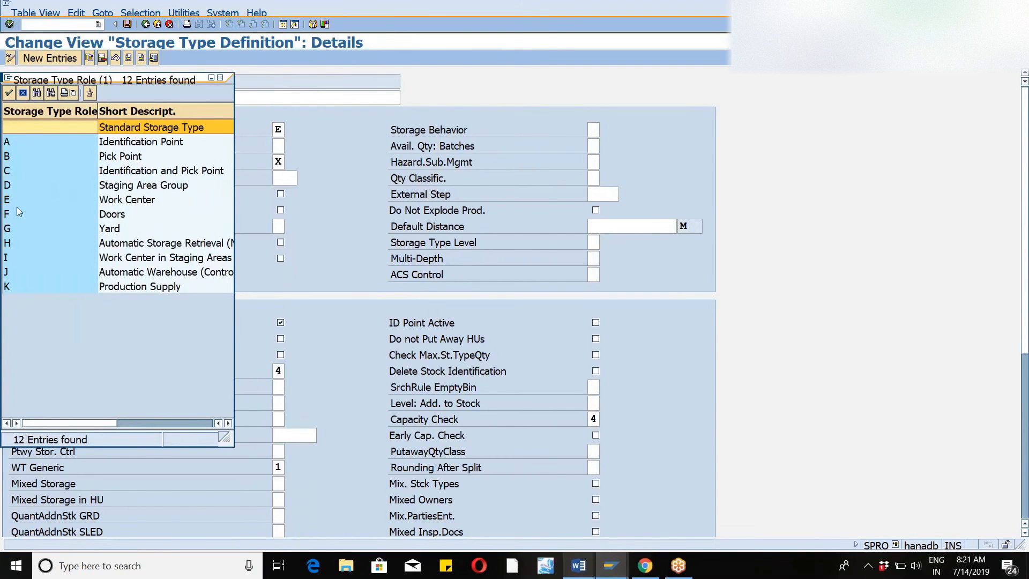
{"action": "left_click", "coordinate": [11, 201]}
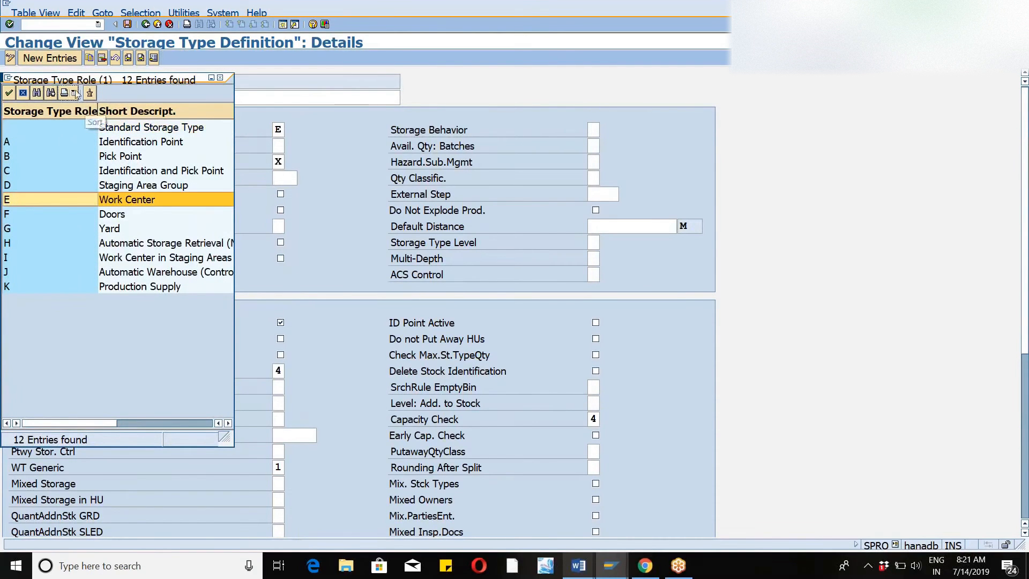
{"action": "left_click_drag", "start_coordinate": [129, 85], "coordinate": [557, 46]}
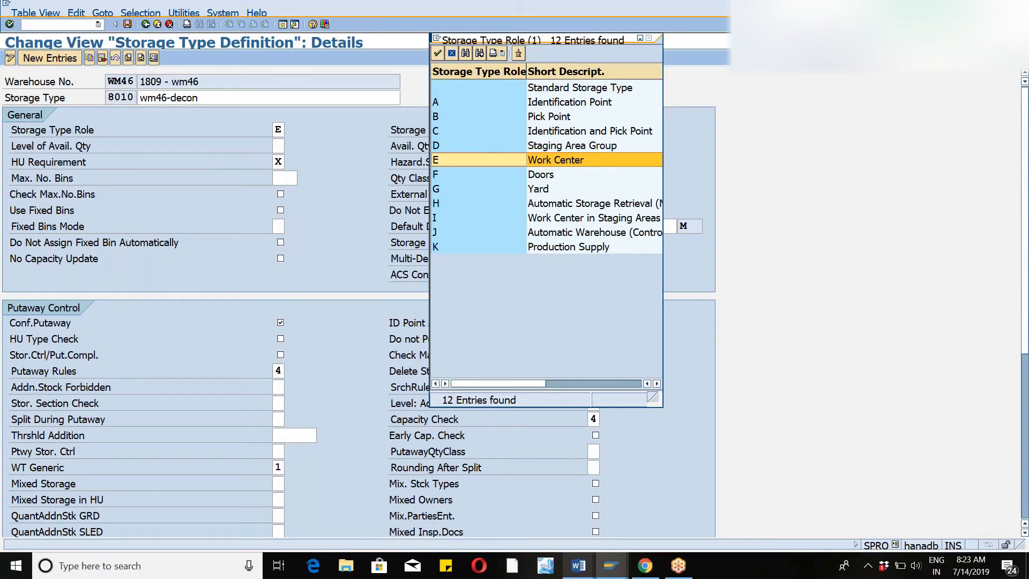
{"action": "left_click", "coordinate": [649, 38]}
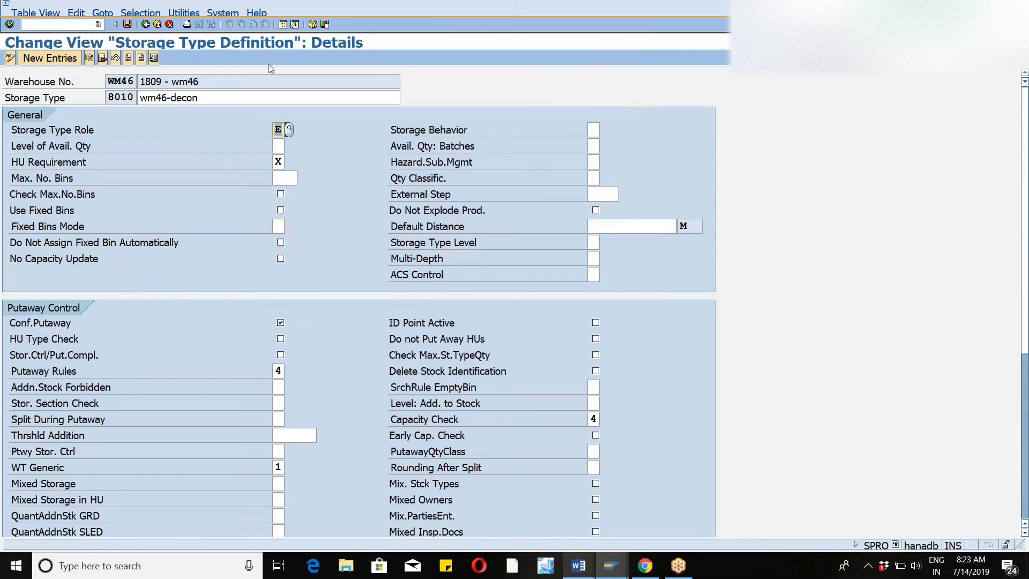
{"action": "left_click", "coordinate": [128, 26]}
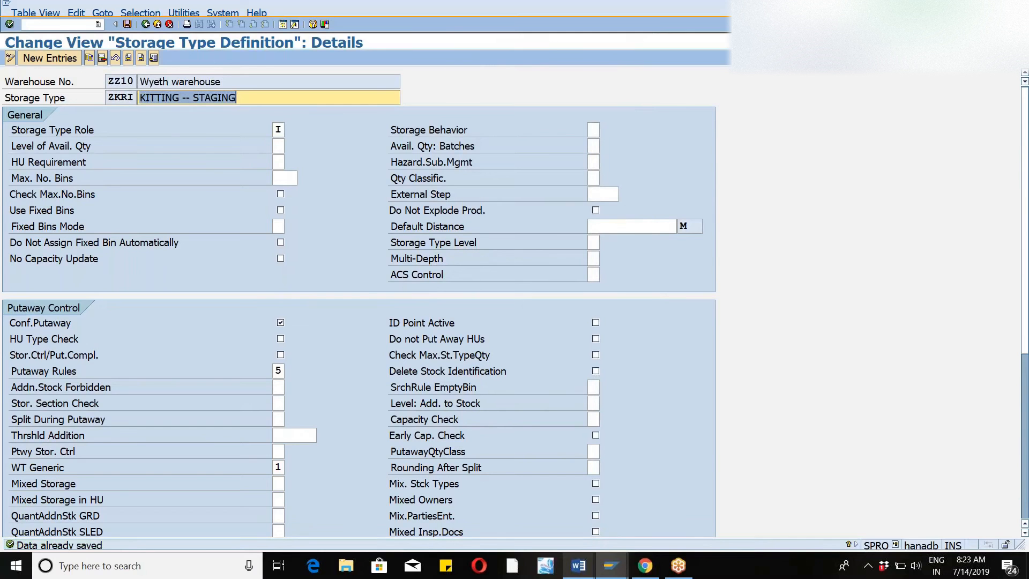
{"action": "left_click", "coordinate": [146, 24]}
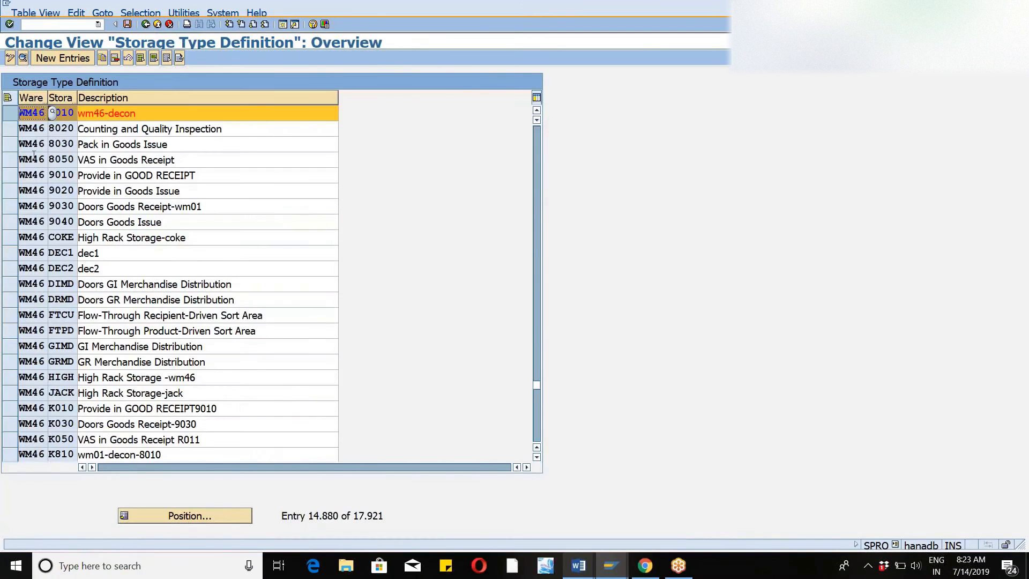
Step: Set the Storage Type Role of storage type 9030 in warehouse WM46 to F (Doors) and save it
{"action": "left_click", "coordinate": [162, 516]}
{"action": "type", "text": "wm46"}
{"action": "key", "text": "Tab"}
{"action": "type", "text": "9030"}
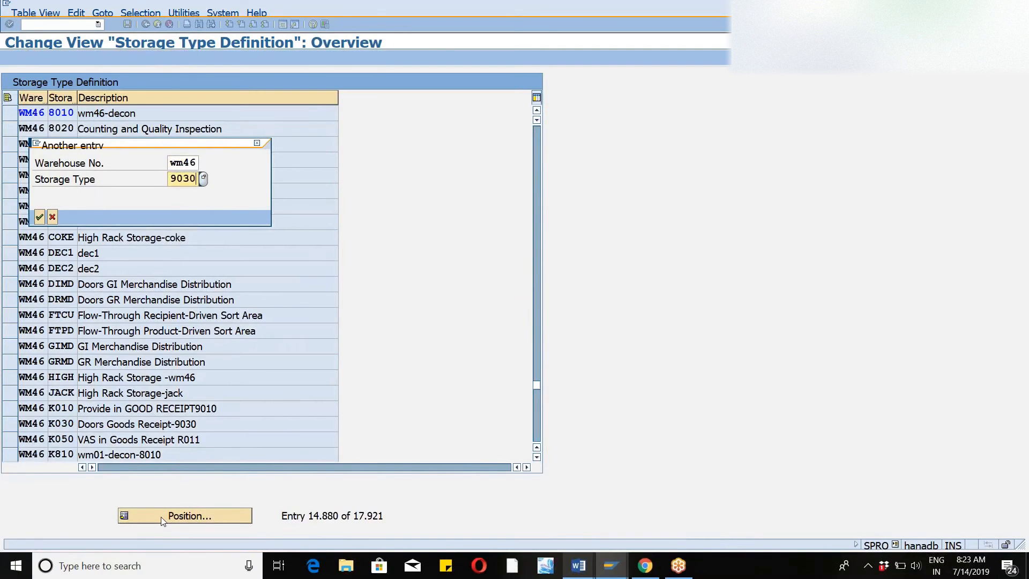
{"action": "key", "text": "Return"}
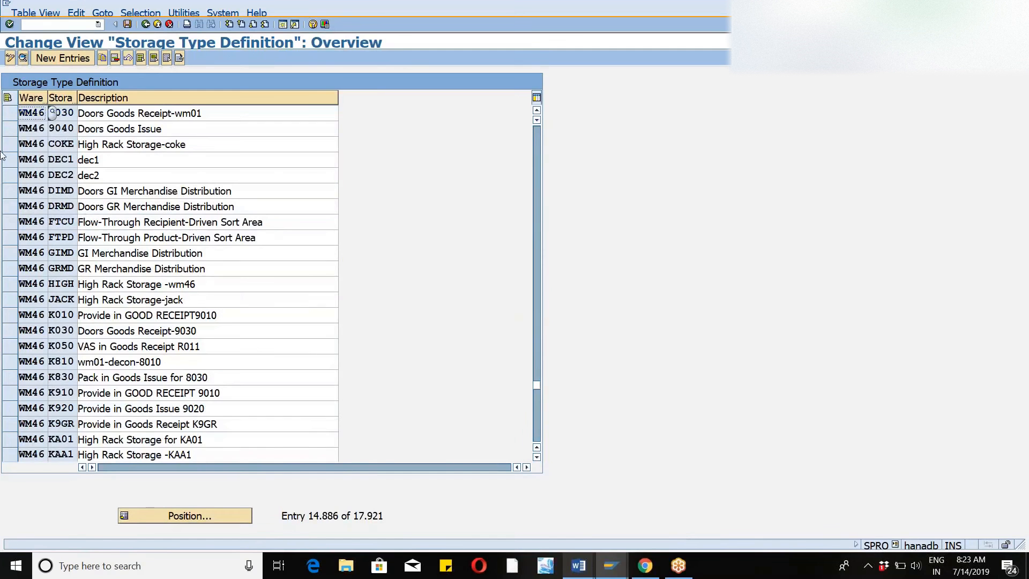
{"action": "left_click", "coordinate": [9, 113]}
{"action": "left_click", "coordinate": [23, 58]}
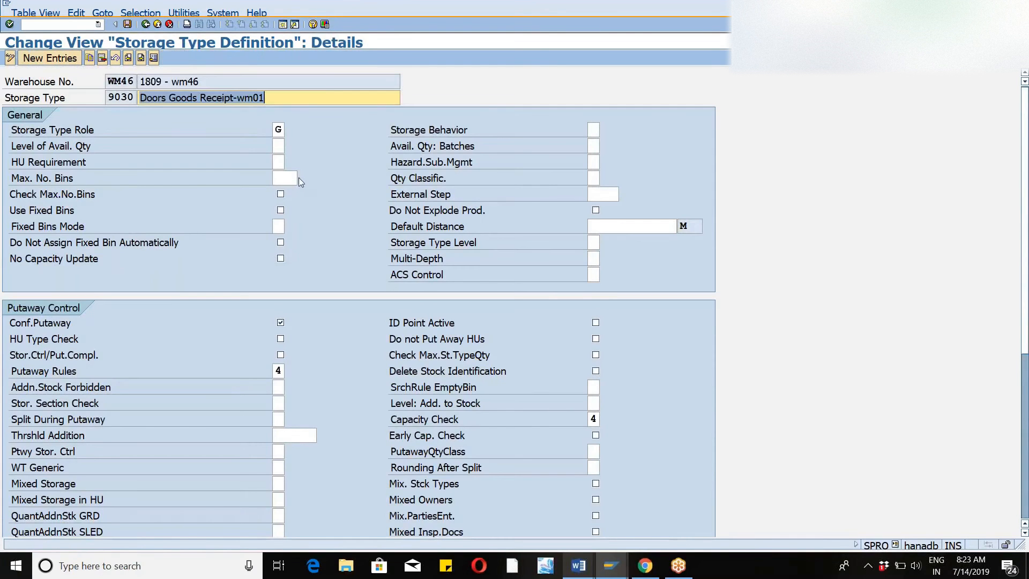
{"action": "left_click", "coordinate": [277, 130]}
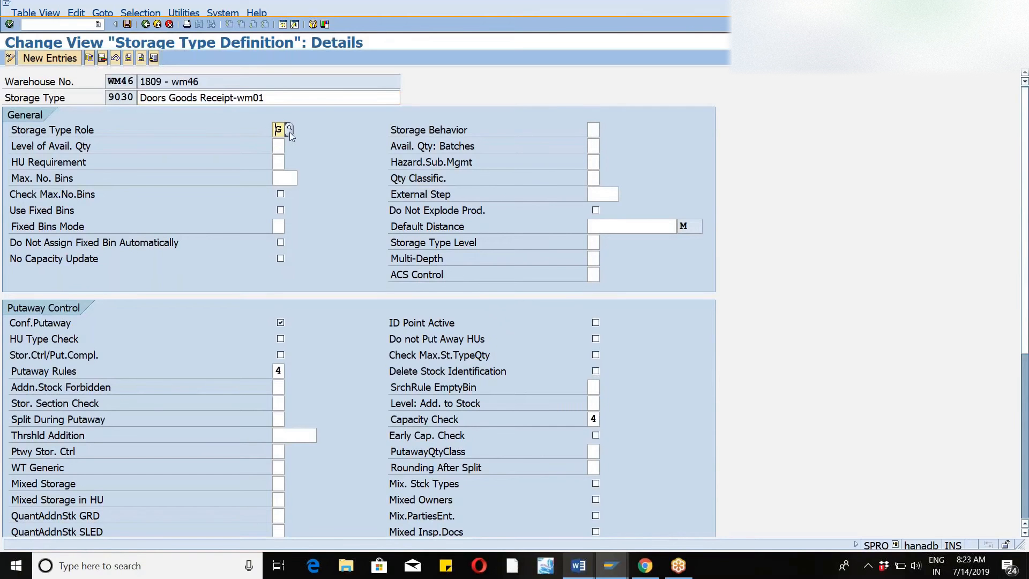
{"action": "key", "text": "F4"}
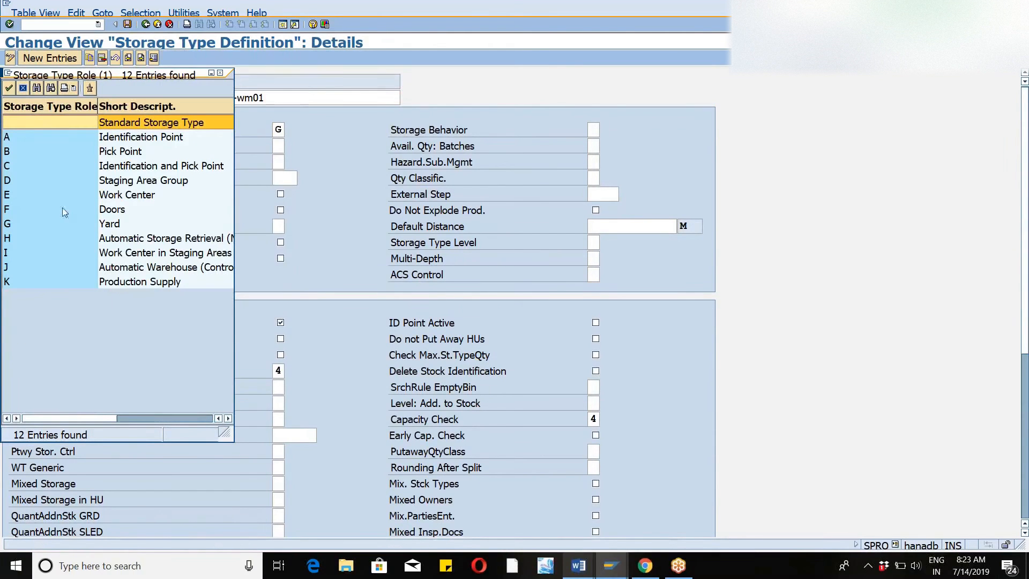
{"action": "left_click_drag", "start_coordinate": [93, 75], "coordinate": [532, 78]}
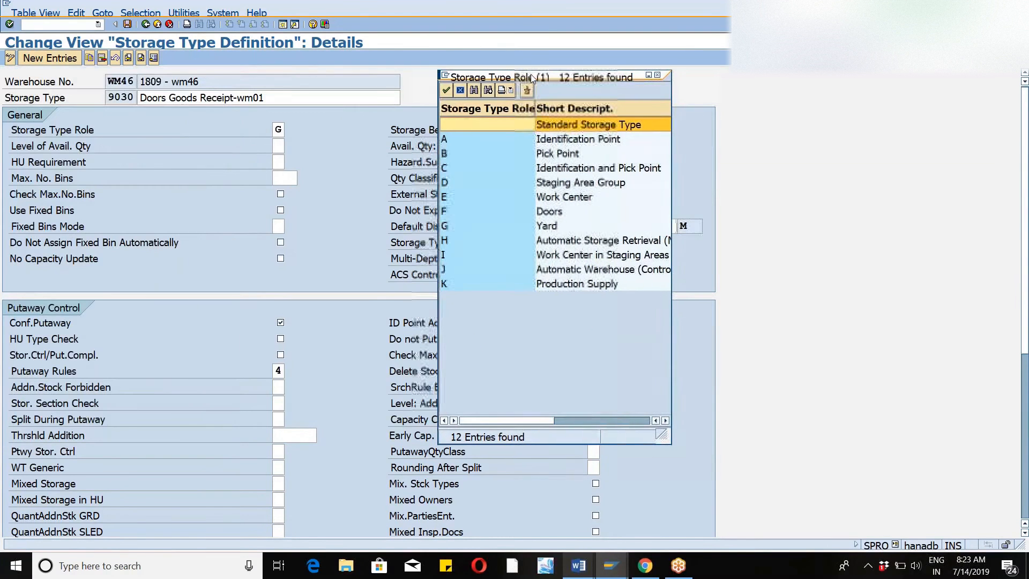
{"action": "double_click", "coordinate": [450, 212]}
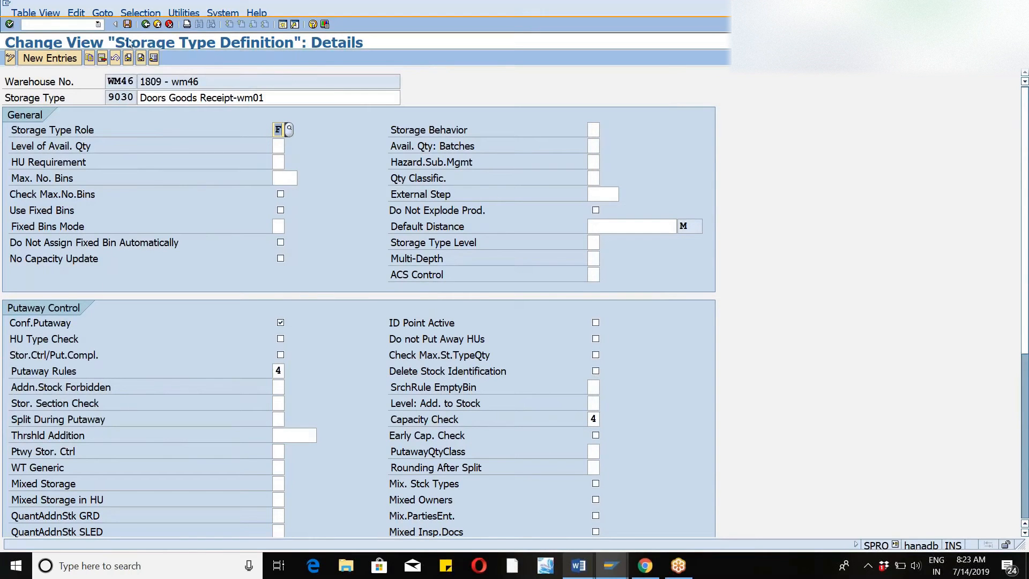
{"action": "left_click", "coordinate": [127, 25]}
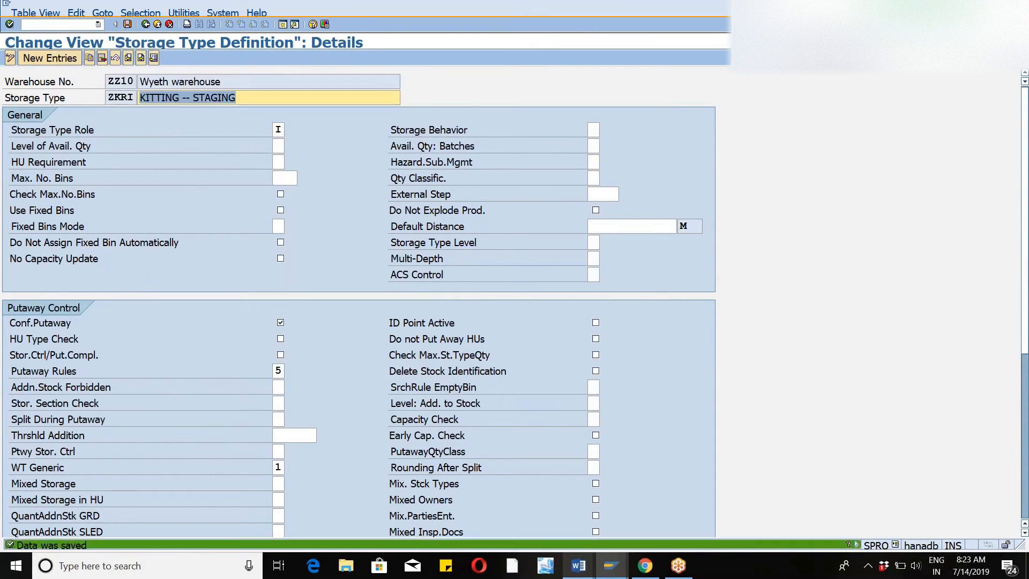
{"action": "left_click", "coordinate": [145, 24]}
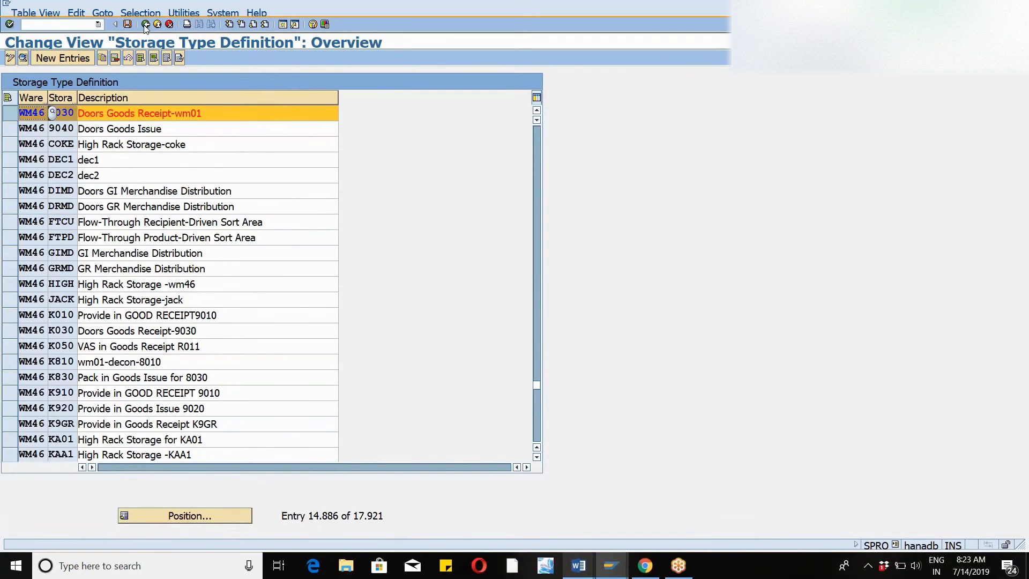
Step: Open the Define Work Center customizing activity under EWM Master Data and locate work center DEKO of warehouse WM46
{"action": "left_click", "coordinate": [145, 24]}
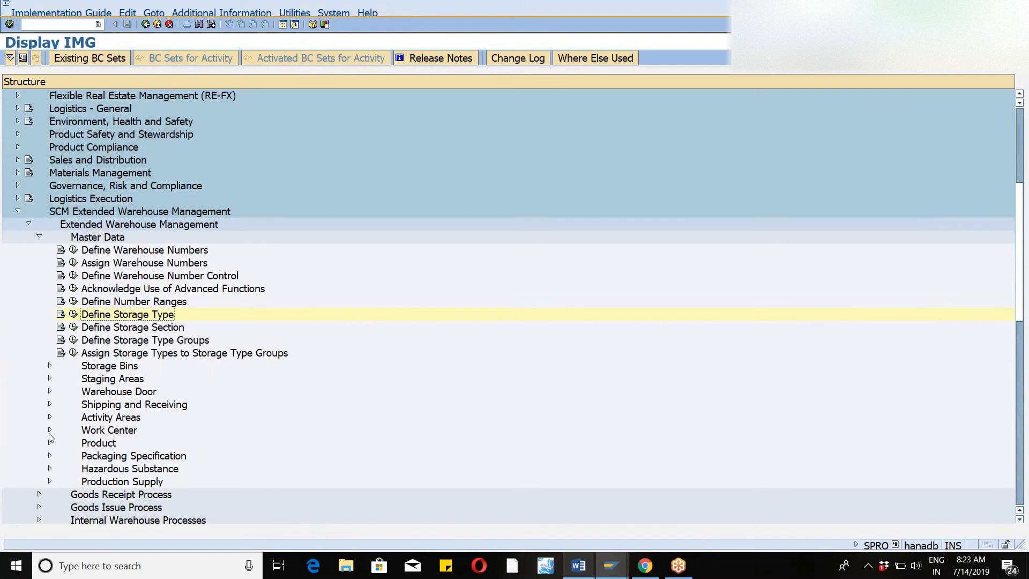
{"action": "left_click", "coordinate": [50, 431]}
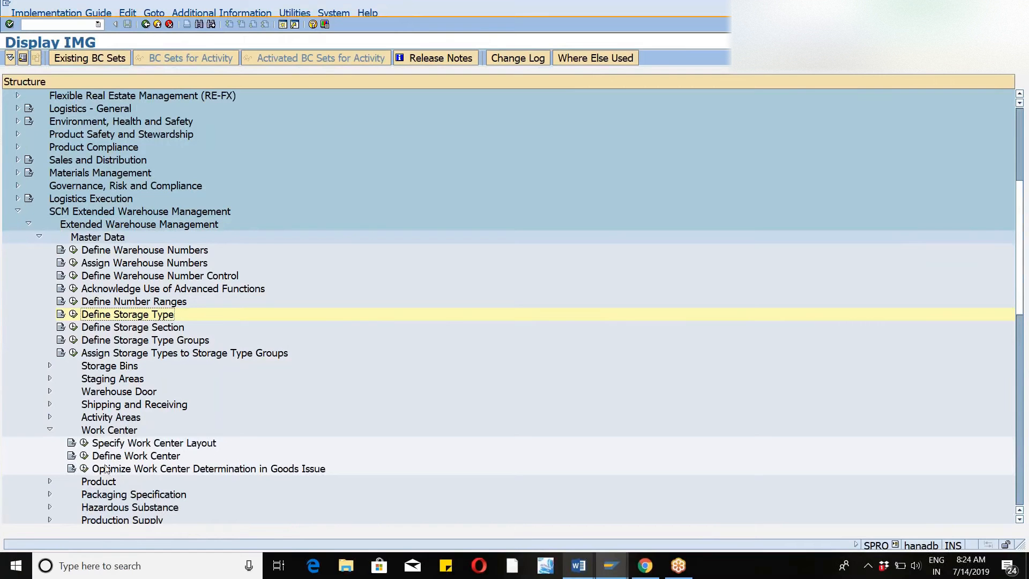
{"action": "left_click", "coordinate": [84, 456]}
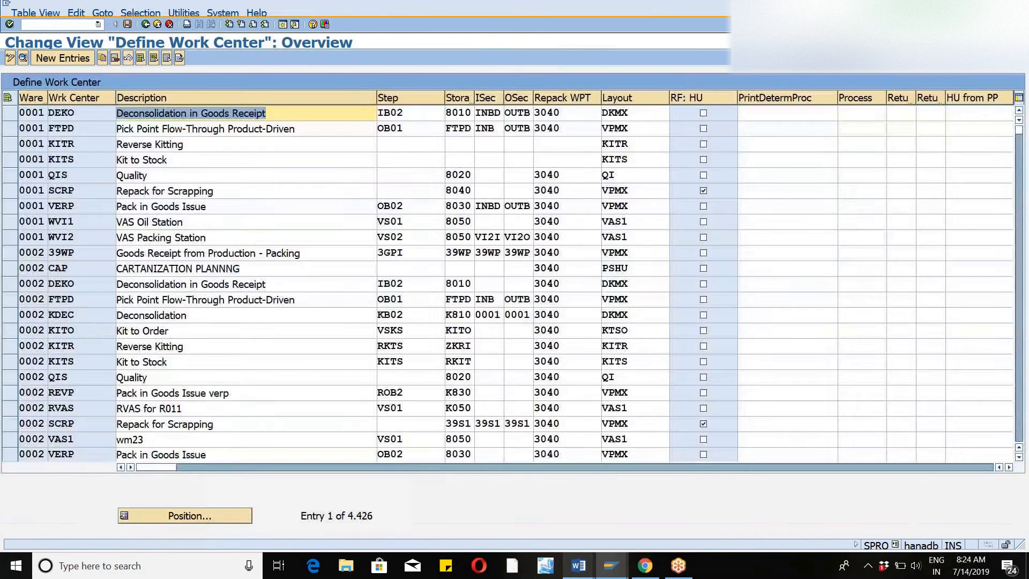
{"action": "left_click", "coordinate": [153, 518]}
{"action": "type", "text": "wm46"}
{"action": "key", "text": "Tab"}
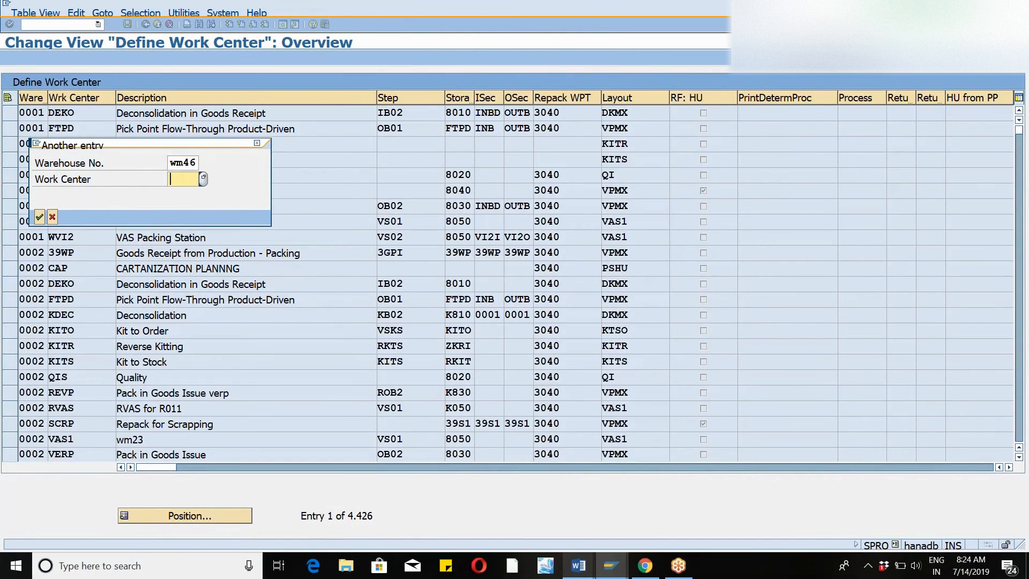
{"action": "type", "text": "deko"}
{"action": "key", "text": "Return"}
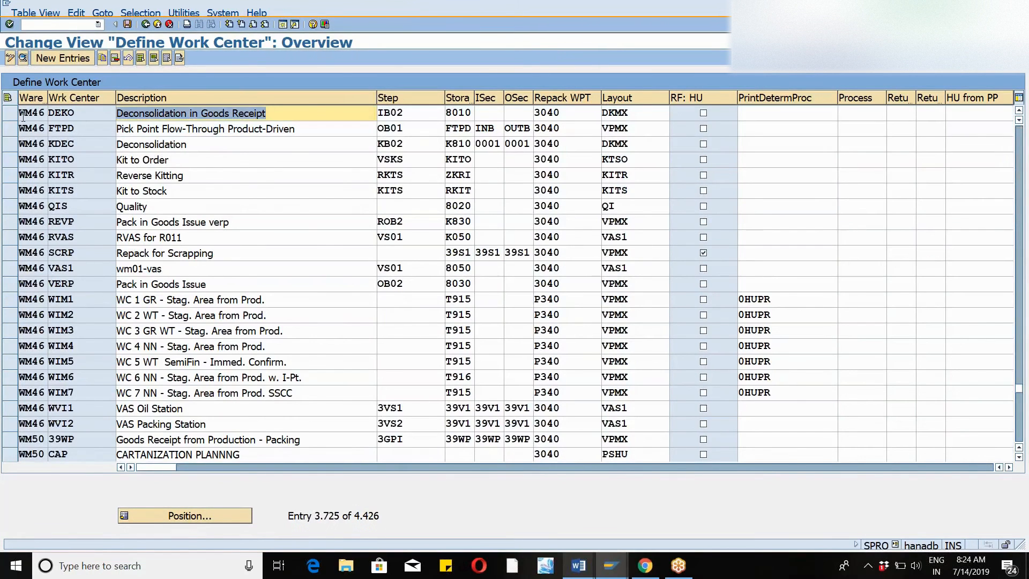
Step: Open the details of work center DEKO in WM46, review its External Step and Storage Type, save, and return to the customizing structure
{"action": "left_click", "coordinate": [12, 113]}
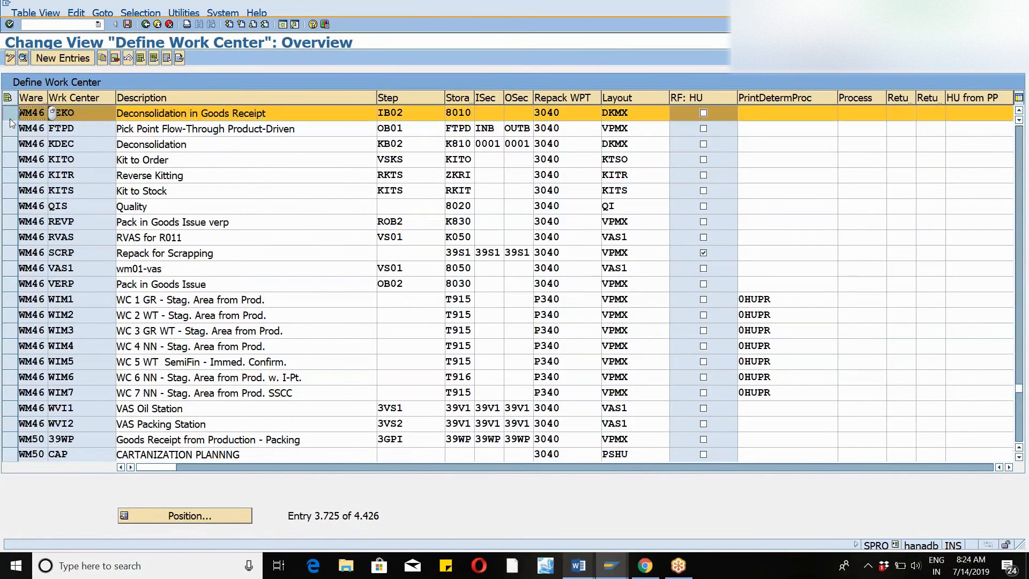
{"action": "left_click", "coordinate": [23, 58]}
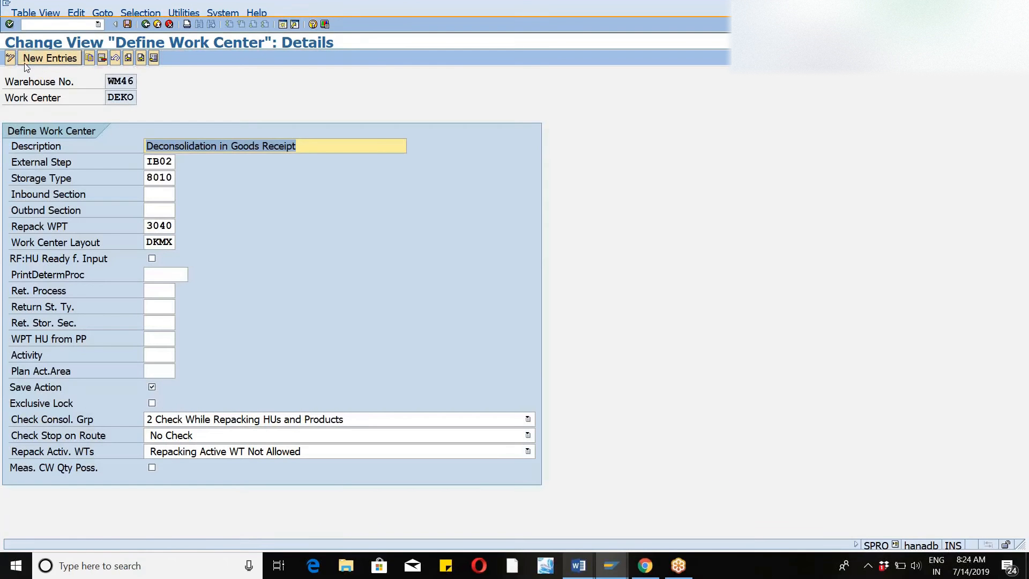
{"action": "left_click", "coordinate": [148, 161]}
{"action": "left_click_drag", "start_coordinate": [147, 161], "coordinate": [174, 162]}
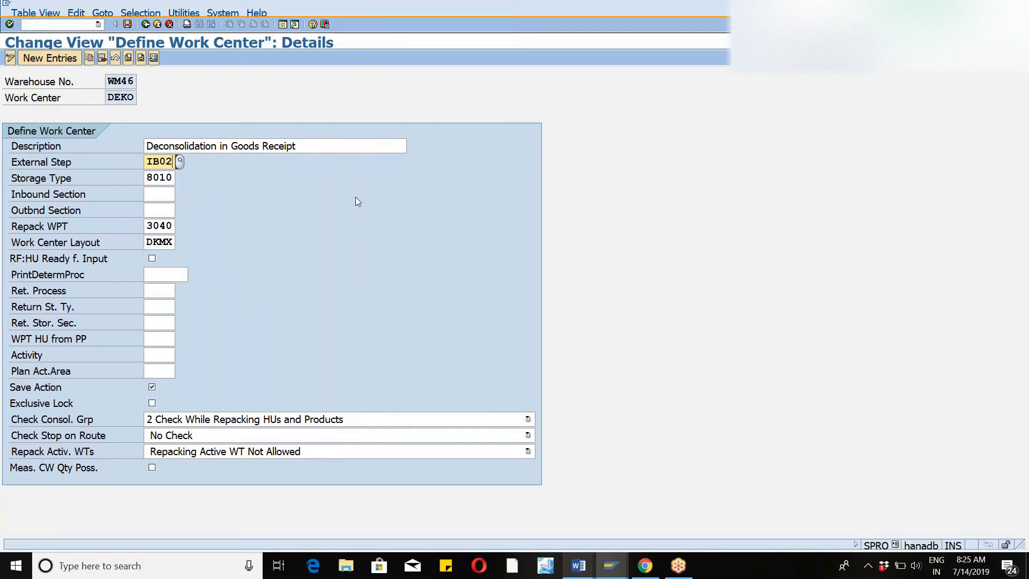
{"action": "left_click", "coordinate": [13, 180]}
{"action": "left_click_drag", "start_coordinate": [13, 181], "coordinate": [78, 183]}
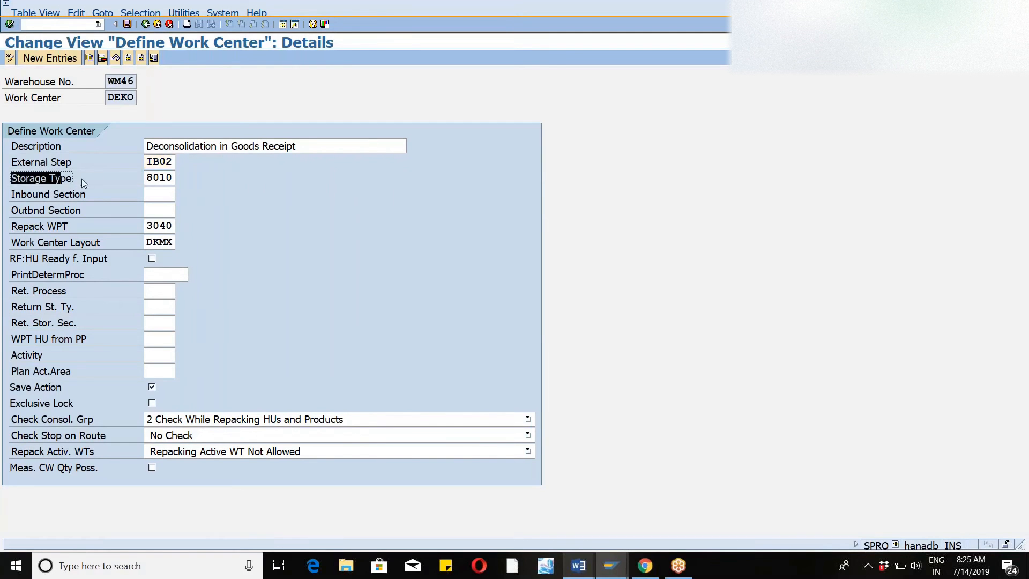
{"action": "left_click_drag", "start_coordinate": [152, 179], "coordinate": [223, 184]}
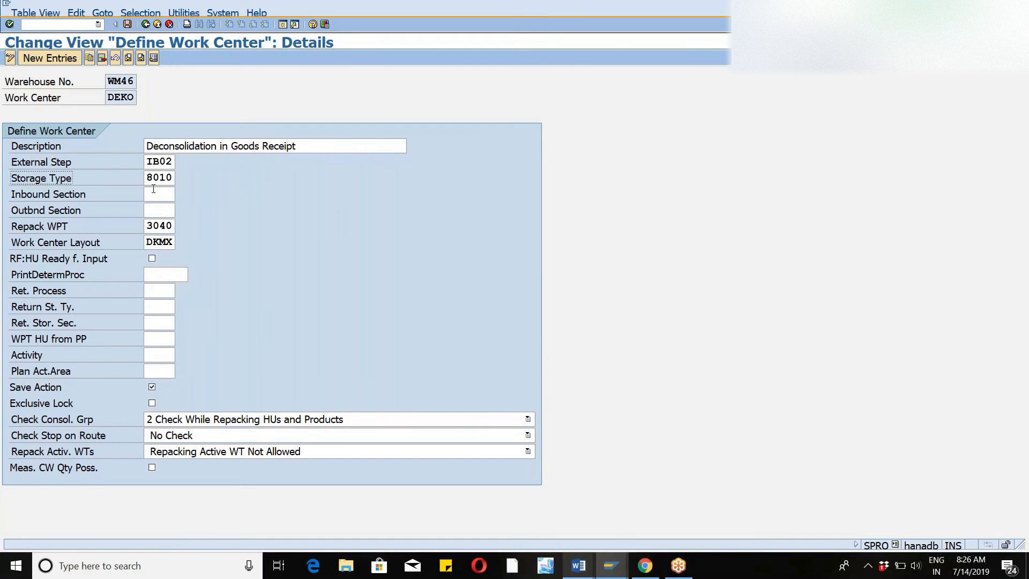
{"action": "left_click", "coordinate": [129, 24]}
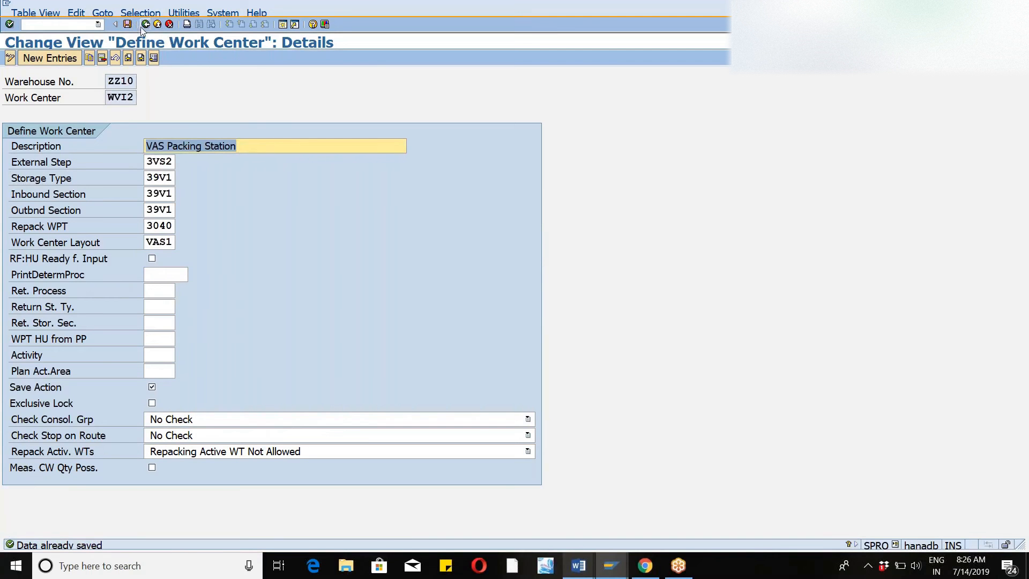
{"action": "left_click", "coordinate": [145, 25]}
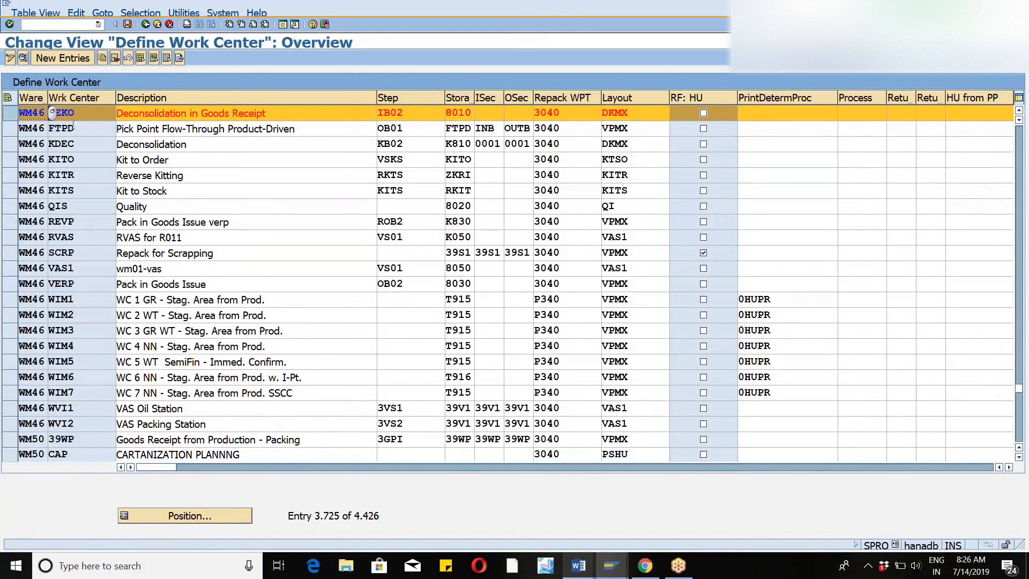
{"action": "left_click", "coordinate": [144, 25]}
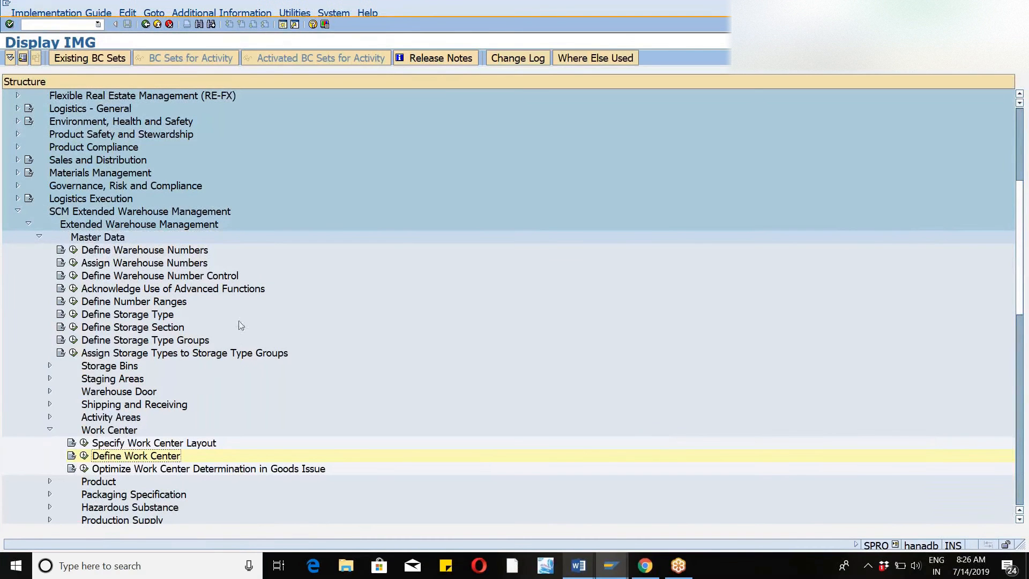
Step: Start transaction /SCWM/LS01 and begin creating storage bin WM46-DEKO in warehouse WM46
{"action": "left_click", "coordinate": [67, 26]}
{"action": "type", "text": "/n/scwm/ls01"}
{"action": "key", "text": "Return"}
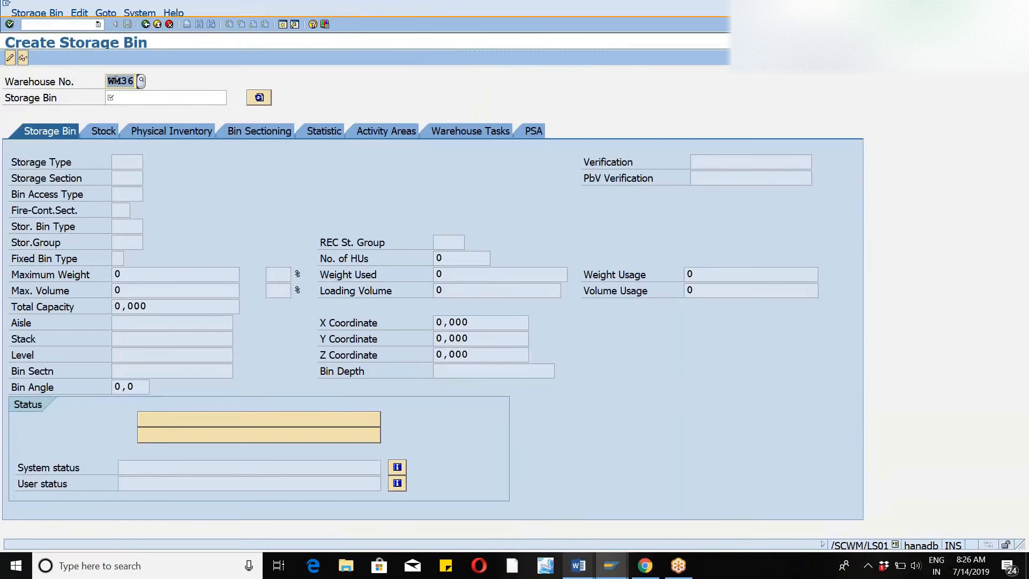
{"action": "type", "text": "wm46"}
{"action": "key", "text": "Tab"}
{"action": "type", "text": "wm46-deko"}
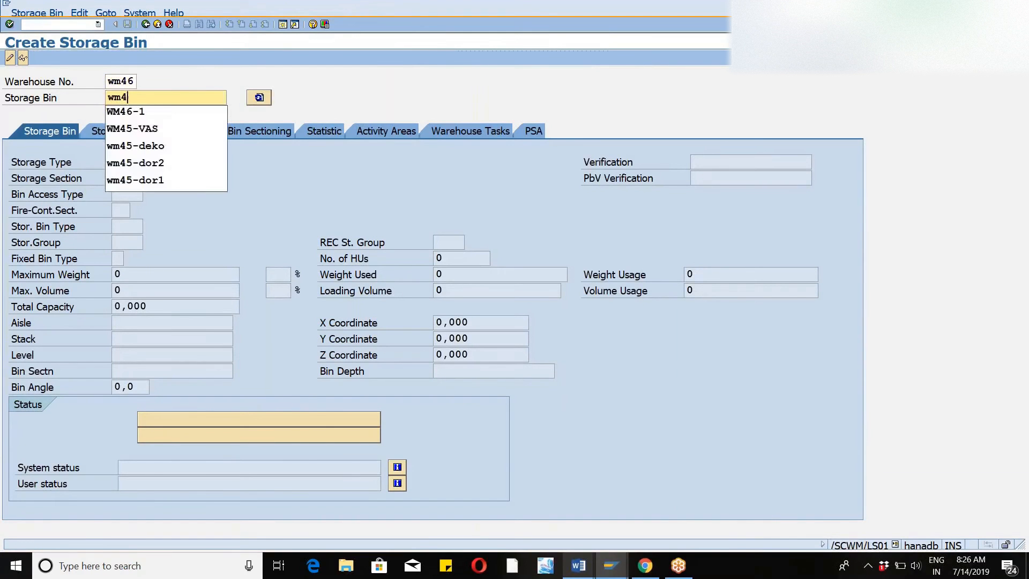
{"action": "key", "text": "Tab"}
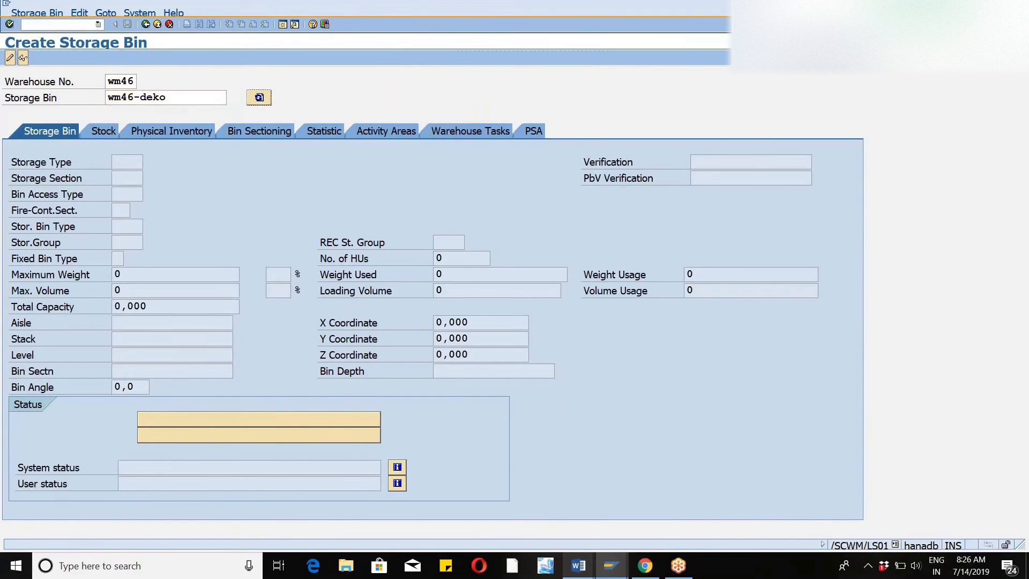
{"action": "key", "text": "Return"}
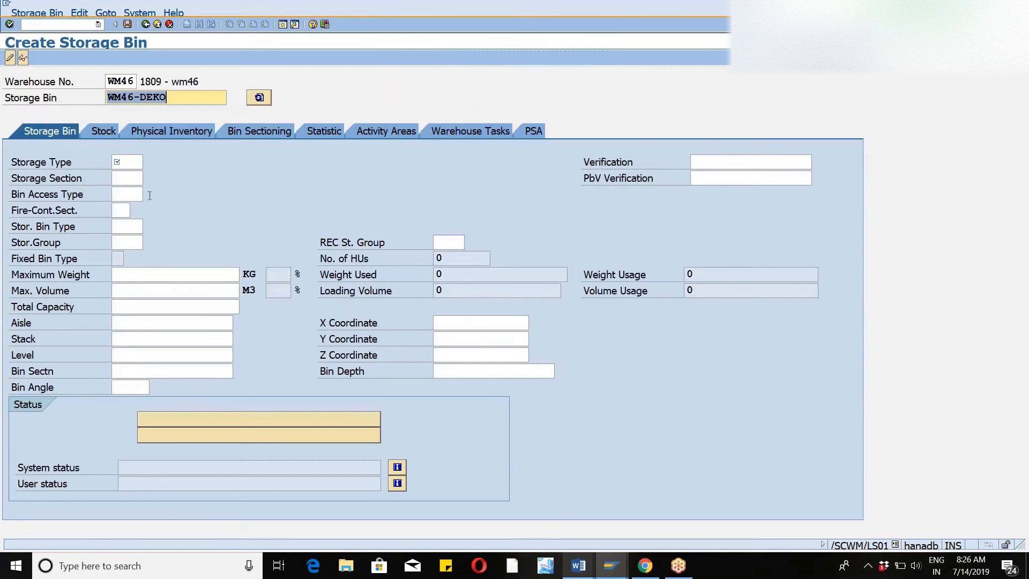
Step: Assign storage type 8010 to the new storage bin WM46-DEKO and save it
{"action": "left_click", "coordinate": [125, 166]}
{"action": "type", "text": "8010"}
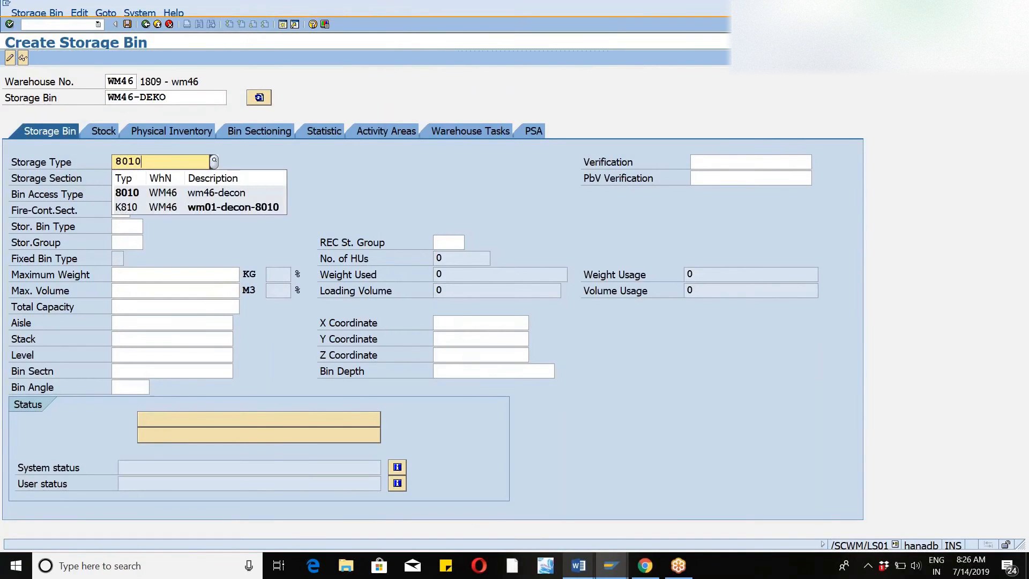
{"action": "key", "text": "Down"}
{"action": "key", "text": "Return"}
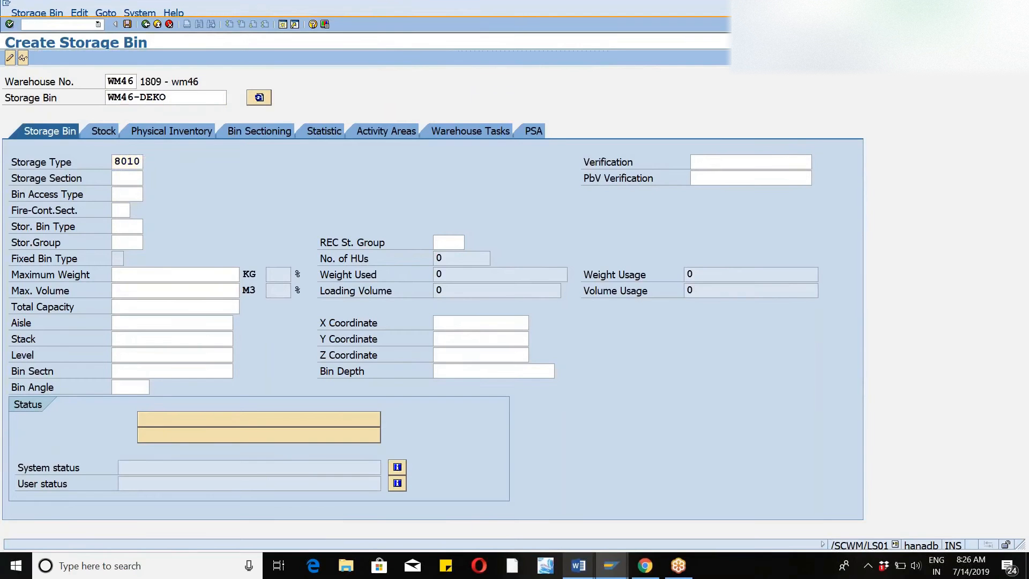
{"action": "left_click", "coordinate": [127, 25]}
Step: Return to SAP Easy Access and open /SCWM/TWORKST, Define Master Data Attributes, from the EWM work center master data
{"action": "left_click", "coordinate": [45, 26]}
{"action": "type", "text": "/n"}
{"action": "key", "text": "Return"}
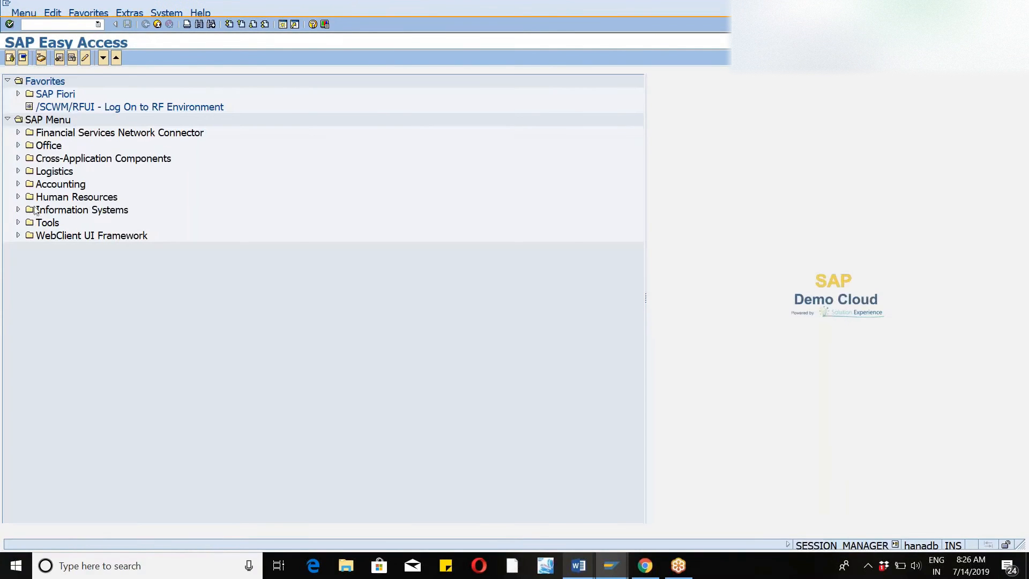
{"action": "left_click", "coordinate": [19, 171]}
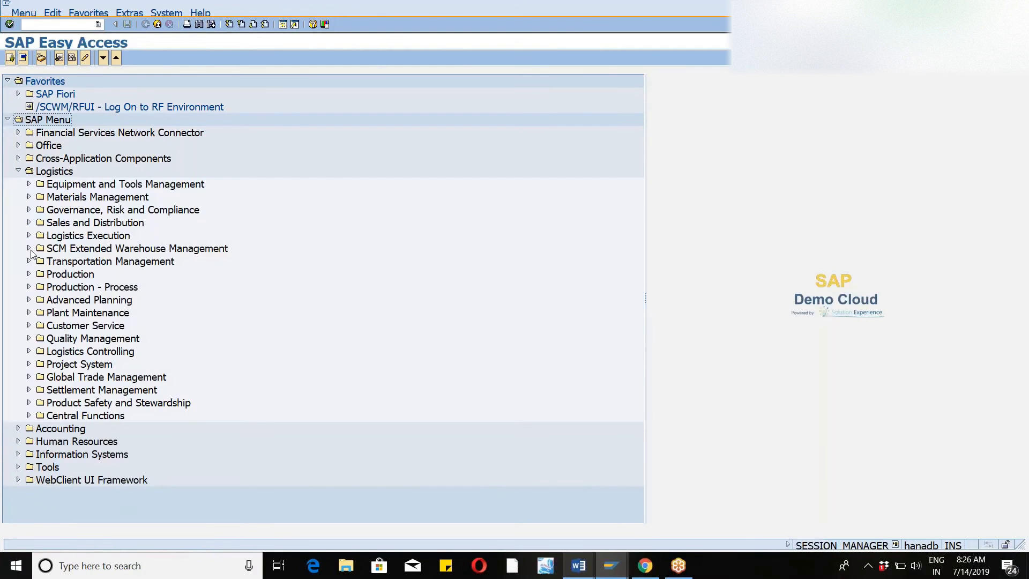
{"action": "left_click", "coordinate": [30, 249]}
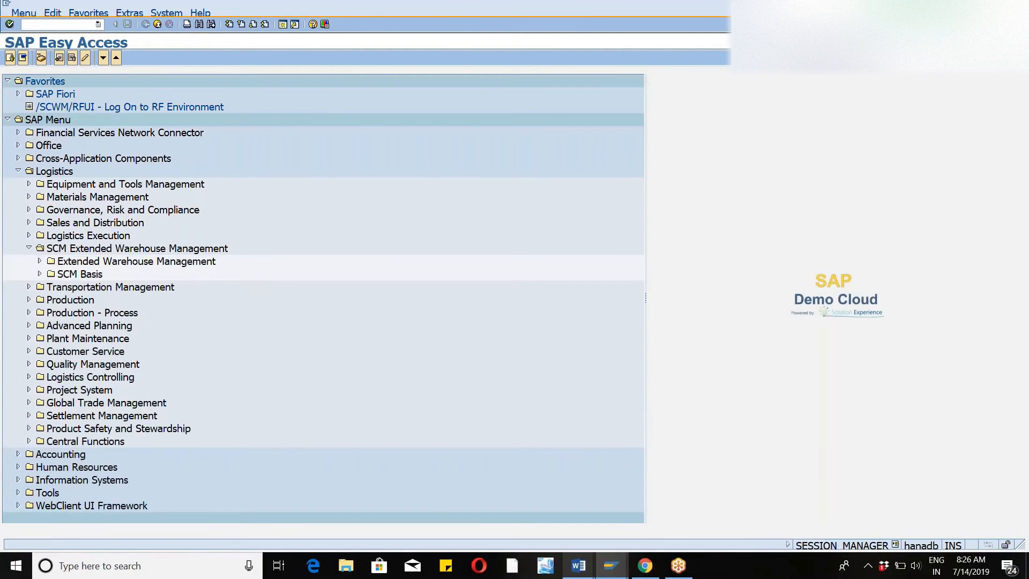
{"action": "left_click", "coordinate": [40, 261]}
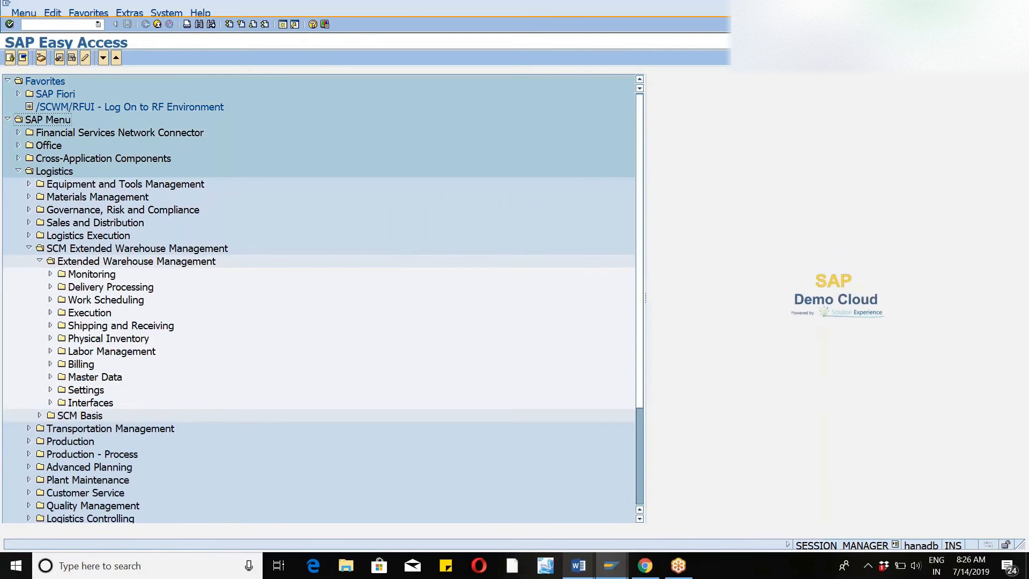
{"action": "left_click", "coordinate": [51, 377]}
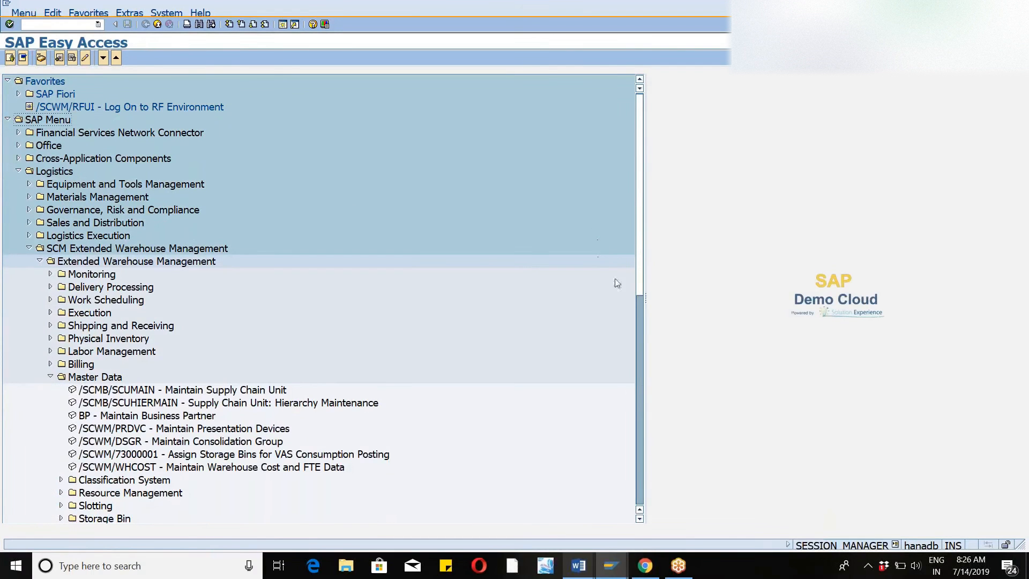
{"action": "scroll", "coordinate": [640, 284], "scroll_direction": "down", "scroll_amount": 6}
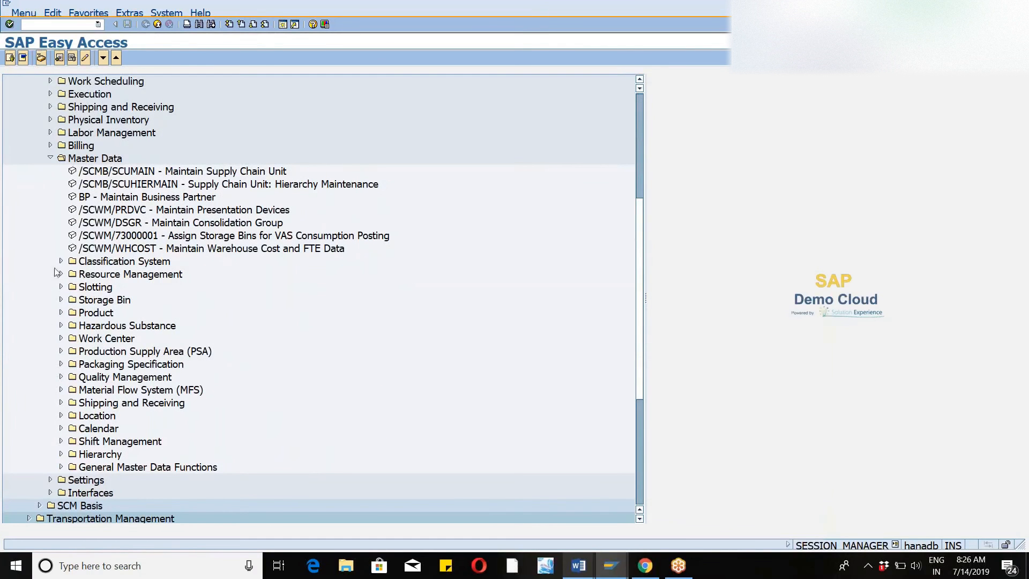
{"action": "left_click", "coordinate": [61, 299]}
{"action": "left_click", "coordinate": [61, 299]}
{"action": "left_click", "coordinate": [61, 339]}
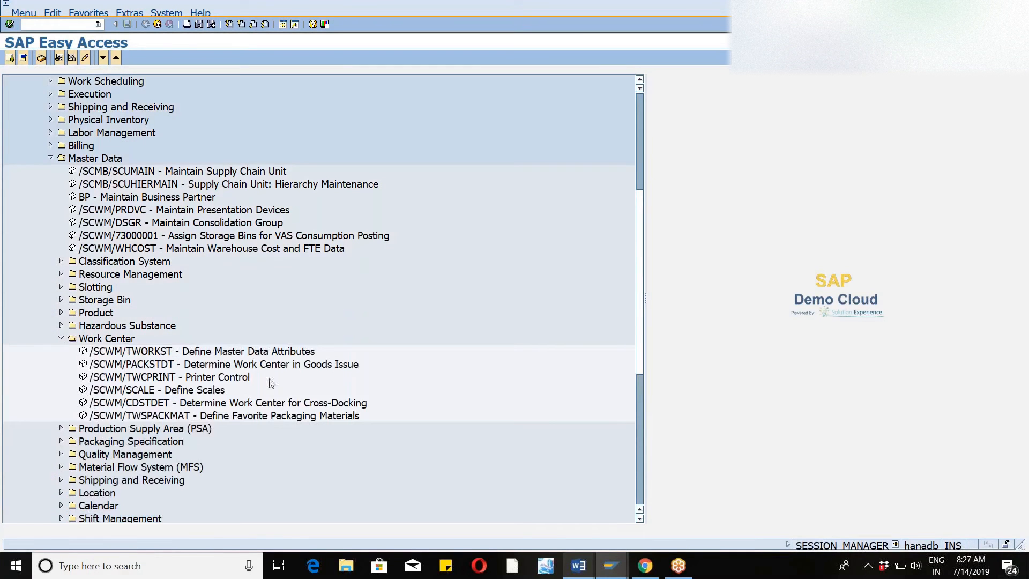
{"action": "double_click", "coordinate": [235, 352]}
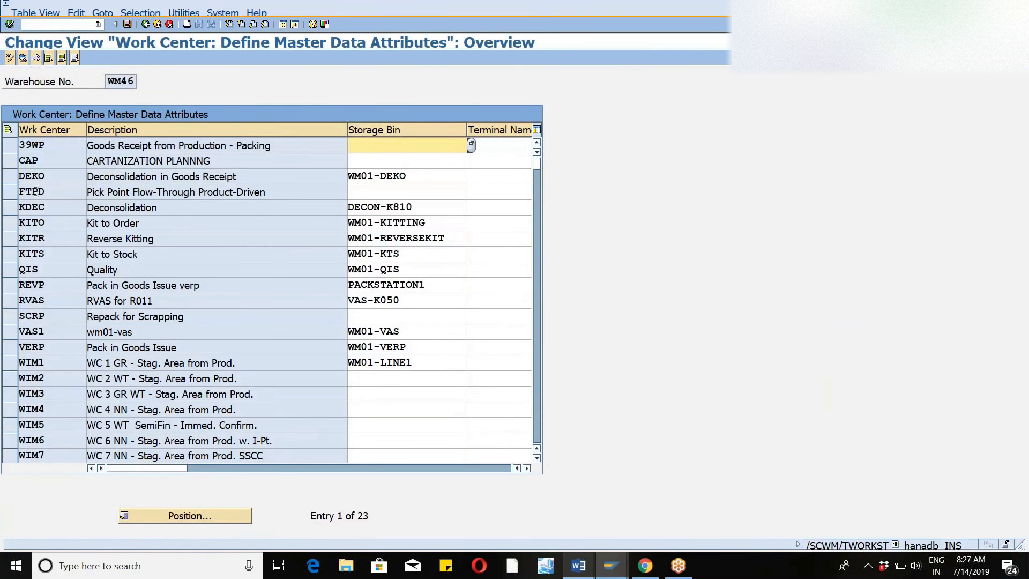
Step: Replace the storage bin of work center DEKO in warehouse WM46 with WM46-DEKO, save, and return to SAP Easy Access
{"action": "left_click", "coordinate": [187, 516]}
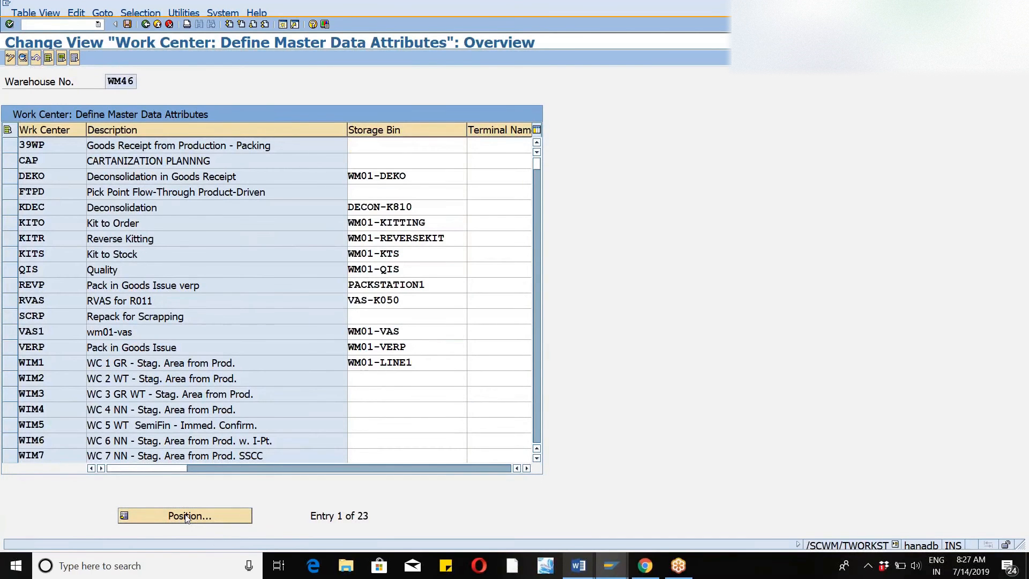
{"action": "type", "text": "deko"}
{"action": "key", "text": "Return"}
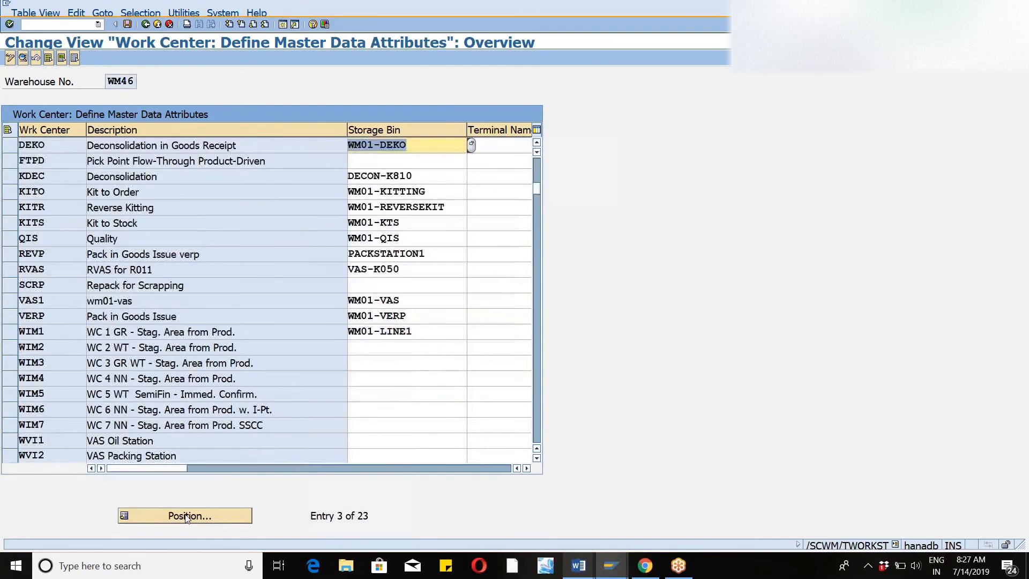
{"action": "key", "text": "BackSpace"}
{"action": "key", "text": "Return"}
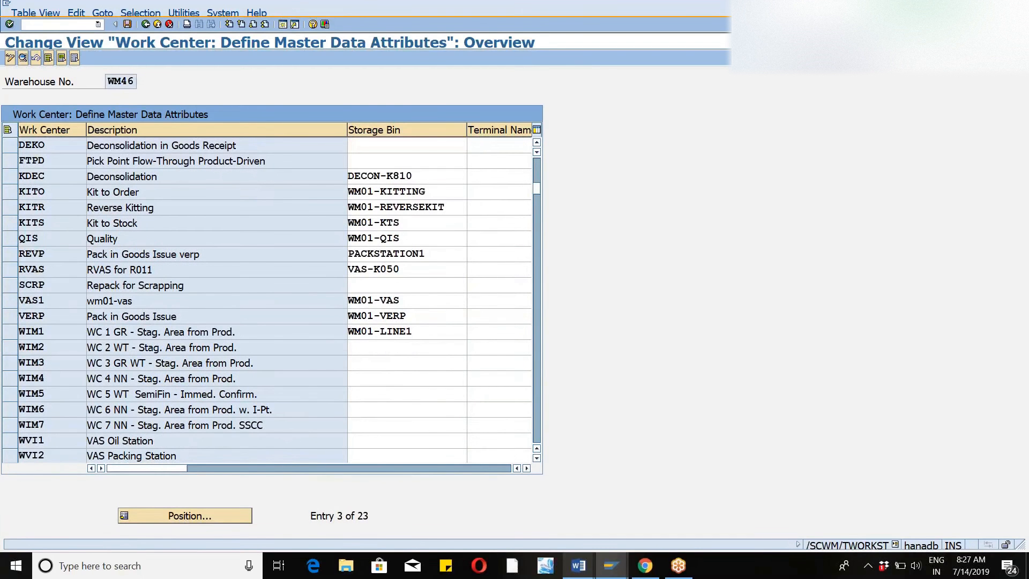
{"action": "key", "text": "F4"}
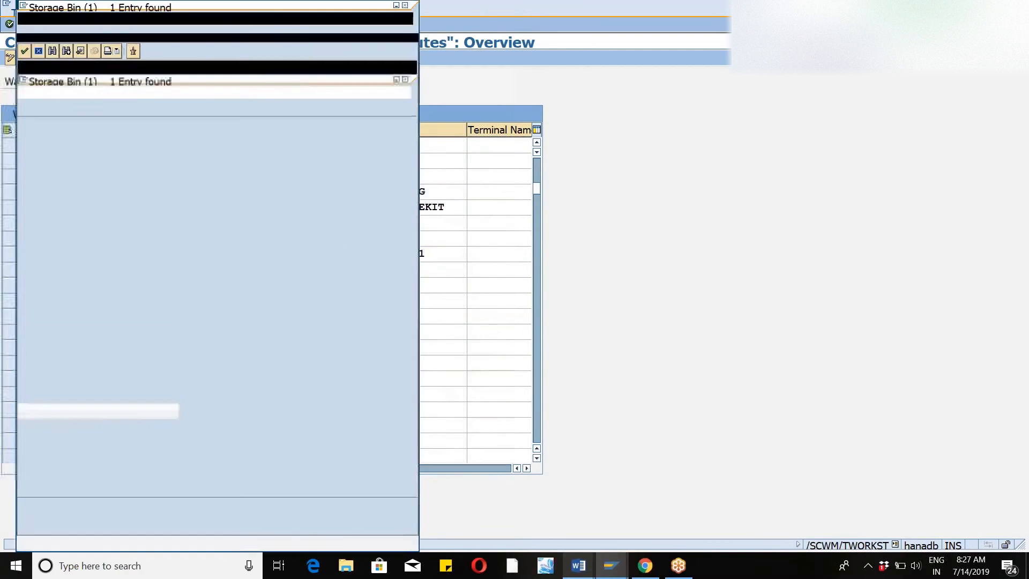
{"action": "key", "text": "Return"}
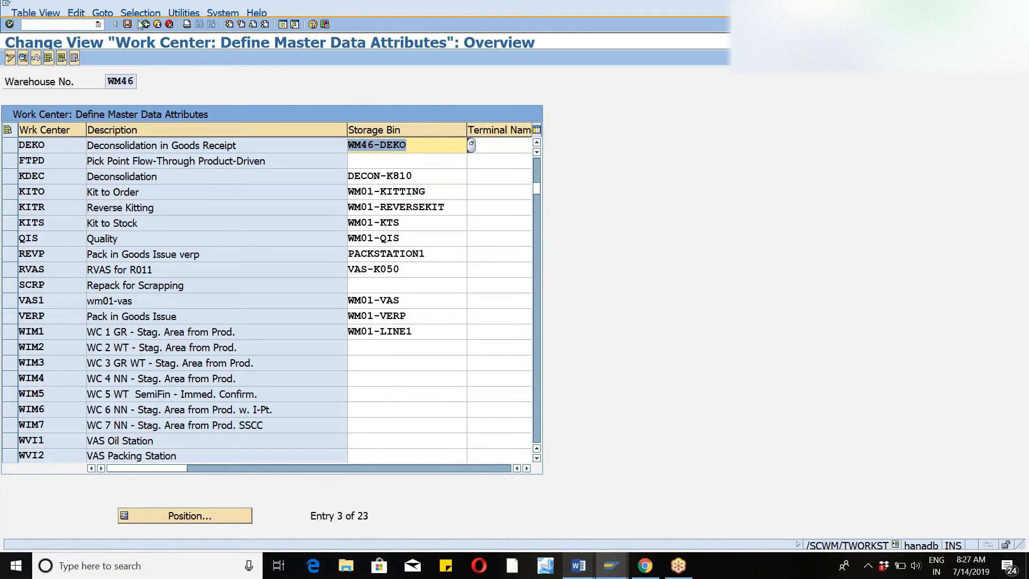
{"action": "key", "text": "ctrl+s"}
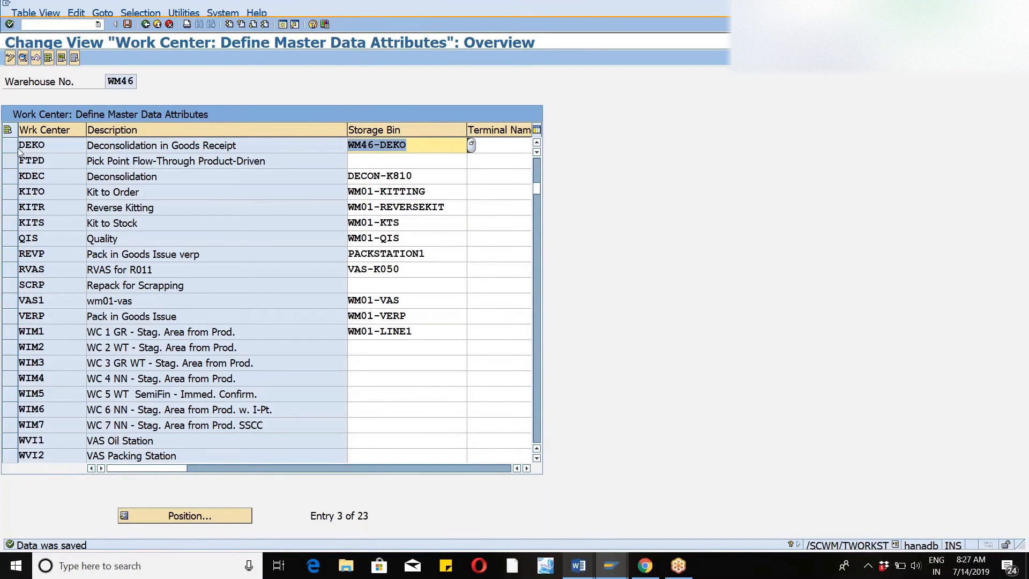
{"action": "left_click", "coordinate": [127, 24]}
{"action": "left_click", "coordinate": [145, 25]}
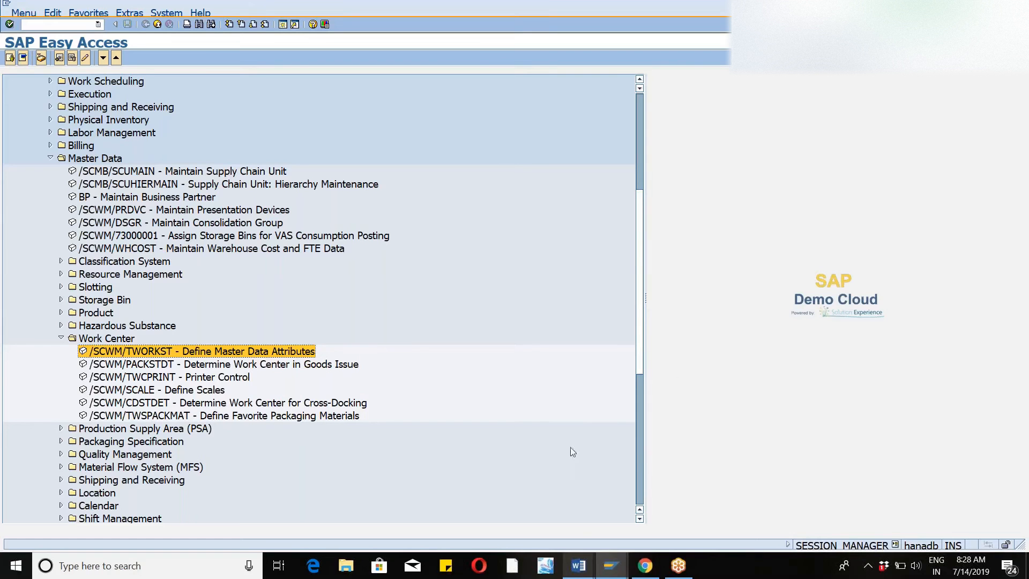
Step: Switch to the Word document Sri-Decon Process and review its complex putaway process diagram with internal routing
{"action": "left_click", "coordinate": [575, 566]}
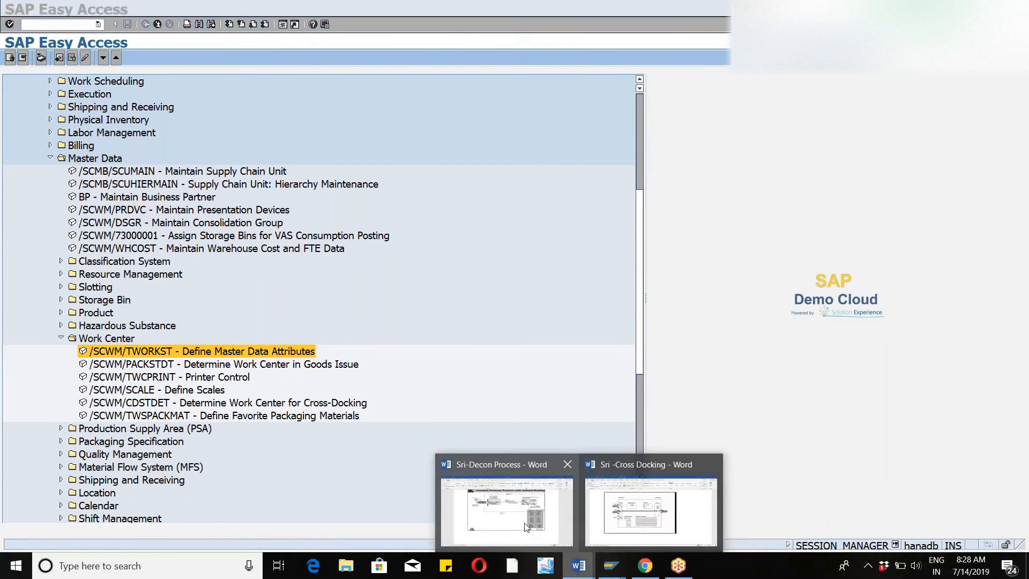
{"action": "left_click", "coordinate": [525, 527]}
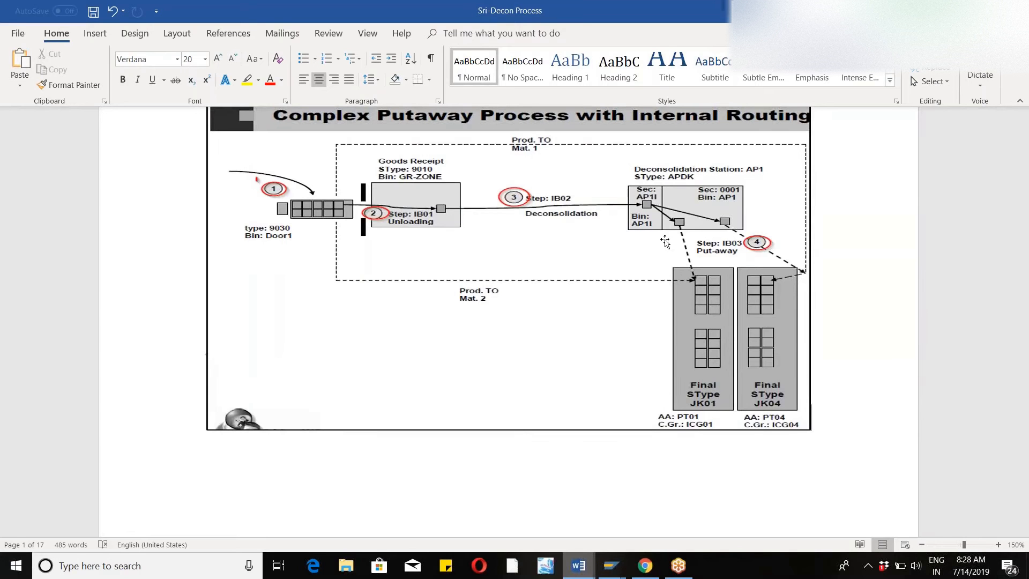
{"action": "left_click", "coordinate": [678, 565]}
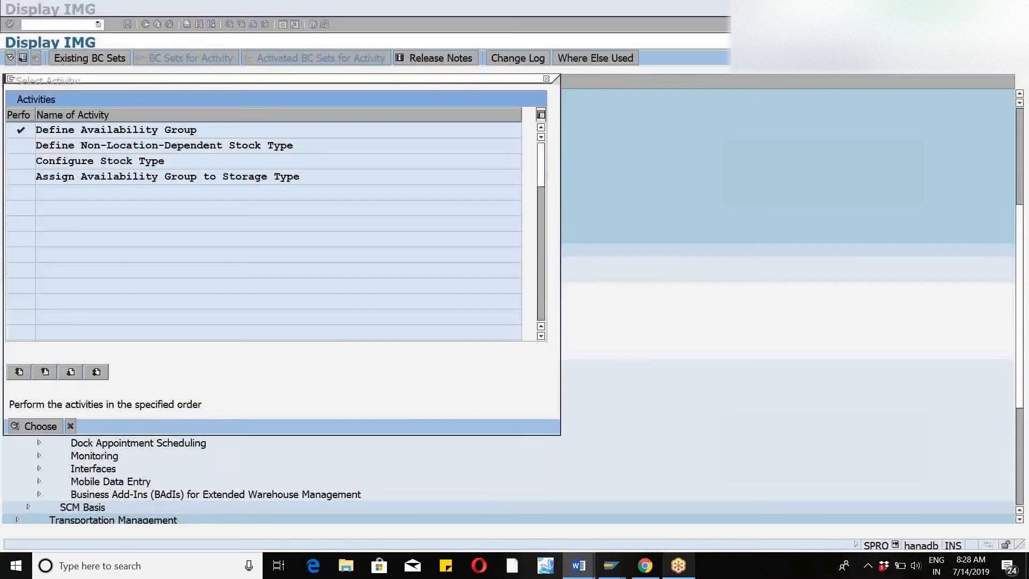
Step: Open the presentation SAP EWM PPT_1809 from the 1809 subfolder of the desktop folder EWM PPt, dismiss document recovery, and maximize it
{"action": "left_click", "coordinate": [952, 7]}
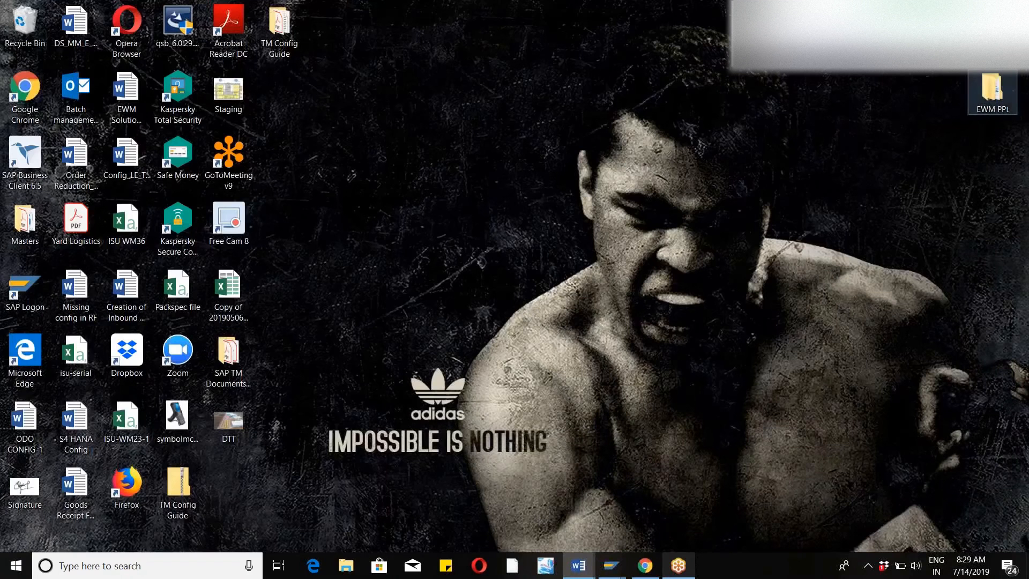
{"action": "double_click", "coordinate": [1000, 105]}
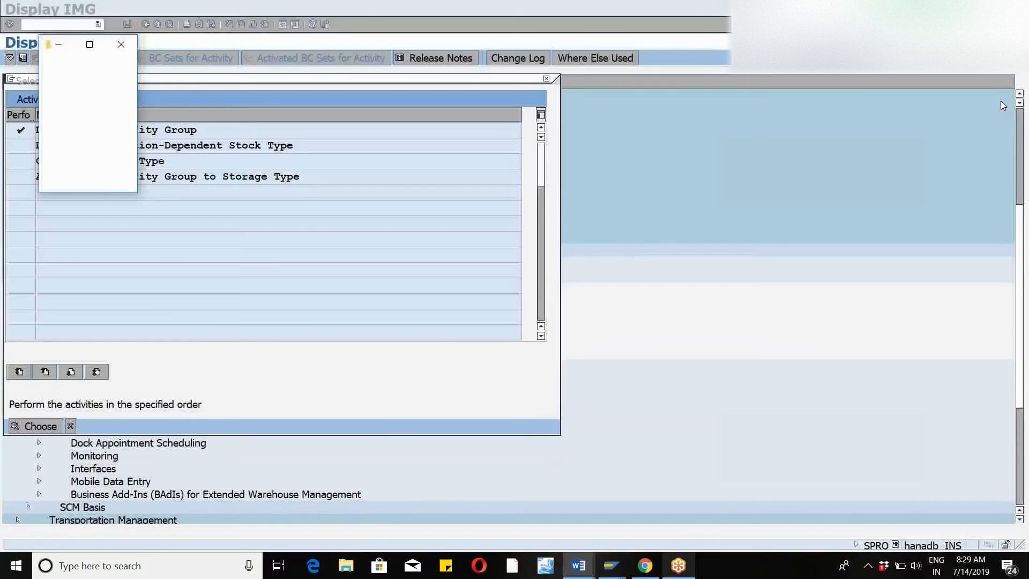
{"action": "left_click", "coordinate": [90, 48]}
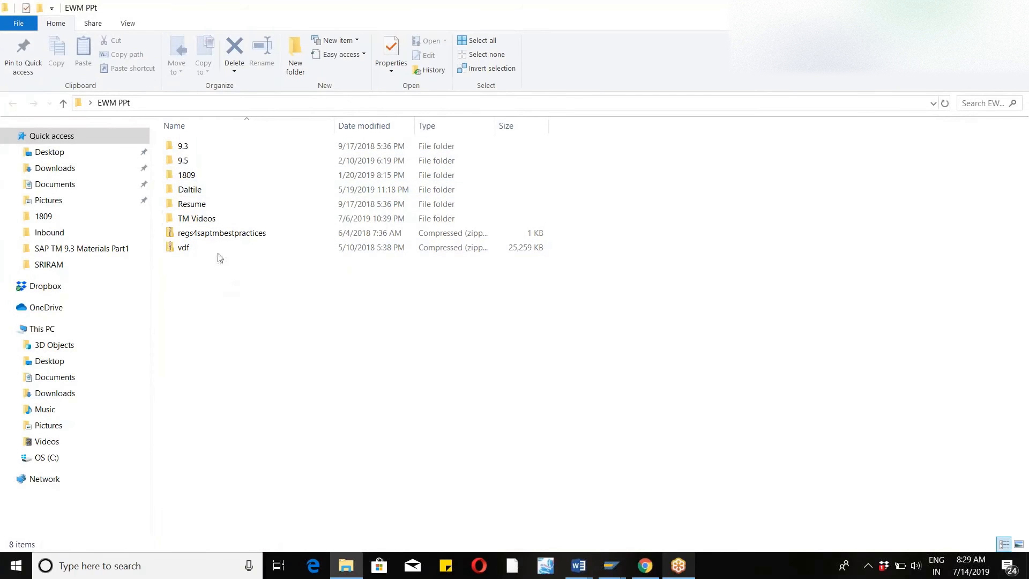
{"action": "double_click", "coordinate": [194, 178]}
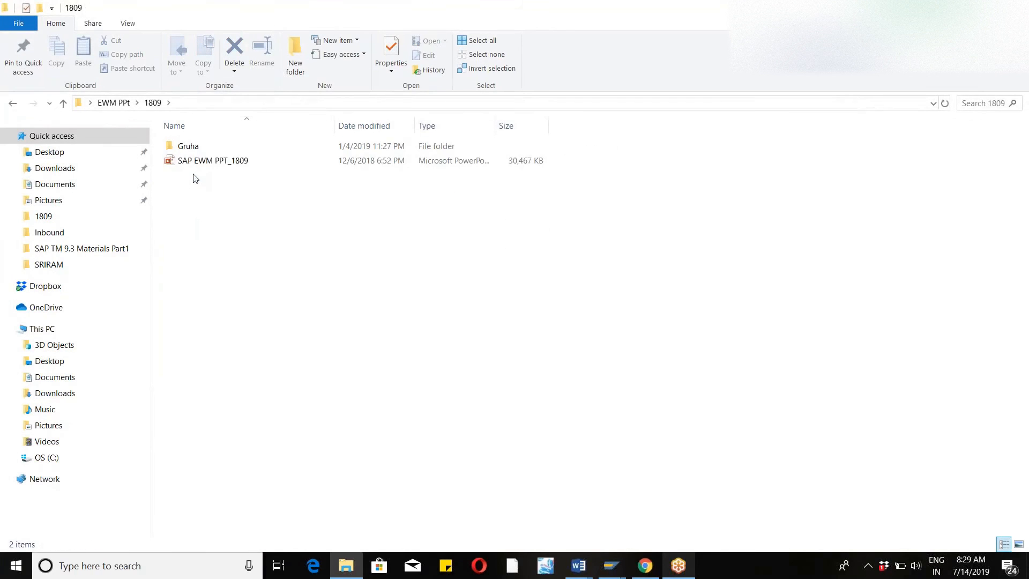
{"action": "left_click", "coordinate": [196, 164]}
{"action": "double_click", "coordinate": [196, 165]}
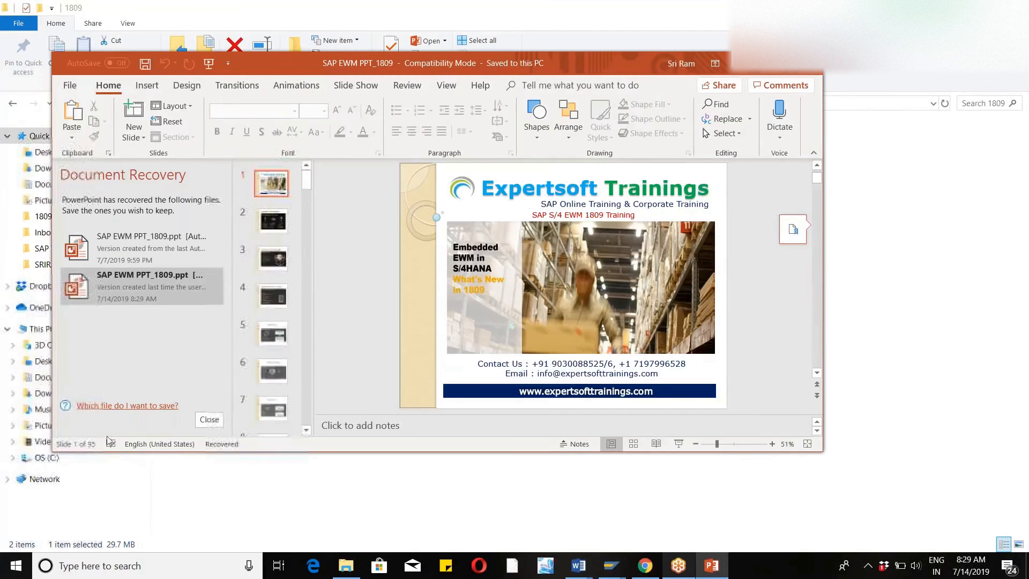
{"action": "left_click", "coordinate": [210, 419]}
{"action": "key", "text": "super+Up"}
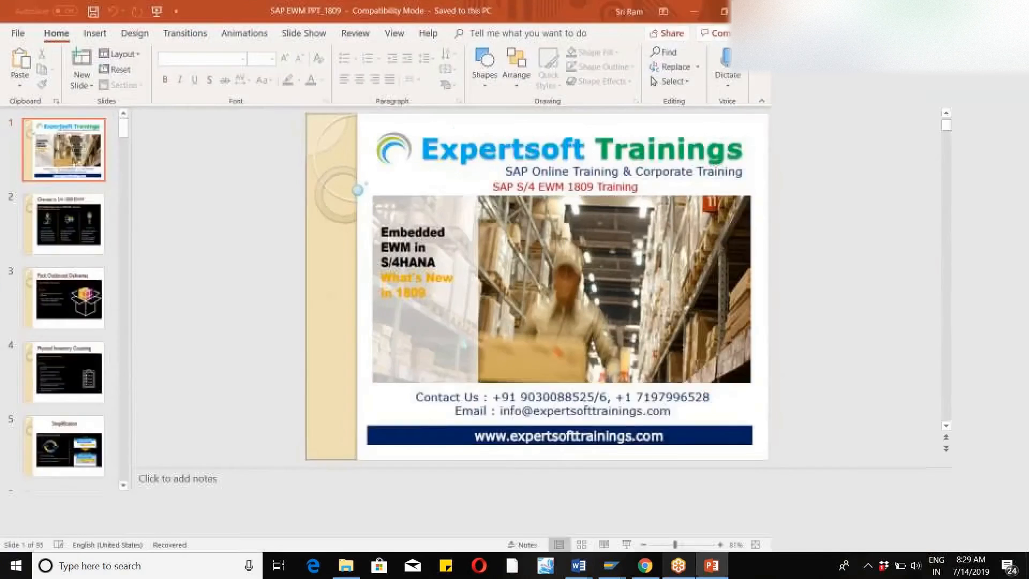
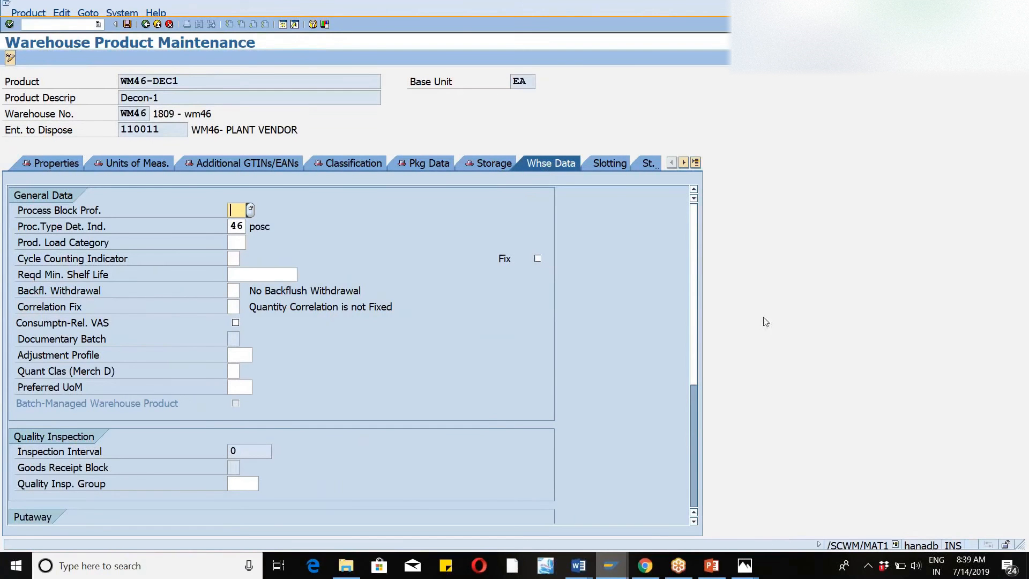
Step: Review the putaway and stock removal data of warehouse product WM46-DEC1 down to its staging area/door determination group, consulting the Staging.jpg diagram
{"action": "scroll", "coordinate": [695, 276], "scroll_direction": "down", "scroll_amount": 5}
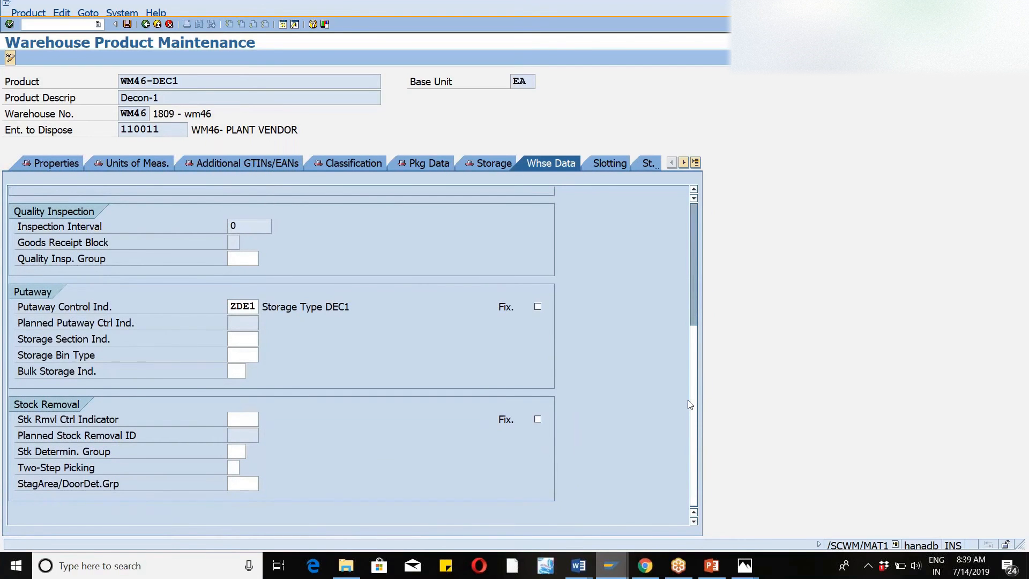
{"action": "key", "text": "alt+Tab"}
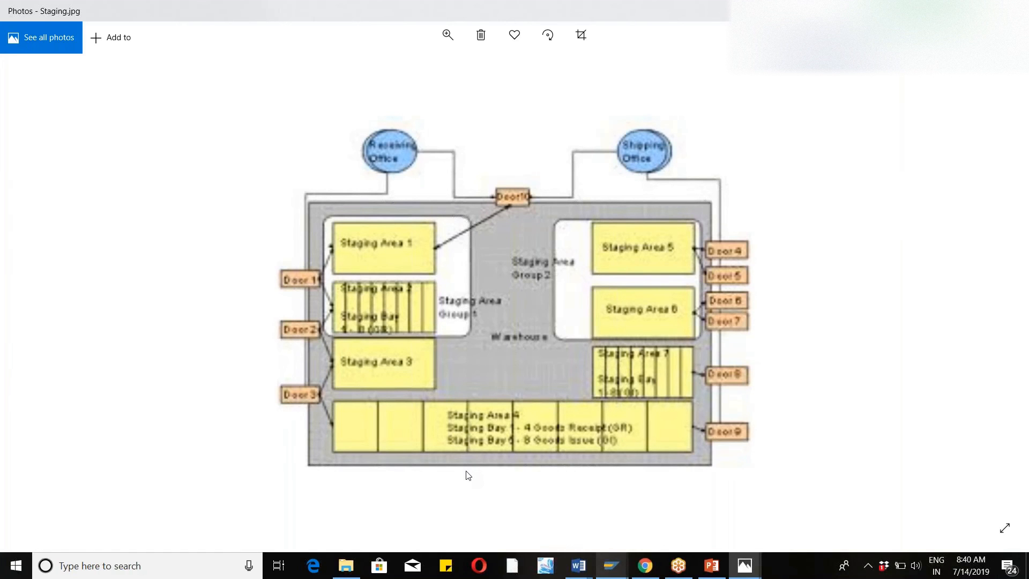
{"action": "key", "text": "alt+Tab"}
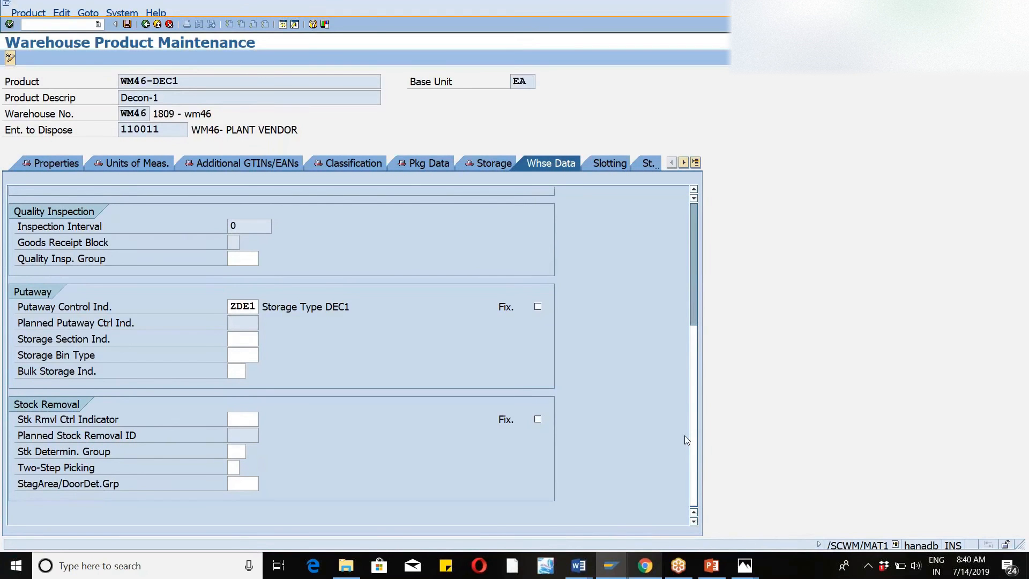
{"action": "key", "text": "alt+Tab"}
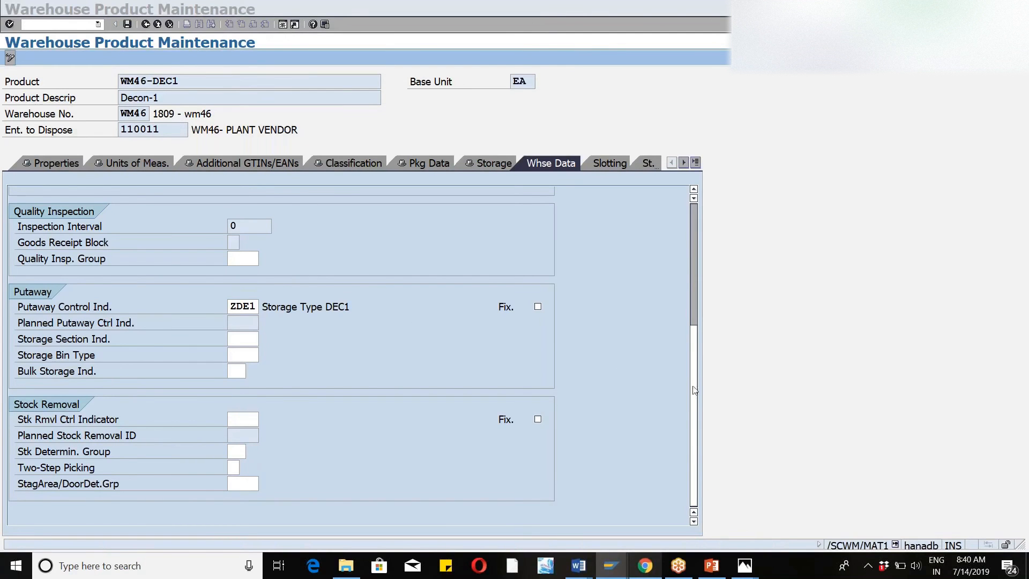
{"action": "left_click", "coordinate": [696, 387]}
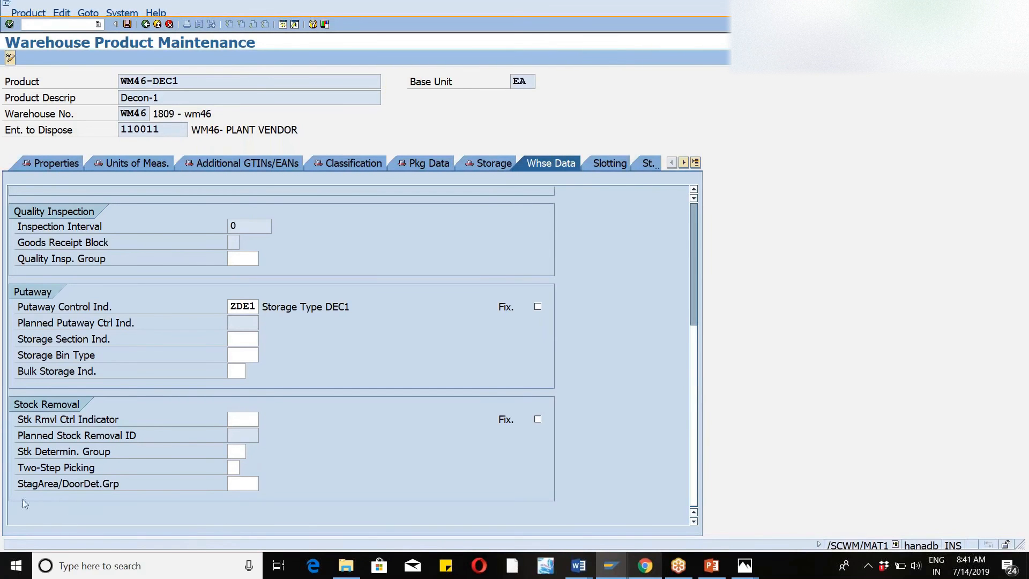
{"action": "left_click_drag", "start_coordinate": [23, 486], "coordinate": [142, 498]}
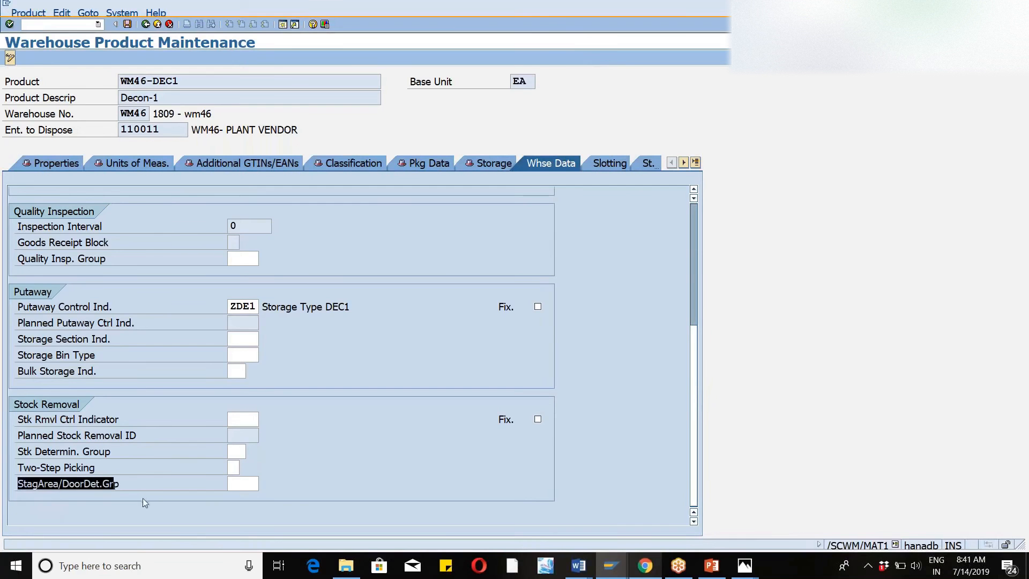
{"action": "left_click", "coordinate": [247, 485]}
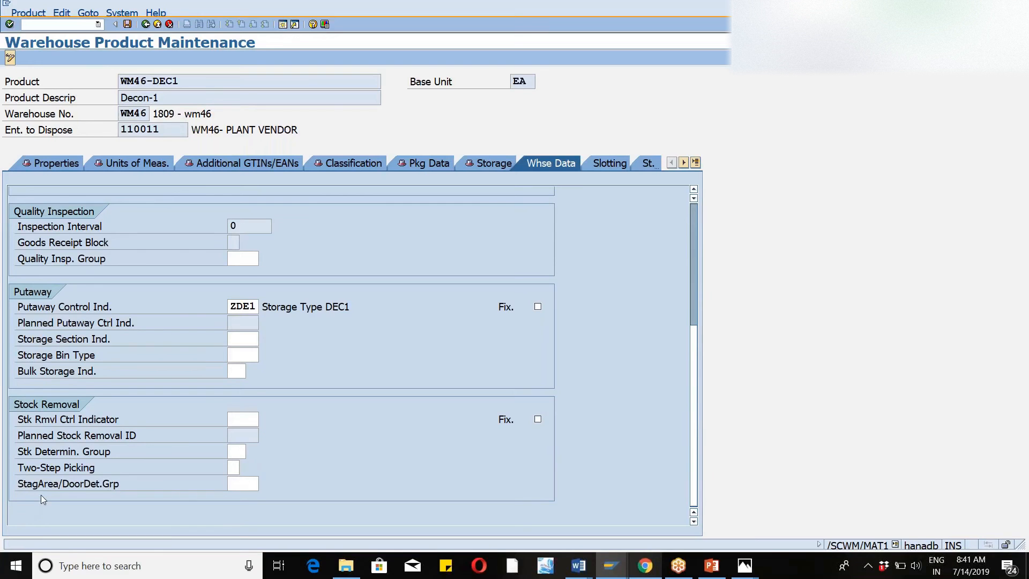
Step: Compare the product's staging area/door determination group field with the doors and staging areas in the Staging.jpg diagram
{"action": "key", "text": "alt+Tab"}
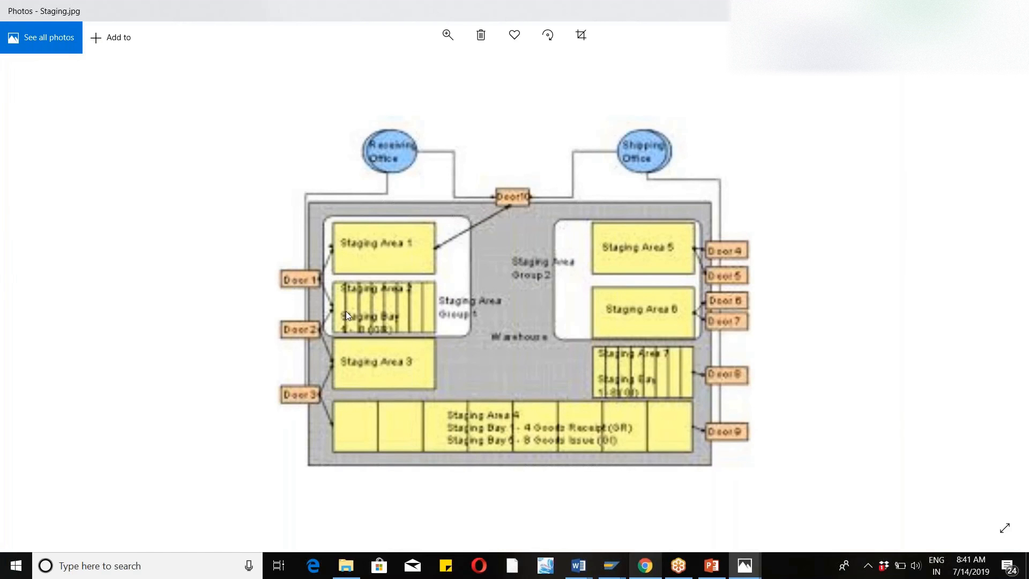
{"action": "key", "text": "alt+Tab"}
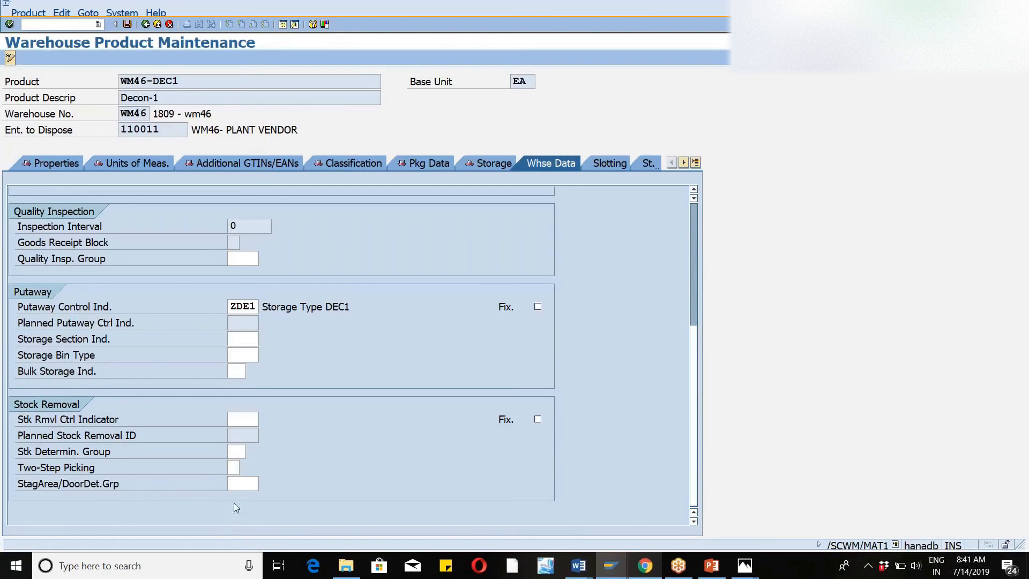
{"action": "left_click", "coordinate": [247, 483]}
{"action": "key", "text": "alt+Tab"}
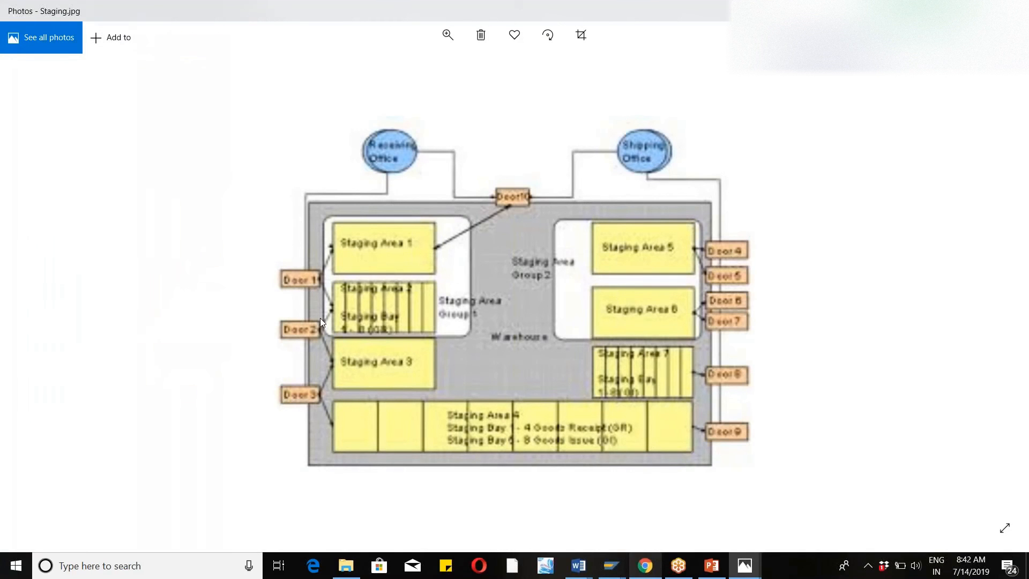
{"action": "key", "text": "alt+Tab"}
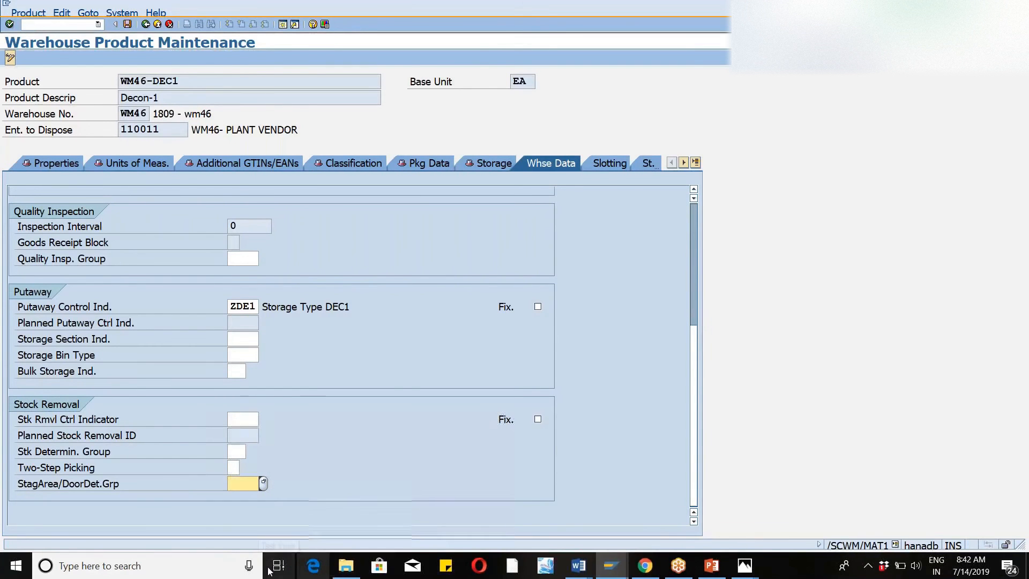
{"action": "mouse_move", "coordinate": [611, 563]}
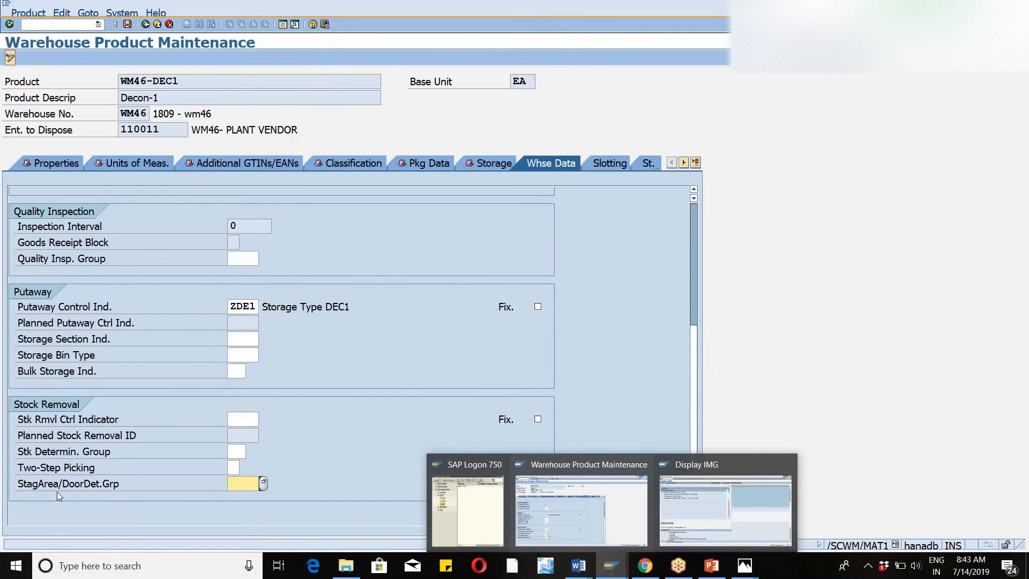
{"action": "key", "text": "alt+Tab"}
{"action": "key", "text": "alt+Tab"}
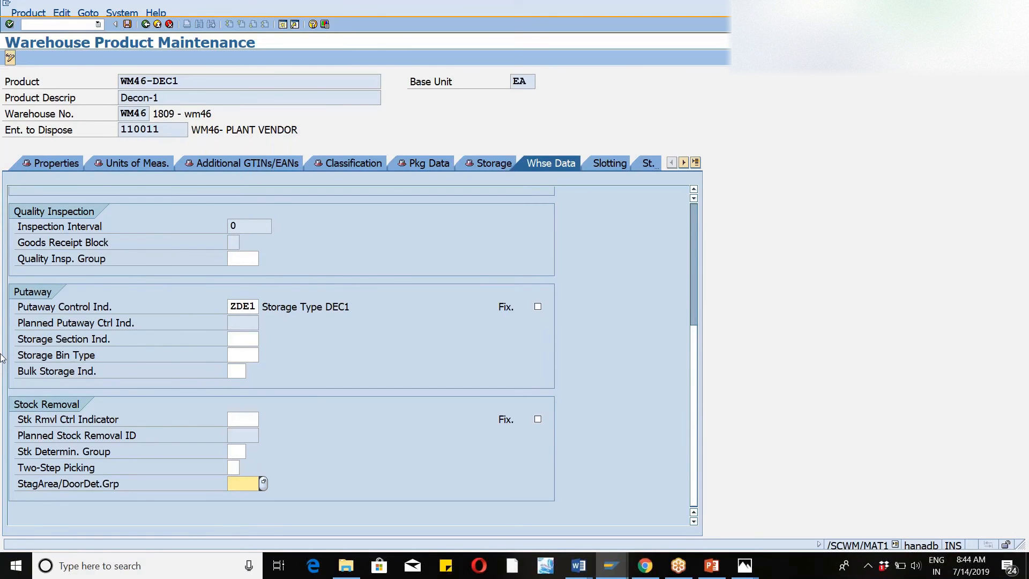
Step: Save and leave the maintenance of warehouse product WM46-DEC1, and switch to the Display IMG session
{"action": "left_click", "coordinate": [127, 24]}
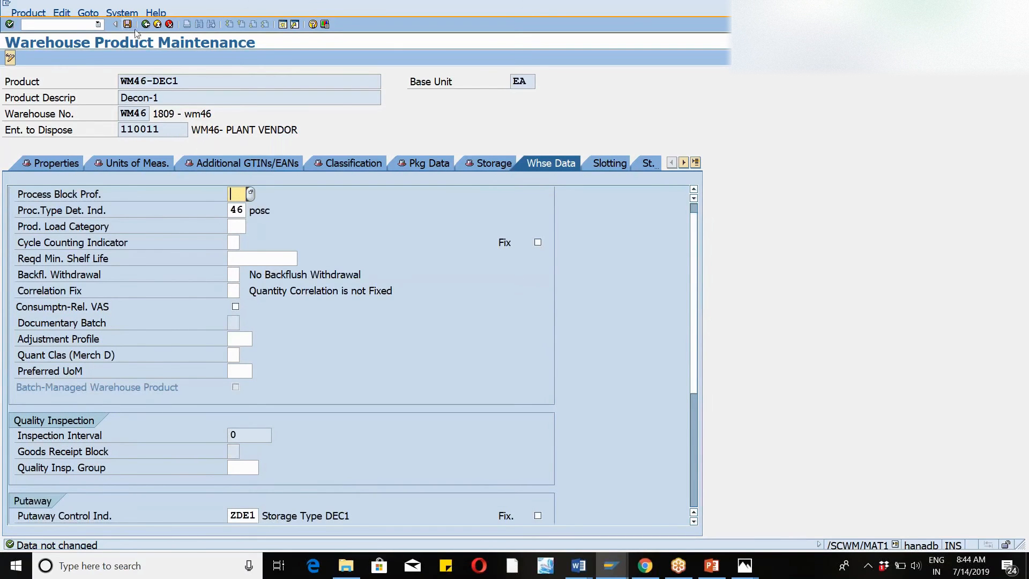
{"action": "left_click", "coordinate": [157, 24]}
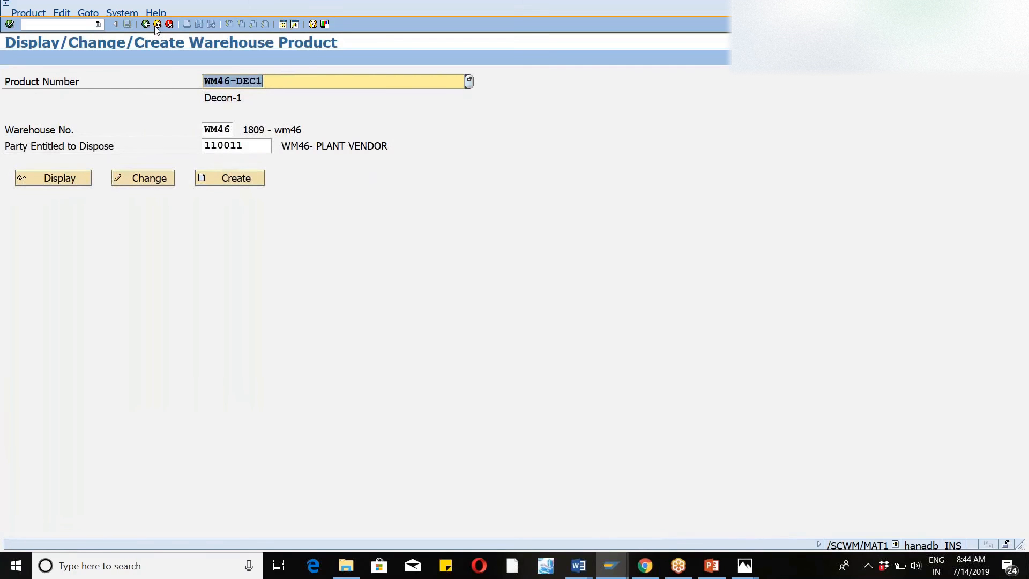
{"action": "mouse_move", "coordinate": [611, 574]}
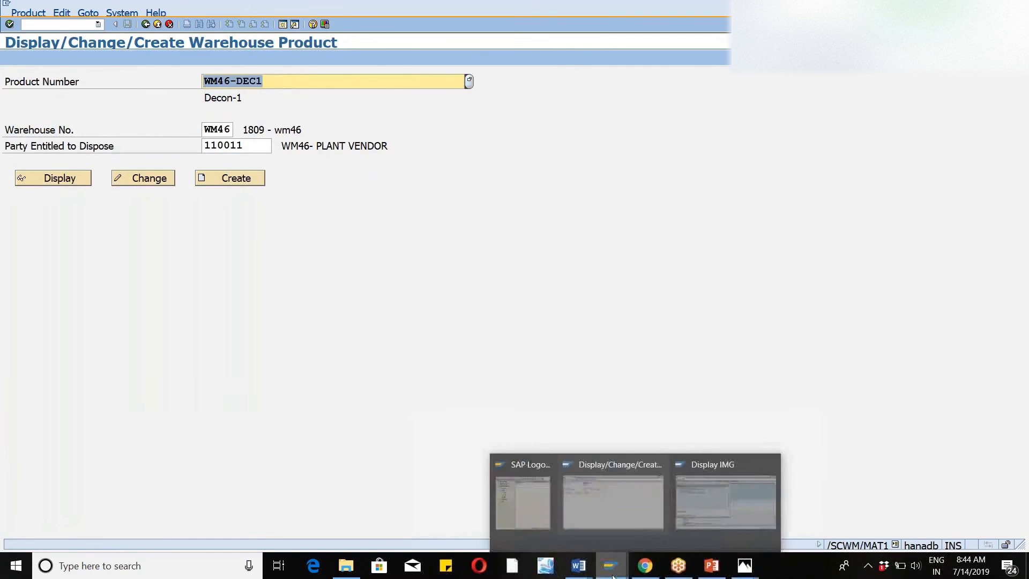
{"action": "left_click", "coordinate": [658, 520]}
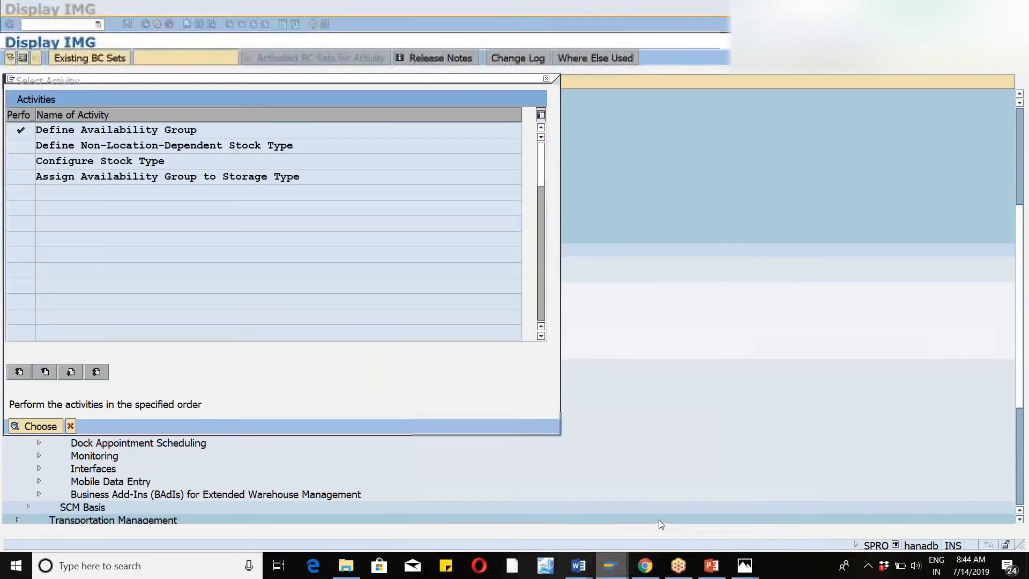
Step: Close the activity selection and open Define Warehouse Door from the Extended Warehouse Management master data
{"action": "left_click", "coordinate": [548, 80]}
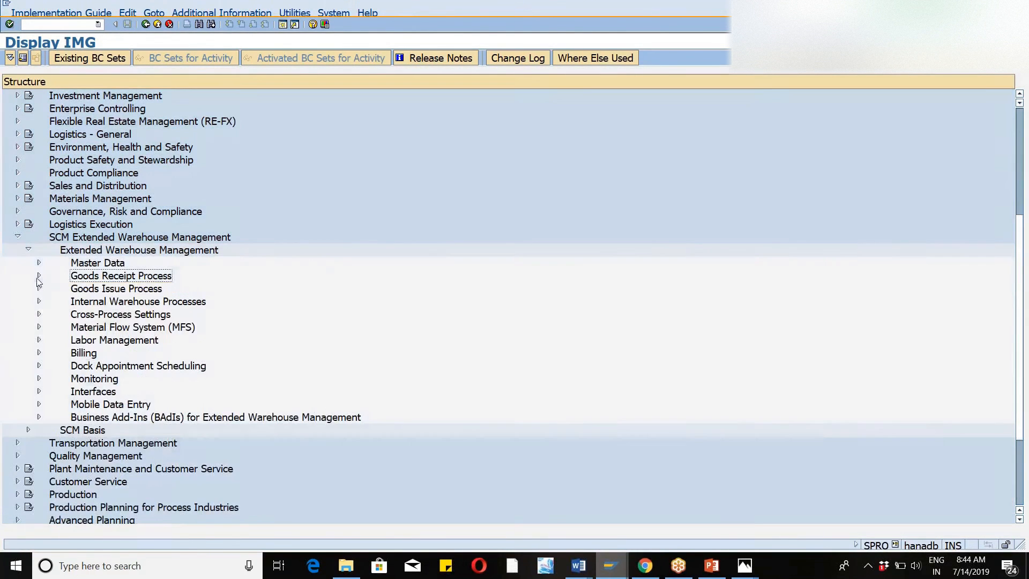
{"action": "left_click", "coordinate": [40, 276]}
{"action": "left_click", "coordinate": [39, 263]}
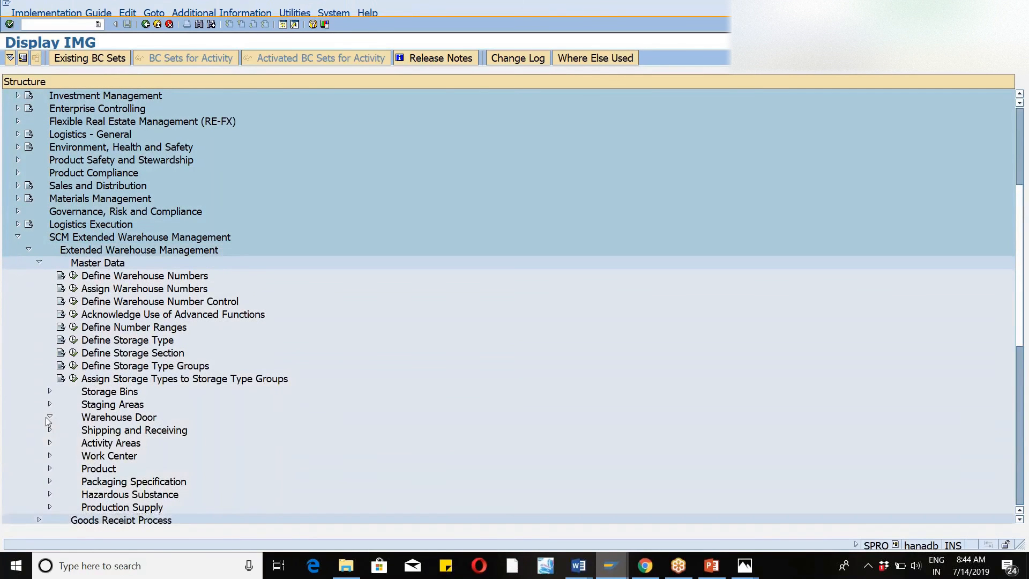
{"action": "left_click", "coordinate": [50, 417]}
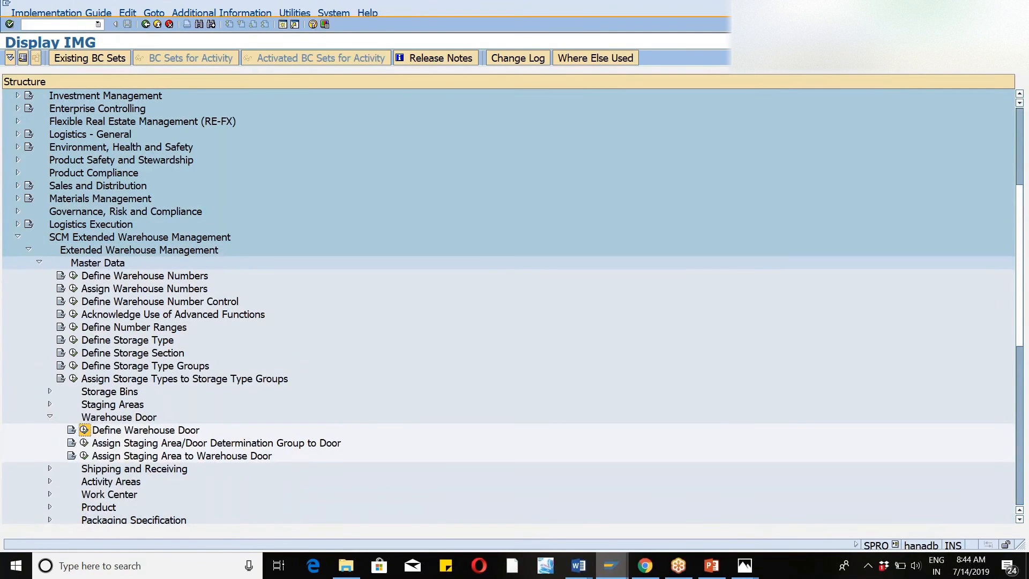
{"action": "left_click", "coordinate": [84, 430]}
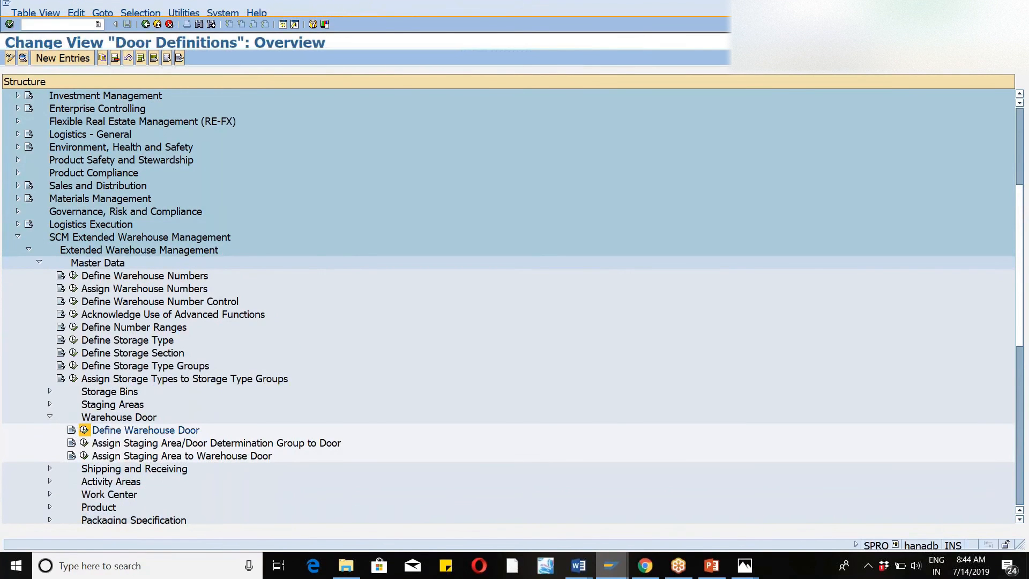
Step: Position the door definitions at warehouse WM46, door DOR1, and select the entries DOR1 and DOR2
{"action": "left_click", "coordinate": [152, 523]}
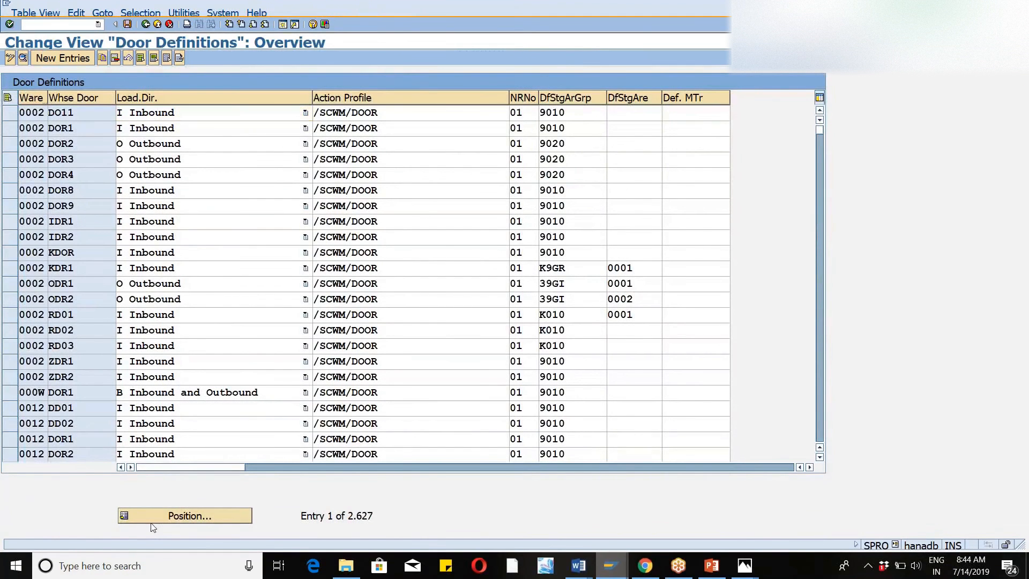
{"action": "type", "text": "wm46"}
{"action": "key", "text": "Tab"}
{"action": "type", "text": "dor1"}
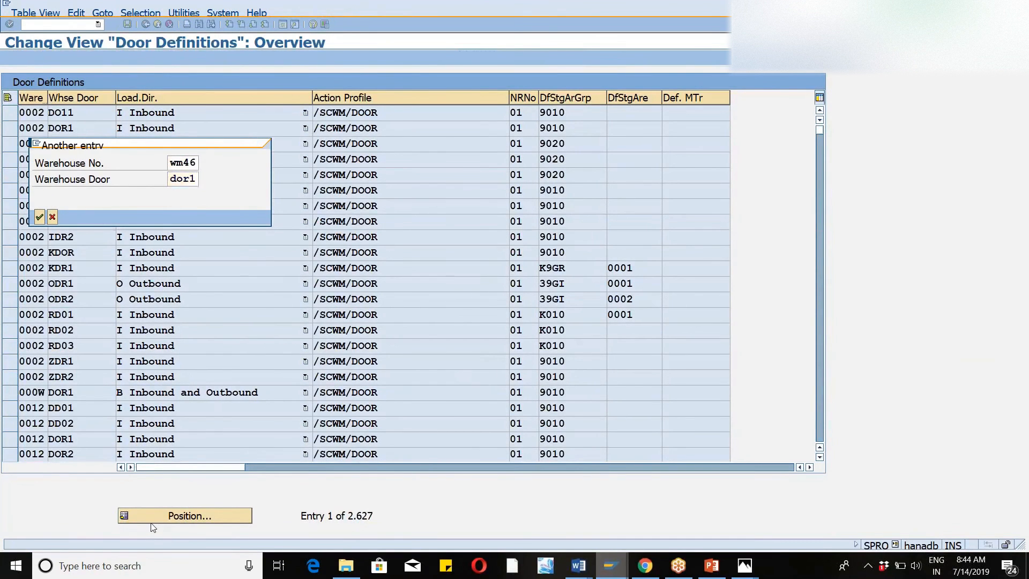
{"action": "key", "text": "Return"}
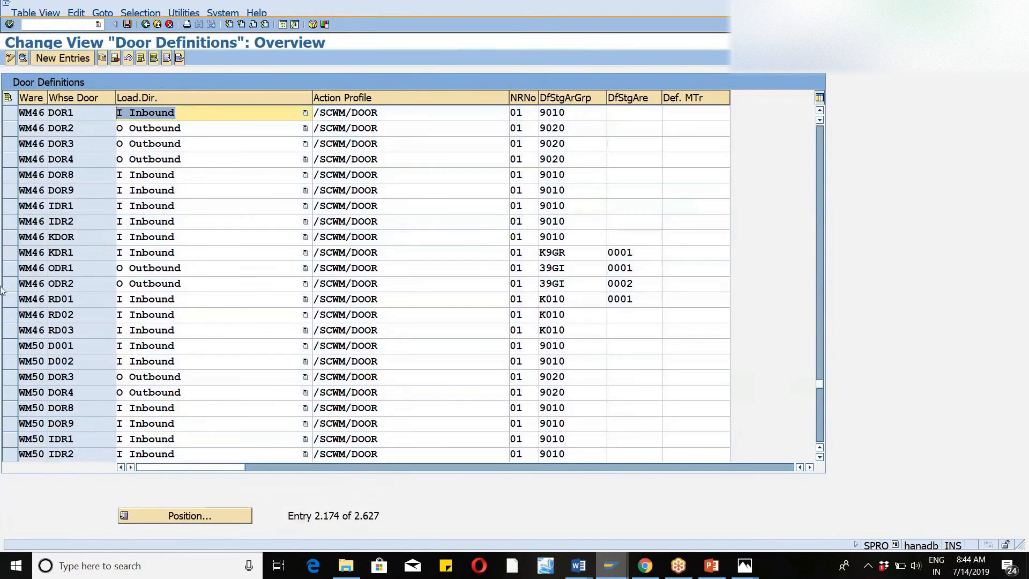
{"action": "left_click", "coordinate": [9, 116]}
{"action": "left_click", "coordinate": [9, 128]}
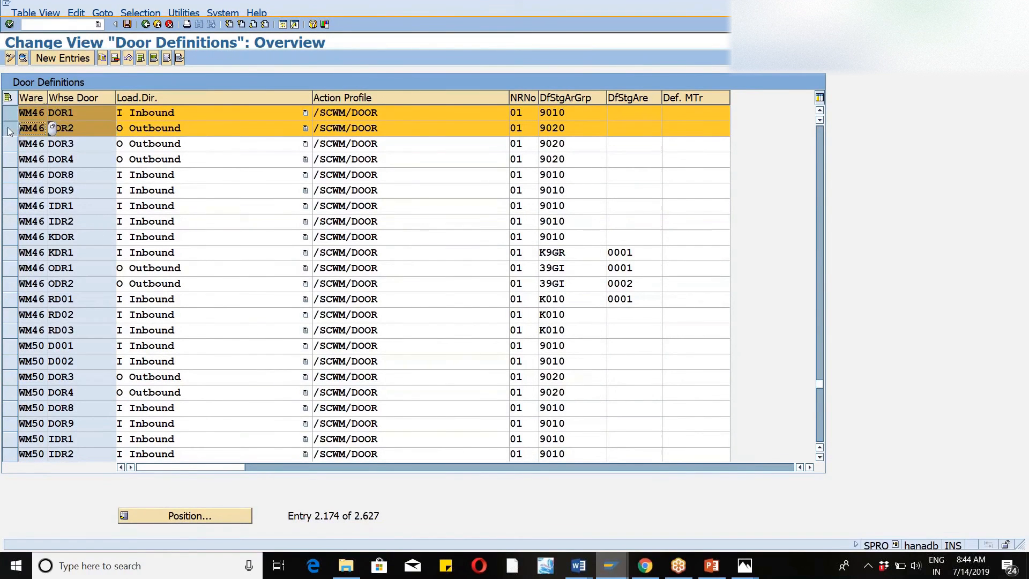
Step: Set door DOR2 of warehouse WM46 to loading direction Inbound and its default staging area group to 9010
{"action": "left_click", "coordinate": [305, 128]}
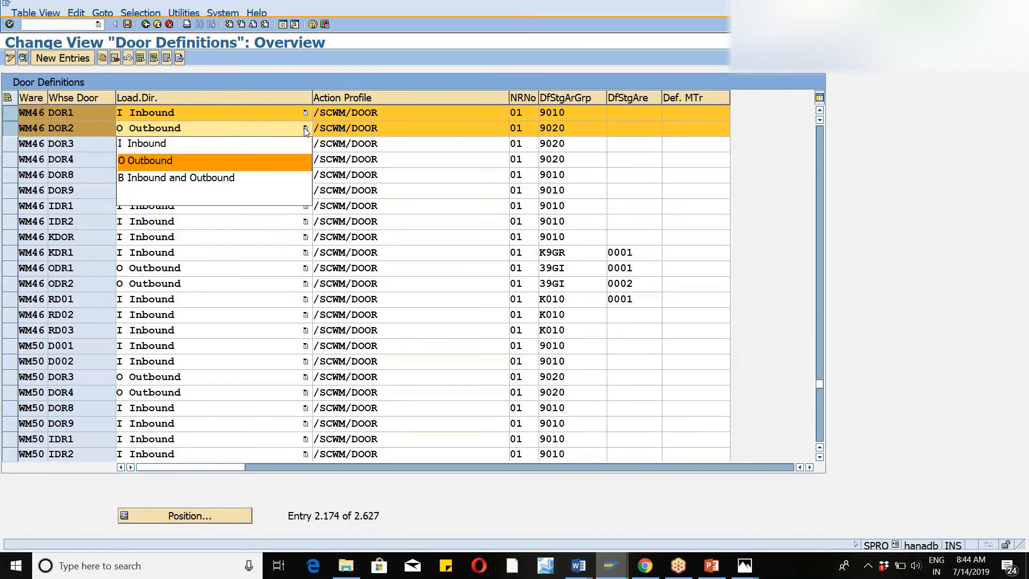
{"action": "left_click", "coordinate": [254, 154]}
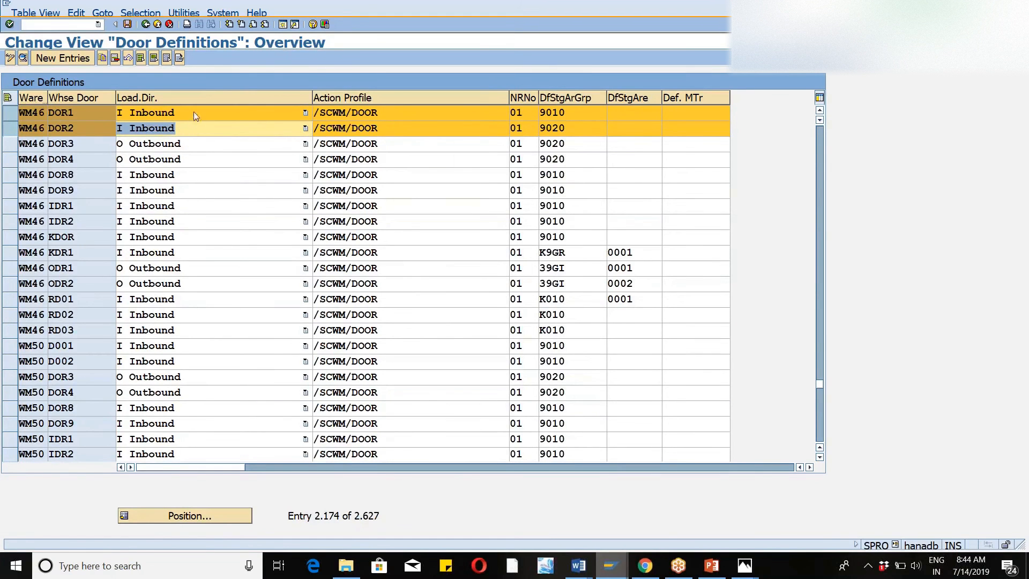
{"action": "left_click", "coordinate": [194, 131]}
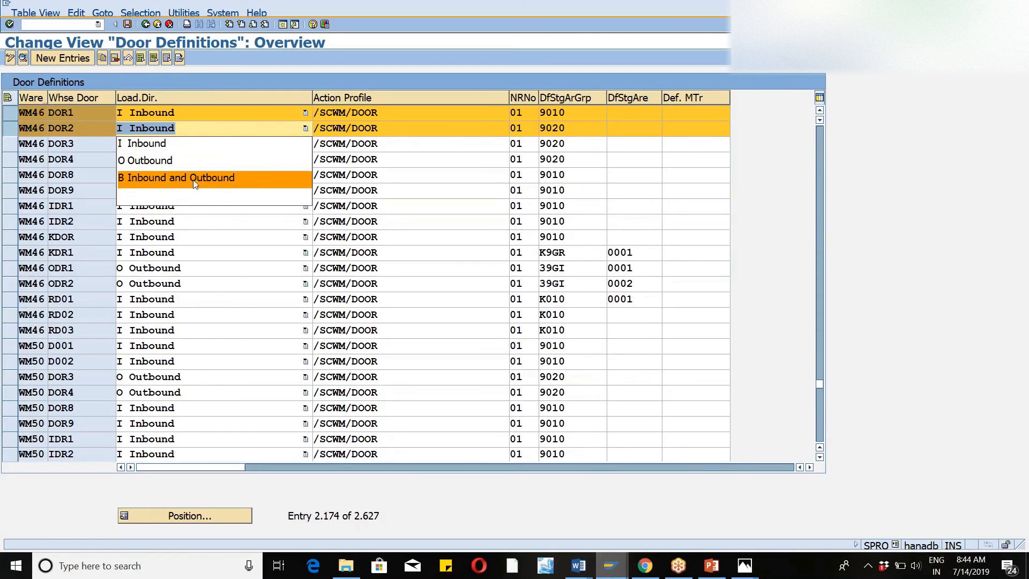
{"action": "left_click", "coordinate": [181, 152]}
{"action": "left_click", "coordinate": [582, 128]}
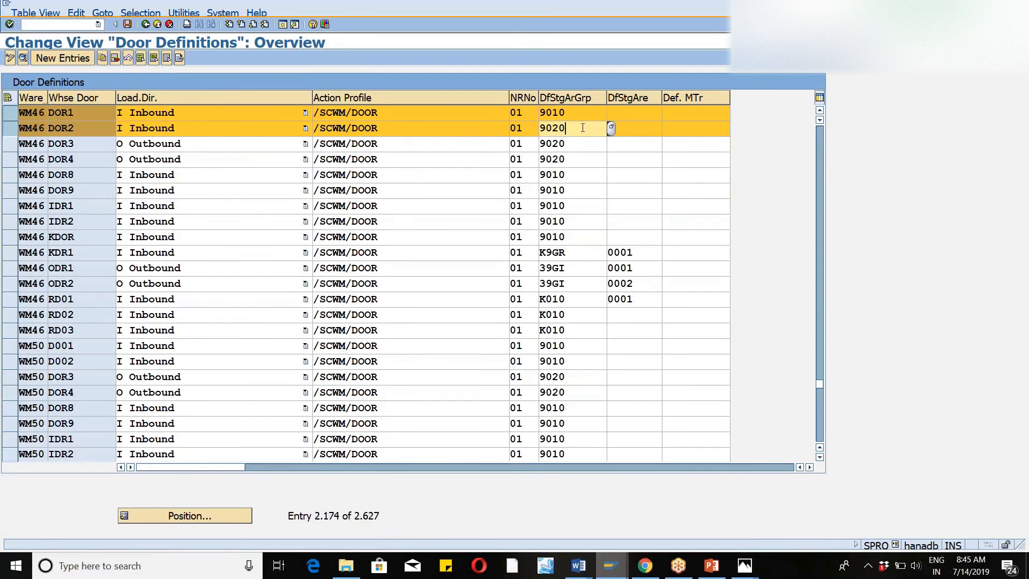
{"action": "key", "text": "BackSpace"}
{"action": "key", "text": "BackSpace"}
{"action": "type", "text": "10"}
{"action": "key", "text": "Return"}
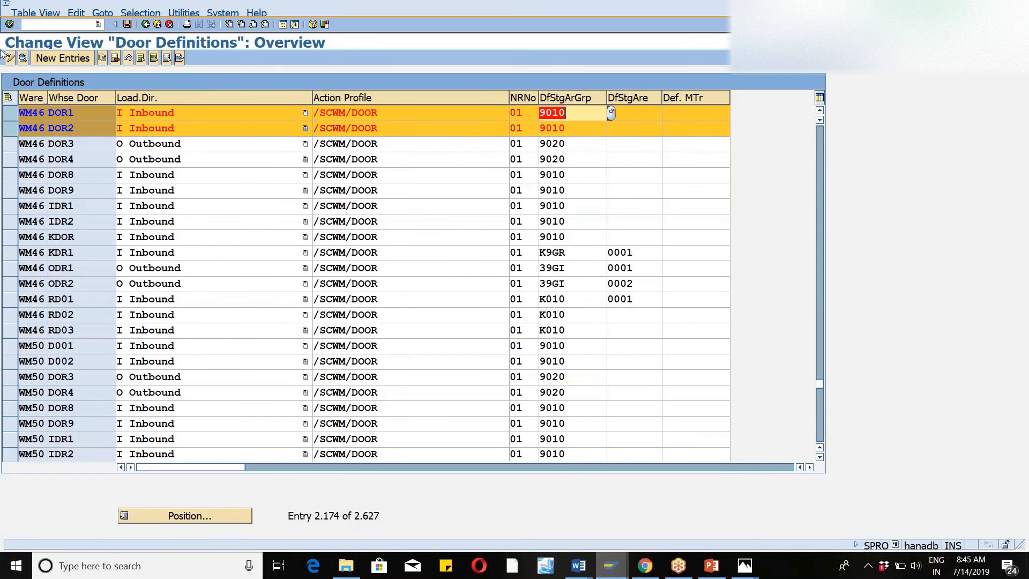
Step: Save the door definitions to the proposed customizing request and return to the IMG structure
{"action": "left_click", "coordinate": [127, 24]}
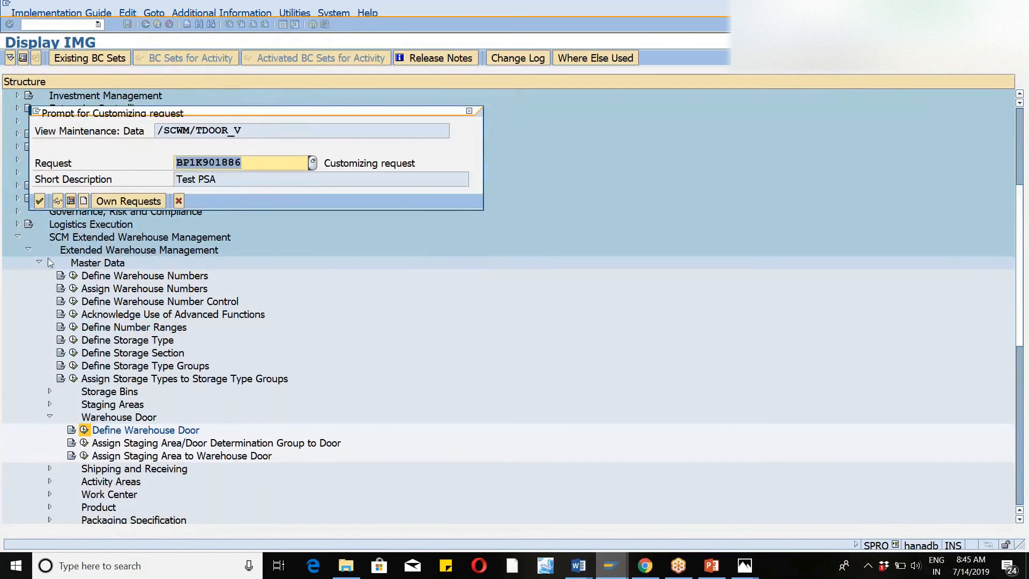
{"action": "left_click", "coordinate": [40, 201]}
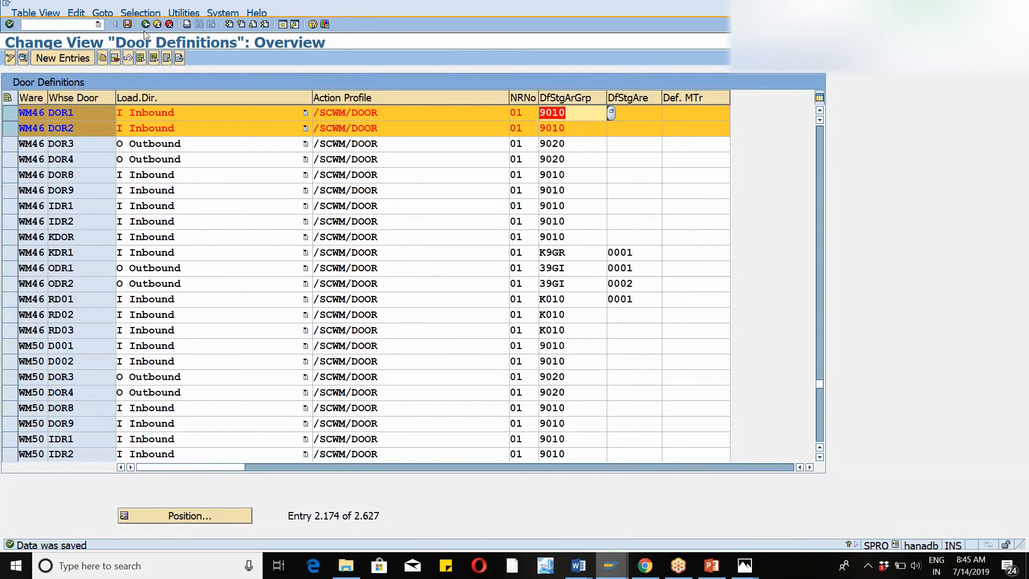
{"action": "left_click", "coordinate": [145, 28]}
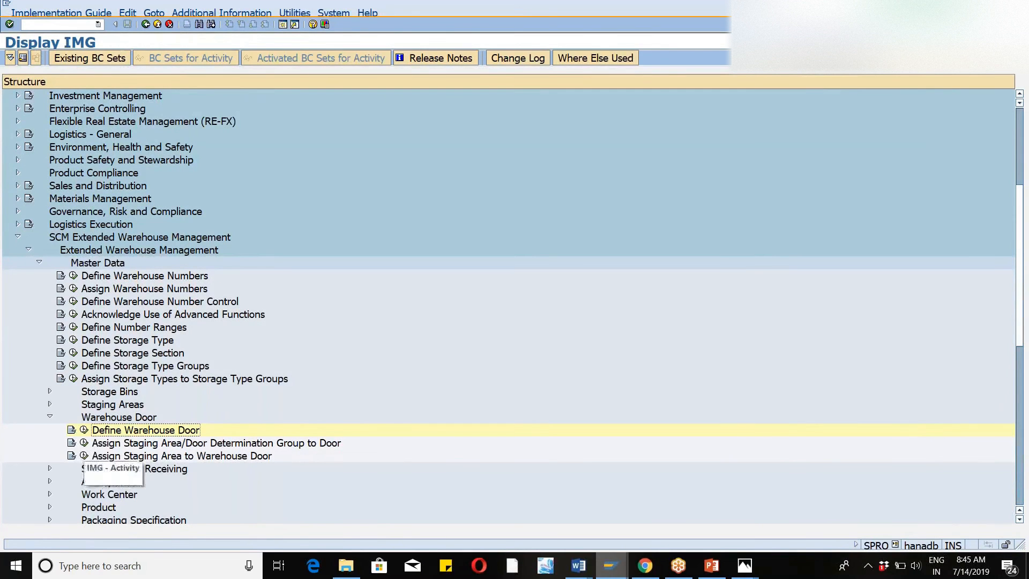
Step: Open Define Staging Areas and position the list at warehouse WM46, staging area group 9010
{"action": "left_click", "coordinate": [49, 405]}
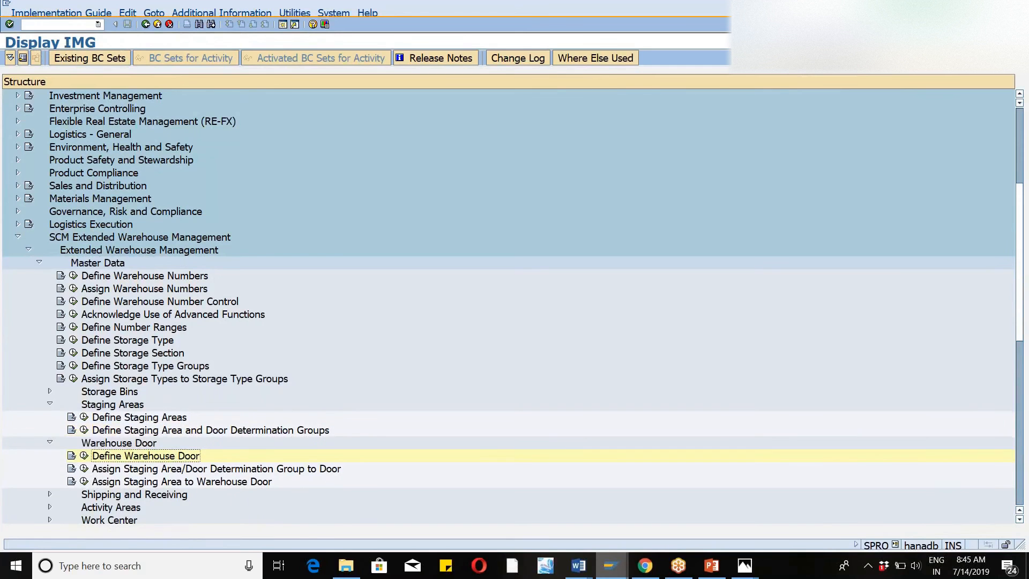
{"action": "left_click", "coordinate": [86, 418]}
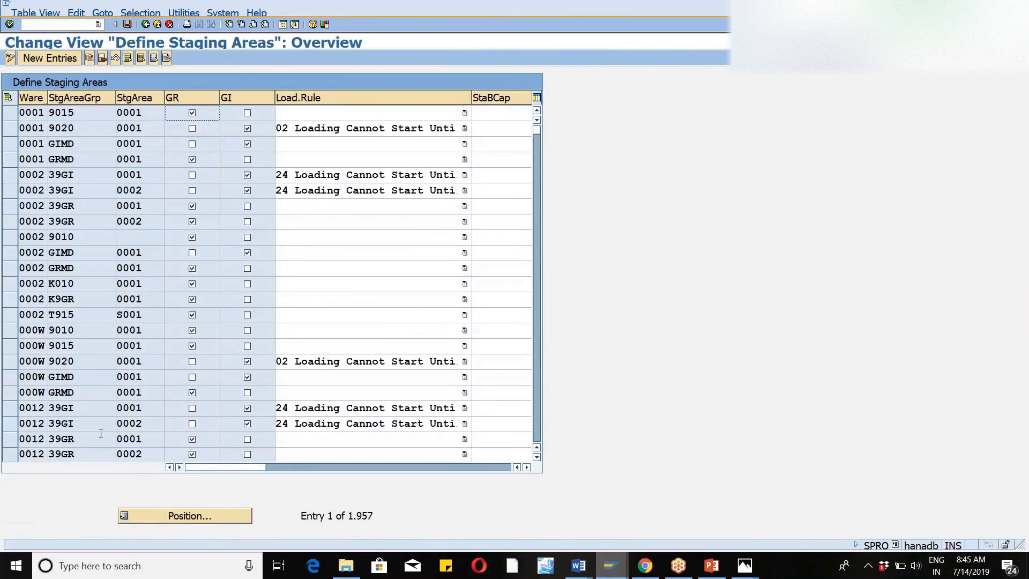
{"action": "left_click", "coordinate": [173, 516]}
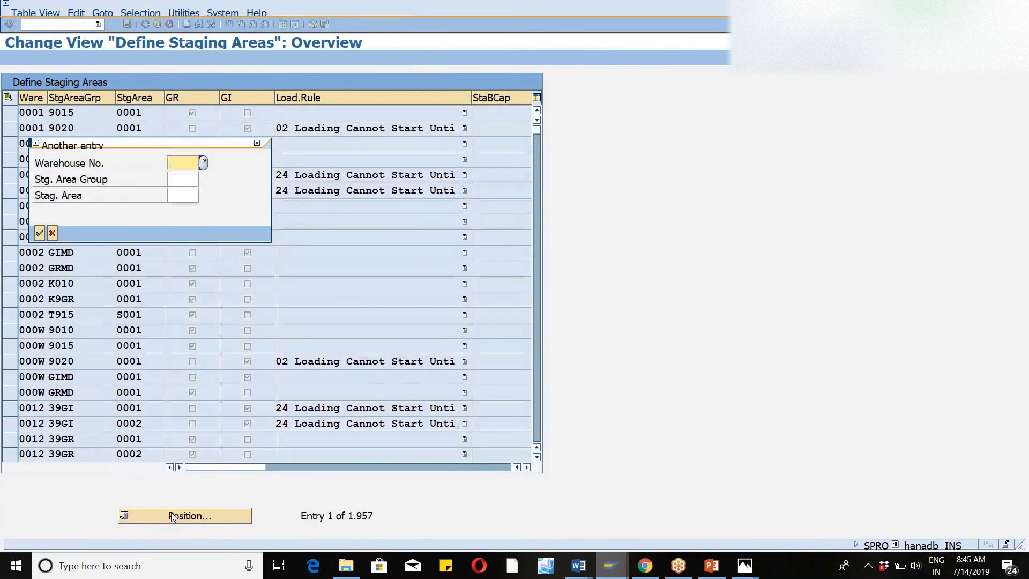
{"action": "type", "text": "wm46"}
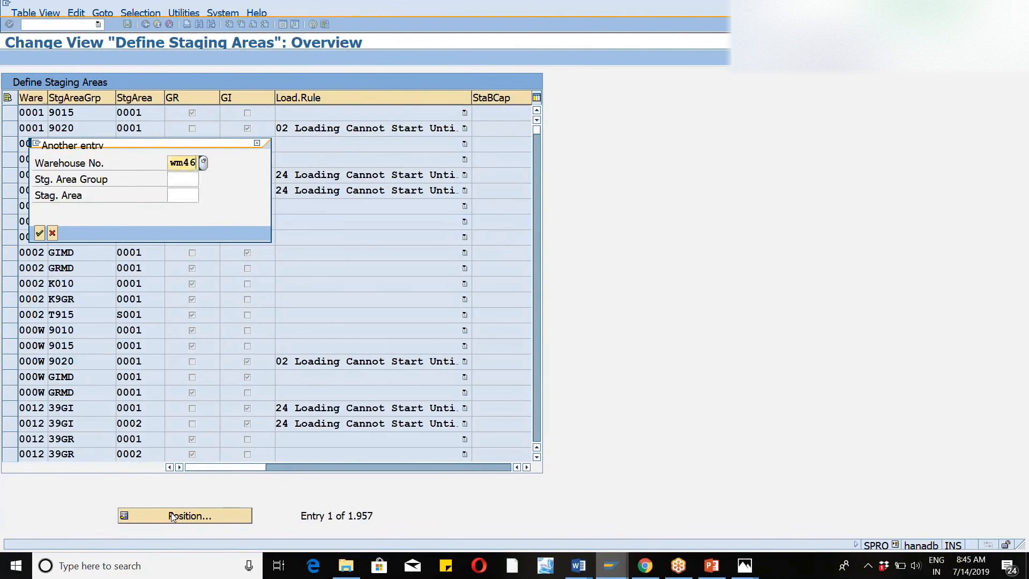
{"action": "key", "text": "Tab"}
{"action": "type", "text": "9010"}
{"action": "key", "text": "Return"}
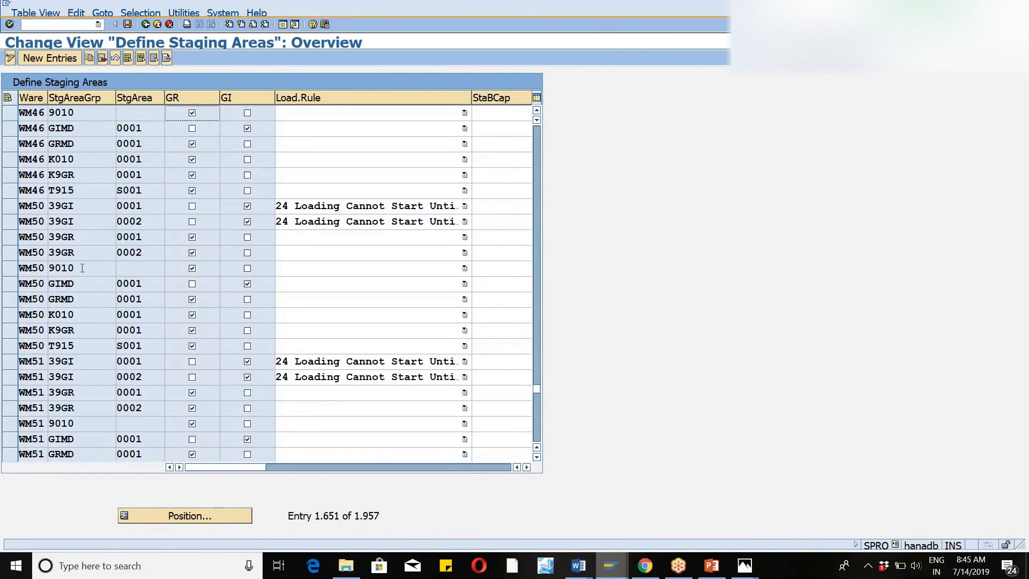
Step: Check the WM46 entry for staging area group 9010, then save and leave the staging area definitions
{"action": "left_click", "coordinate": [9, 113]}
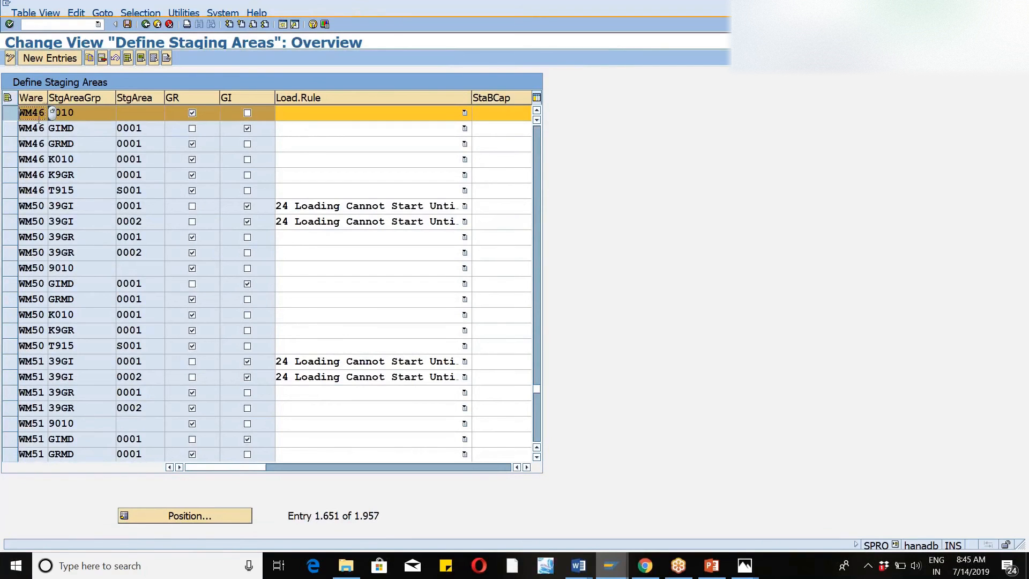
{"action": "left_click", "coordinate": [138, 116]}
{"action": "left_click", "coordinate": [128, 24]}
{"action": "key", "text": "F3"}
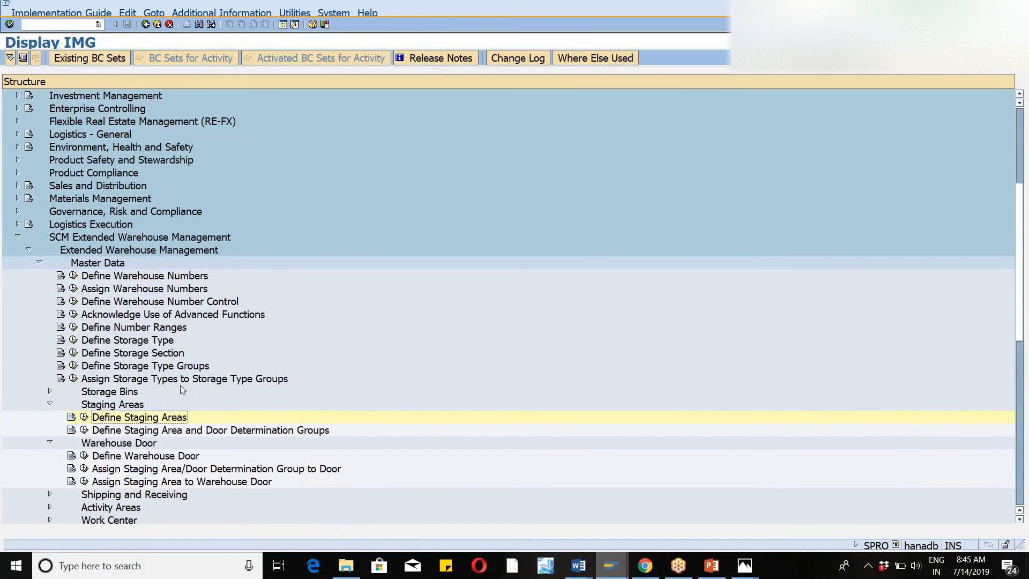
Step: In Define Staging Area and Door Determination Groups, copy the 0012 group 2100 to warehouse WM46 as ZW46, described "wm46 - door"
{"action": "left_click", "coordinate": [84, 430]}
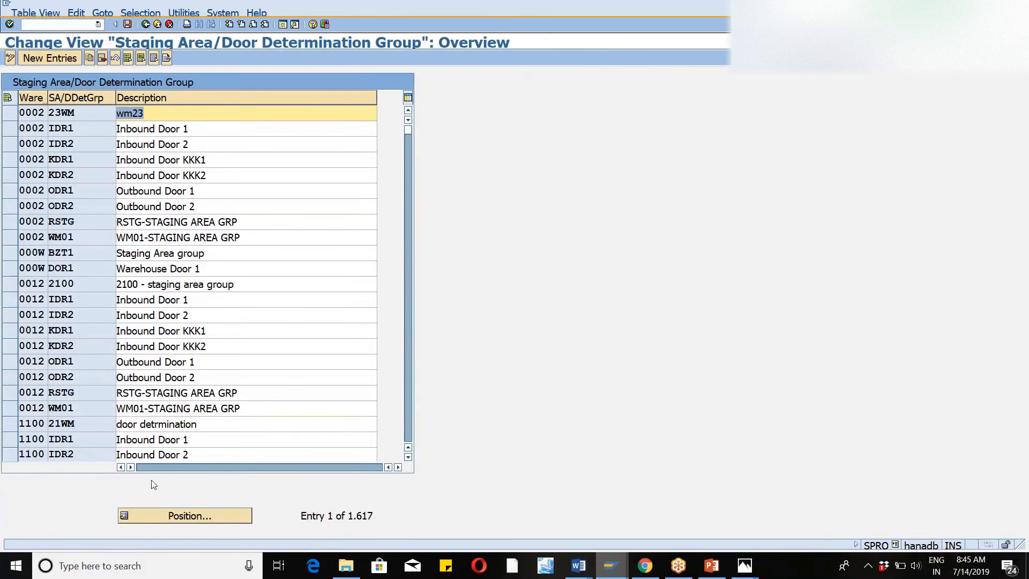
{"action": "left_click", "coordinate": [11, 289]}
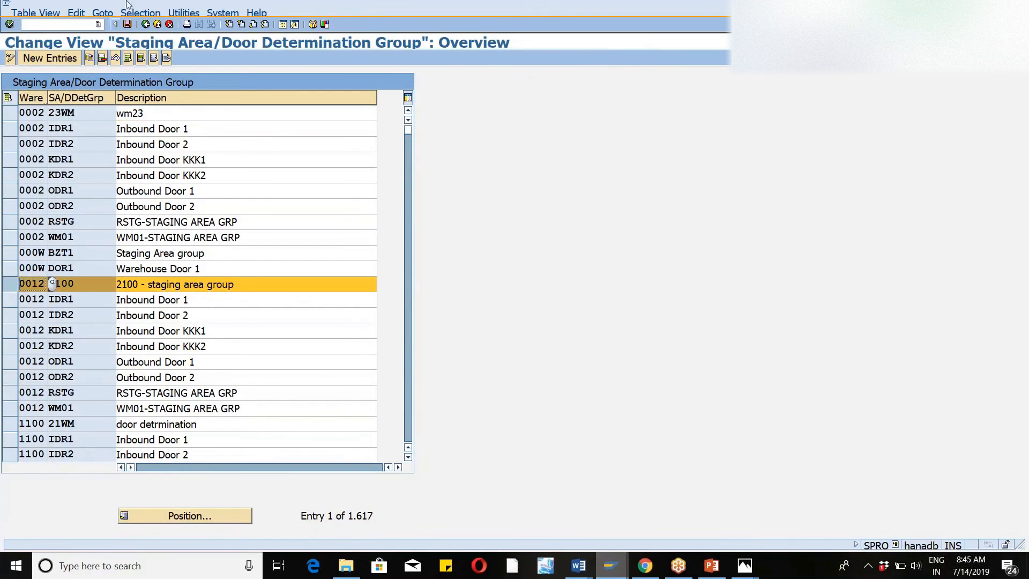
{"action": "left_click", "coordinate": [89, 58]}
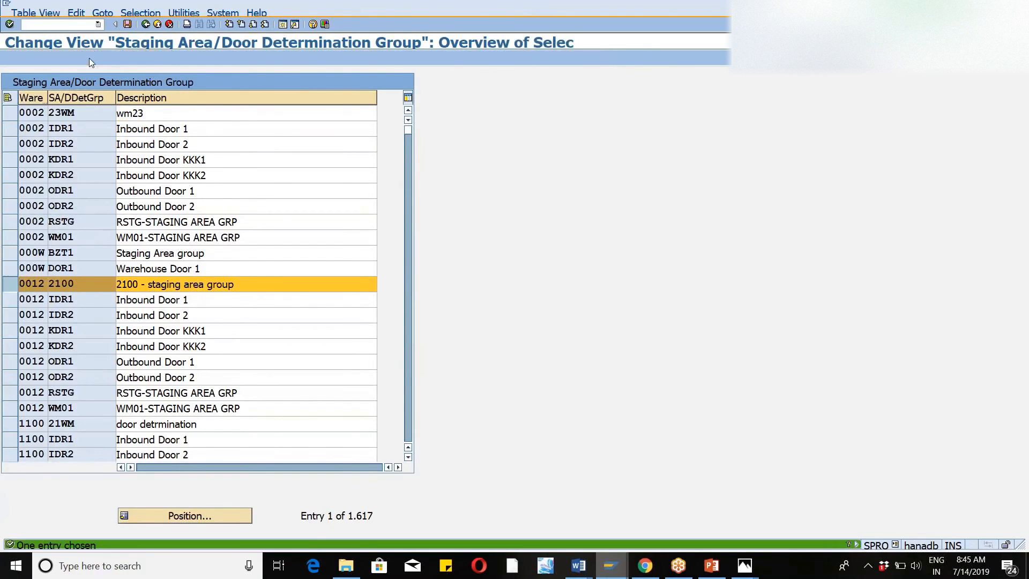
{"action": "type", "text": "wm"}
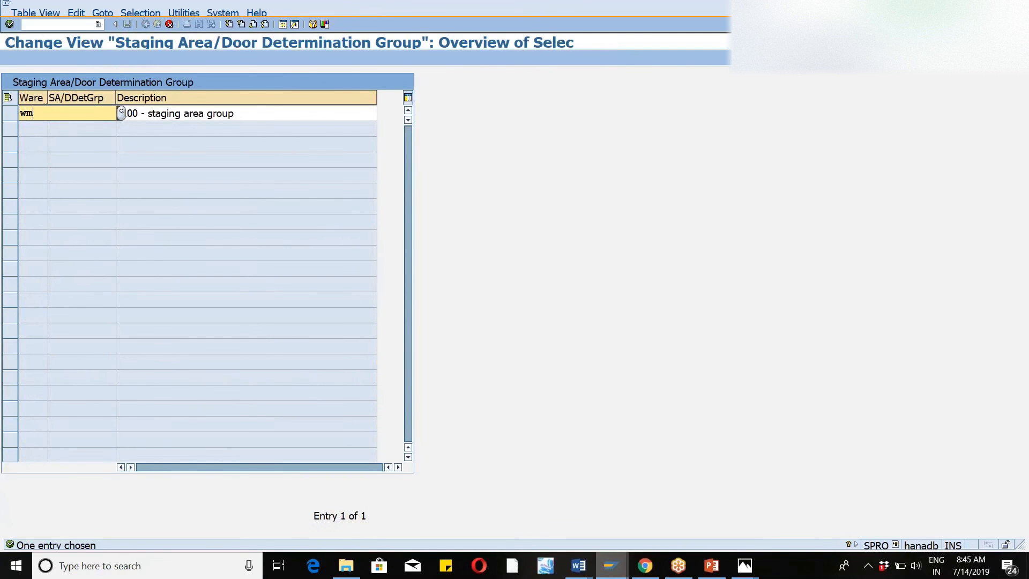
{"action": "type", "text": "46"}
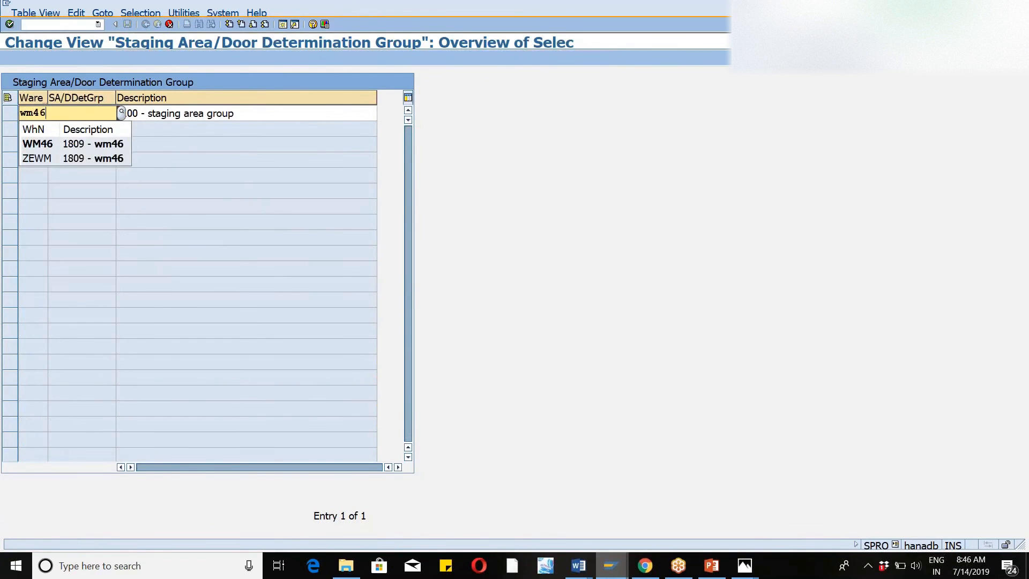
{"action": "key", "text": "Tab"}
{"action": "type", "text": "zw46"}
{"action": "key", "text": "Tab"}
{"action": "type", "text": "wm46"}
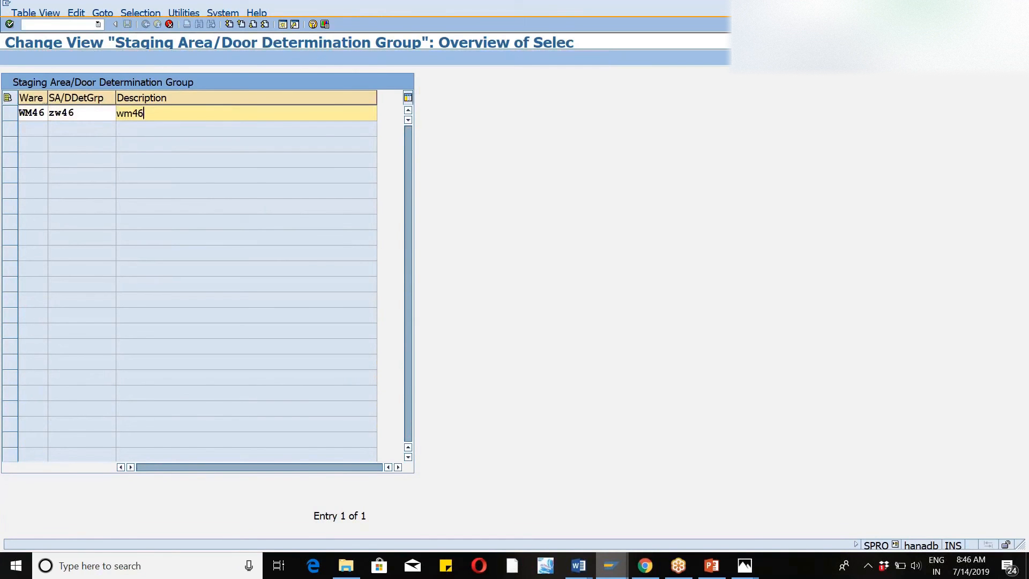
{"action": "type", "text": " - door"}
{"action": "key", "text": "Return"}
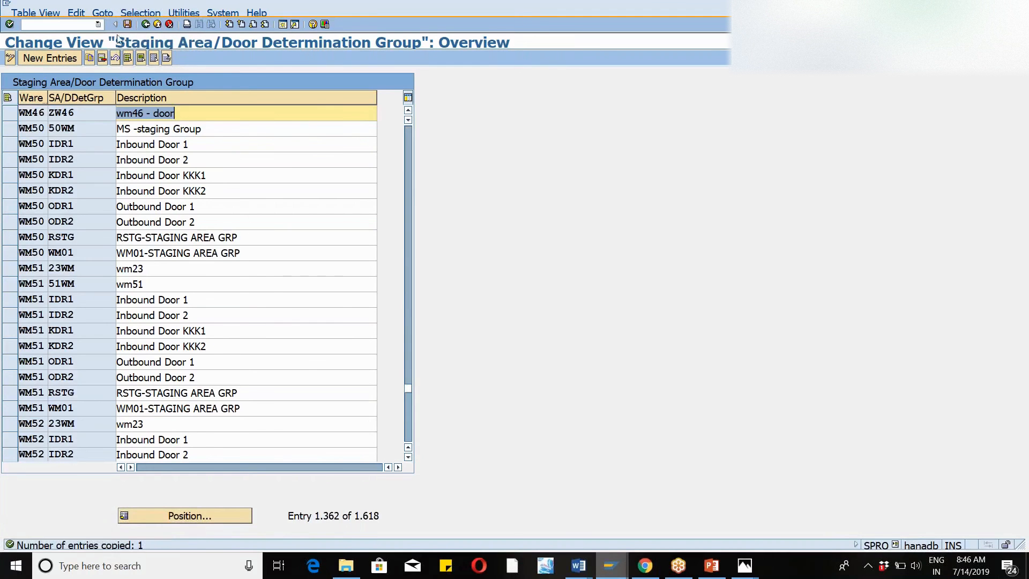
Step: Save the new determination group to the proposed customizing request and return to the IMG structure
{"action": "left_click", "coordinate": [127, 24]}
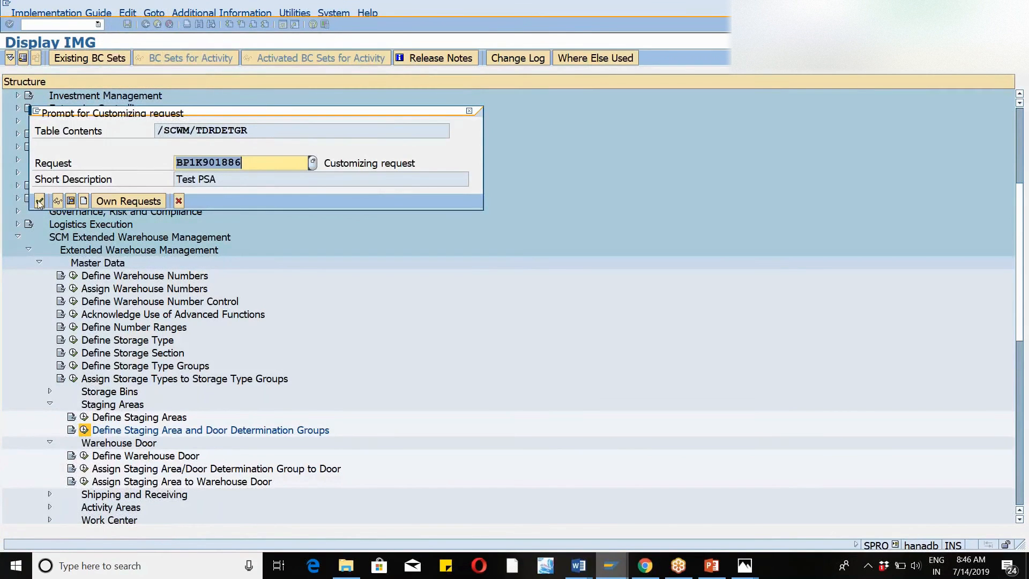
{"action": "left_click", "coordinate": [39, 202]}
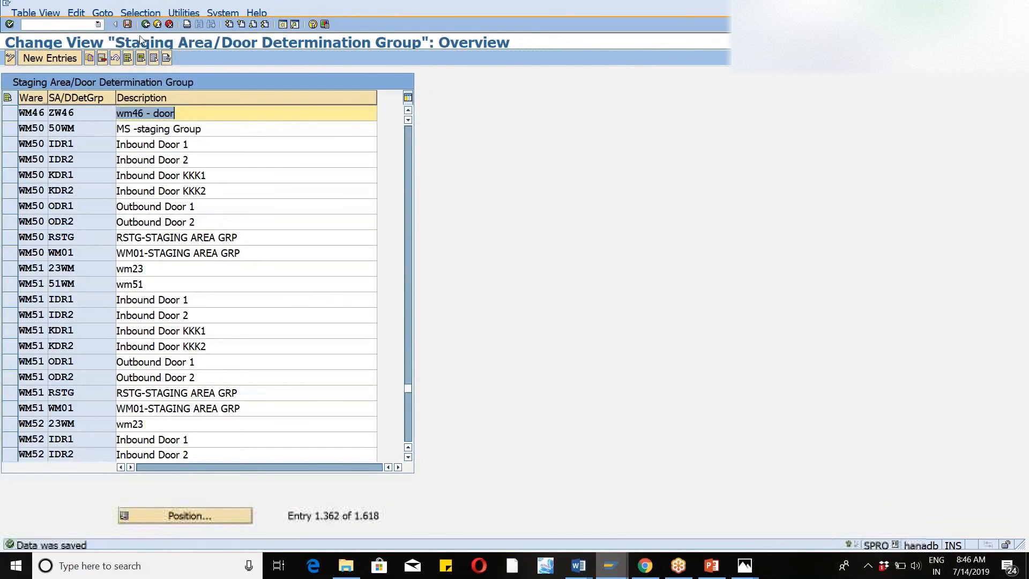
{"action": "left_click", "coordinate": [145, 24]}
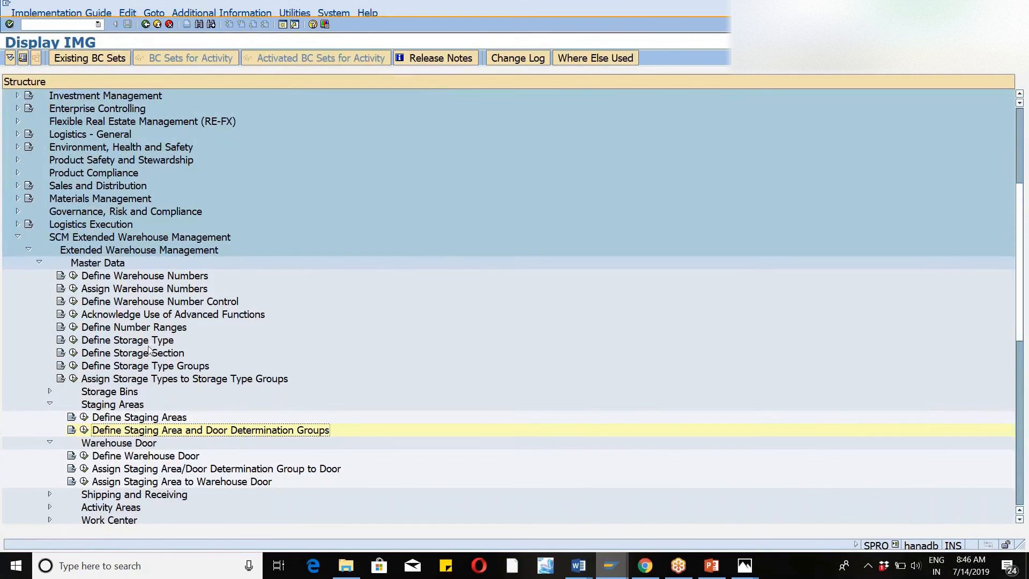
Step: Open Assign Staging Area/Door Determination Group to Door and start a new entry for warehouse WM46, door DOR1
{"action": "left_click", "coordinate": [85, 469]}
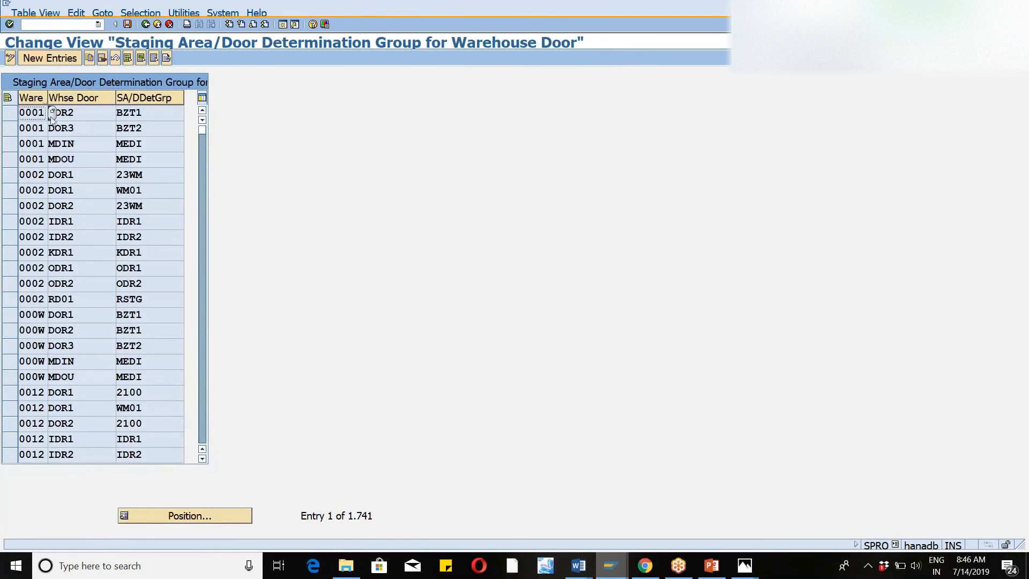
{"action": "left_click", "coordinate": [10, 112]}
{"action": "left_click", "coordinate": [9, 128]}
{"action": "left_click", "coordinate": [74, 56]}
{"action": "type", "text": "wm46"}
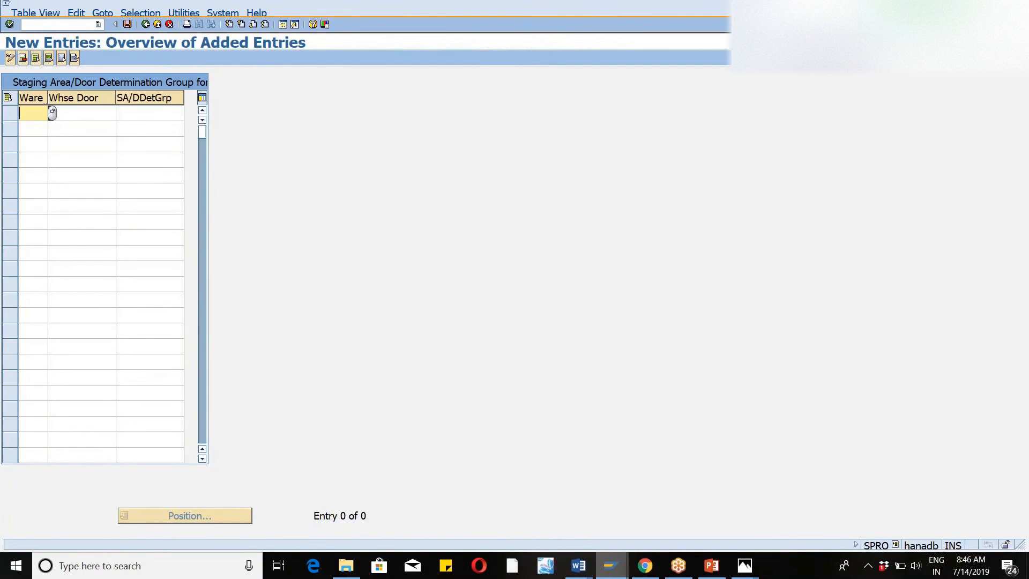
{"action": "key", "text": "Tab"}
{"action": "type", "text": "dor"}
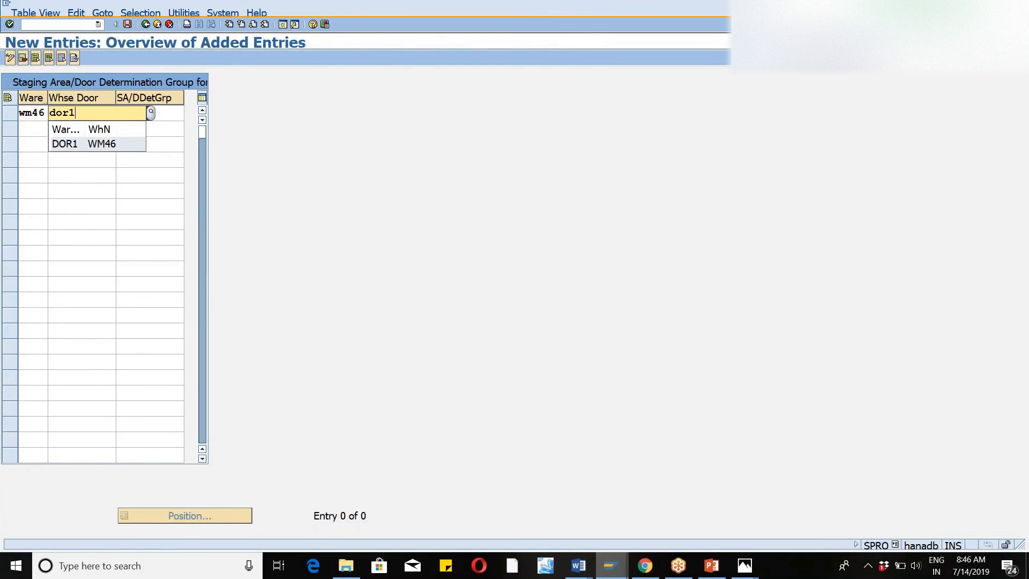
{"action": "key", "text": "Down"}
{"action": "key", "text": "Return"}
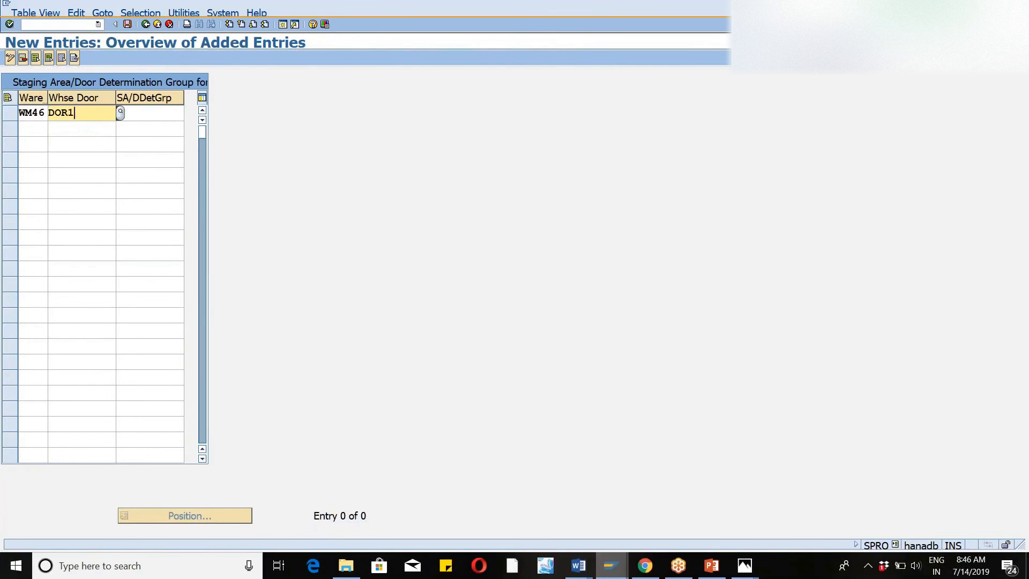
{"action": "key", "text": "Tab"}
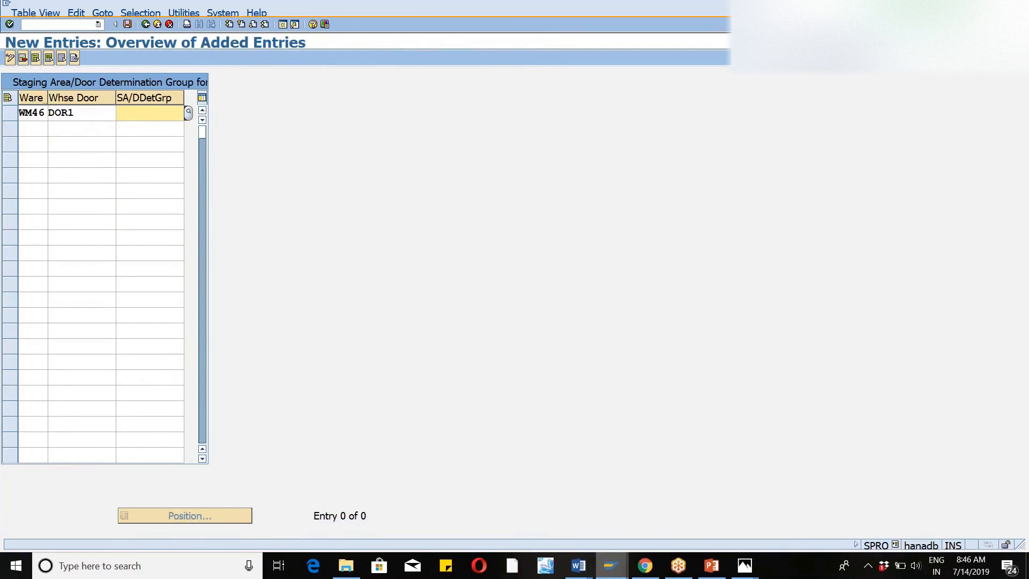
Step: Add a second new entry for warehouse WM46 with door DOR2
{"action": "key", "text": "Tab"}
{"action": "type", "text": "wm46"}
{"action": "key", "text": "Tab"}
{"action": "type", "text": "dor"}
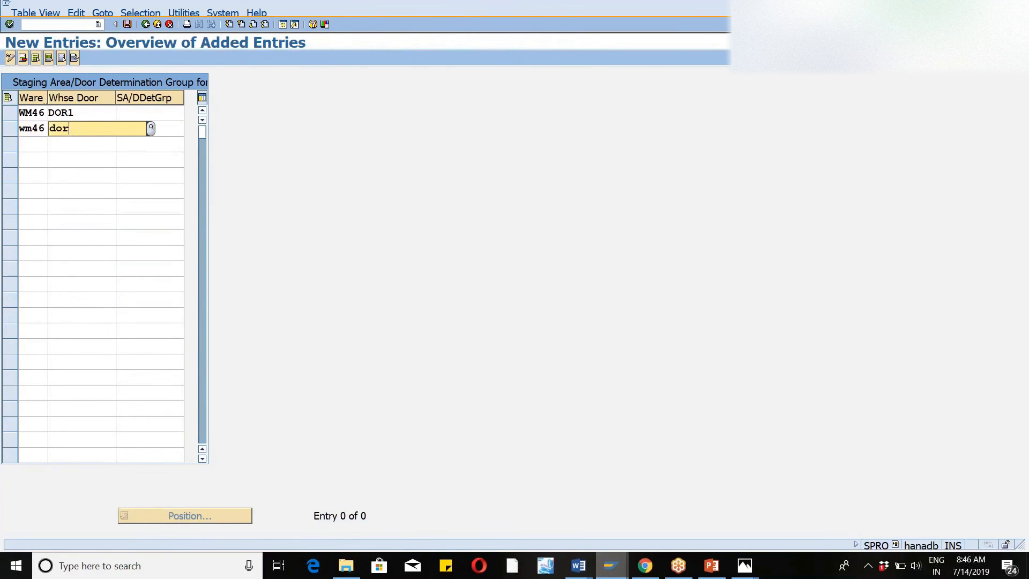
{"action": "type", "text": "2"}
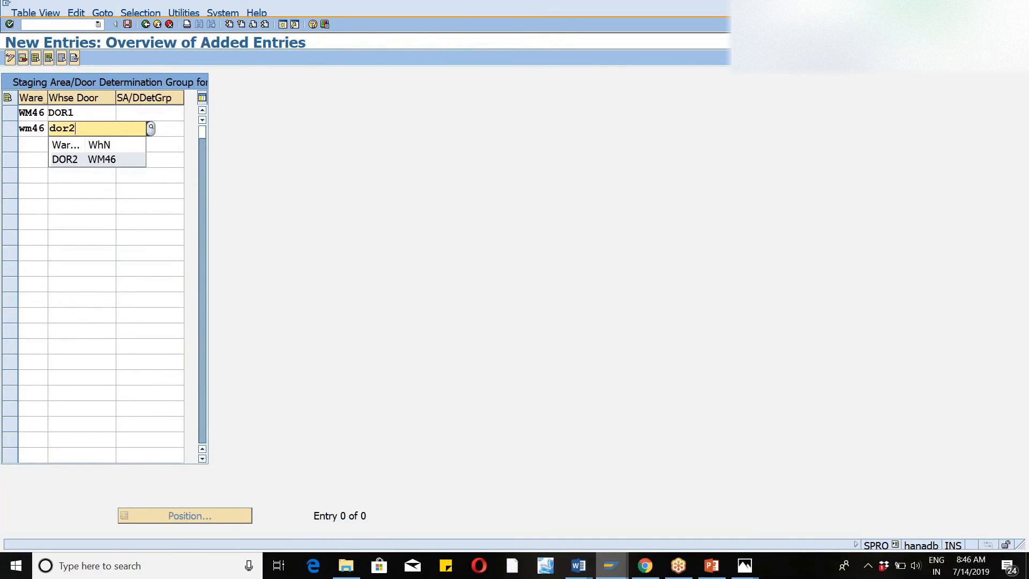
{"action": "key", "text": "Down"}
{"action": "key", "text": "Return"}
Step: Enter determination group ZW46 for warehouse WM46 door DOR1
{"action": "key", "text": "Up"}
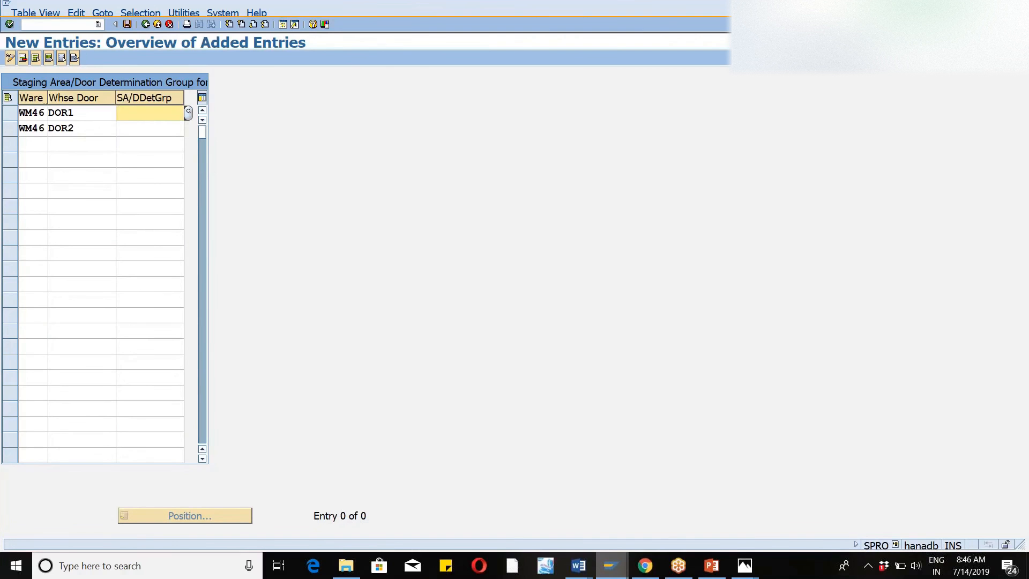
{"action": "type", "text": "z436"}
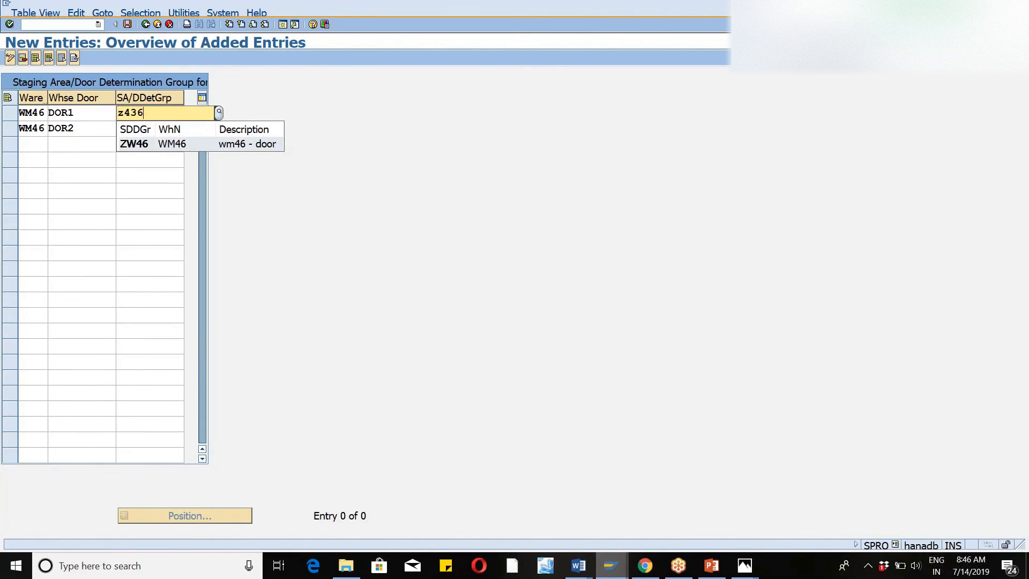
{"action": "key", "text": "BackSpace"}
{"action": "key", "text": "BackSpace"}
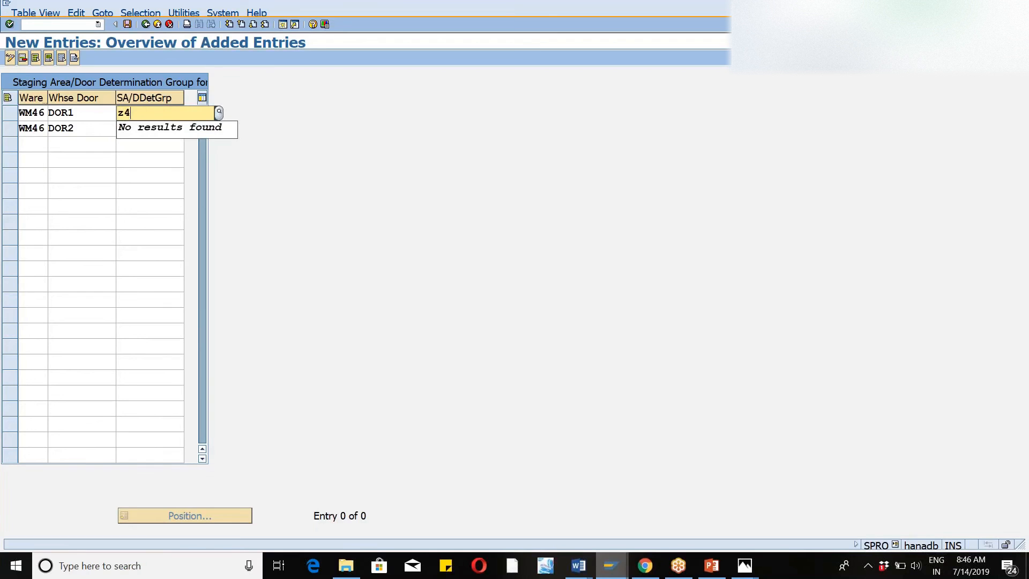
{"action": "key", "text": "BackSpace"}
{"action": "type", "text": "w46"}
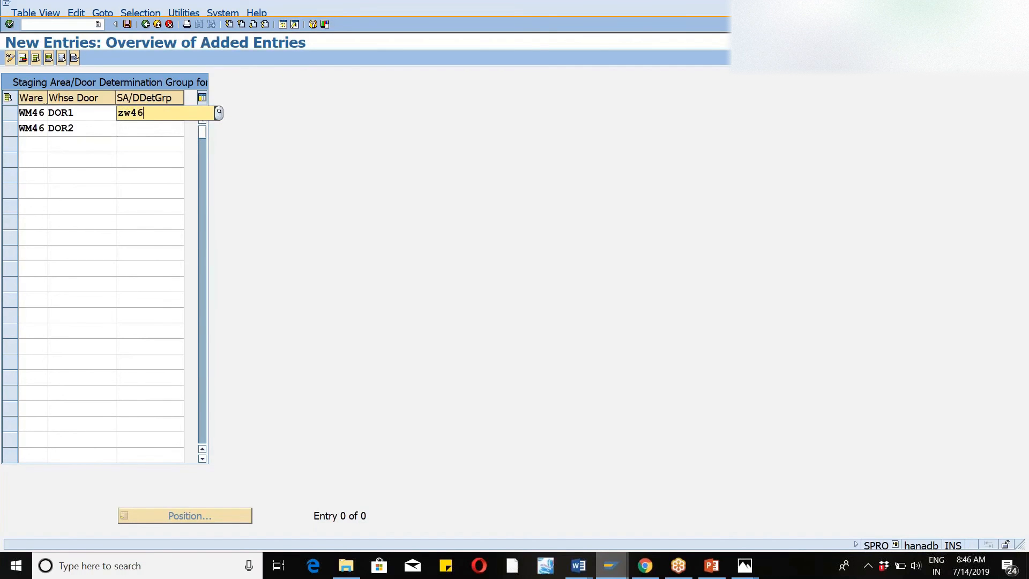
Step: Enter determination group ZW46 for warehouse WM46 door DOR2 and validate both new entries
{"action": "key", "text": "Down"}
{"action": "key", "text": "Return"}
{"action": "key", "text": "Tab"}
{"action": "key", "text": "Tab"}
{"action": "key", "text": "Tab"}
{"action": "type", "text": "w"}
{"action": "type", "text": "46"}
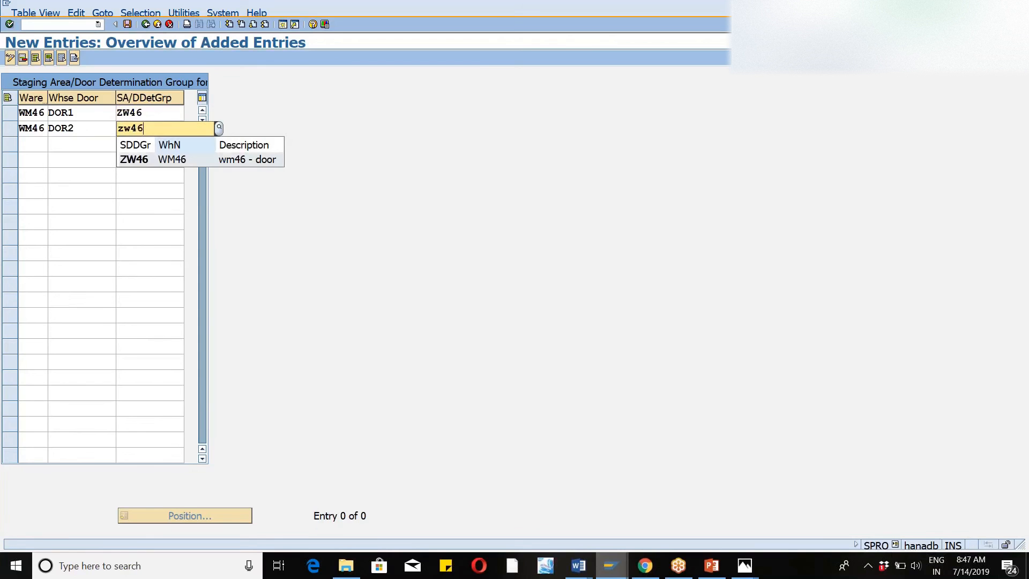
{"action": "key", "text": "Down"}
{"action": "key", "text": "Return"}
{"action": "key", "text": "Return"}
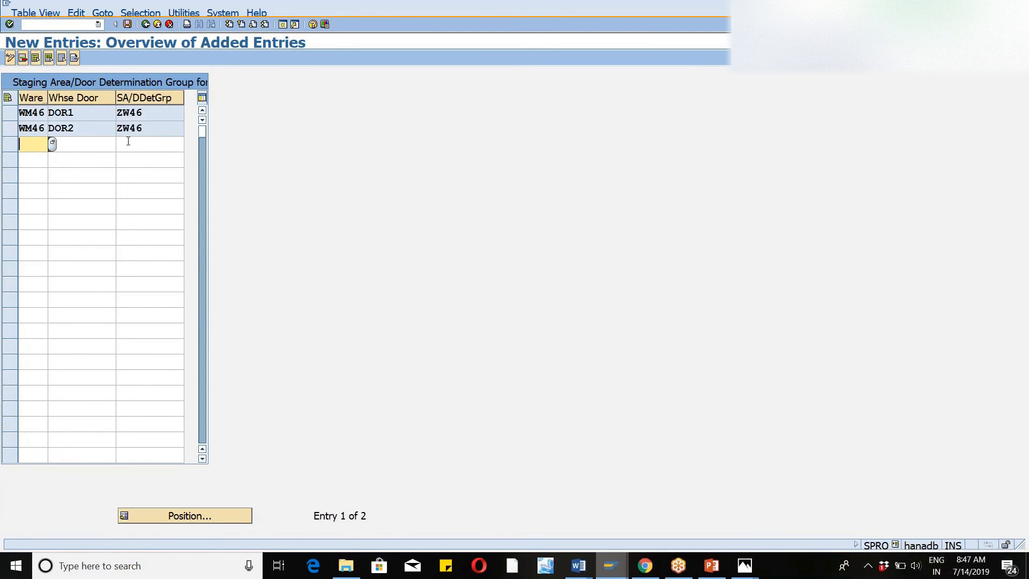
Step: Save the door assignments to the proposed customizing request and return to the IMG structure
{"action": "left_click", "coordinate": [127, 25]}
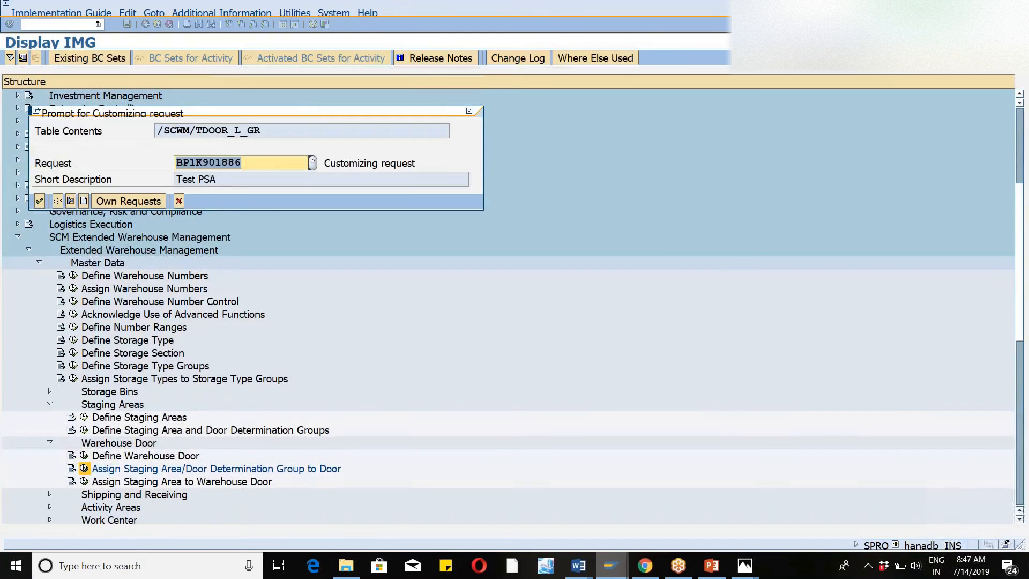
{"action": "left_click", "coordinate": [40, 202]}
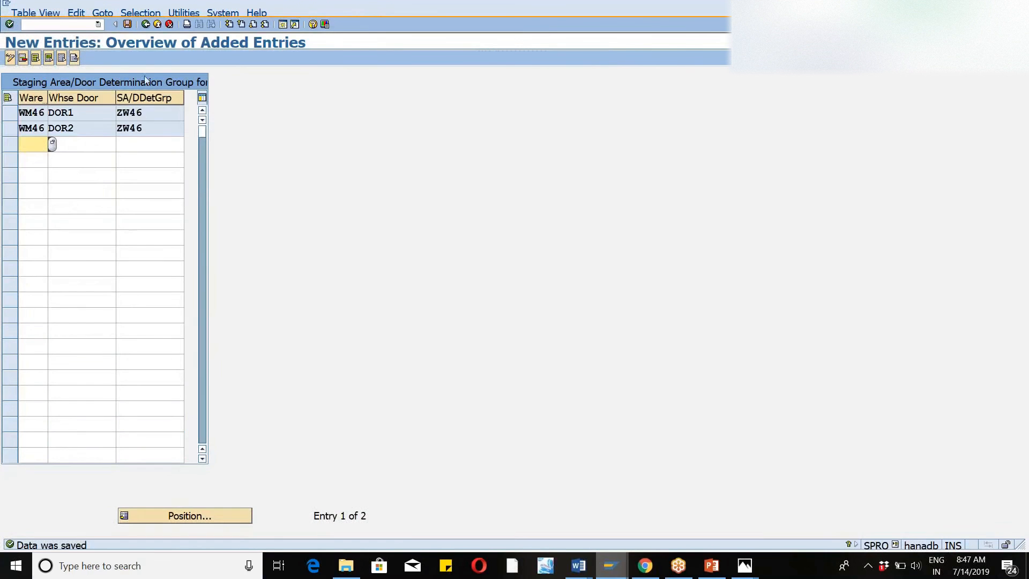
{"action": "left_click", "coordinate": [144, 26]}
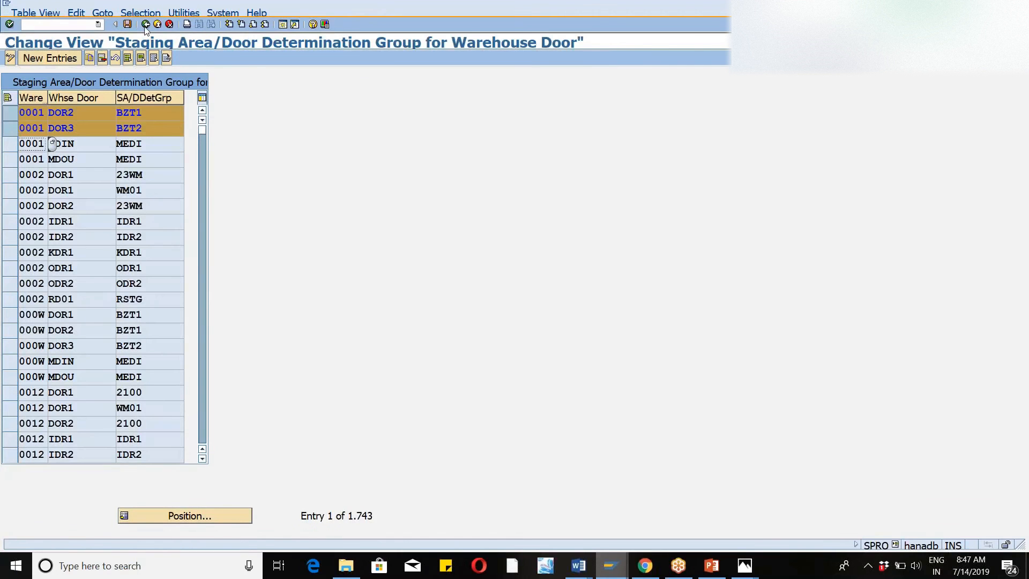
{"action": "left_click", "coordinate": [144, 24]}
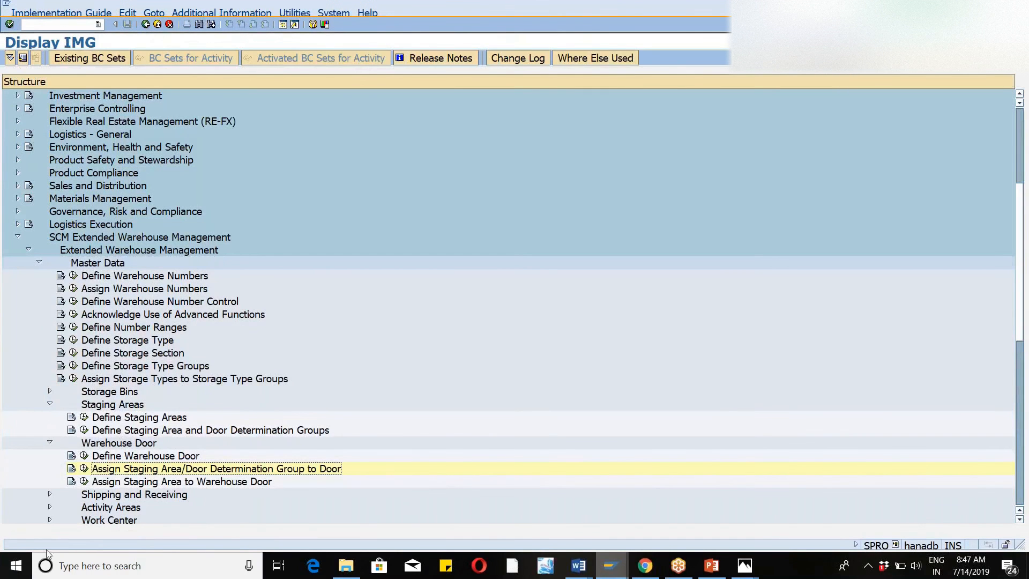
Step: Look up the WM46 staging areas from group 9010 in Define Staging Areas, mark the GRMD row, and return to the IMG structure
{"action": "left_click", "coordinate": [84, 431]}
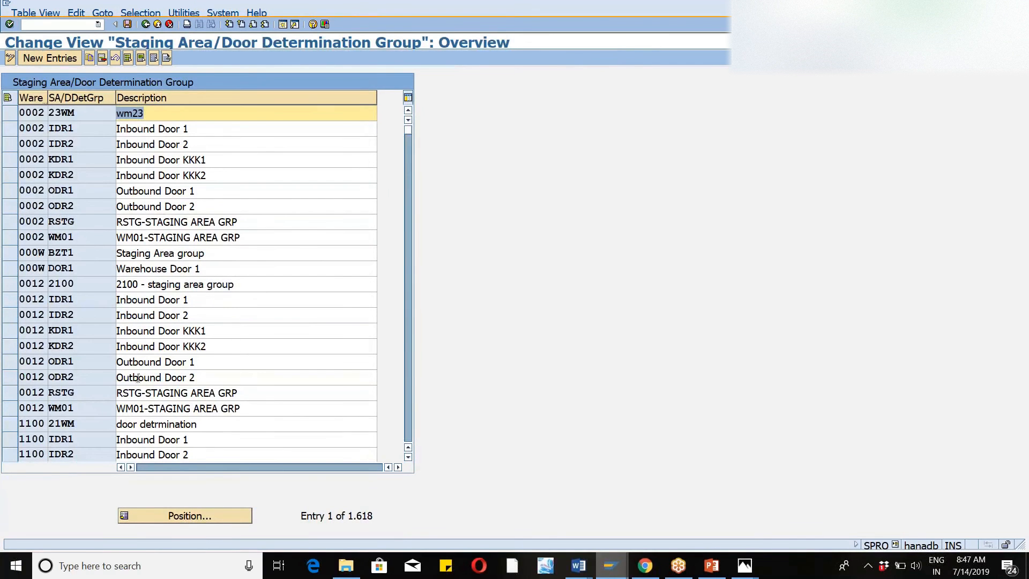
{"action": "left_click", "coordinate": [145, 25]}
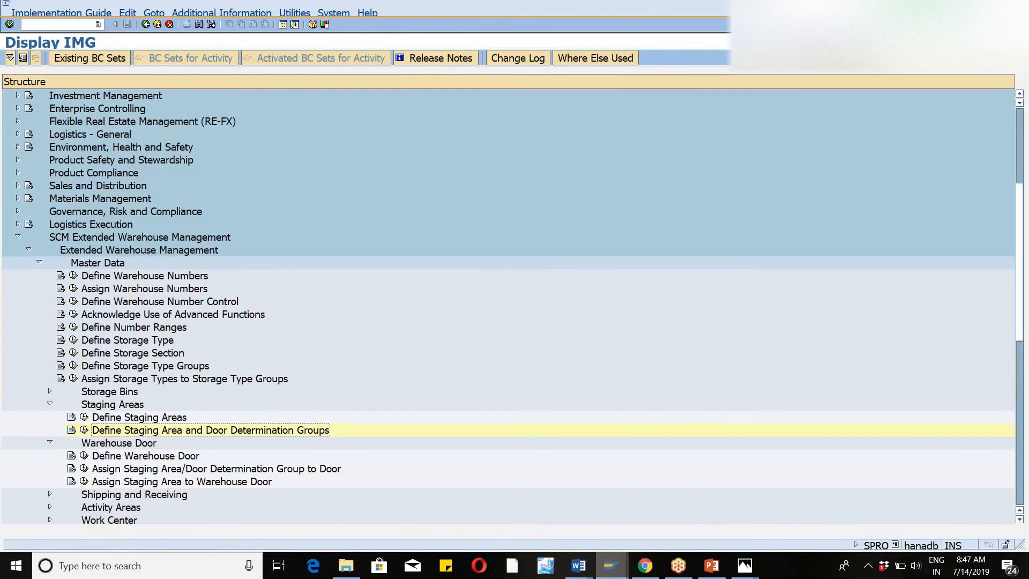
{"action": "left_click", "coordinate": [85, 418]}
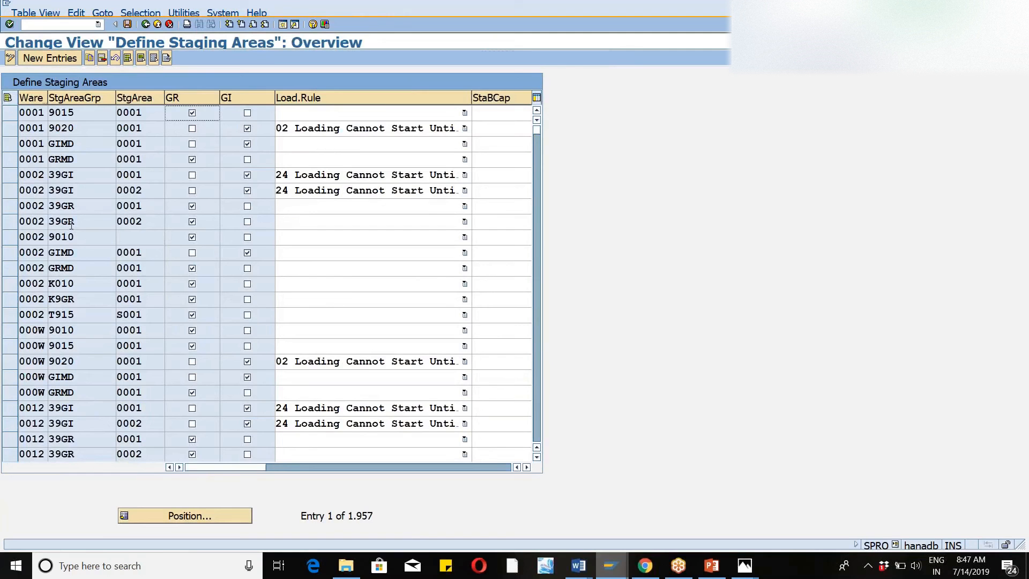
{"action": "left_click", "coordinate": [166, 516]}
{"action": "type", "text": "wm46"}
{"action": "key", "text": "Tab"}
{"action": "type", "text": "9010"}
{"action": "key", "text": "Return"}
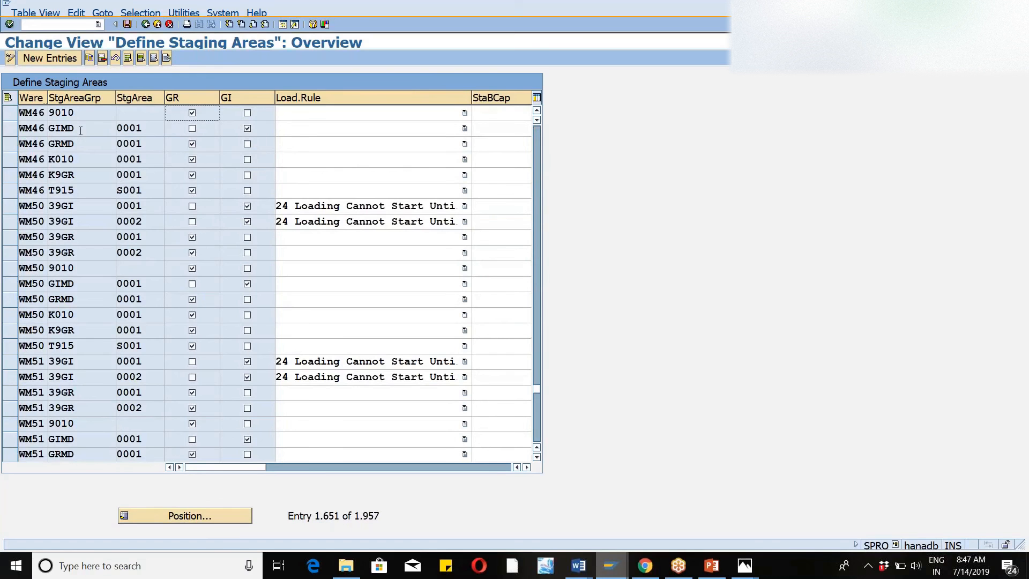
{"action": "left_click", "coordinate": [8, 143]}
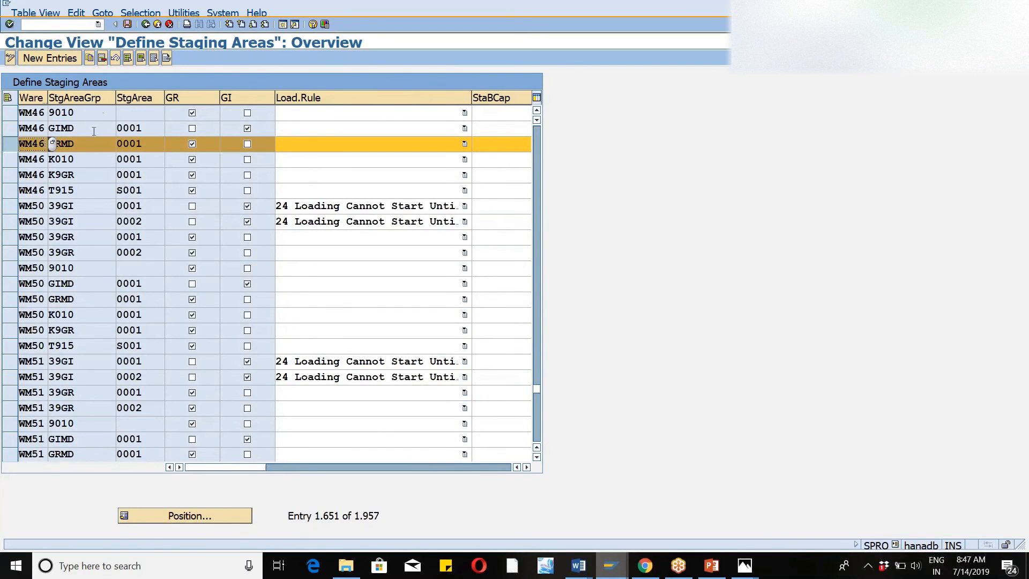
{"action": "key", "text": "Tab"}
{"action": "left_click", "coordinate": [146, 25]}
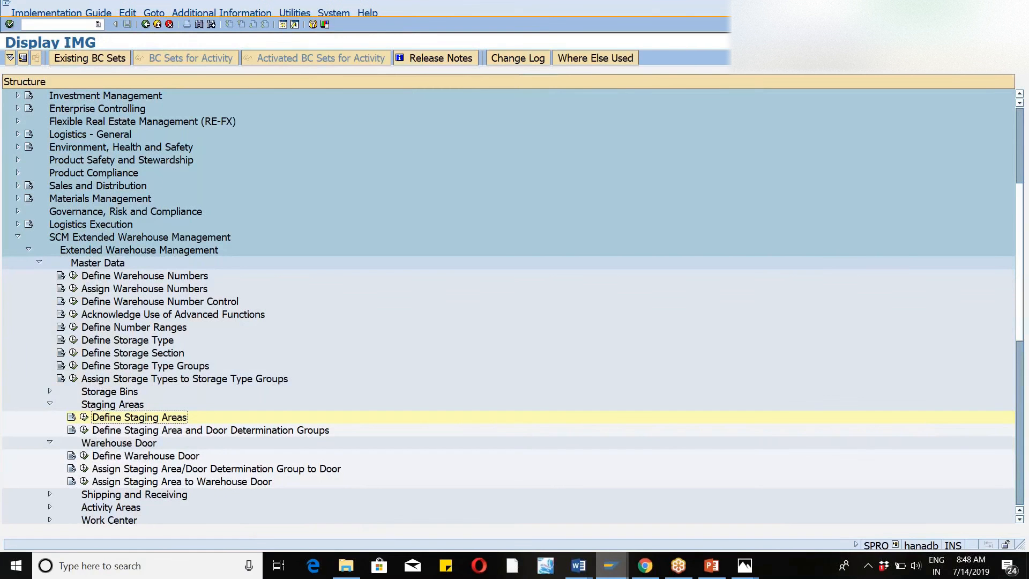
Step: Look up the WM46 entries in Define Staging Area and Door Determination Groups, and return to the IMG structure
{"action": "left_click", "coordinate": [83, 431]}
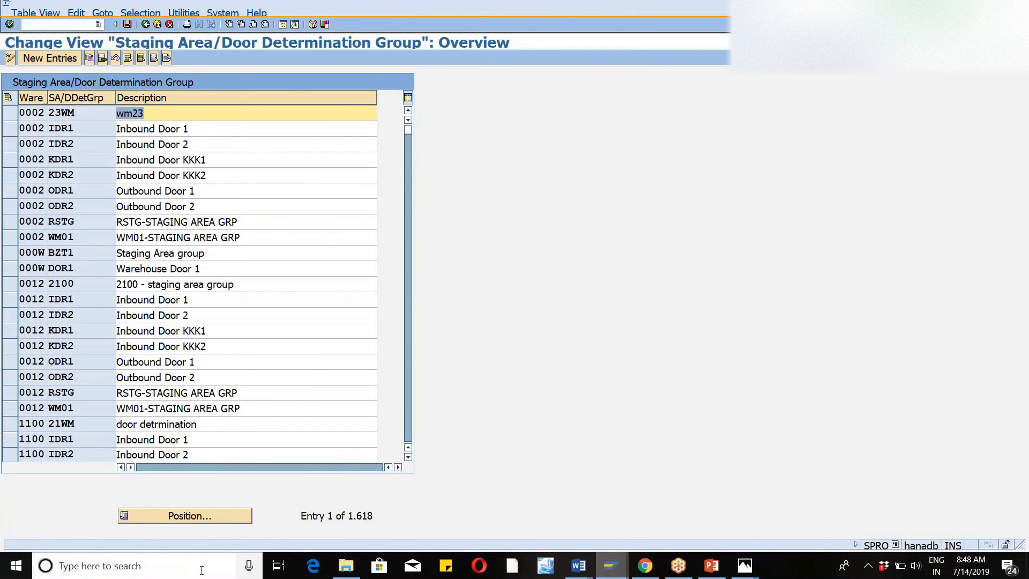
{"action": "left_click", "coordinate": [166, 518]}
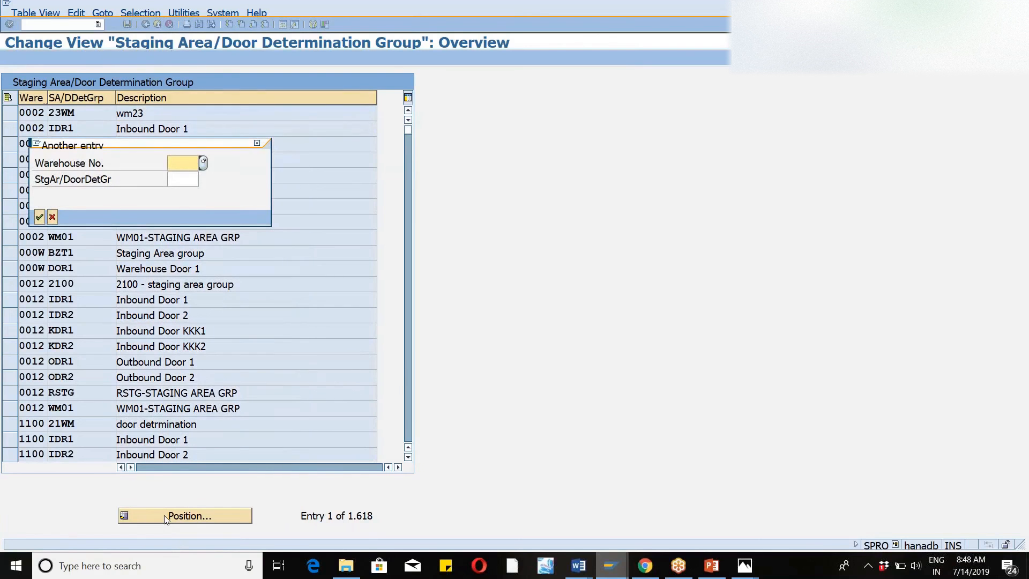
{"action": "type", "text": "wm46"}
{"action": "key", "text": "Tab"}
{"action": "type", "text": "good"}
{"action": "key", "text": "Return"}
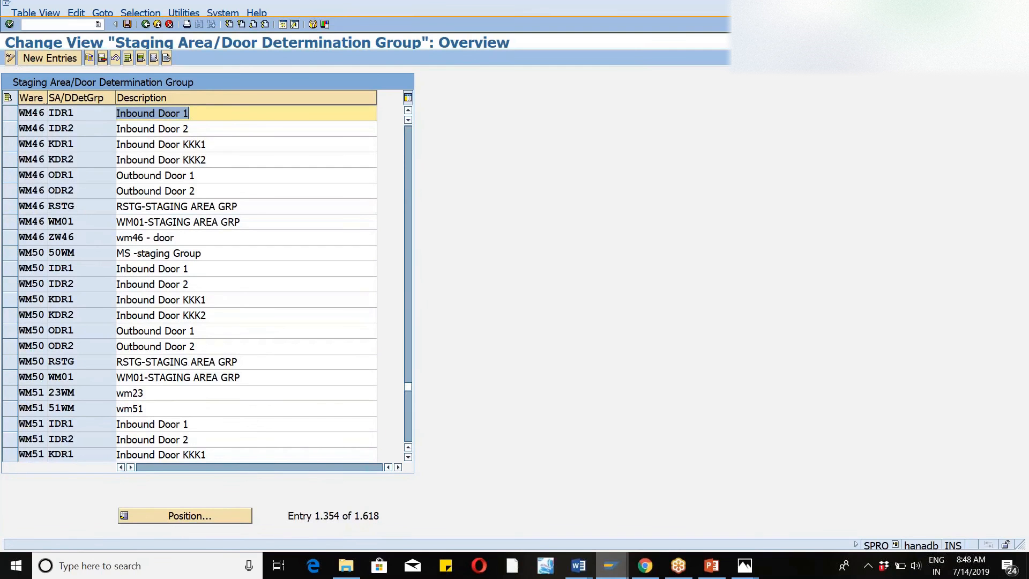
{"action": "left_click", "coordinate": [145, 25]}
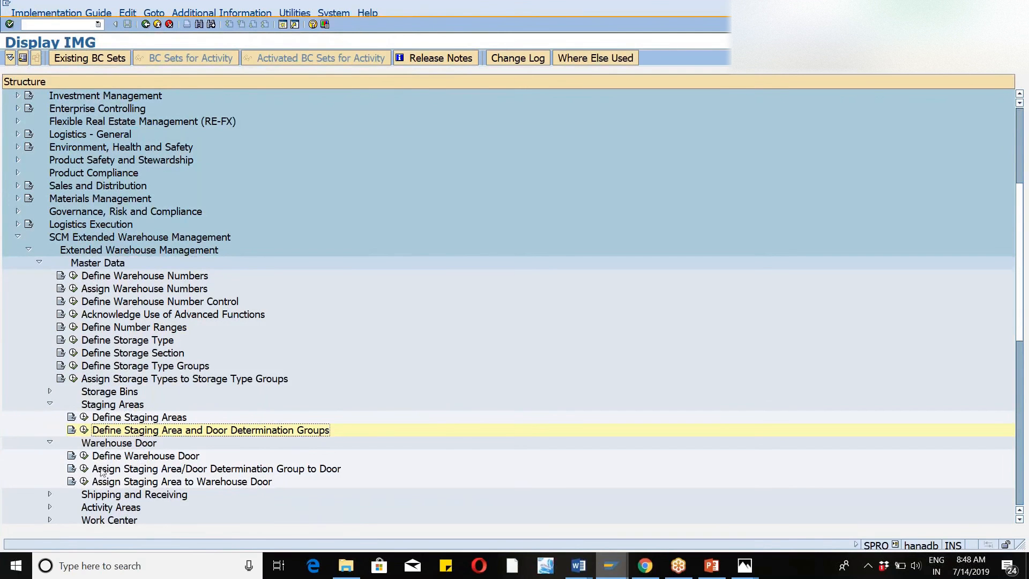
Step: View the overview of determination groups assigned to warehouse doors and return to the IMG structure
{"action": "left_click", "coordinate": [84, 468]}
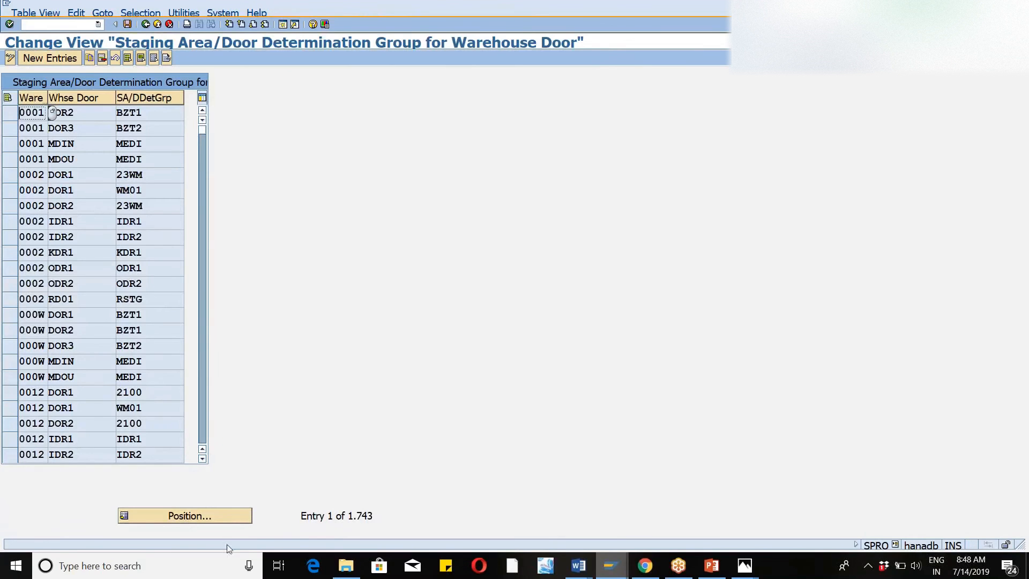
{"action": "left_click", "coordinate": [178, 518]}
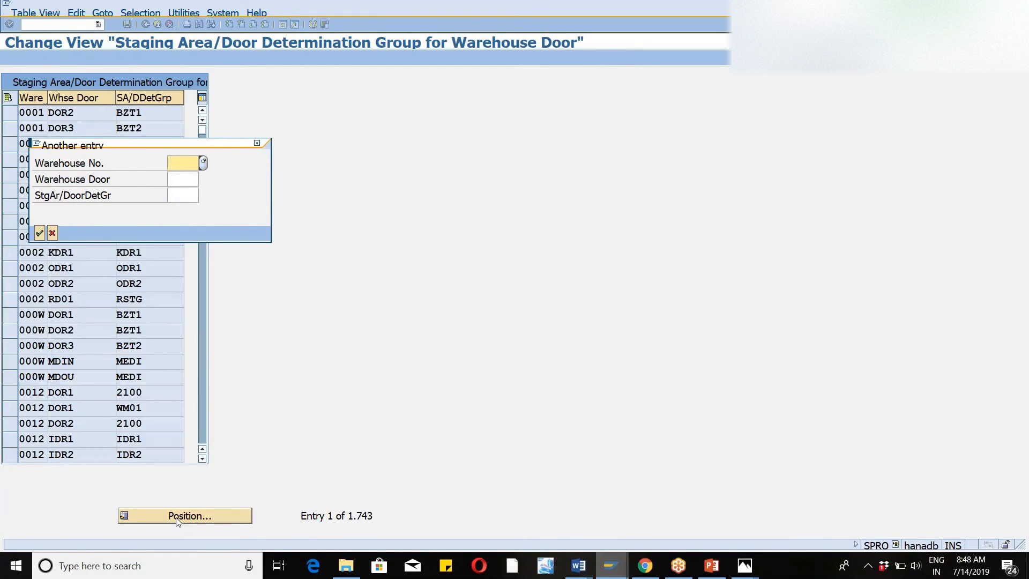
{"action": "left_click", "coordinate": [257, 143]}
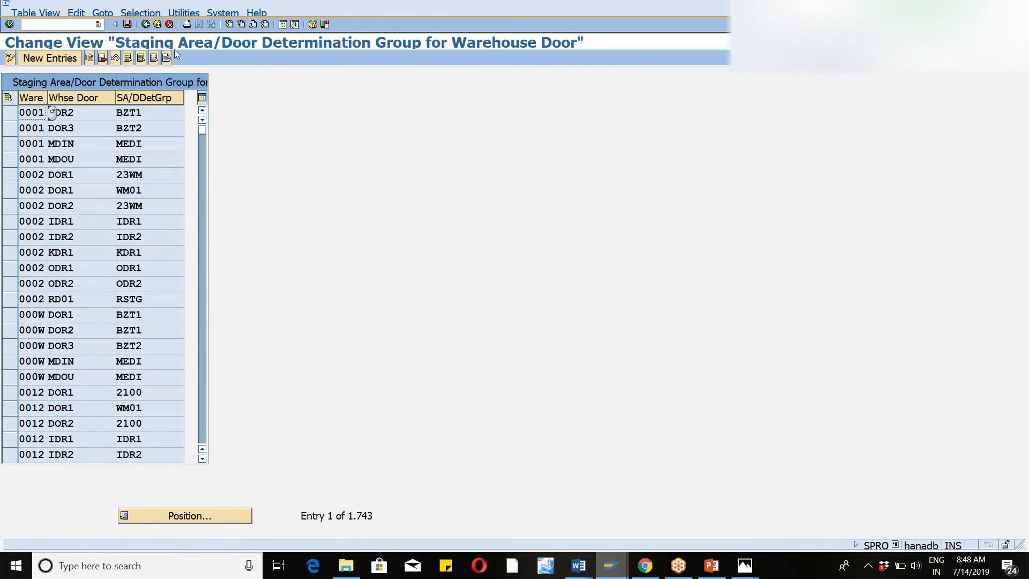
{"action": "left_click", "coordinate": [145, 25]}
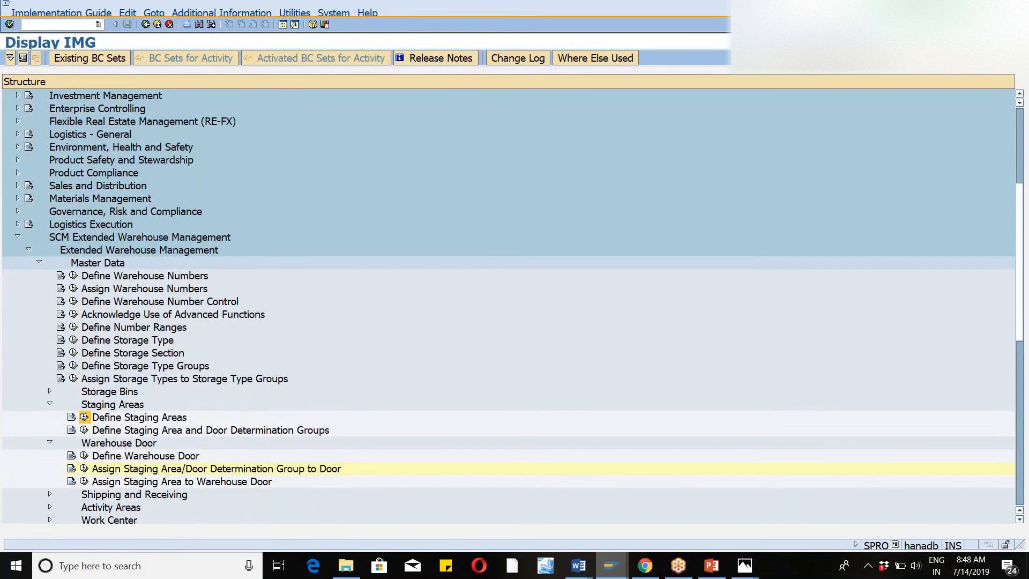
Step: Look up warehouse WM46 staging area group GRMD in Define Staging Areas, and return to the IMG structure
{"action": "left_click", "coordinate": [84, 417]}
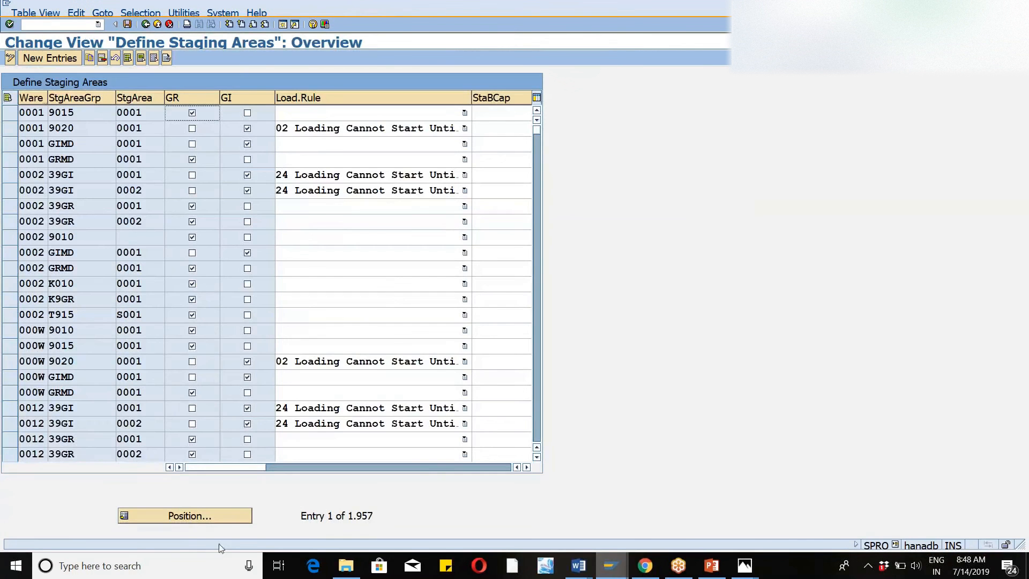
{"action": "left_click", "coordinate": [193, 519]}
{"action": "type", "text": "wm46"}
{"action": "key", "text": "Tab"}
{"action": "type", "text": "grmd"}
{"action": "key", "text": "Return"}
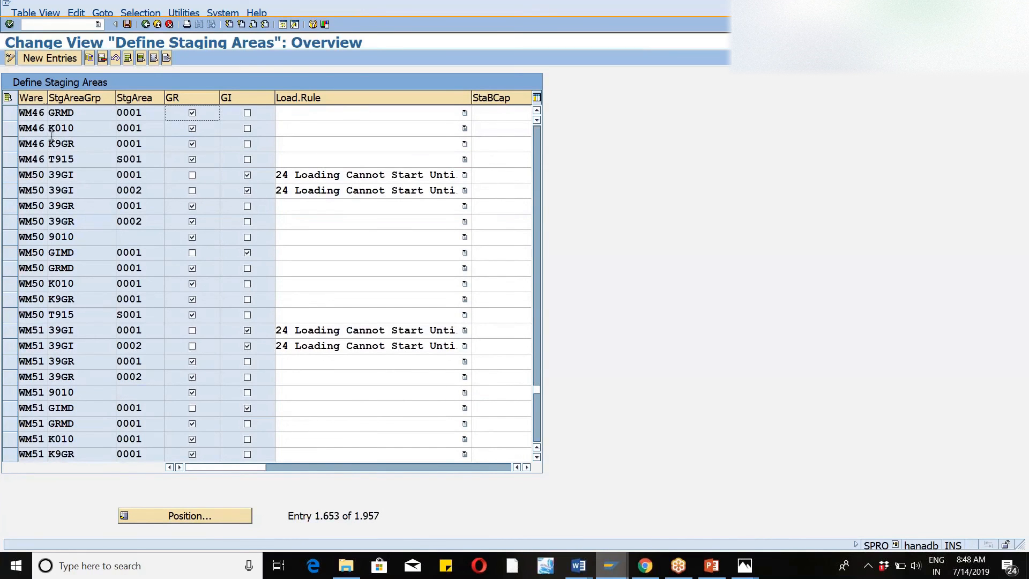
{"action": "left_click", "coordinate": [146, 25]}
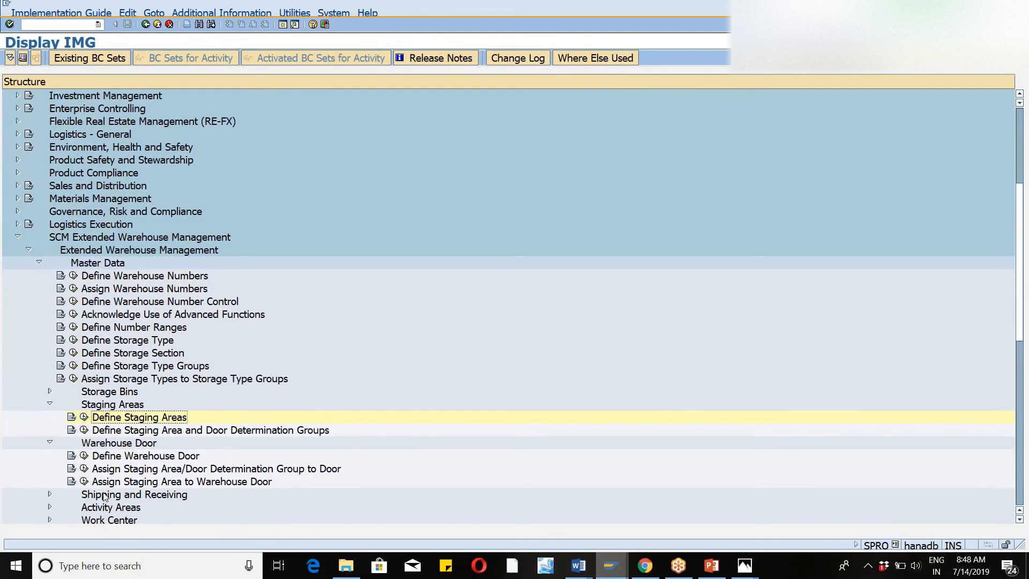
Step: Check the door determination group assignments, and switch to Photos to examine the staging area and door layout in Staging.jpg
{"action": "left_click", "coordinate": [84, 468]}
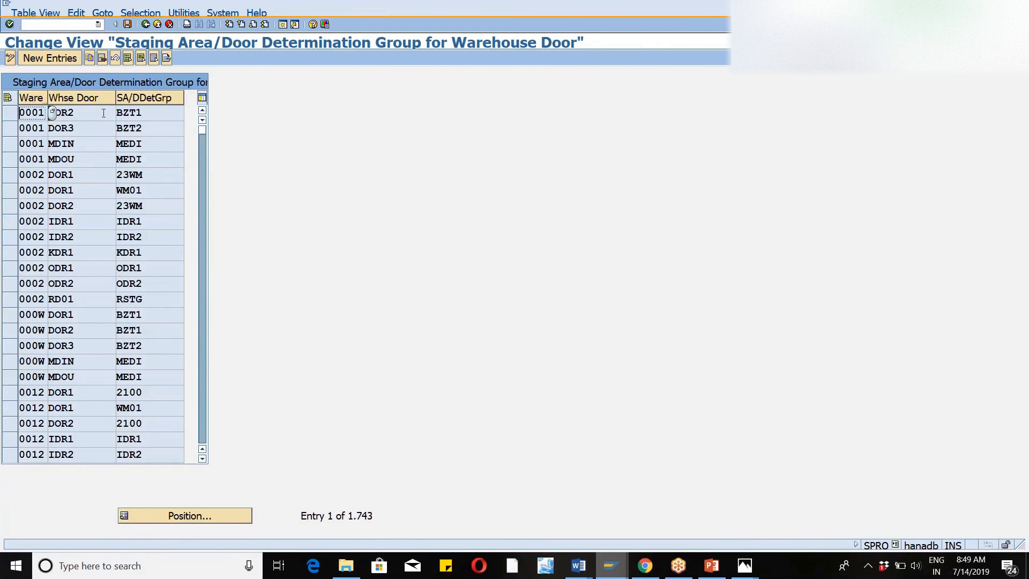
{"action": "left_click", "coordinate": [145, 24]}
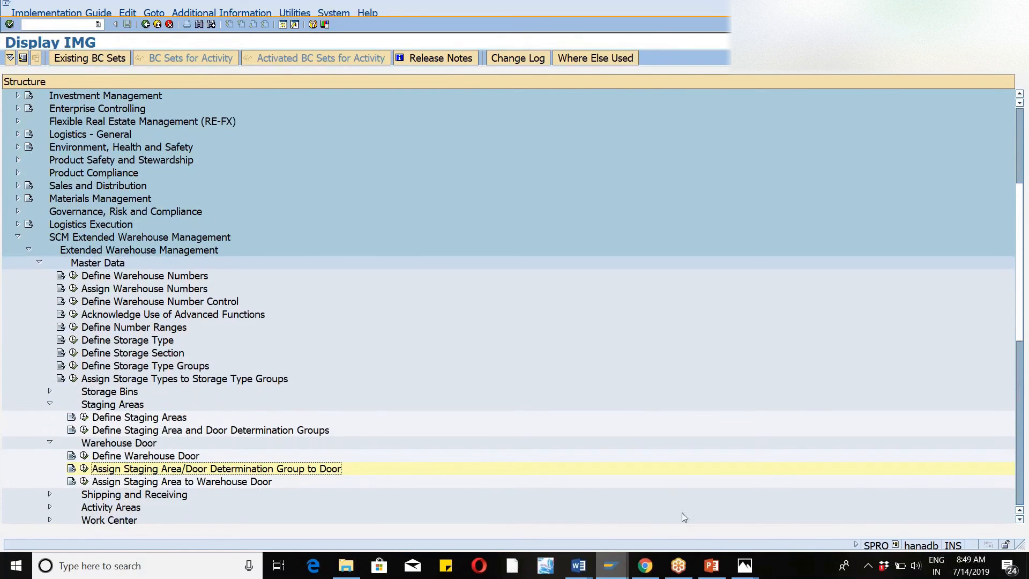
{"action": "mouse_move", "coordinate": [744, 565]}
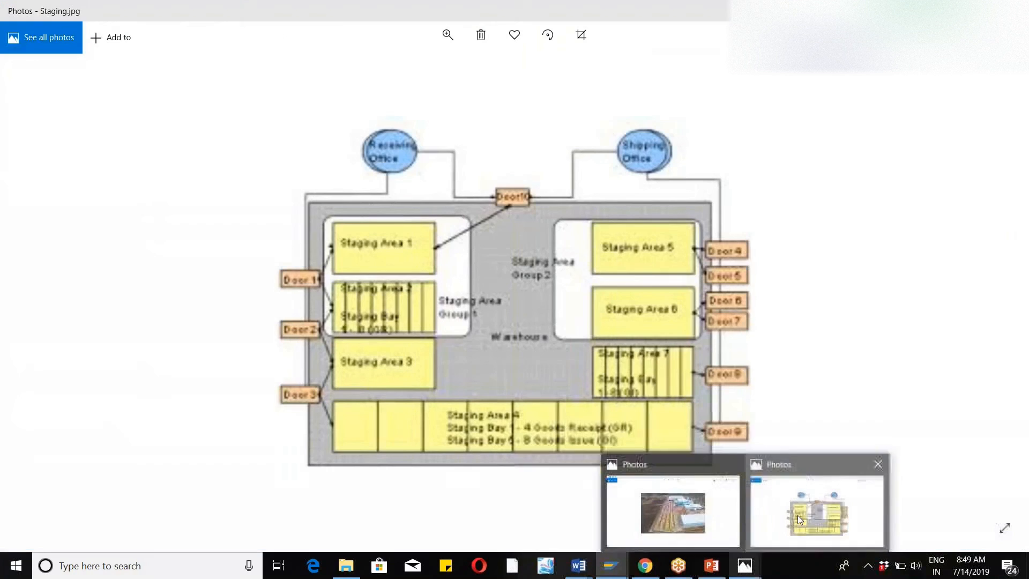
{"action": "left_click", "coordinate": [798, 517]}
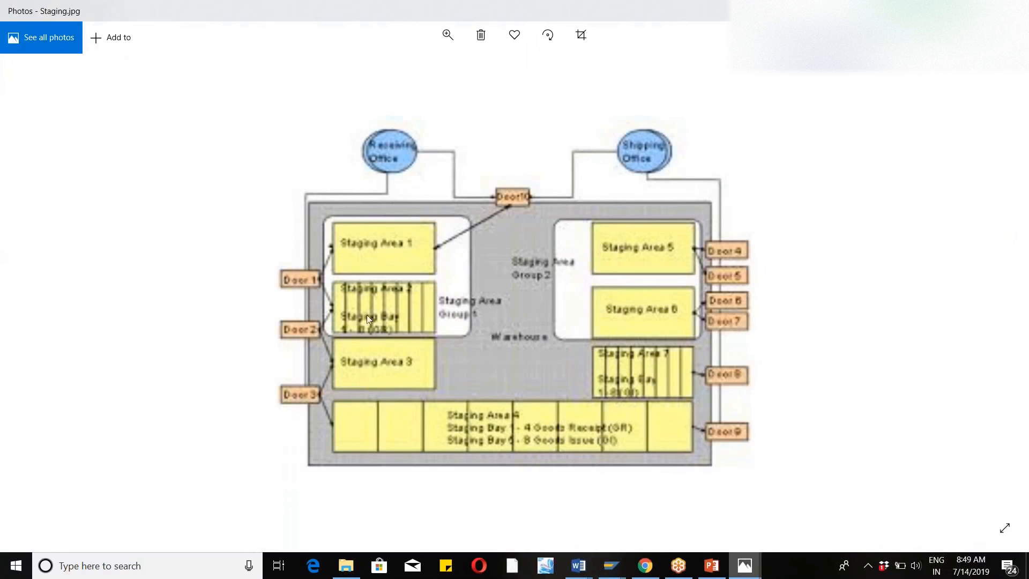
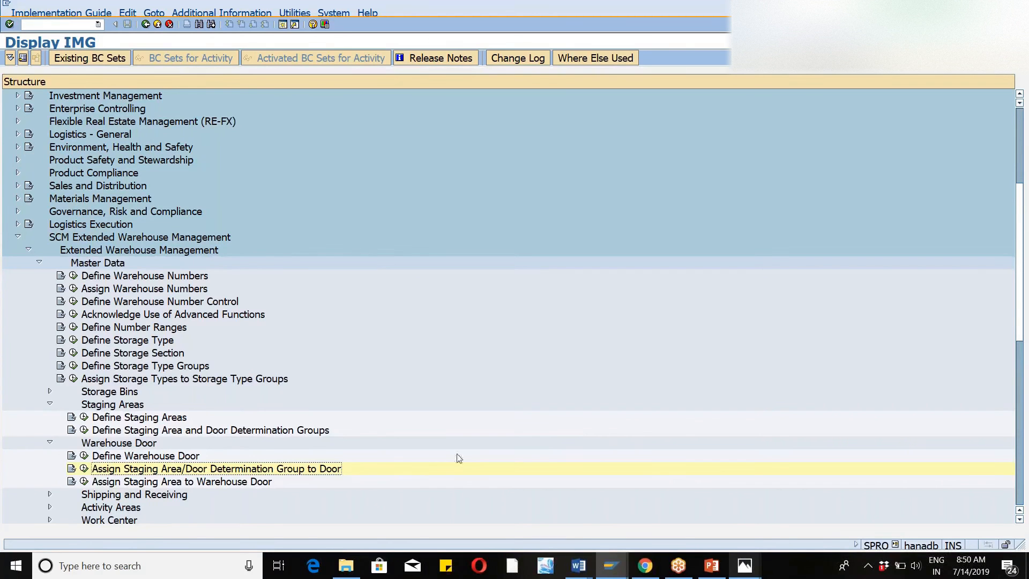
Step: Look up the staging area/door determination group entries for warehouse WM46 door DOR1, mark the ZW46 rows for DOR1 and DOR2, and return to the IMG structure
{"action": "left_click", "coordinate": [85, 469]}
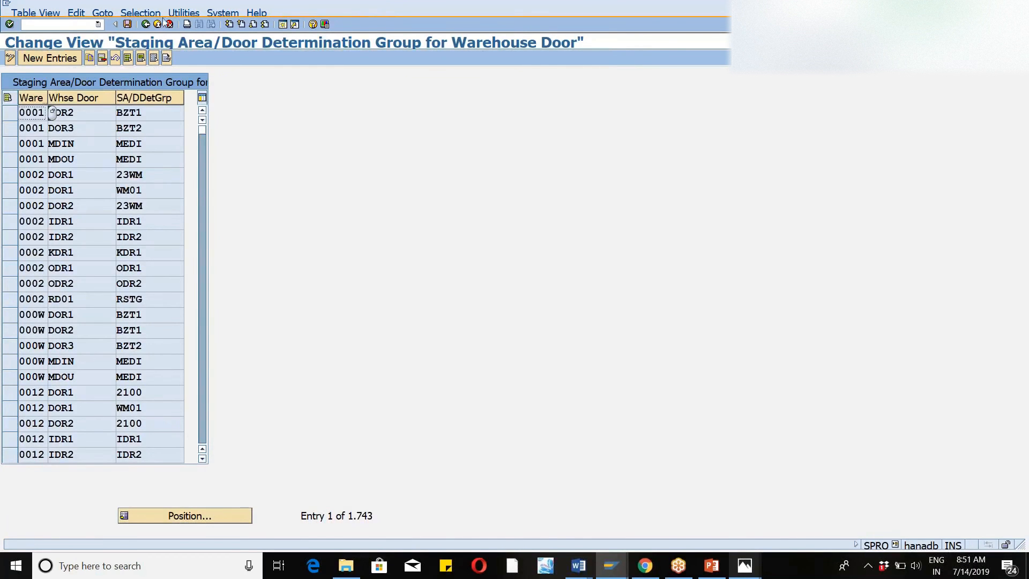
{"action": "left_click", "coordinate": [148, 25]}
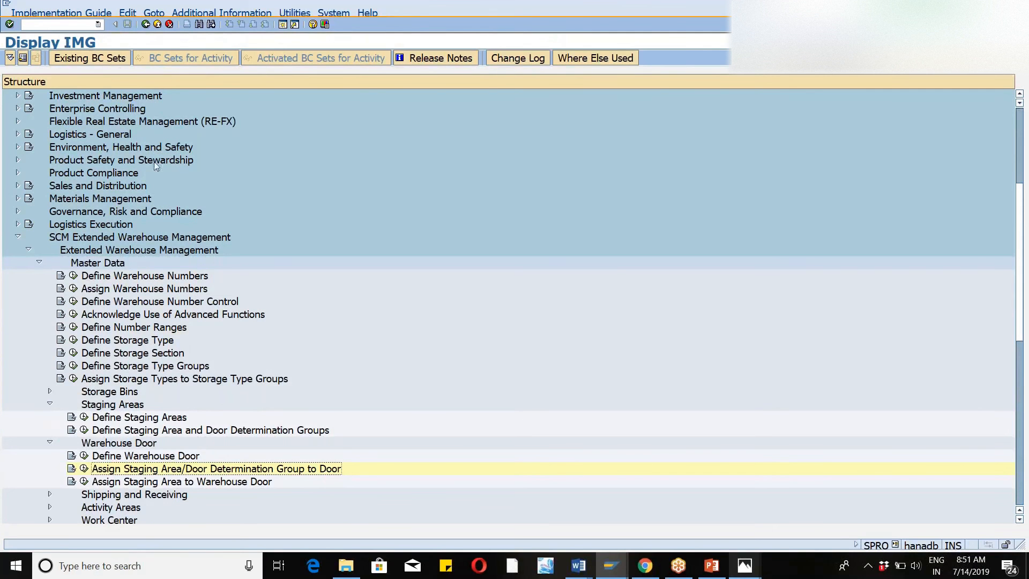
{"action": "left_click", "coordinate": [85, 468]}
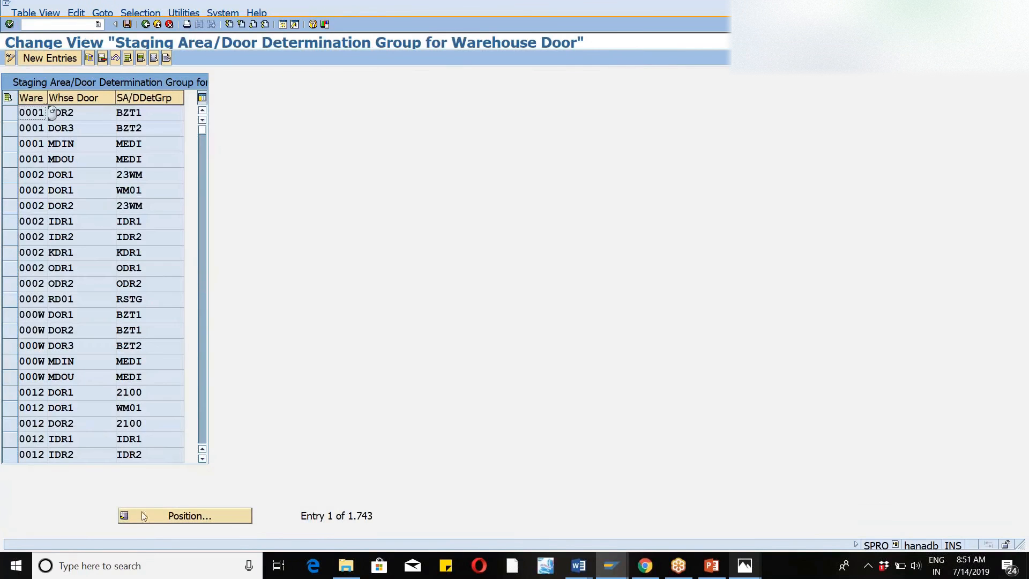
{"action": "left_click", "coordinate": [159, 520]}
{"action": "type", "text": "wm46"}
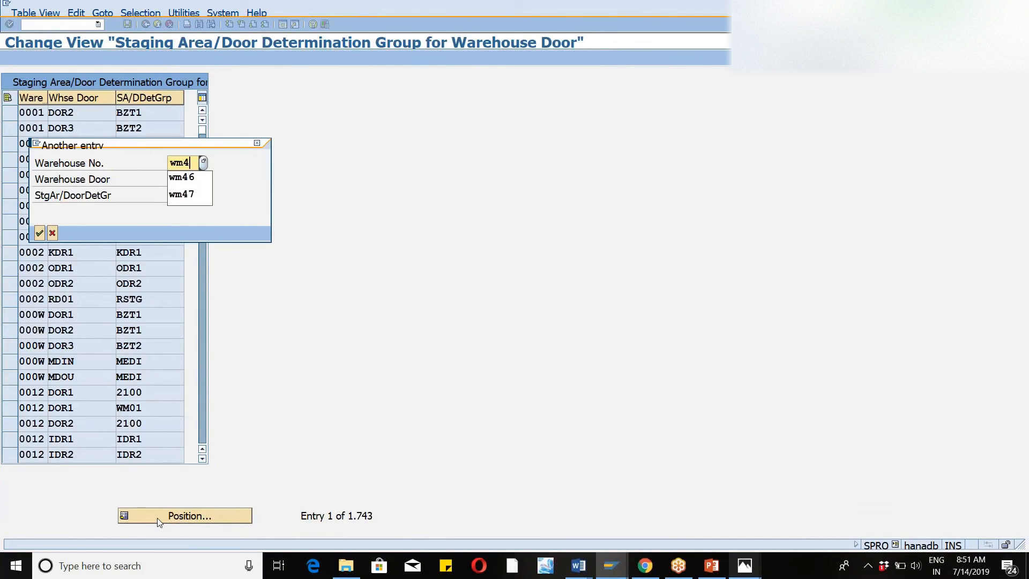
{"action": "key", "text": "Tab"}
{"action": "type", "text": "dor1"}
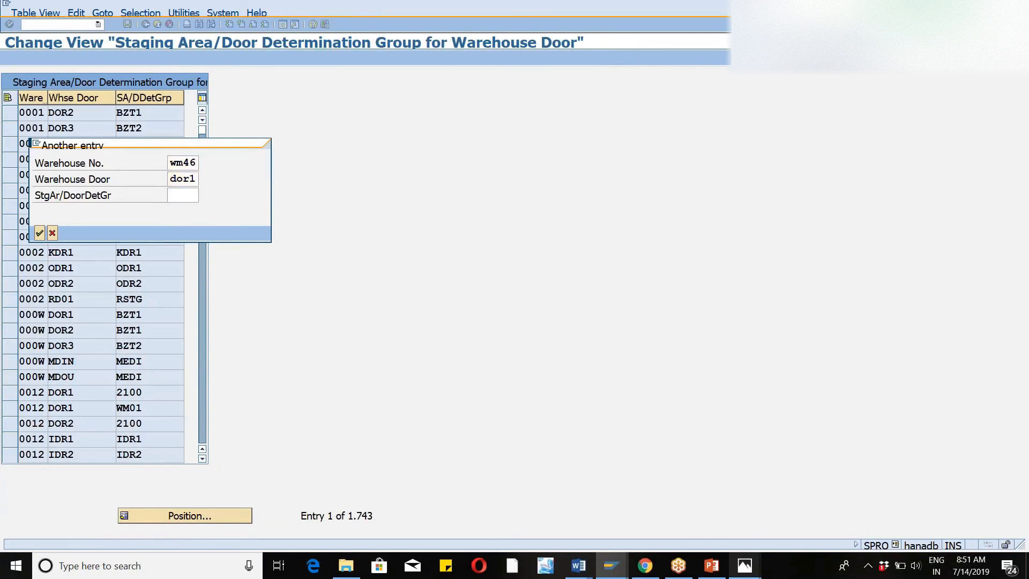
{"action": "key", "text": "Return"}
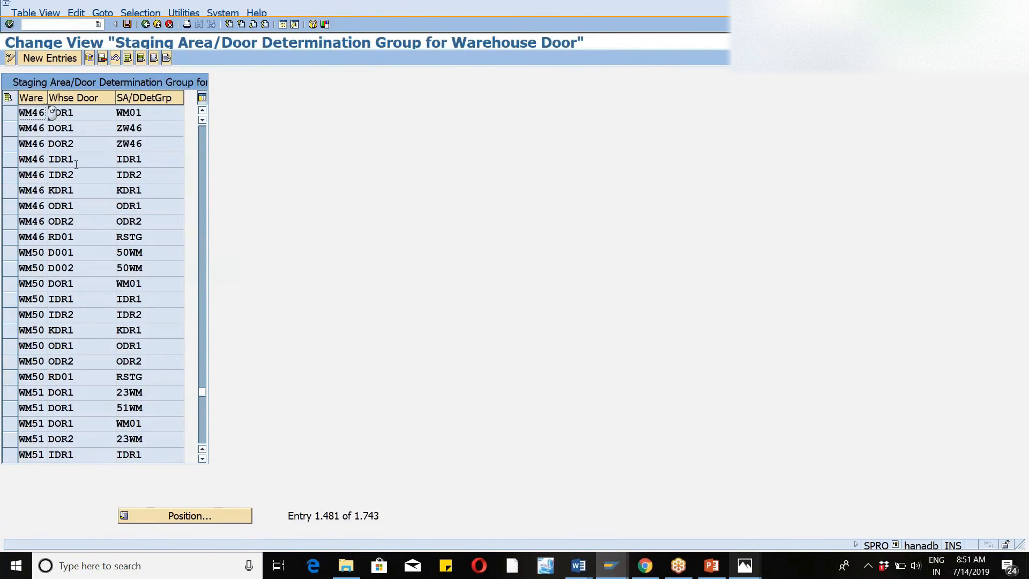
{"action": "left_click", "coordinate": [9, 131]}
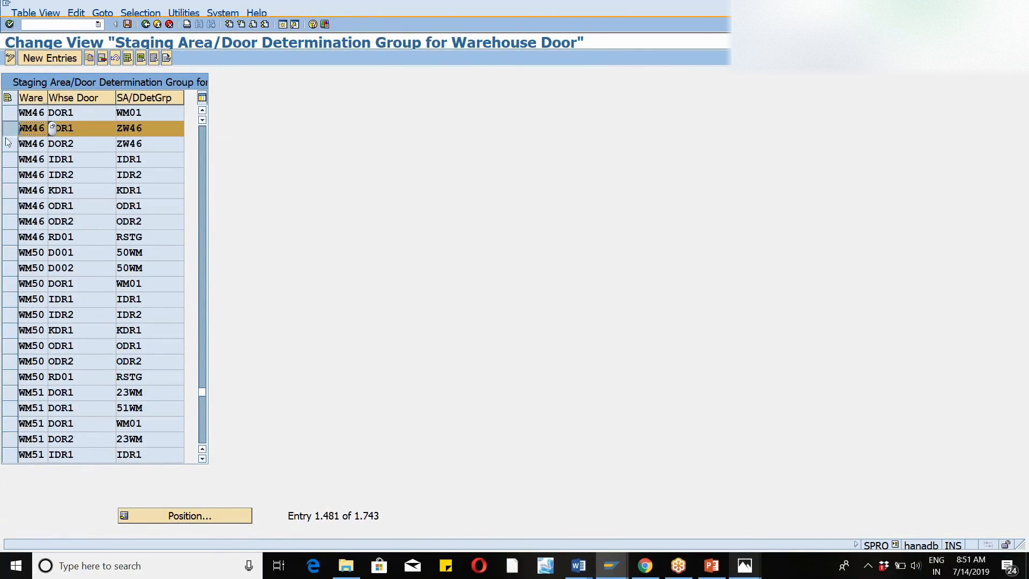
{"action": "left_click", "coordinate": [9, 144]}
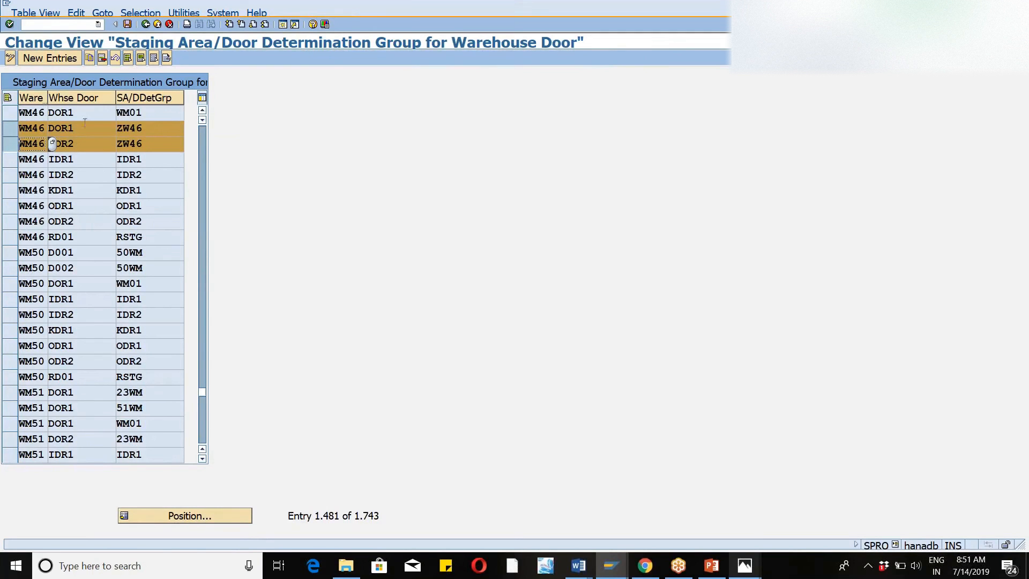
{"action": "left_click", "coordinate": [146, 25]}
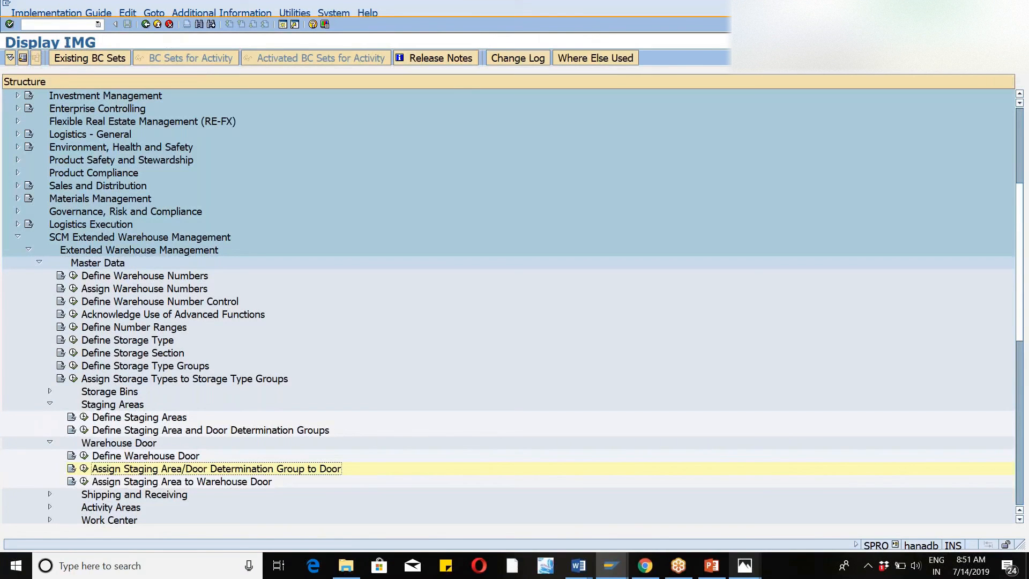
Step: Assign staging area/door determination group ZW46 to warehouse product WM46-DEC1 through transaction /n/scwm/mat1, save, and return to the initial screen
{"action": "left_click", "coordinate": [98, 25]}
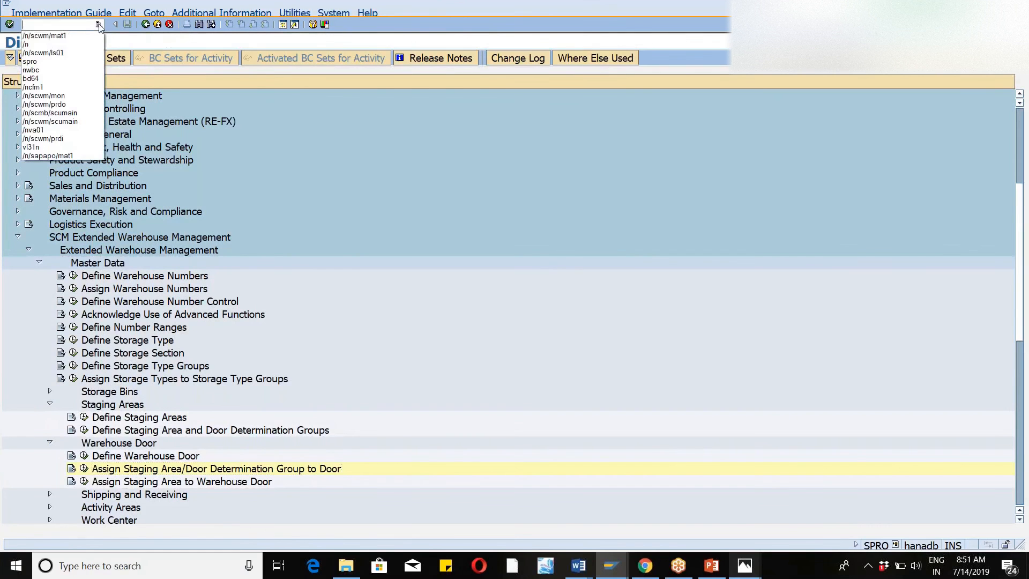
{"action": "left_click", "coordinate": [60, 35]}
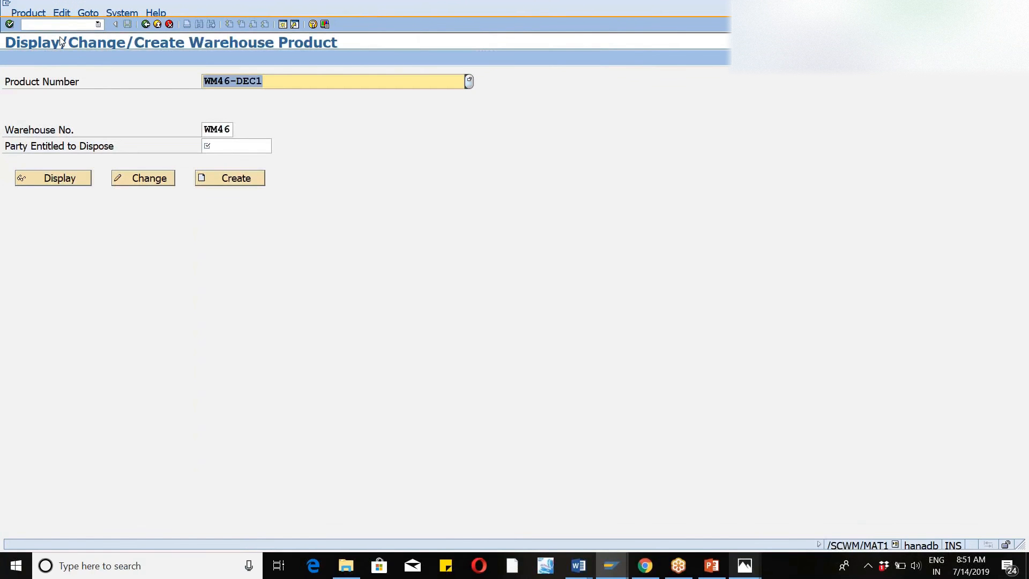
{"action": "left_click", "coordinate": [144, 179]}
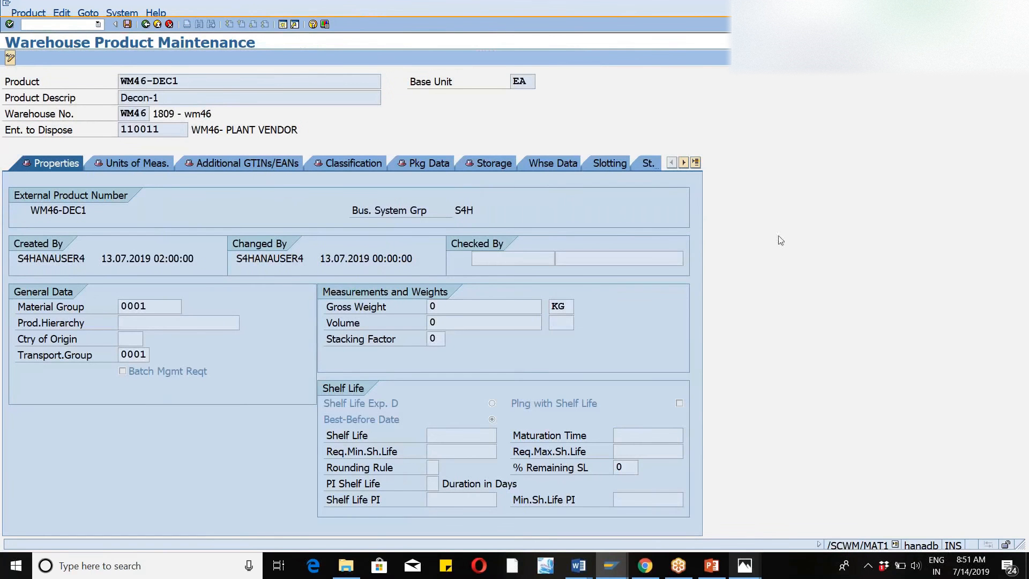
{"action": "left_click", "coordinate": [538, 160]}
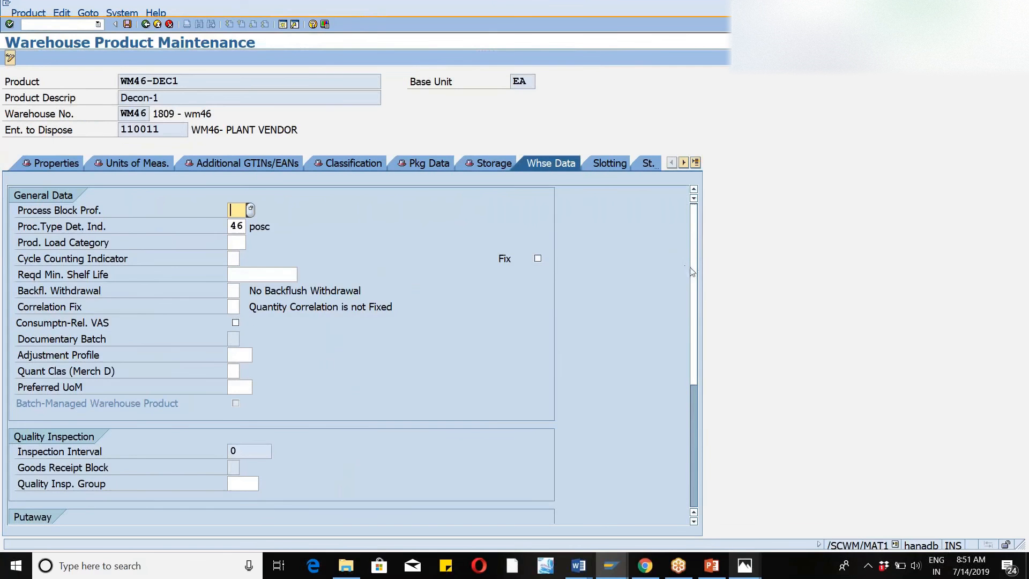
{"action": "scroll", "coordinate": [687, 384], "scroll_direction": "down", "scroll_amount": 3}
{"action": "scroll", "coordinate": [688, 383], "scroll_direction": "down", "scroll_amount": 3}
{"action": "left_click", "coordinate": [252, 484]}
{"action": "type", "text": "zw46"}
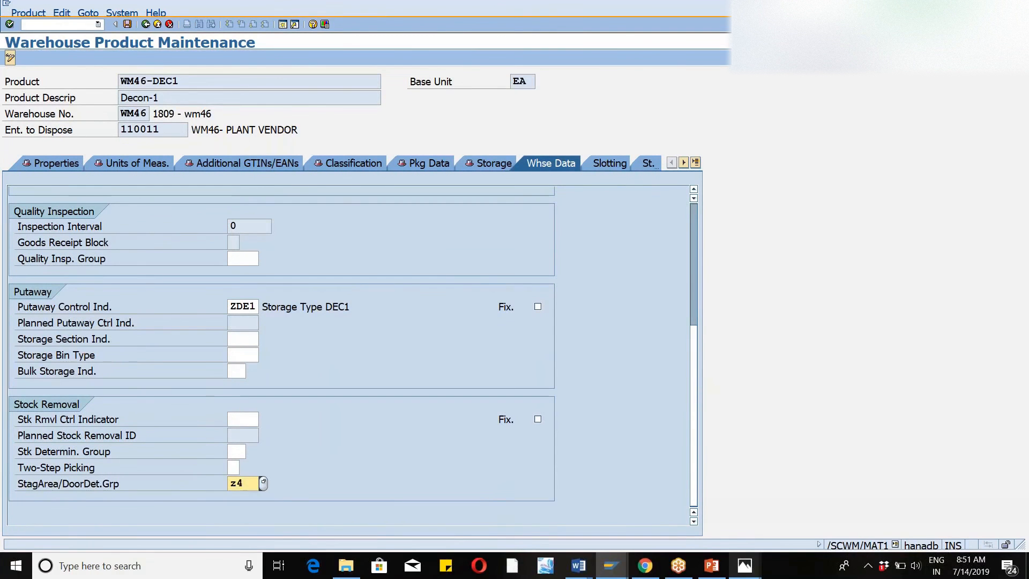
{"action": "key", "text": "Return"}
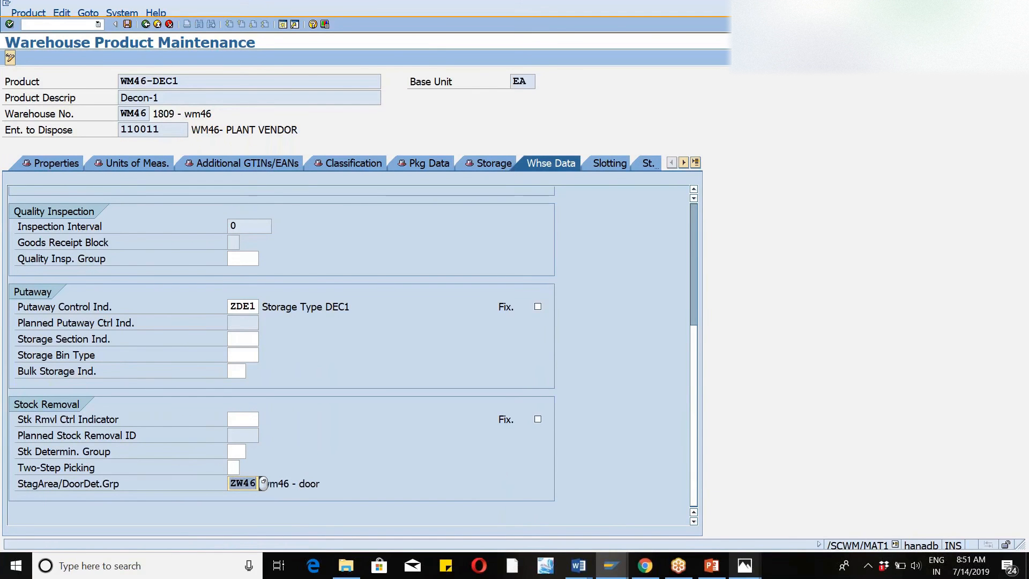
{"action": "left_click", "coordinate": [127, 24]}
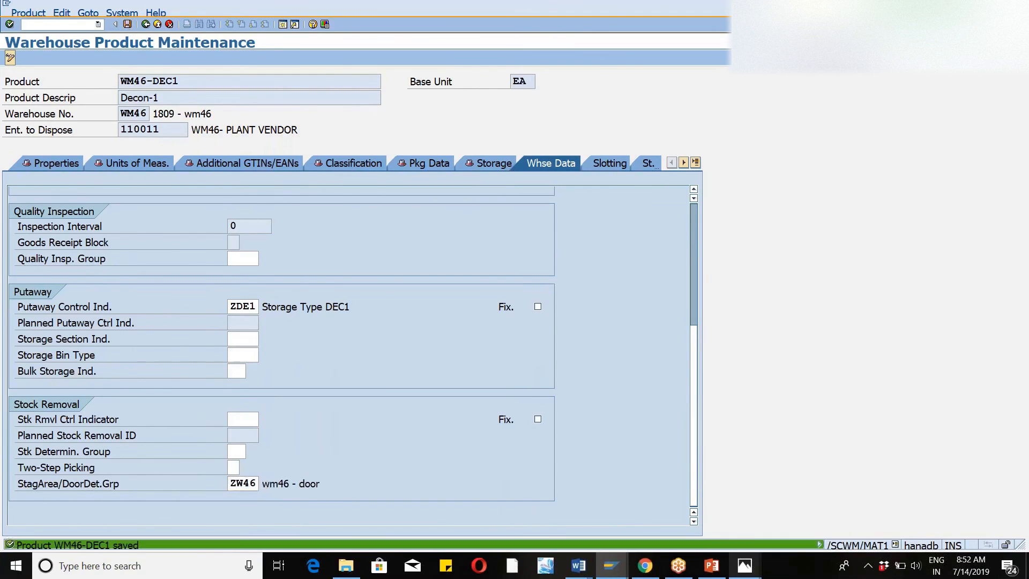
{"action": "left_click", "coordinate": [145, 25]}
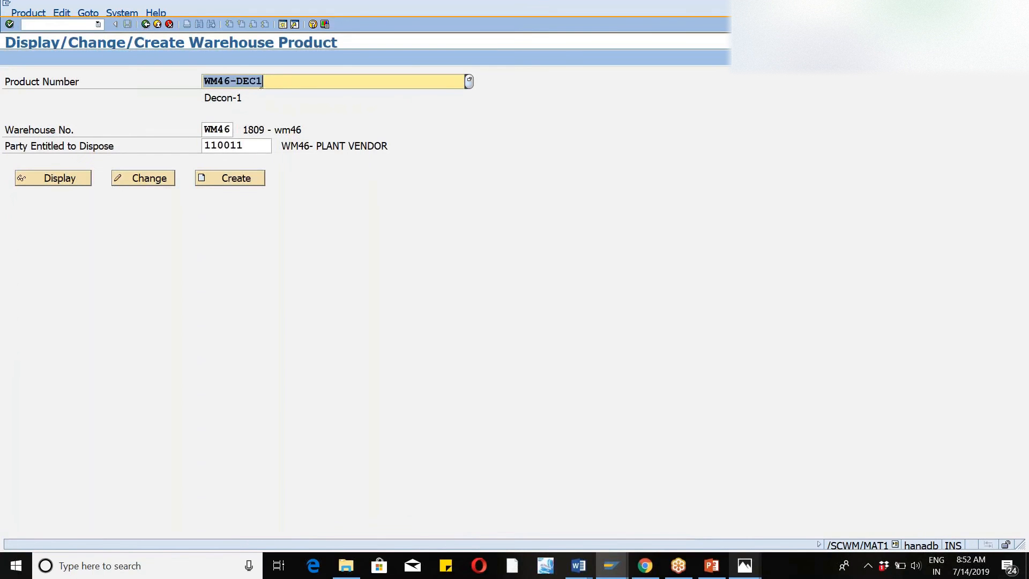
Step: Assign staging area/door determination group ZW46 to warehouse product WM46-DEC2, save the product, and return to the initial screen
{"action": "left_click", "coordinate": [269, 83]}
{"action": "key", "text": "BackSpace"}
{"action": "type", "text": "2"}
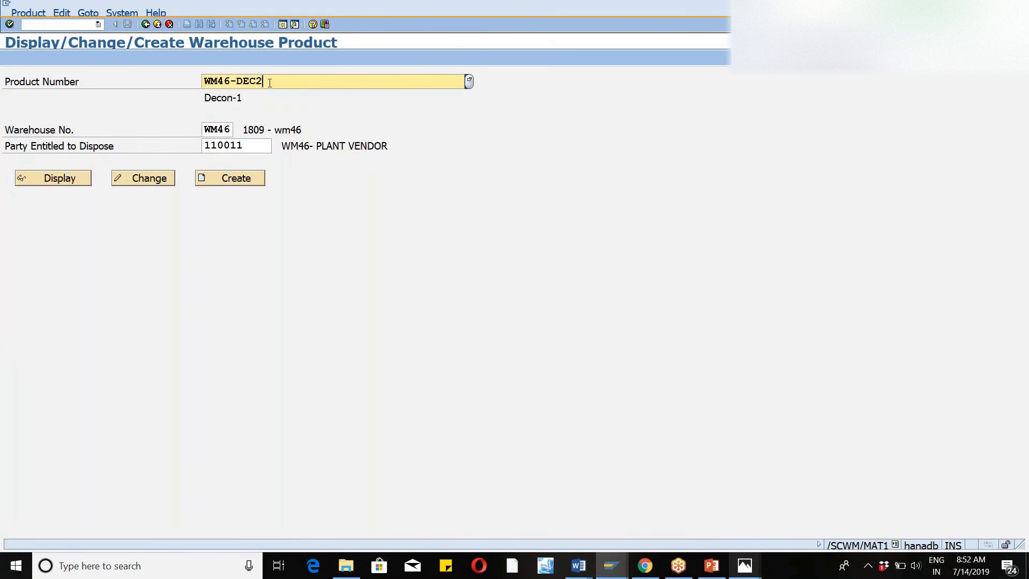
{"action": "left_click", "coordinate": [138, 184]}
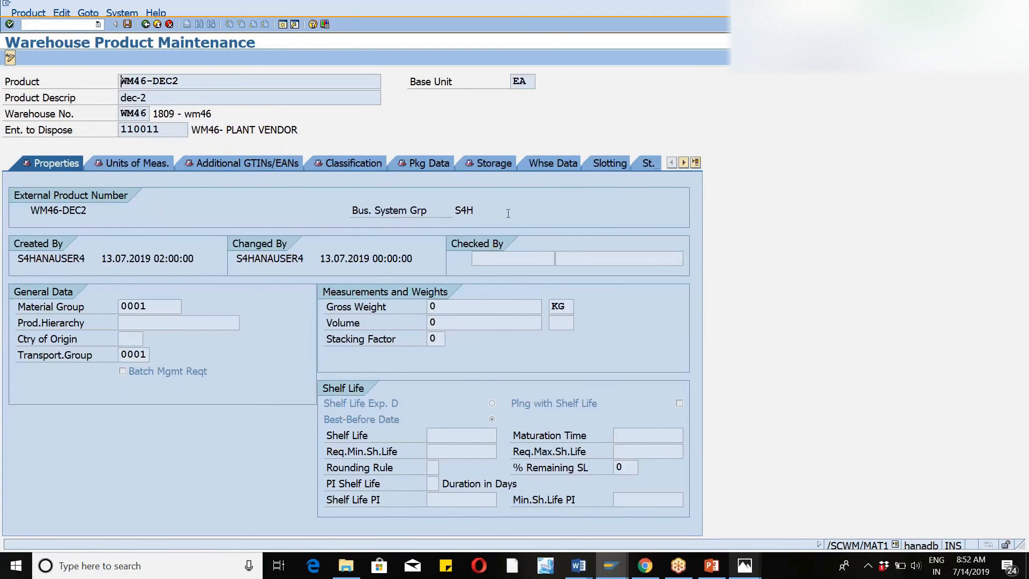
{"action": "left_click", "coordinate": [548, 162]}
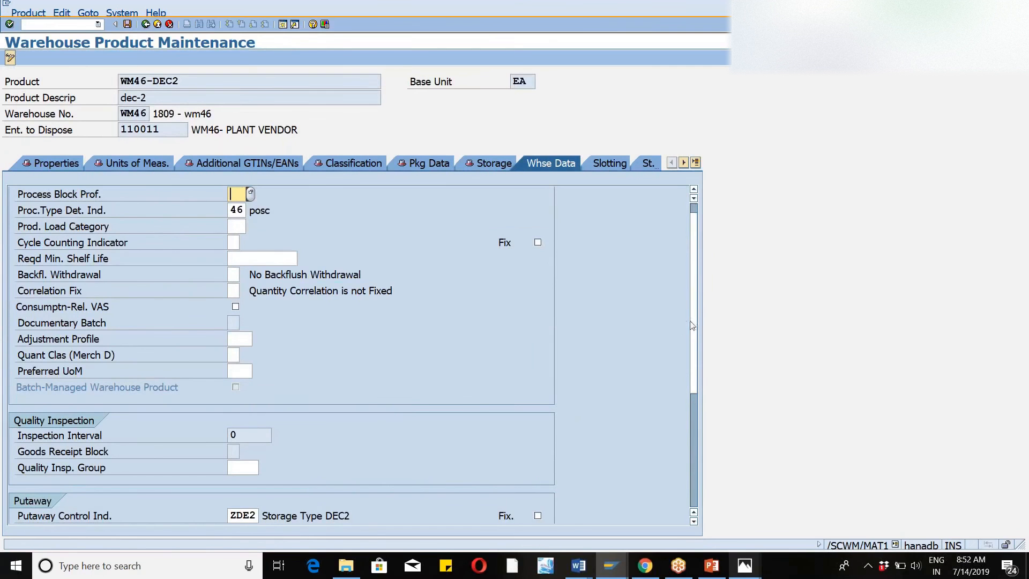
{"action": "scroll", "coordinate": [694, 324], "scroll_direction": "down", "scroll_amount": 5}
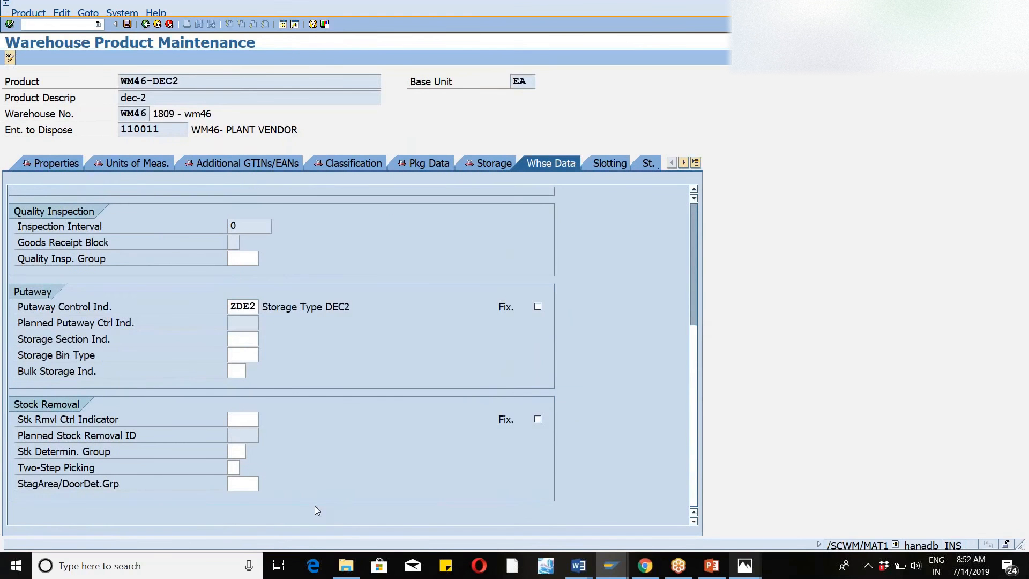
{"action": "left_click", "coordinate": [241, 483]}
{"action": "type", "text": "zw"}
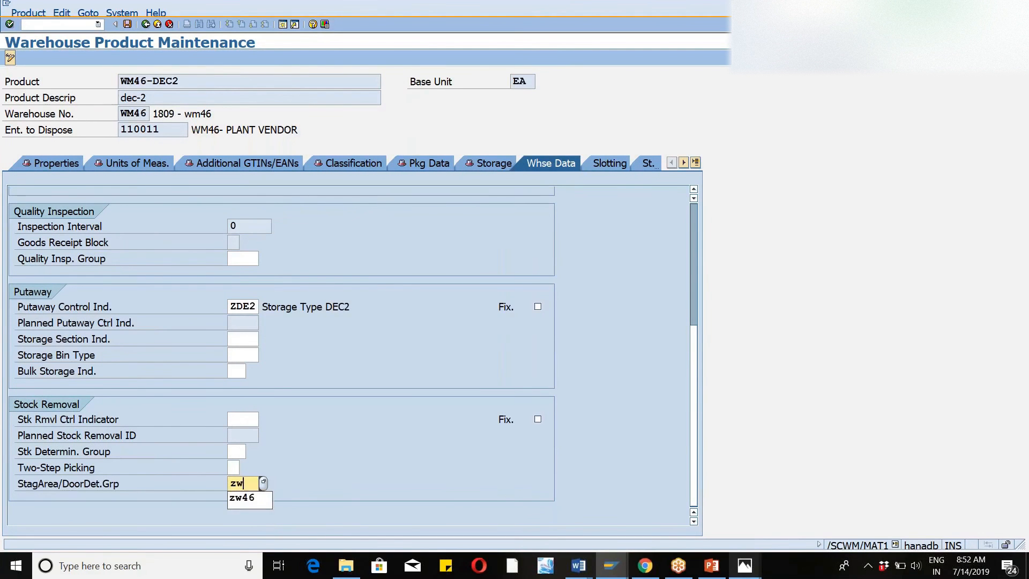
{"action": "type", "text": "46"}
{"action": "key", "text": "Return"}
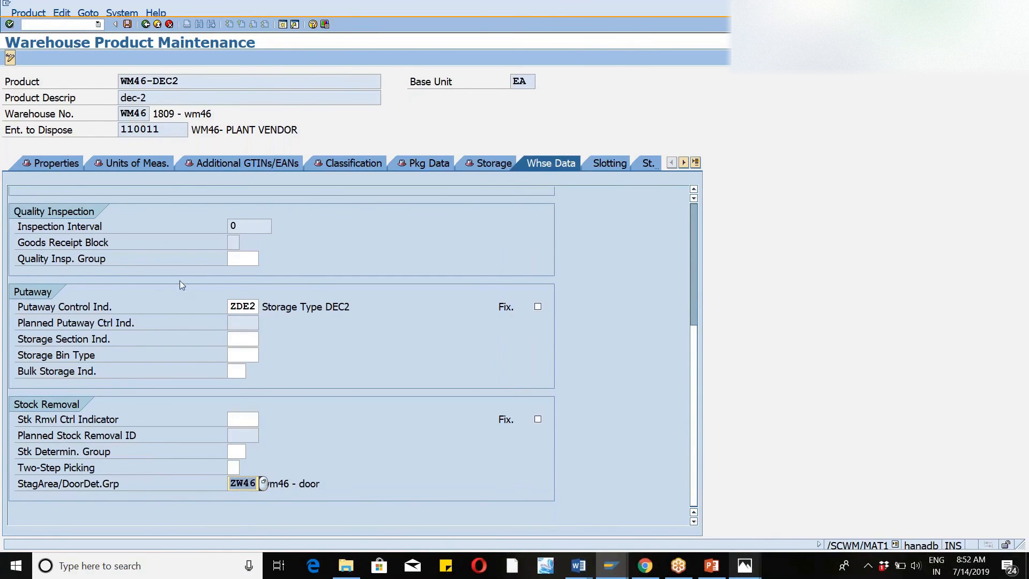
{"action": "left_click", "coordinate": [129, 26]}
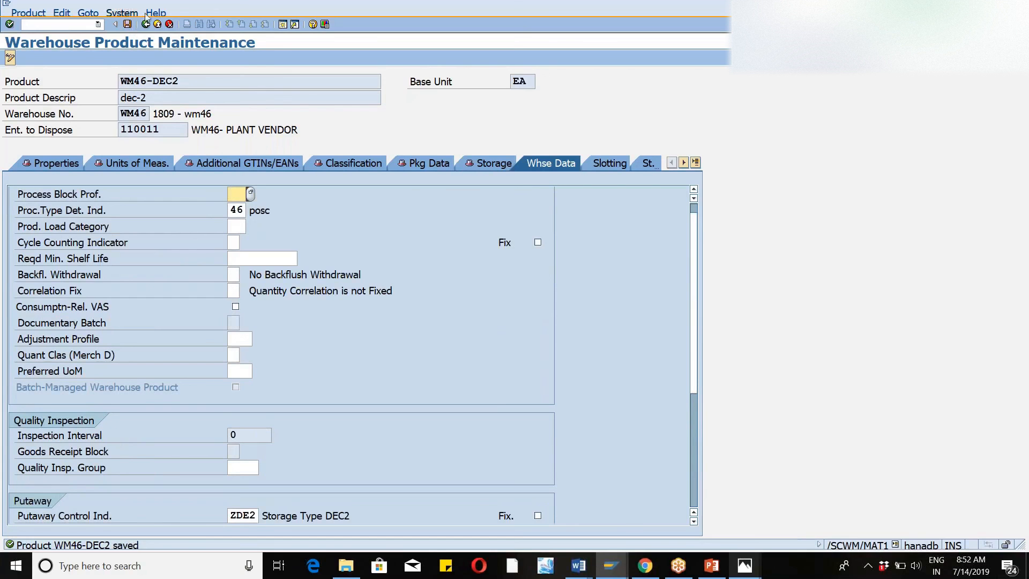
{"action": "left_click", "coordinate": [127, 26]}
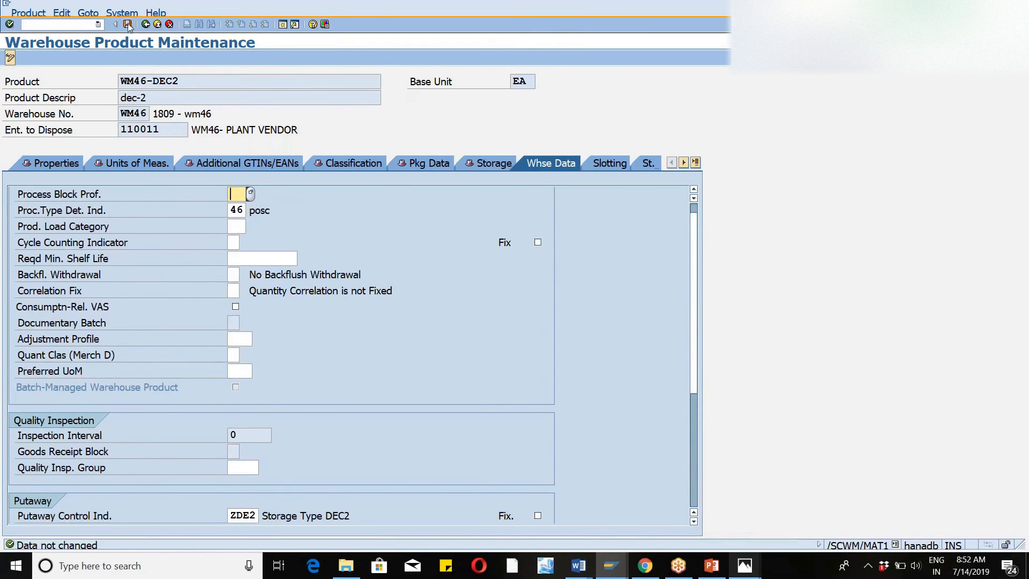
{"action": "left_click", "coordinate": [145, 25]}
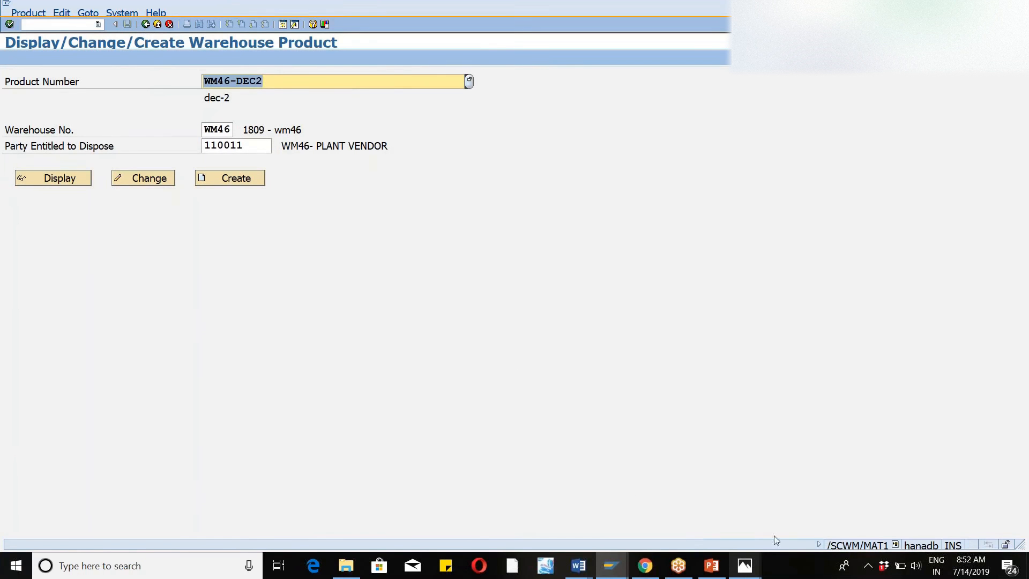
Step: Switch to the deconsolidation process document in Word, review its list of configuration steps, and return to SAP
{"action": "mouse_move", "coordinate": [745, 575]}
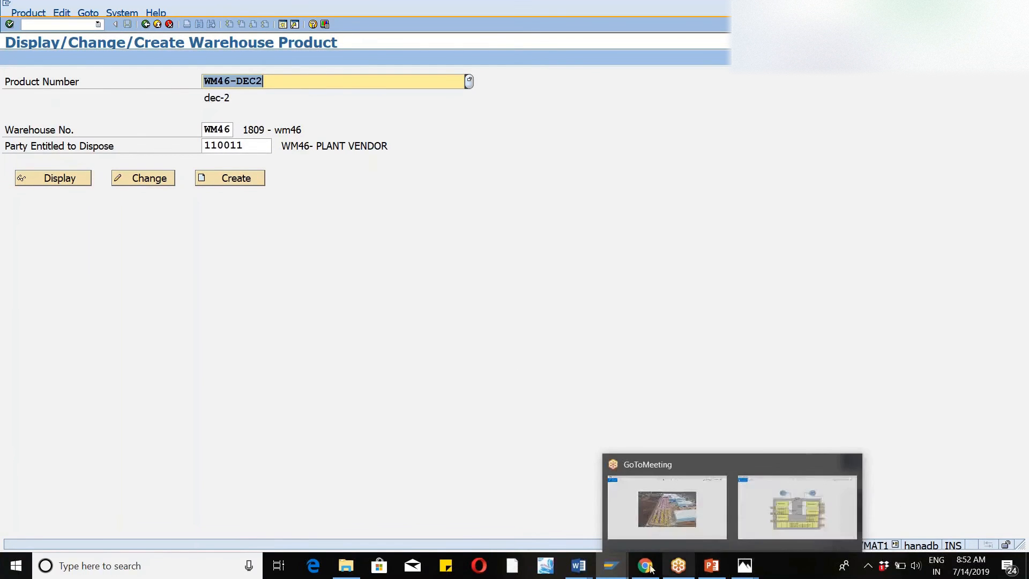
{"action": "mouse_move", "coordinate": [587, 567]}
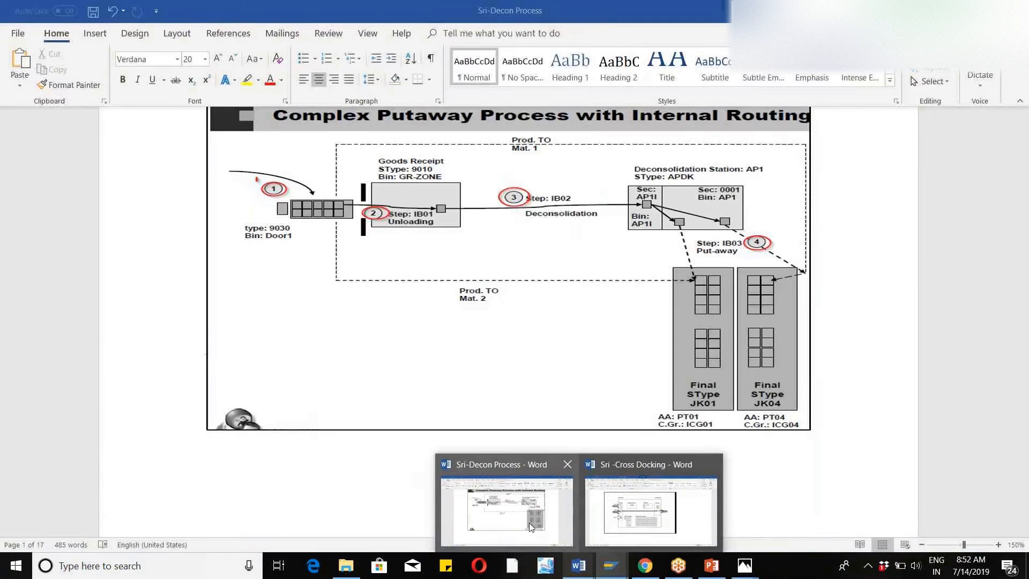
{"action": "left_click", "coordinate": [529, 523]}
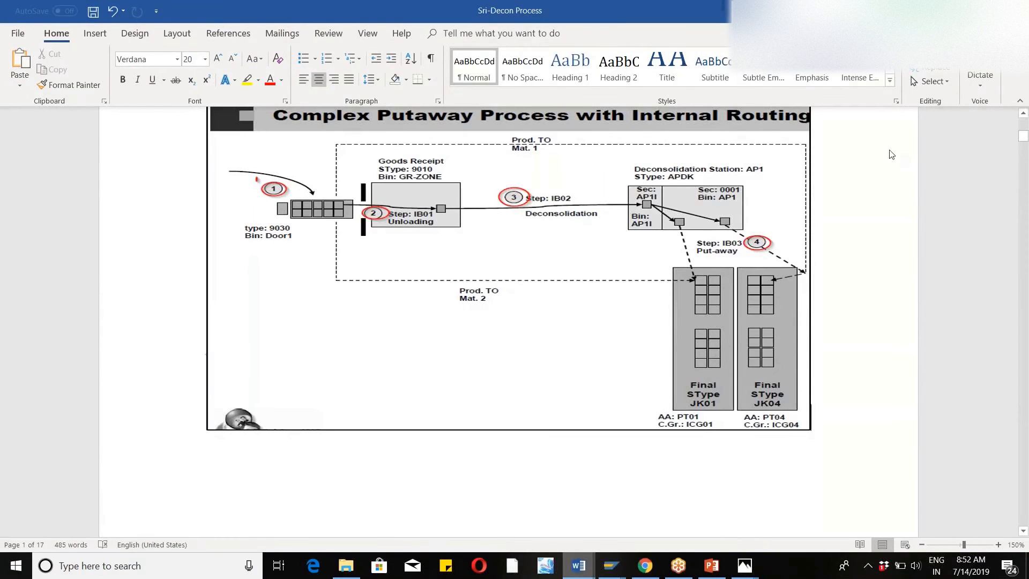
{"action": "left_click_drag", "start_coordinate": [1024, 136], "coordinate": [1024, 300]}
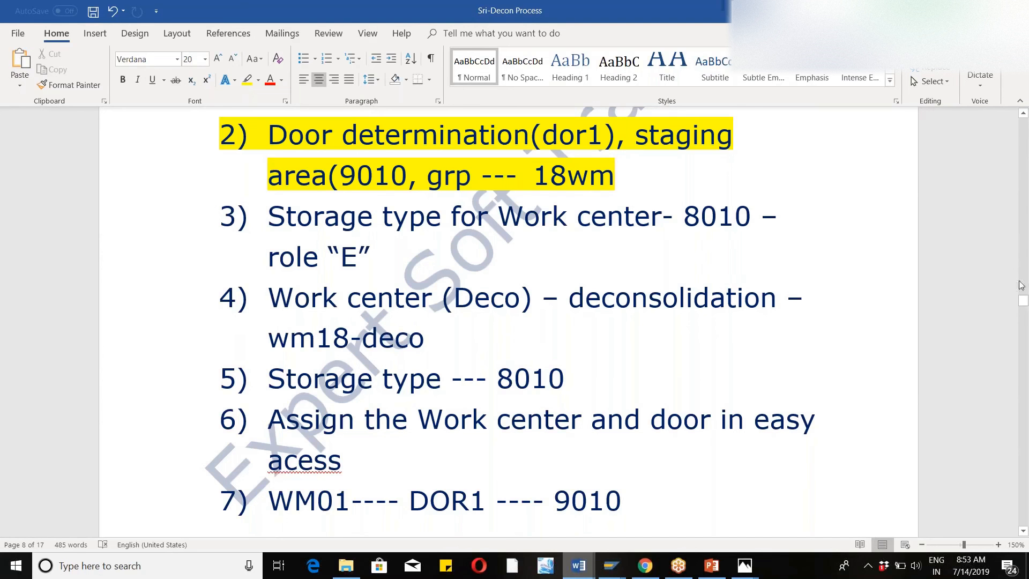
{"action": "left_click", "coordinate": [1023, 304]}
{"action": "left_click_drag", "start_coordinate": [1024, 308], "coordinate": [1024, 311]}
{"action": "key", "text": "alt+Tab"}
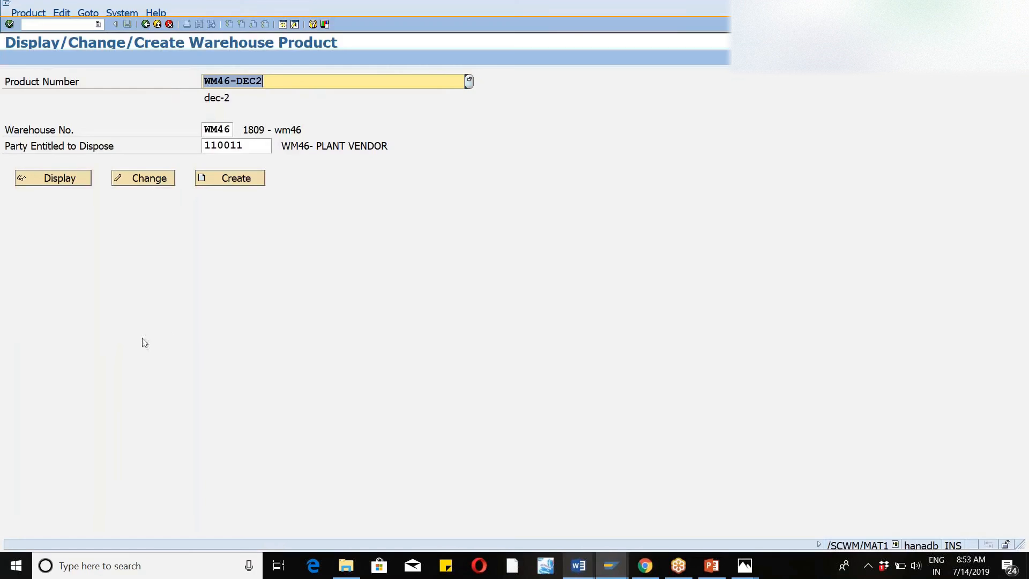
Step: Leave the product transaction and open Assign Door Storage Bin and Supply Chain Unit (/SCWM/DOOR_SCU) at door DOR1's storage bin
{"action": "left_click", "coordinate": [157, 24]}
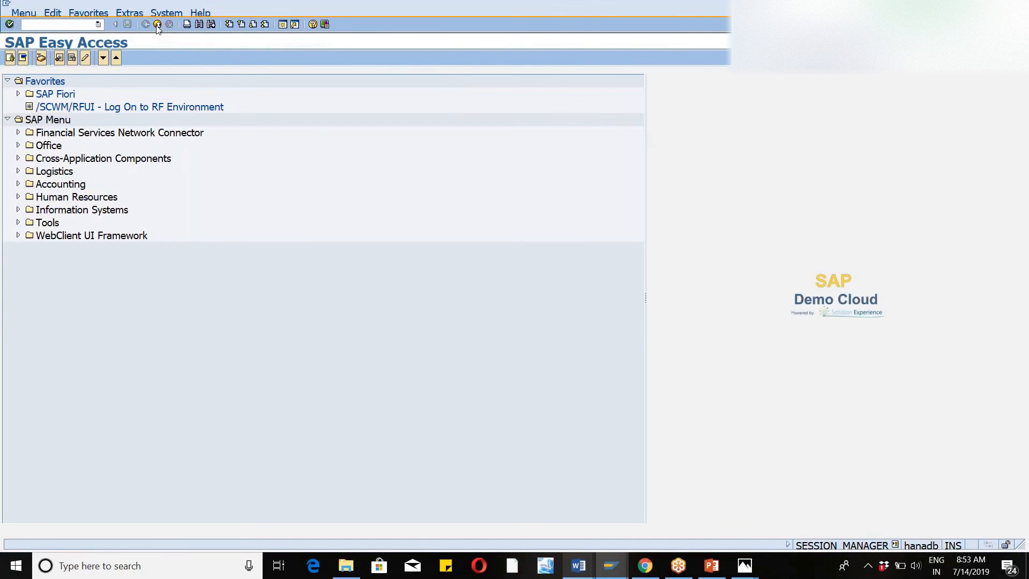
{"action": "left_click", "coordinate": [18, 171]}
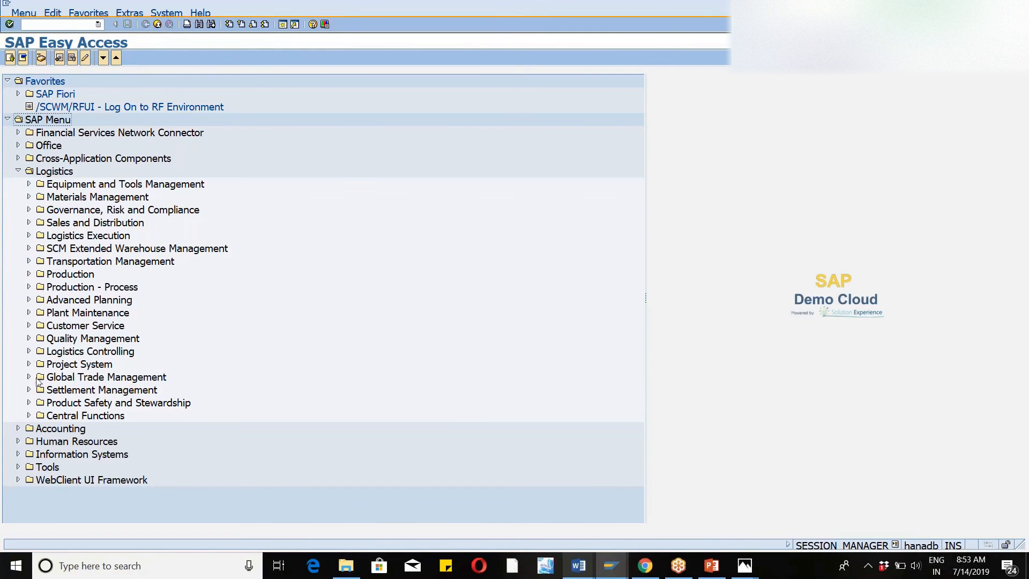
{"action": "left_click", "coordinate": [29, 248]}
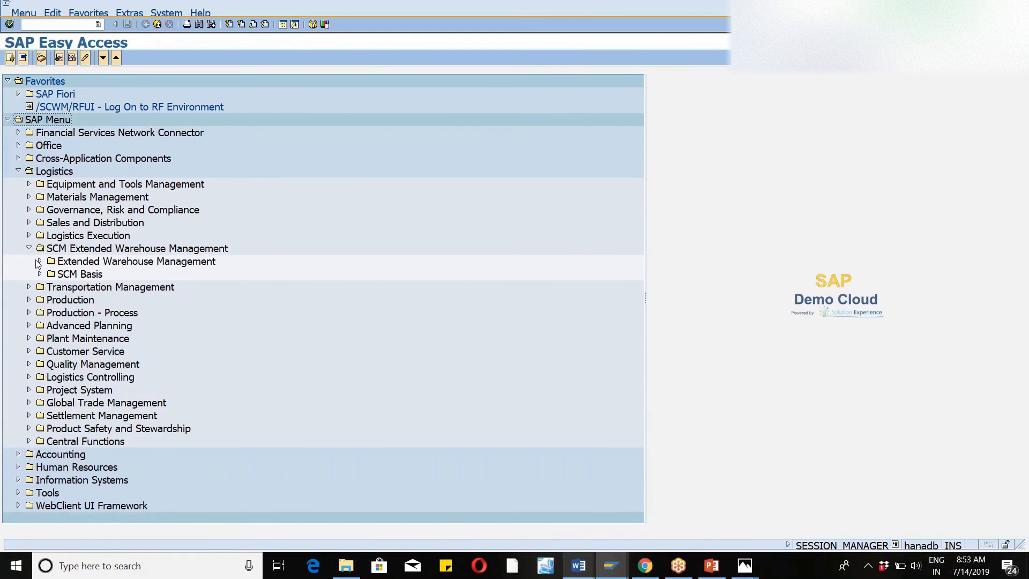
{"action": "left_click", "coordinate": [39, 261]}
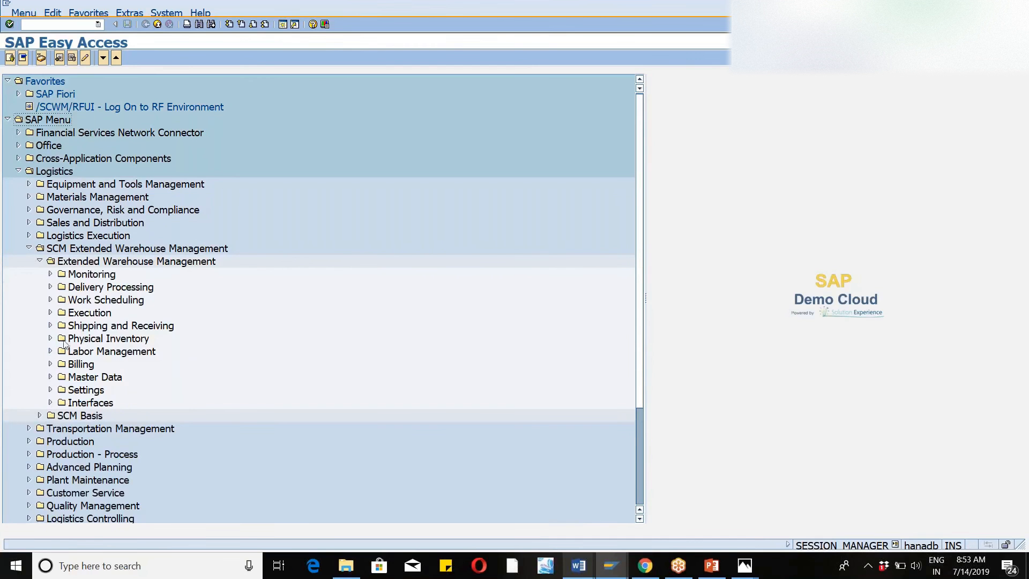
{"action": "left_click", "coordinate": [51, 376]}
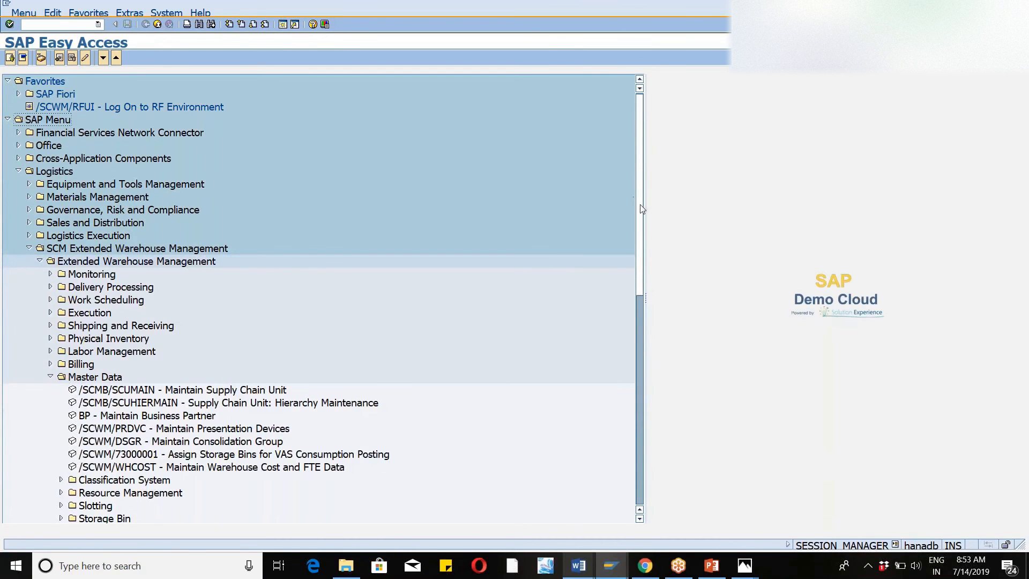
{"action": "left_click_drag", "start_coordinate": [641, 213], "coordinate": [641, 314]}
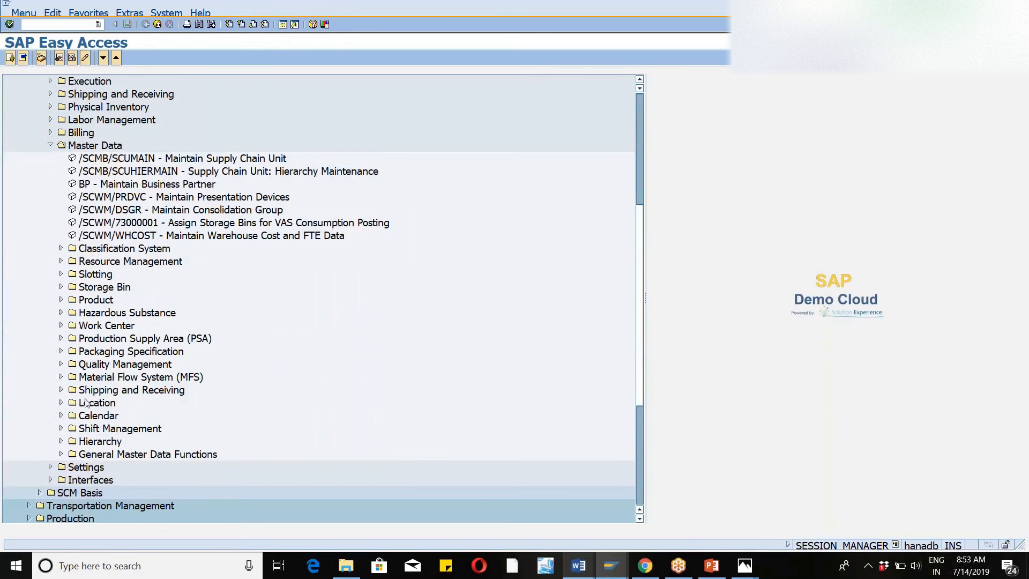
{"action": "left_click", "coordinate": [60, 391]}
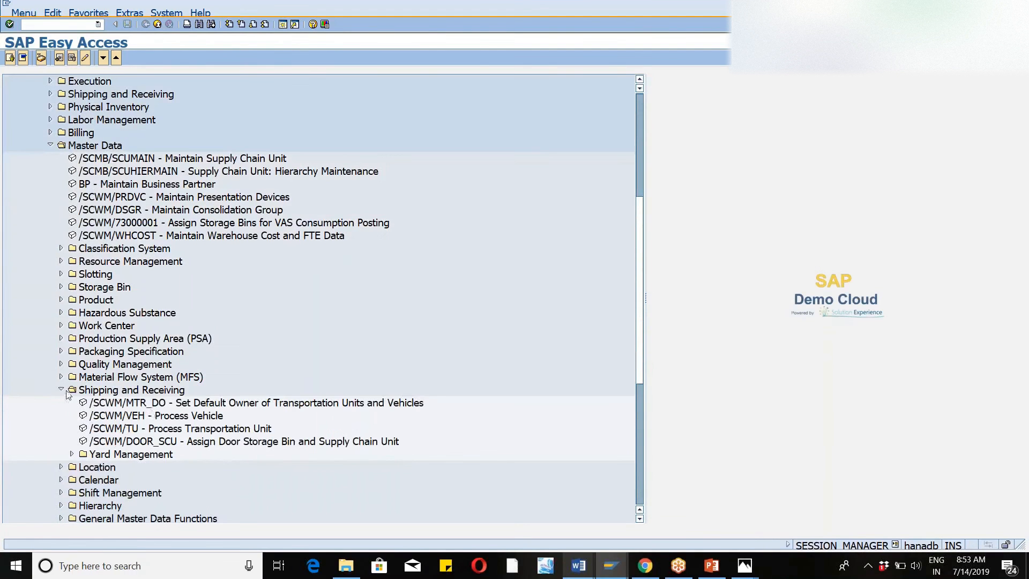
{"action": "double_click", "coordinate": [190, 445]}
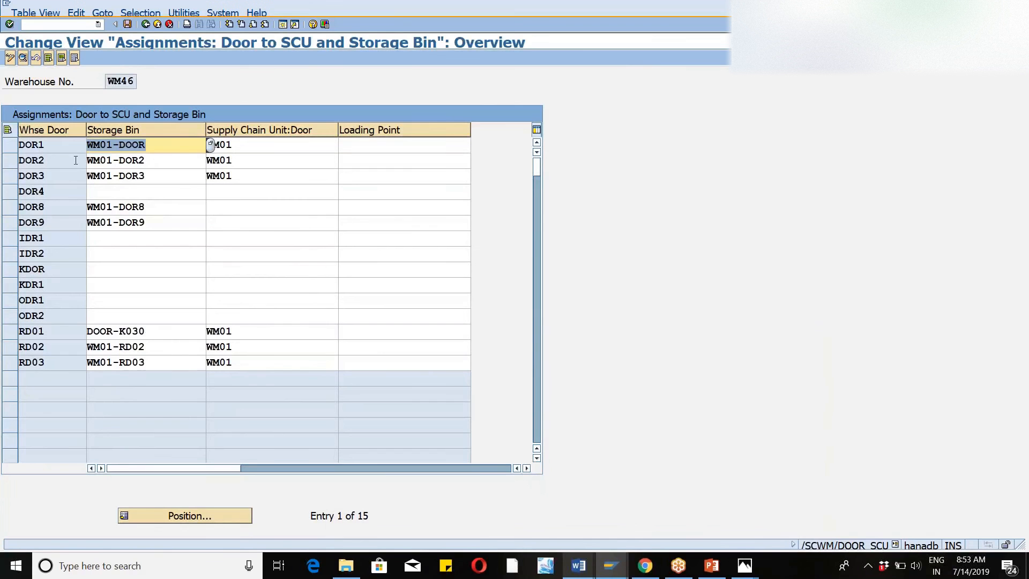
{"action": "left_click", "coordinate": [171, 149]}
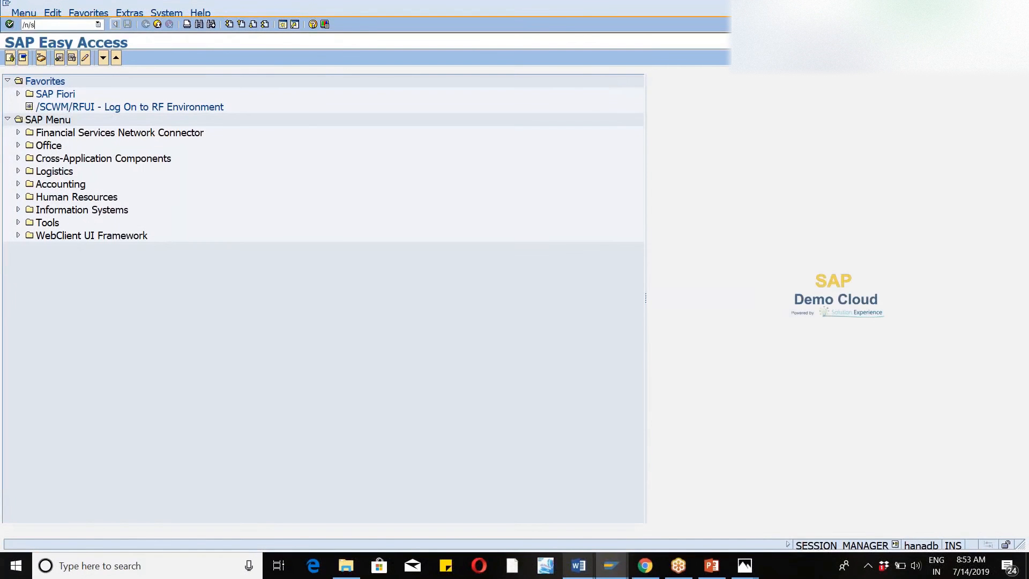
Step: Create storage bin WM46-DOR1 in warehouse WM46 with storage type 9030 through transaction /n/scwm/ls01 and save it
{"action": "type", "text": "s01"}
{"action": "key", "text": "Return"}
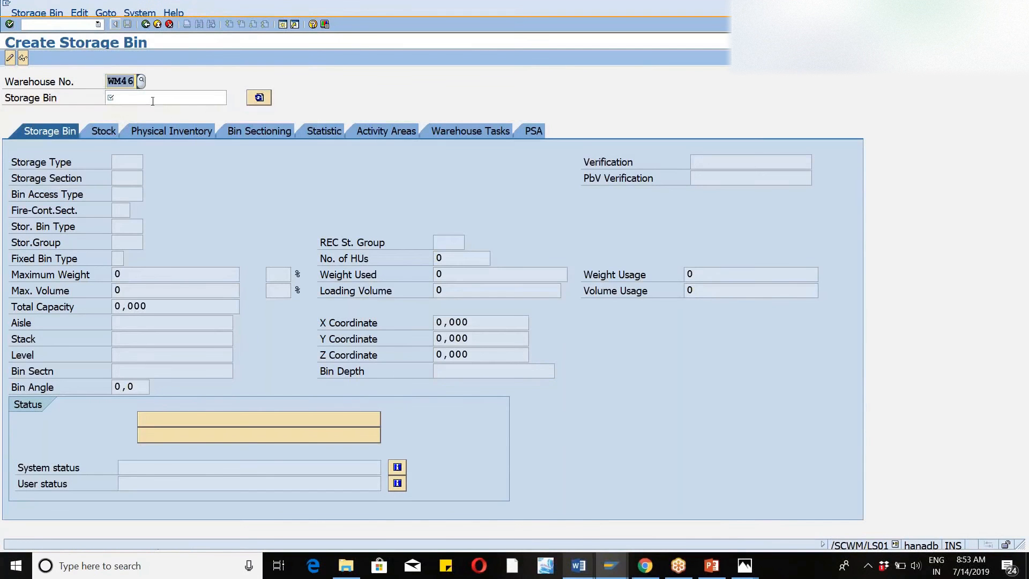
{"action": "left_click", "coordinate": [152, 101]}
{"action": "type", "text": "wm46"}
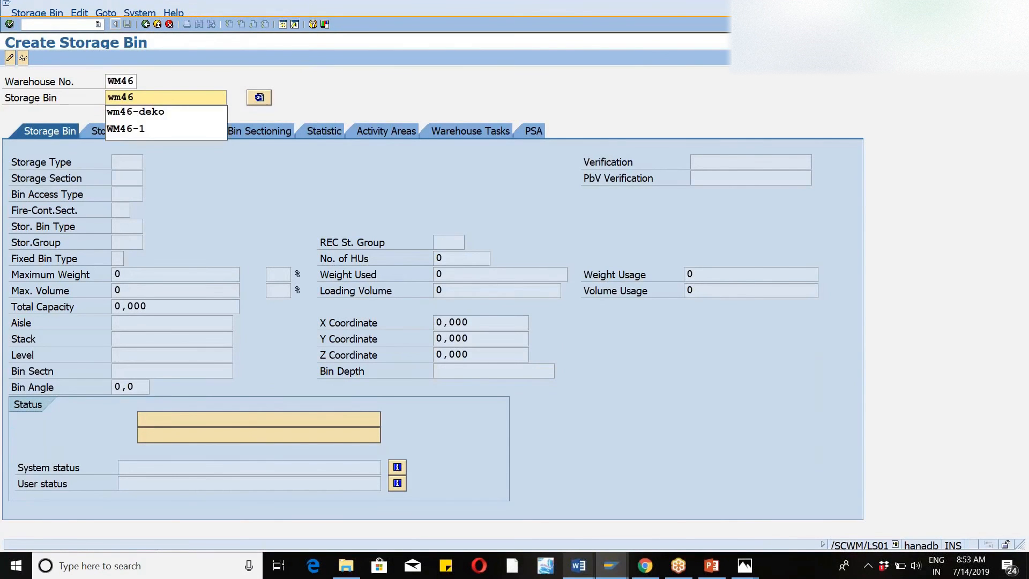
{"action": "type", "text": "-dor1"}
{"action": "key", "text": "Return"}
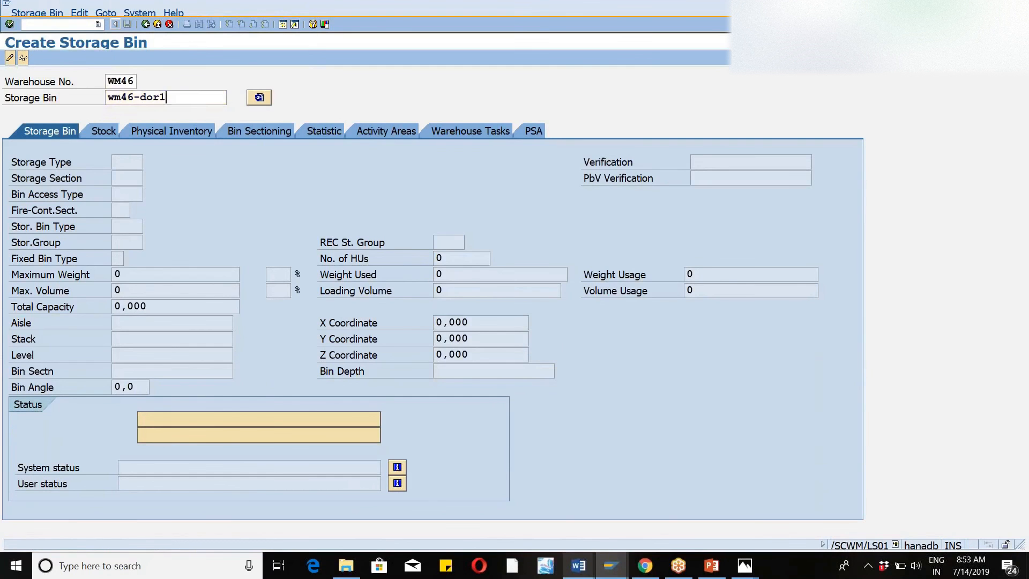
{"action": "key", "text": "Tab"}
{"action": "key", "text": "Tab"}
{"action": "type", "text": "9030"}
{"action": "key", "text": "Return"}
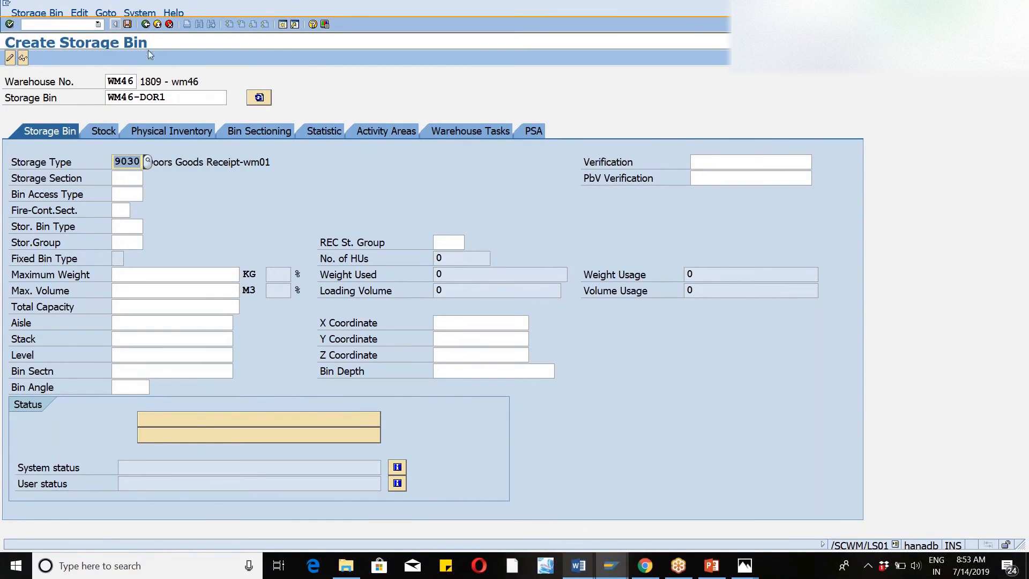
{"action": "left_click", "coordinate": [125, 30]}
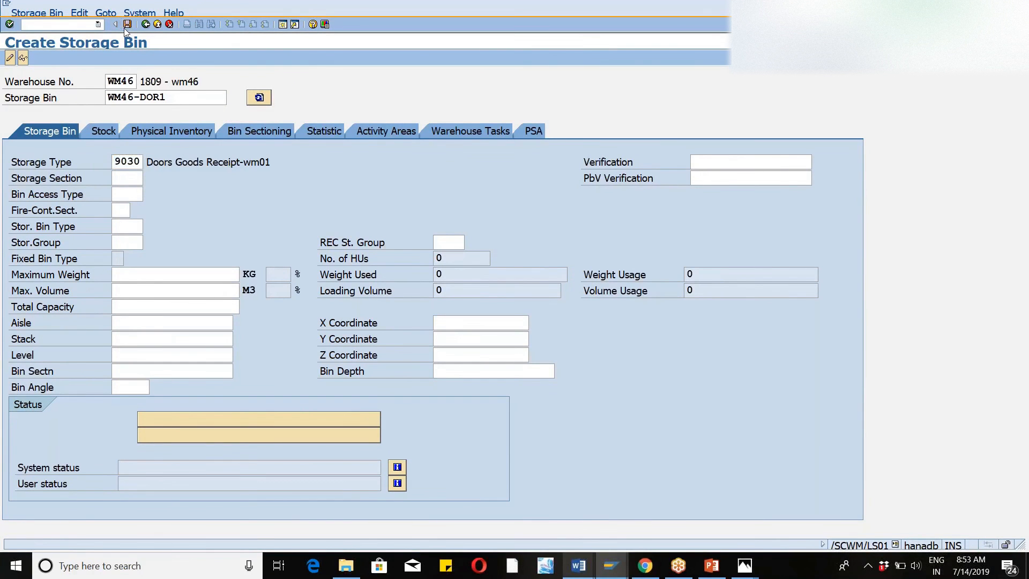
Step: Create storage bin WM46-DOR2 with storage type 9030, save it, and leave storage bin creation
{"action": "type", "text": "wm46-dor2"}
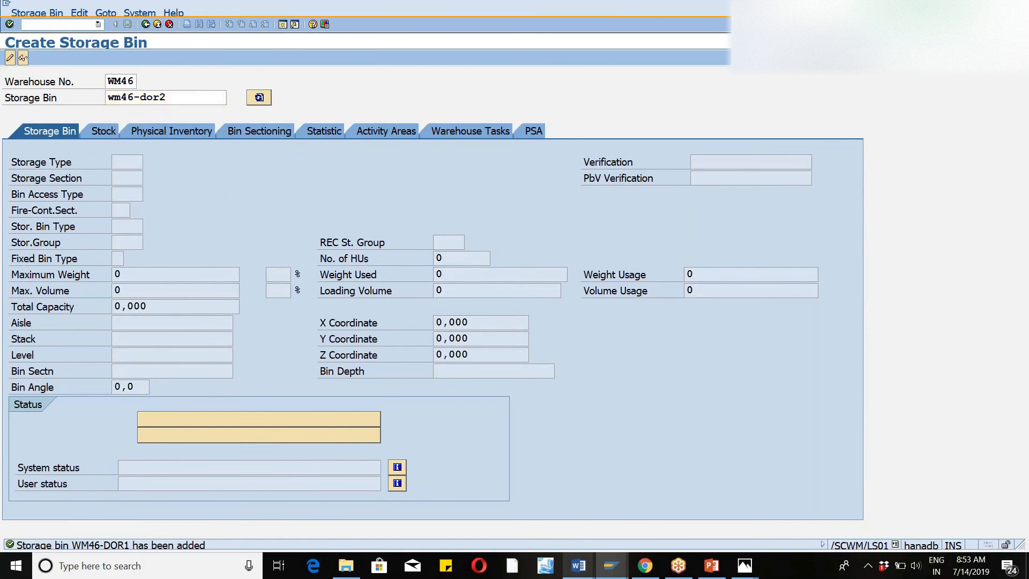
{"action": "key", "text": "Return"}
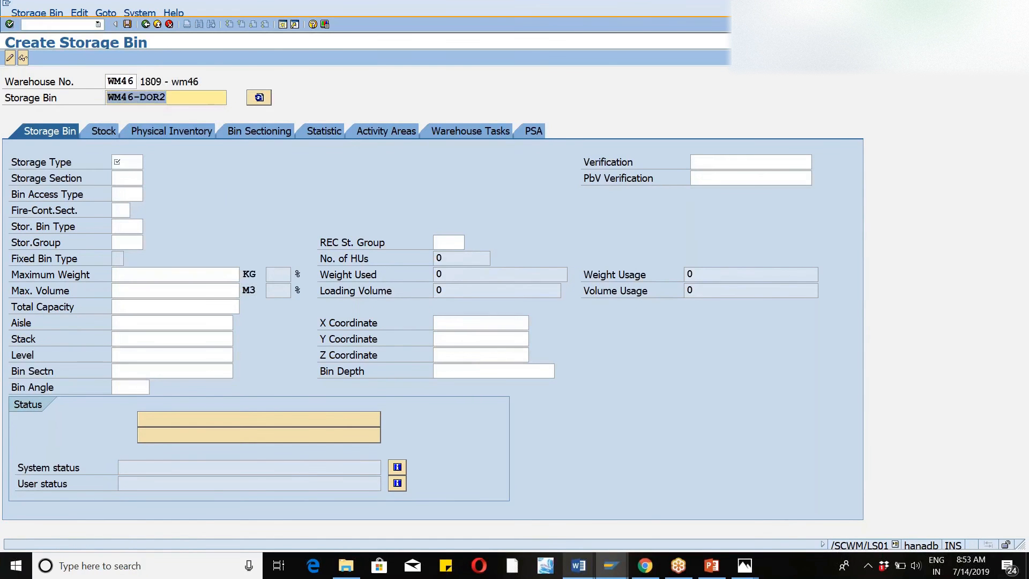
{"action": "type", "text": "9030"}
{"action": "key", "text": "Return"}
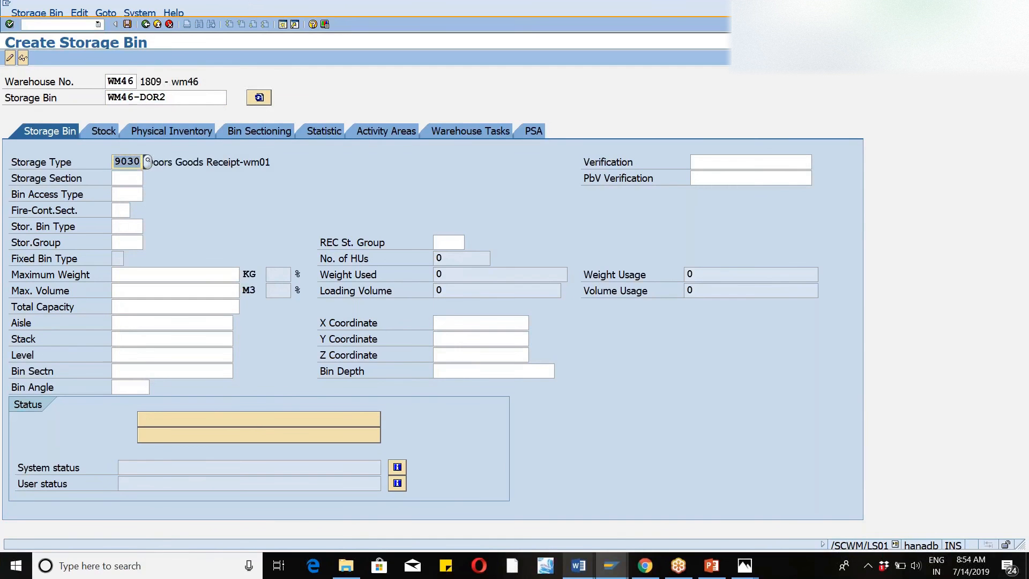
{"action": "left_click", "coordinate": [127, 25]}
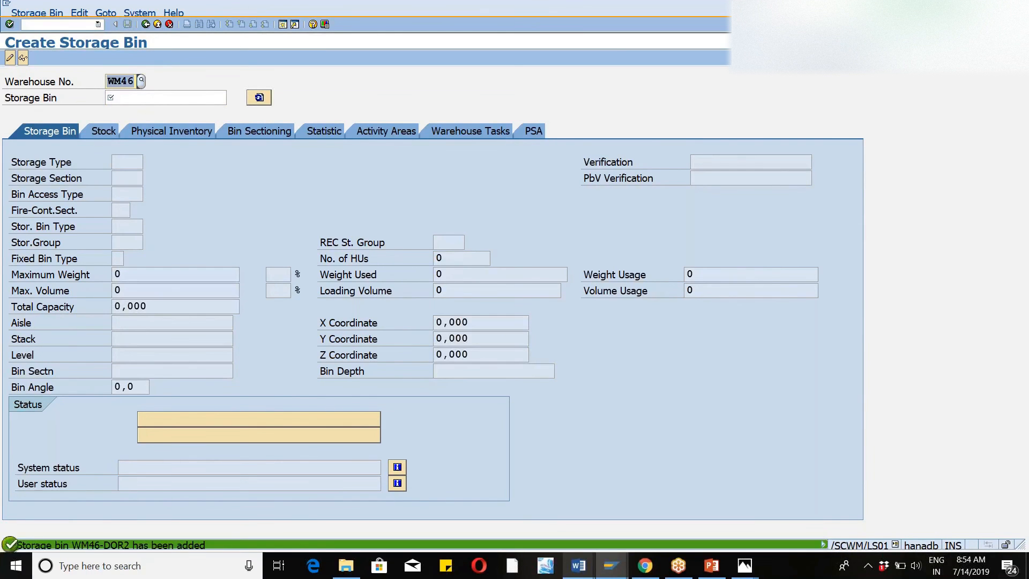
{"action": "left_click", "coordinate": [158, 25]}
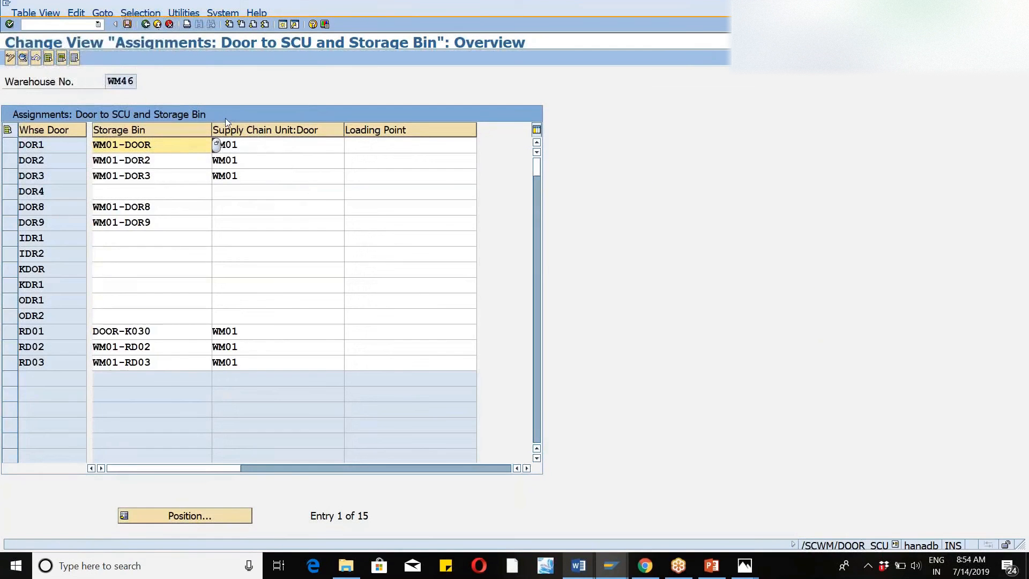
Step: Assign storage bin WM46-DOR1 to warehouse door DOR1 by picking it from the possible values, and confirm the entry
{"action": "key", "text": "F10"}
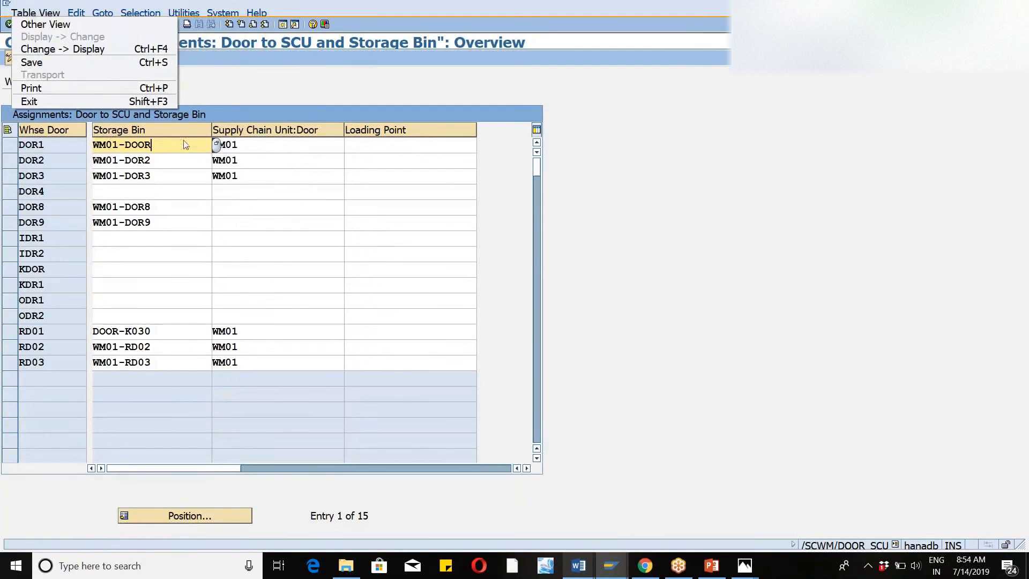
{"action": "left_click", "coordinate": [253, 73]}
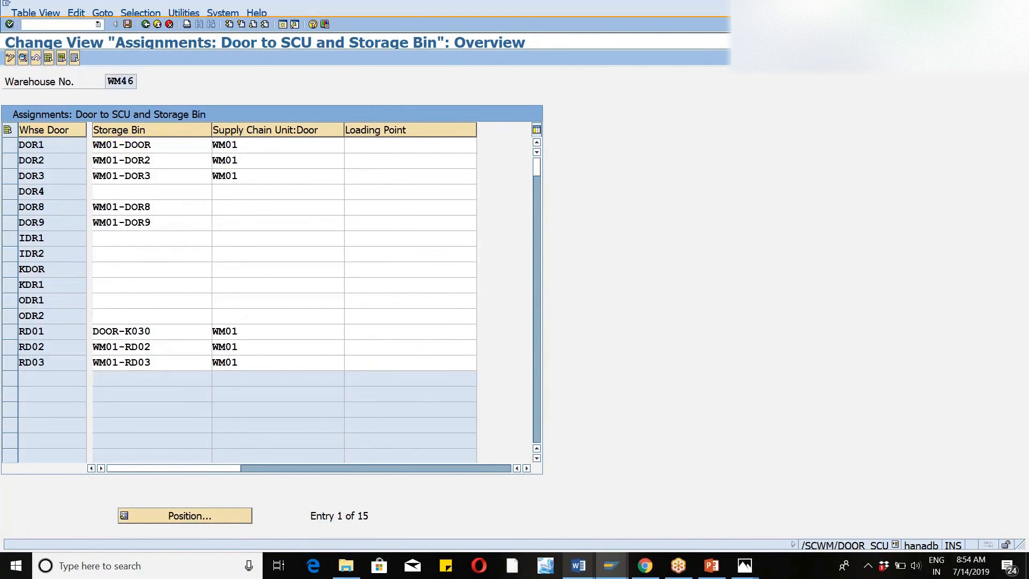
{"action": "key", "text": "F4"}
{"action": "double_click", "coordinate": [103, 115]}
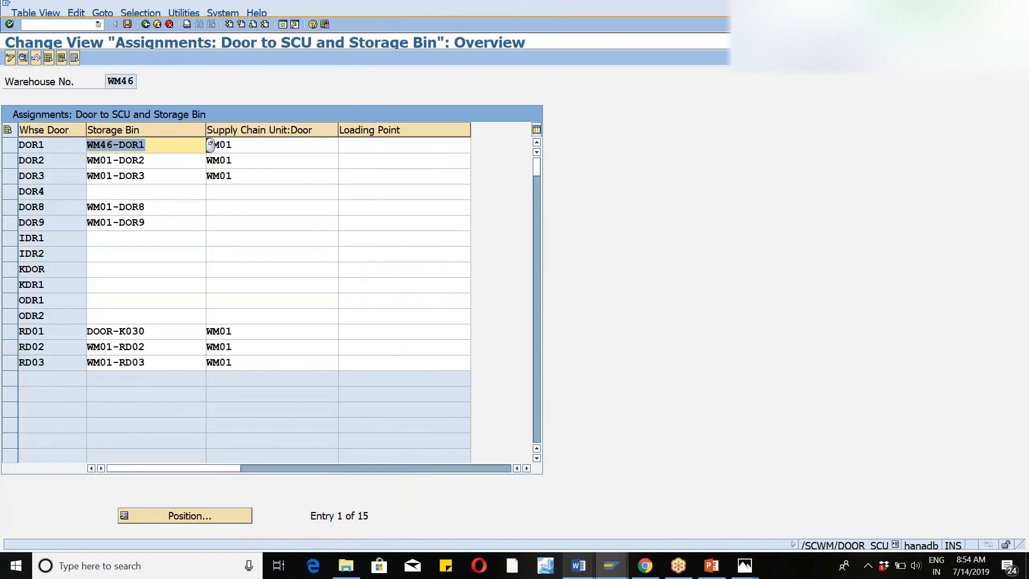
{"action": "key", "text": "Return"}
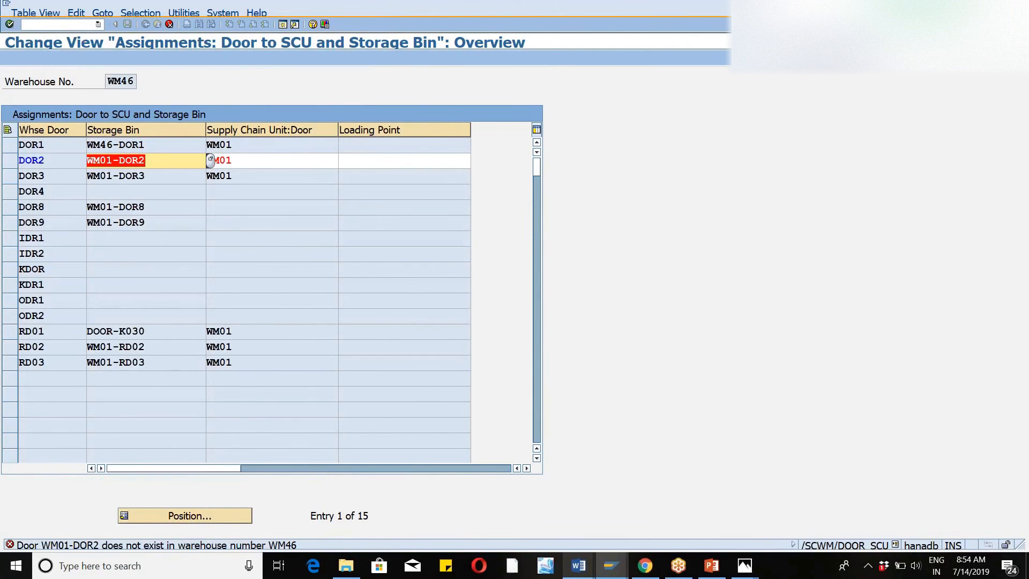
Step: Assign storage bin WM46-DOR2 to warehouse door DOR2 from the possible values and confirm the entry
{"action": "left_click", "coordinate": [210, 160]}
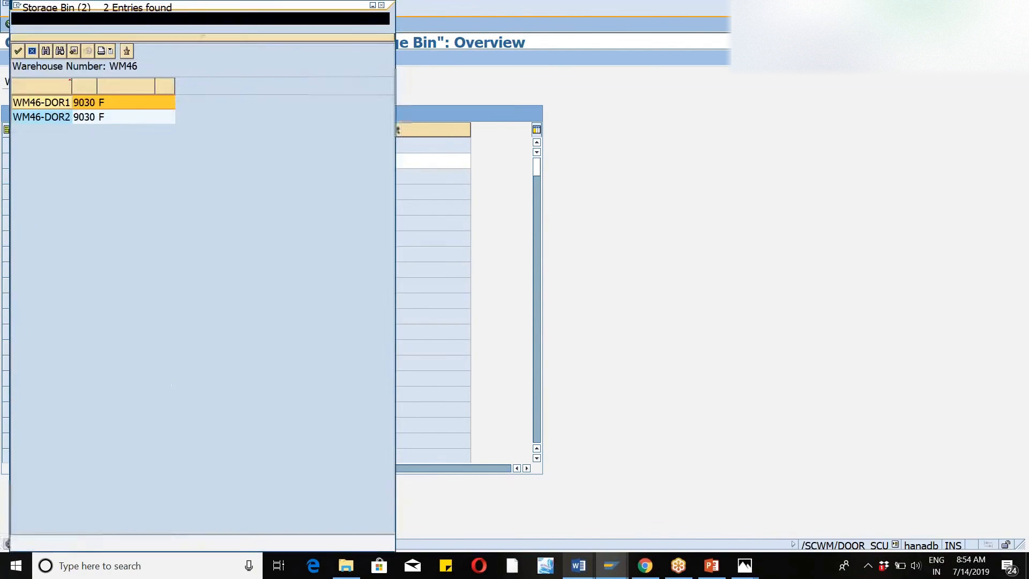
{"action": "double_click", "coordinate": [85, 124]}
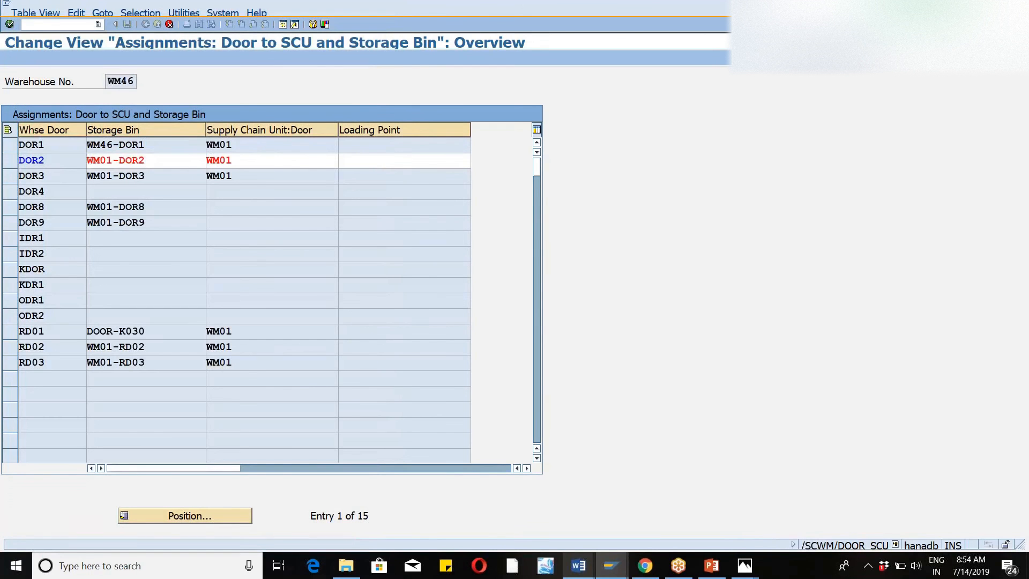
{"action": "left_click", "coordinate": [241, 160]}
{"action": "type", "text": "wm01"}
{"action": "key", "text": "BackSpace"}
{"action": "key", "text": "BackSpace"}
{"action": "key", "text": "BackSpace"}
{"action": "key", "text": "BackSpace"}
{"action": "key", "text": "Return"}
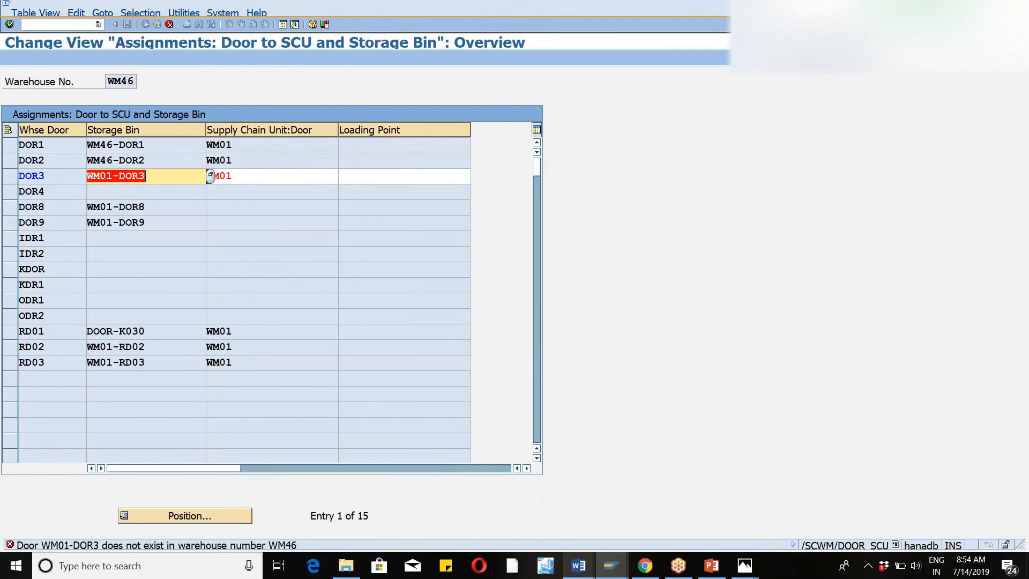
Step: Clear door DOR3's storage bin and supply chain unit, and remove the storage bins from doors DOR8 and DOR9
{"action": "key", "text": "Delete"}
{"action": "key", "text": "Tab"}
{"action": "key", "text": "Delete"}
{"action": "key", "text": "Return"}
{"action": "key", "text": "Return"}
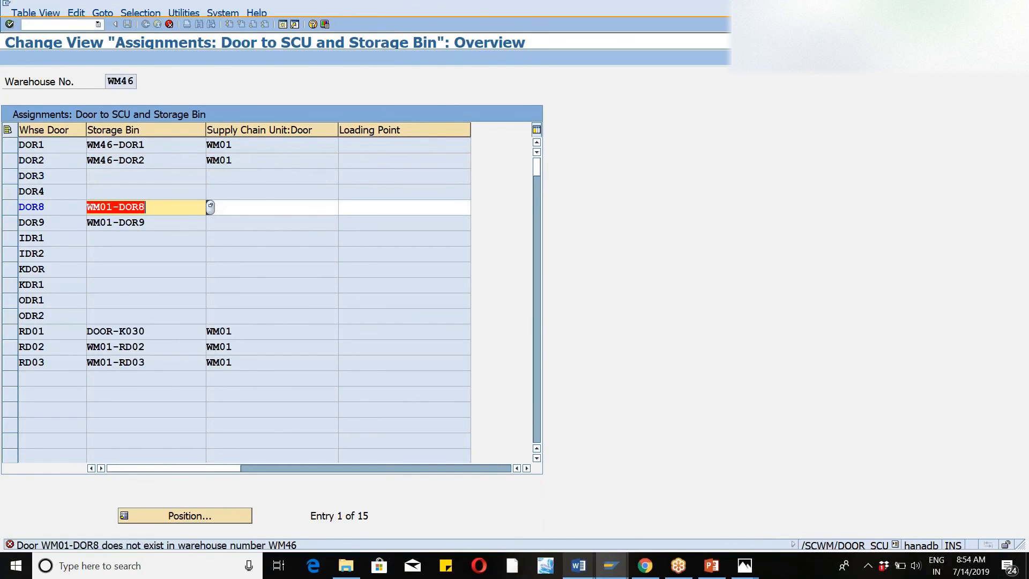
{"action": "key", "text": "Delete"}
{"action": "key", "text": "Return"}
{"action": "key", "text": "Return"}
{"action": "key", "text": "Delete"}
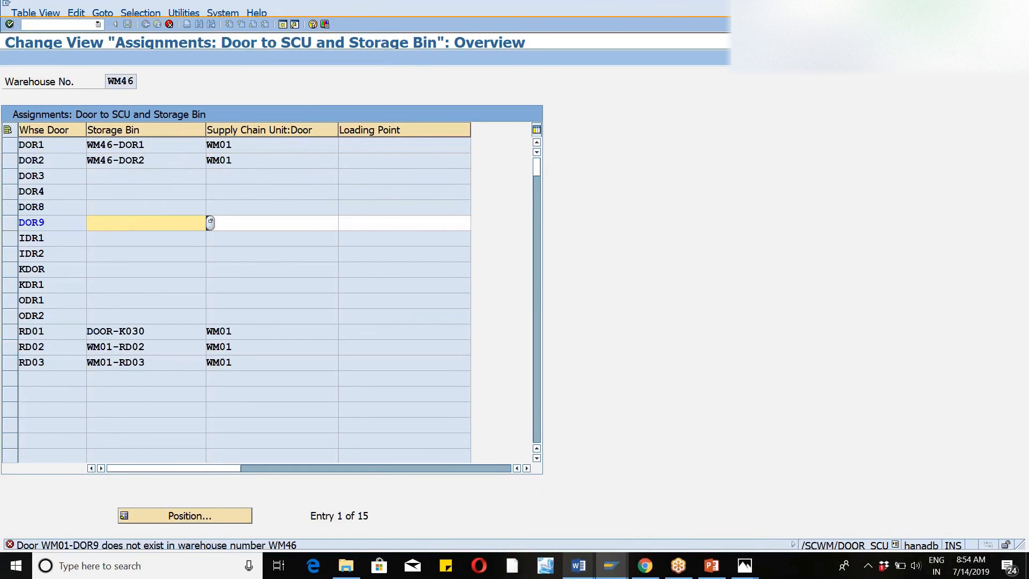
{"action": "key", "text": "Return"}
{"action": "key", "text": "Return"}
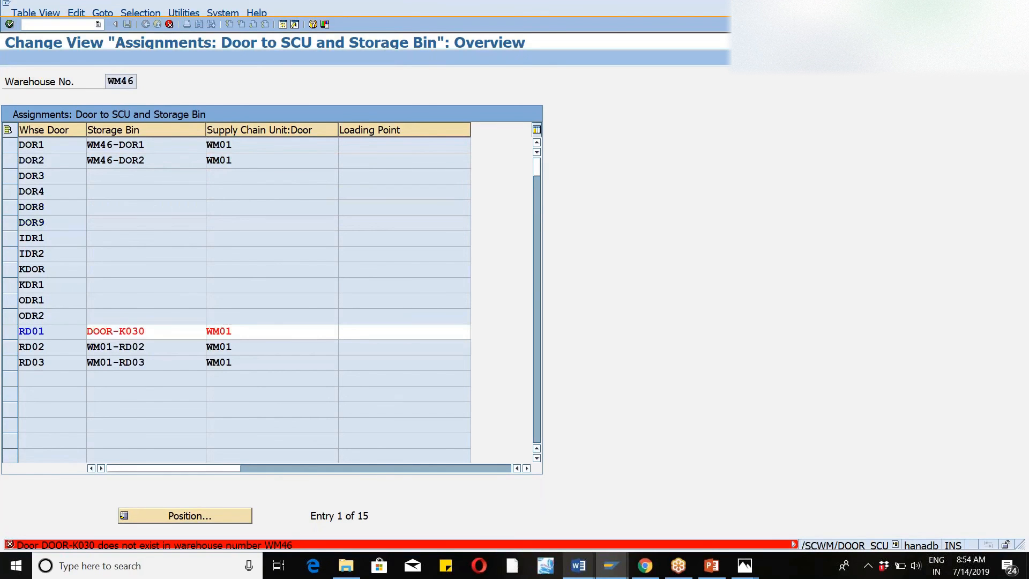
Step: Clear the storage bin and supply chain unit assigned to door RD01
{"action": "key", "text": "Delete"}
{"action": "key", "text": "Delete"}
{"action": "key", "text": "Delete"}
{"action": "key", "text": "Delete"}
{"action": "key", "text": "Delete"}
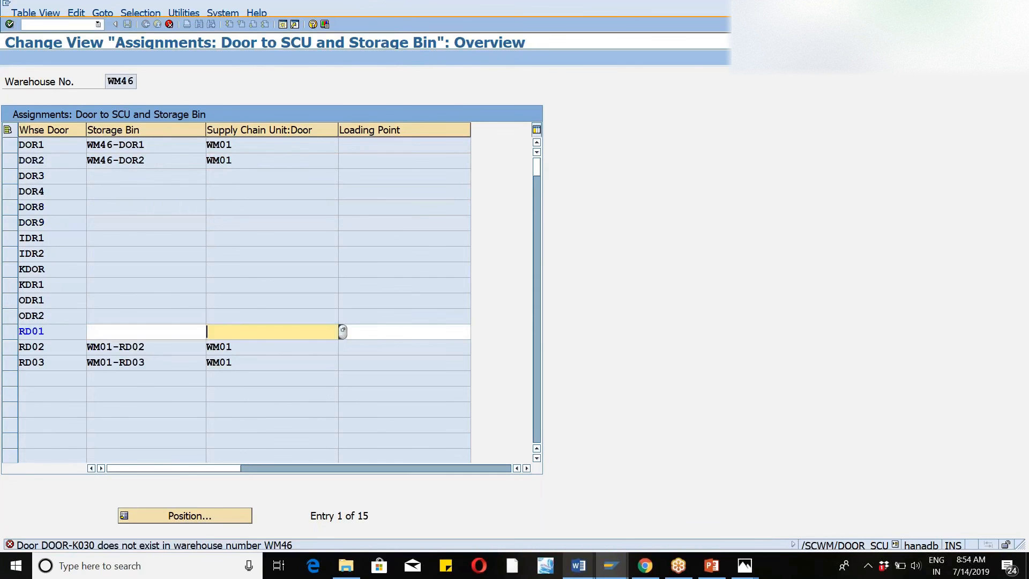
{"action": "key", "text": "Return"}
{"action": "key", "text": "Return"}
Step: Clear the storage bins and supply chain units of doors RD02 and RD03 and confirm the entries
{"action": "key", "text": "Delete"}
{"action": "key", "text": "Tab"}
{"action": "key", "text": "Delete"}
{"action": "key", "text": "Return"}
{"action": "key", "text": "Return"}
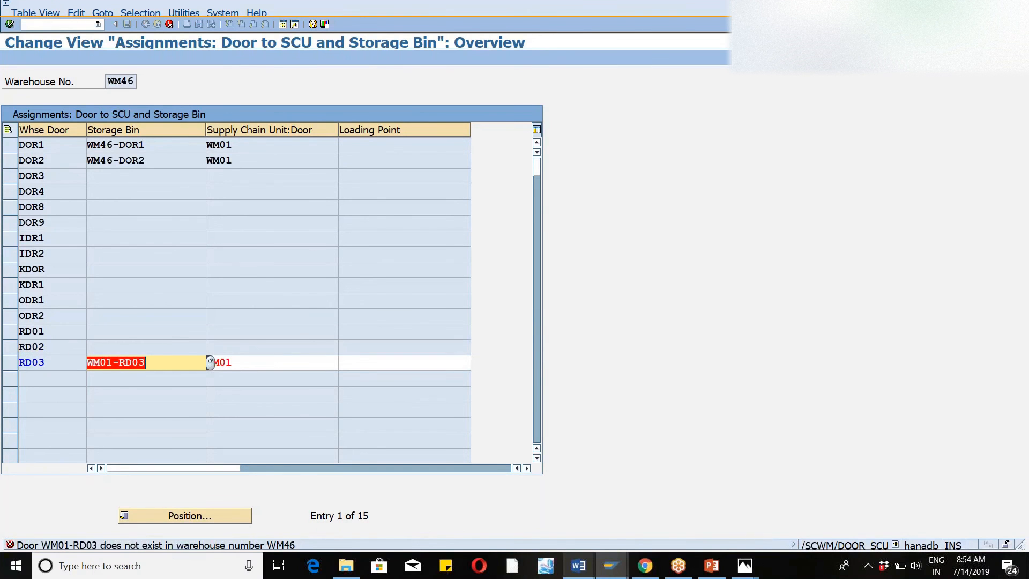
{"action": "key", "text": "Delete"}
{"action": "key", "text": "Tab"}
{"action": "key", "text": "Delete"}
{"action": "key", "text": "Return"}
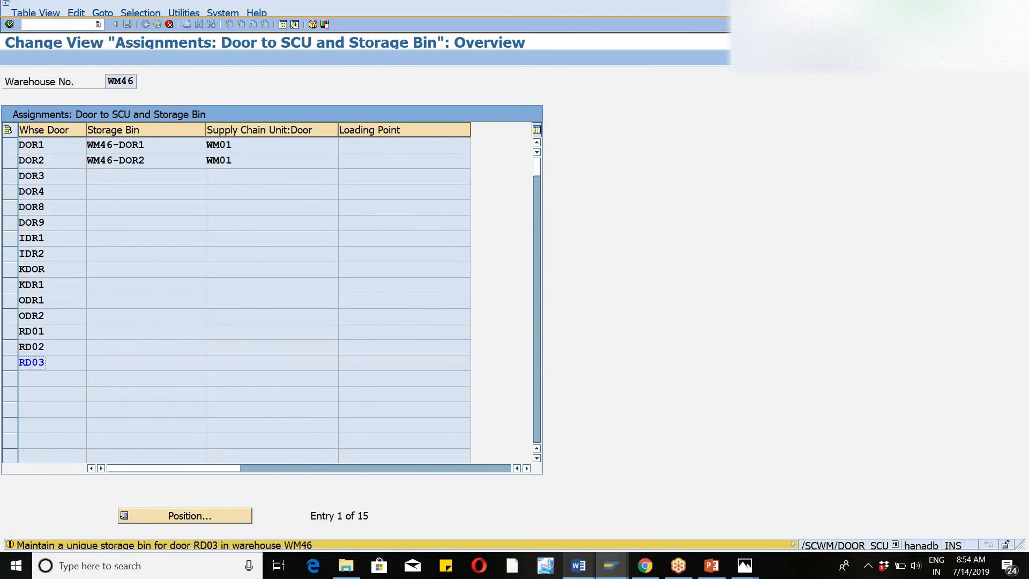
{"action": "key", "text": "Return"}
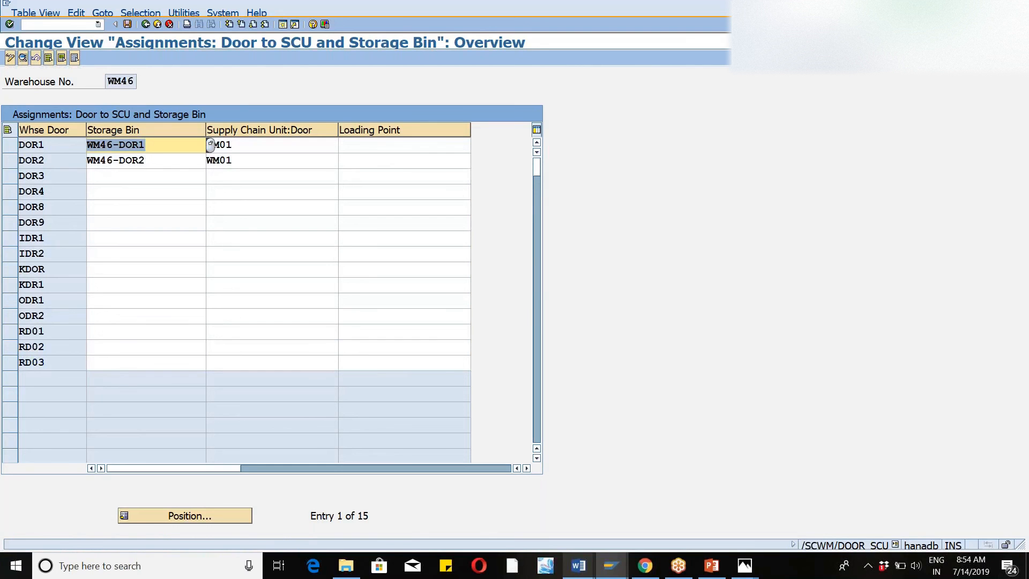
{"action": "left_click", "coordinate": [242, 149]}
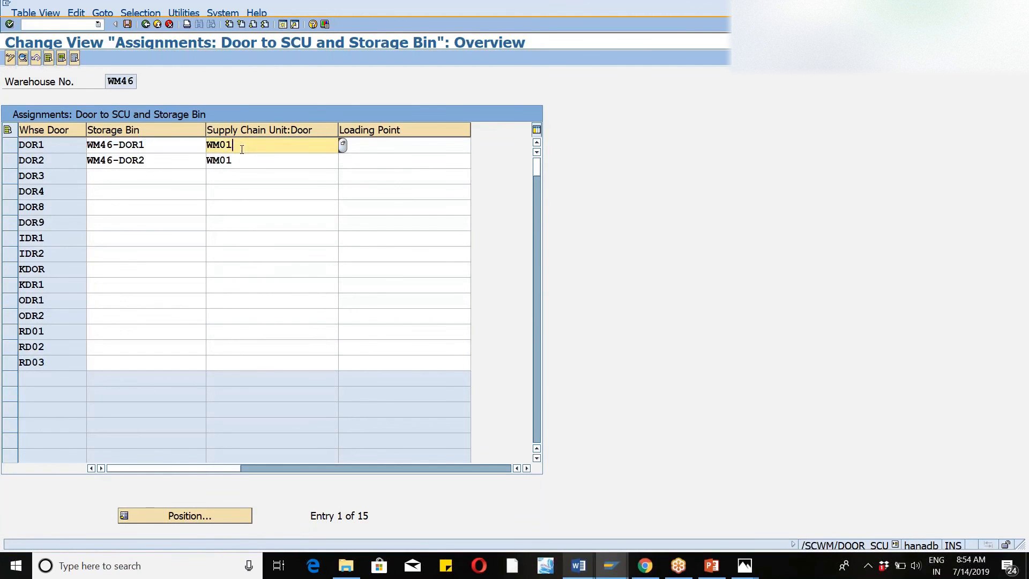
{"action": "left_click", "coordinate": [347, 147]}
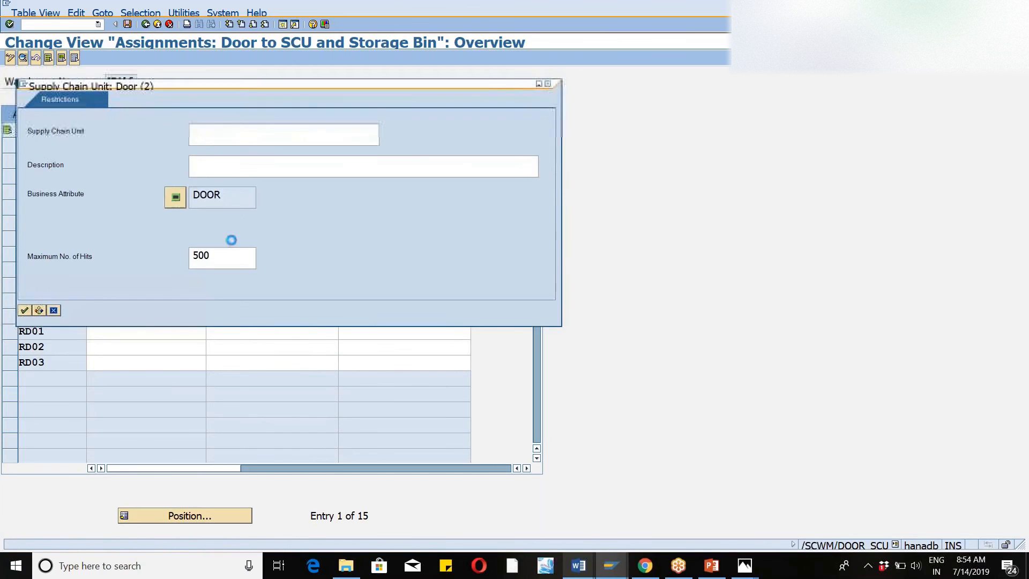
{"action": "left_click", "coordinate": [24, 310]}
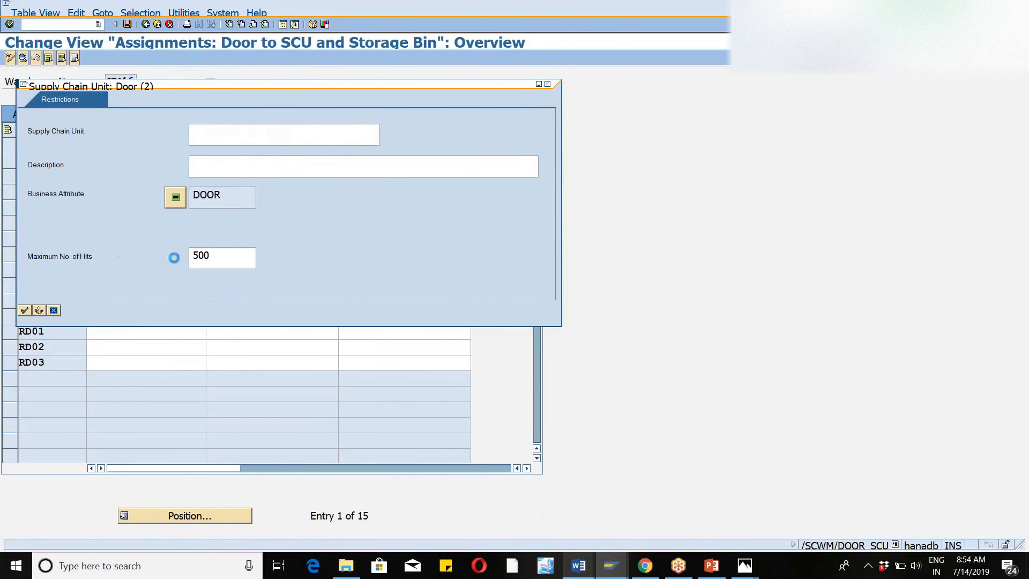
{"action": "left_click", "coordinate": [550, 79]}
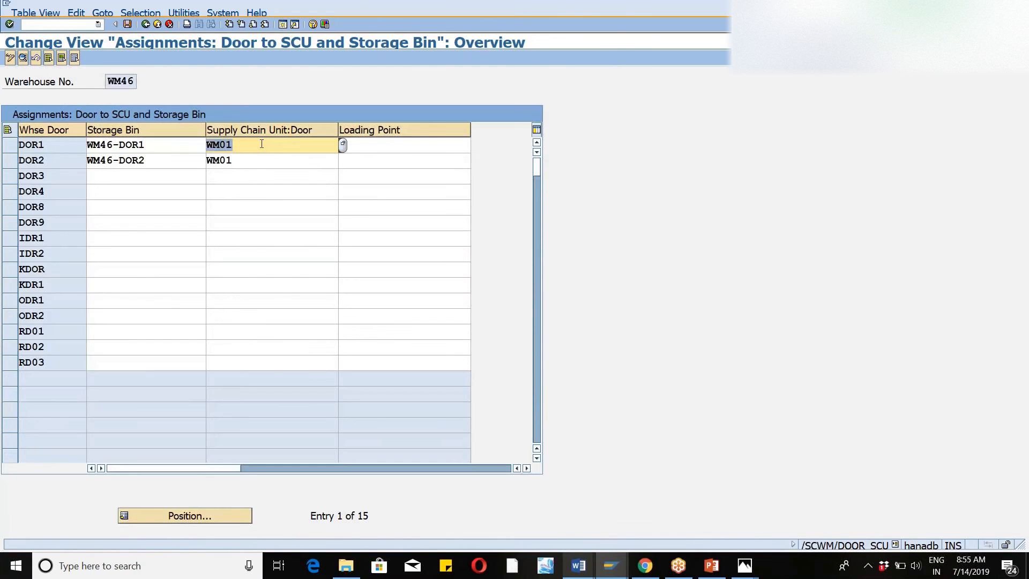
Step: Set the supply chain unit of doors DOR1 and DOR2 to WM46 and confirm the entries
{"action": "type", "text": "wm46"}
{"action": "key", "text": "Tab"}
{"action": "key", "text": "Tab"}
{"action": "key", "text": "Tab"}
{"action": "type", "text": "wm4"}
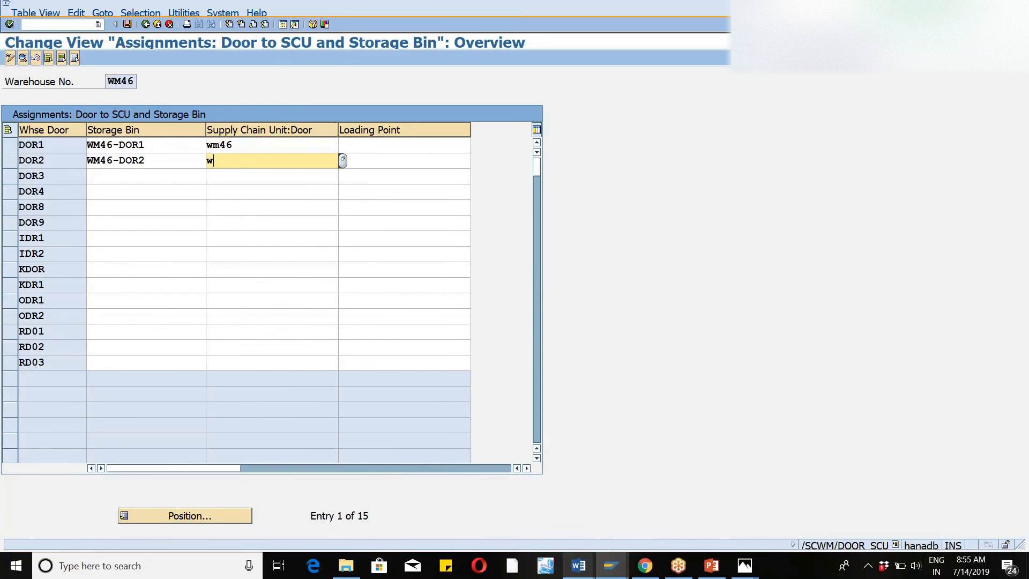
{"action": "type", "text": "6"}
{"action": "key", "text": "Return"}
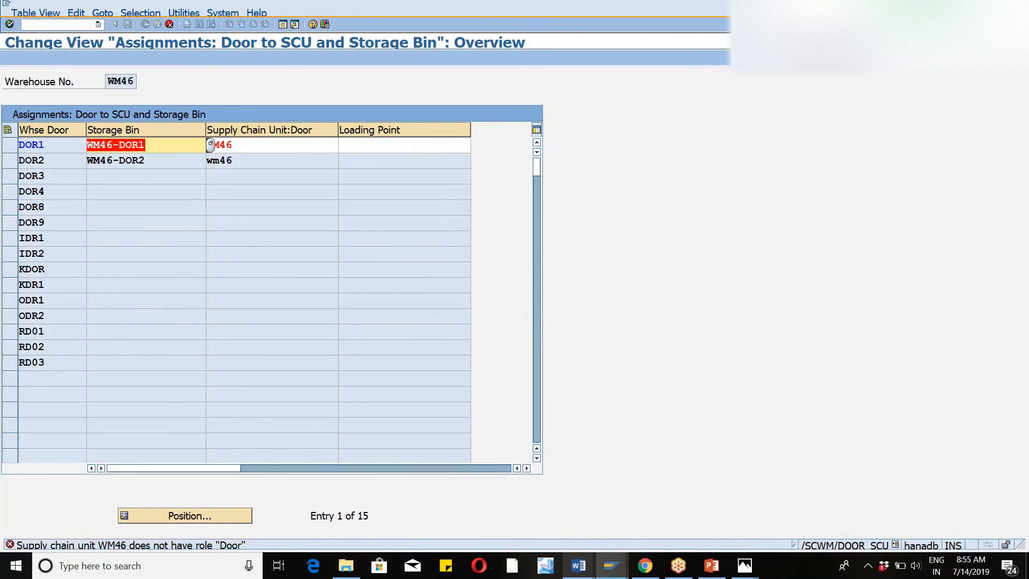
Step: Open the supply chain unit maintenance transaction /SCMB/SCUMAIN in a new session
{"action": "left_click", "coordinate": [282, 24]}
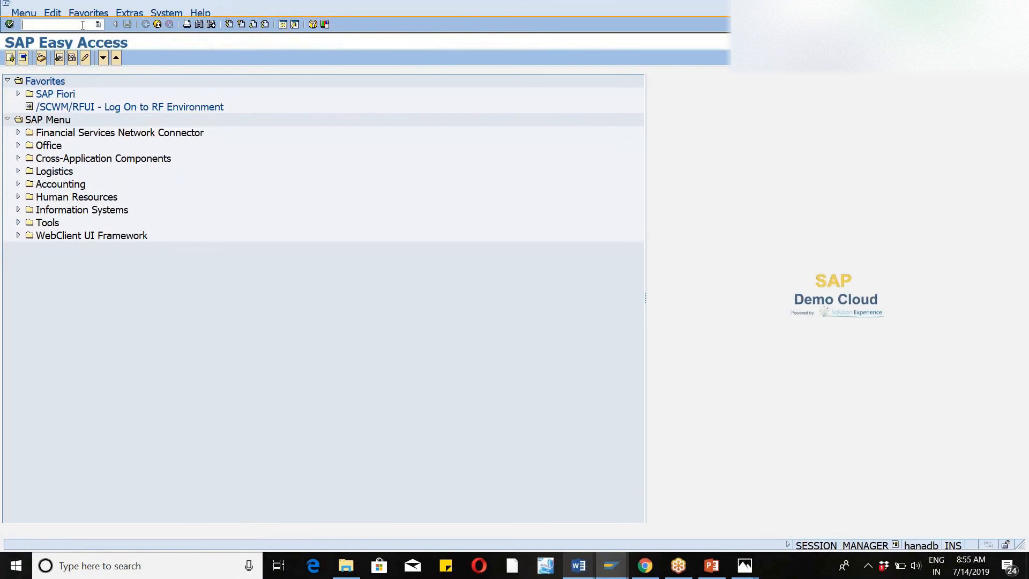
{"action": "type", "text": "/n/scmb.scumain"}
{"action": "key", "text": "Return"}
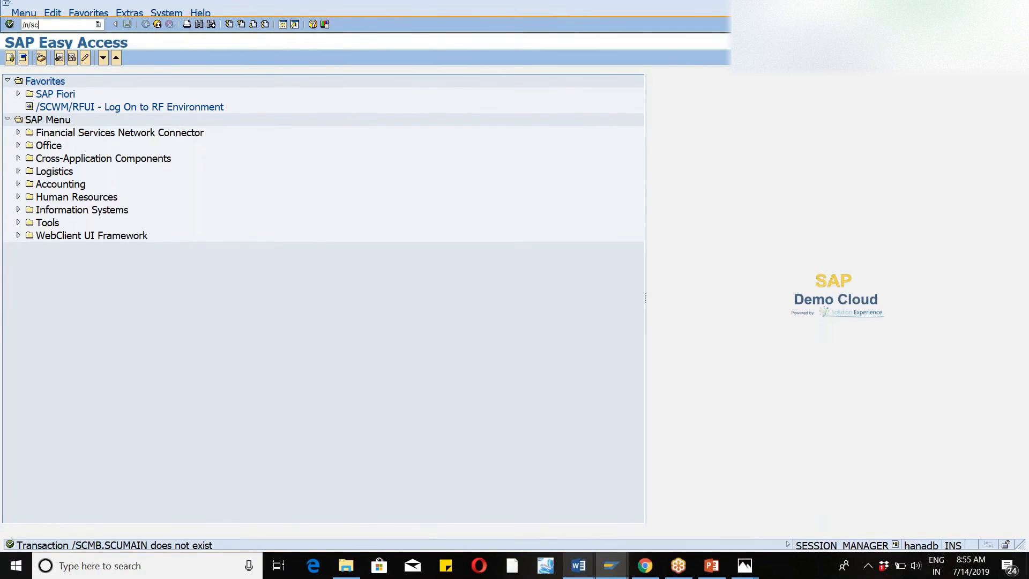
{"action": "type", "text": "/n/scmb/scumain"}
{"action": "key", "text": "Return"}
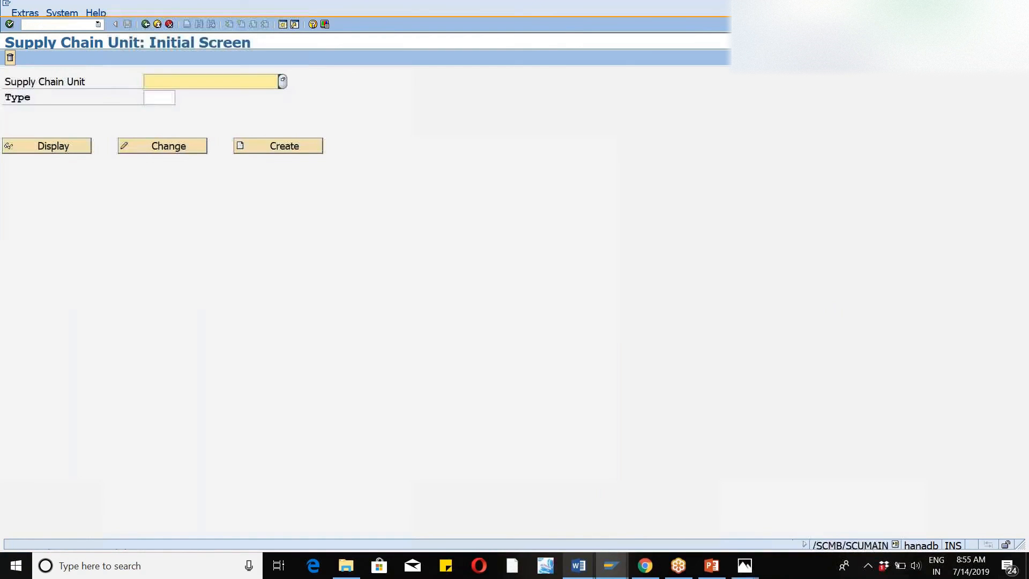
Step: Open supply chain unit WM46 of type 1001 for changing
{"action": "type", "text": "wm46"}
{"action": "key", "text": "Tab"}
{"action": "type", "text": "1001"}
{"action": "left_click", "coordinate": [150, 150]}
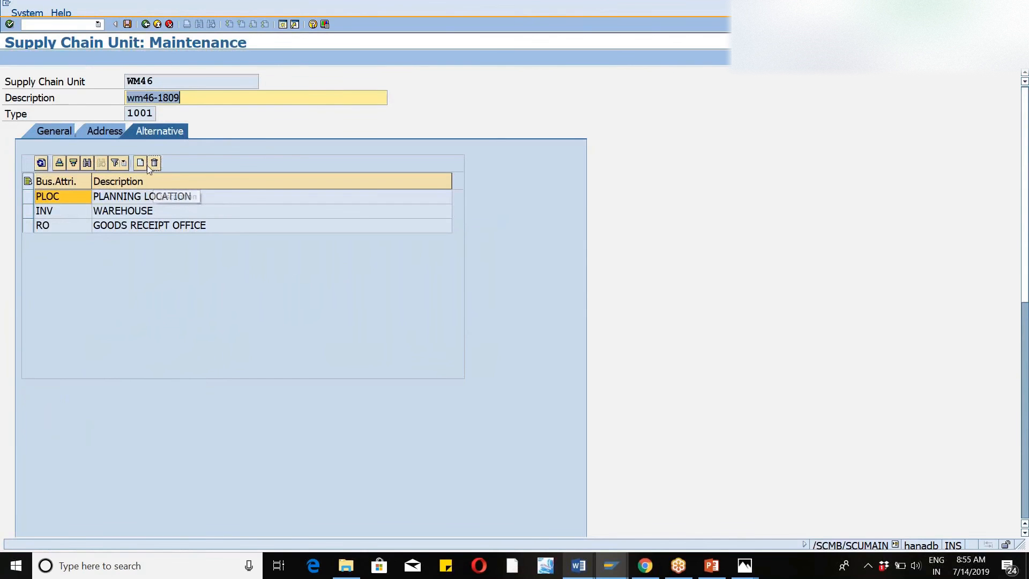
Step: Add the business attribute DOOR to supply chain unit WM46's alternatives, save it and leave the maintenance screen
{"action": "left_click", "coordinate": [141, 163]}
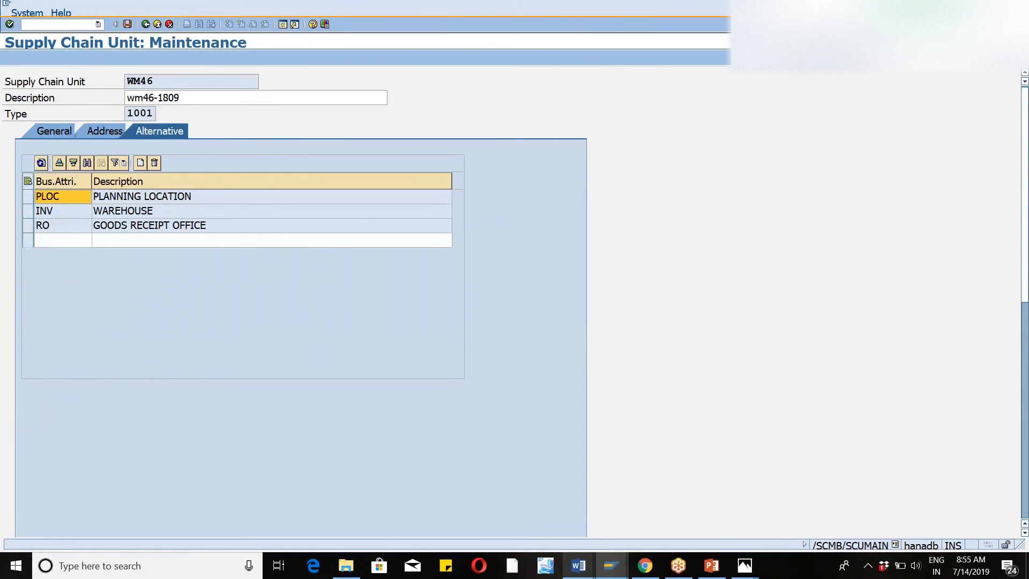
{"action": "left_click", "coordinate": [47, 242]}
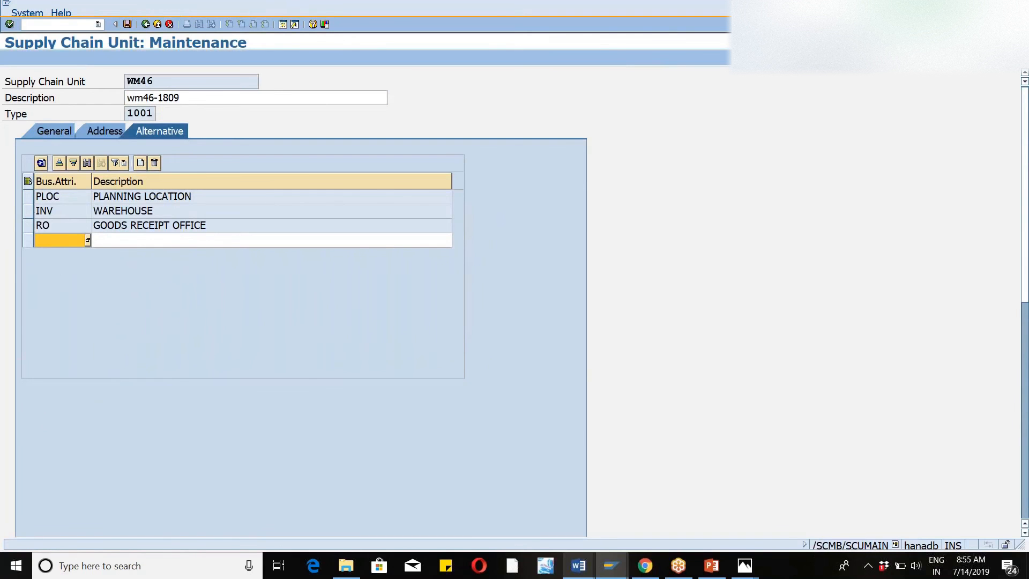
{"action": "key", "text": "F4"}
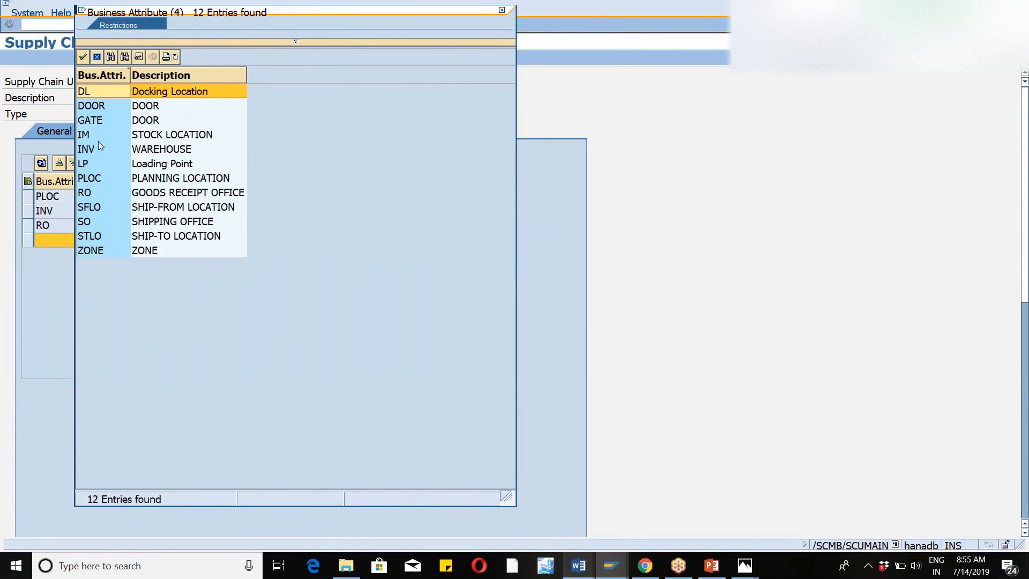
{"action": "double_click", "coordinate": [101, 107]}
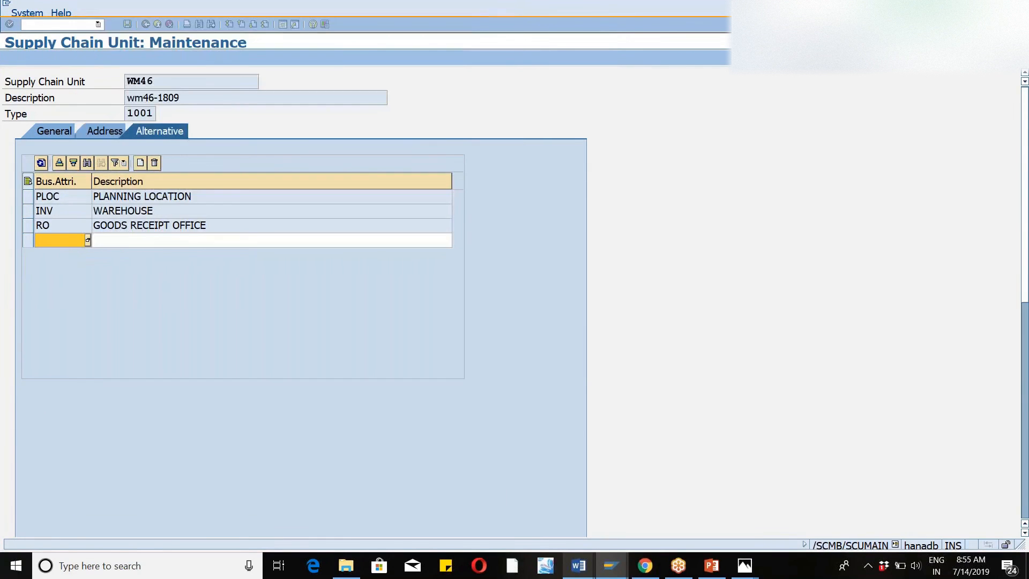
{"action": "key", "text": "Return"}
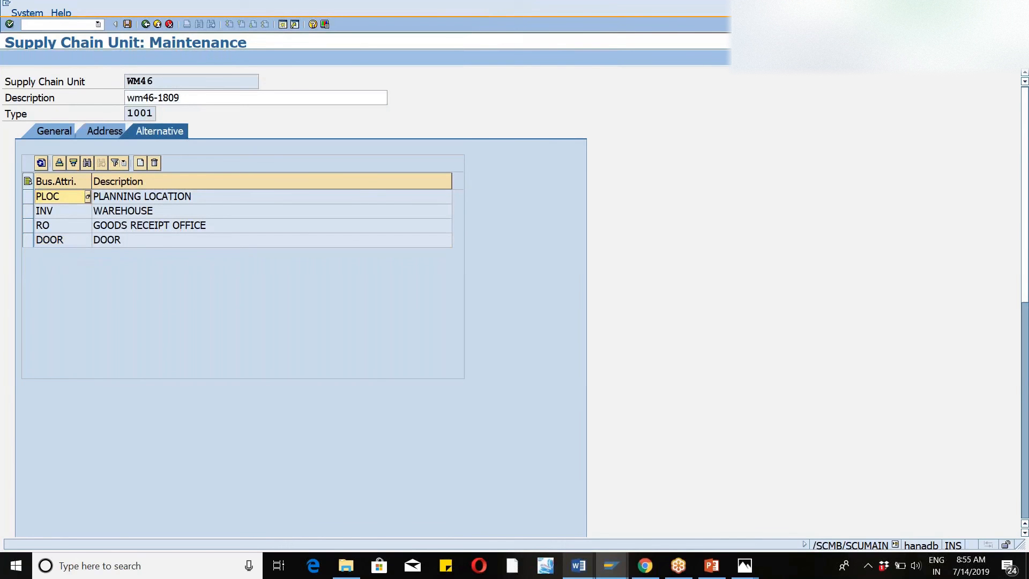
{"action": "left_click", "coordinate": [127, 25]}
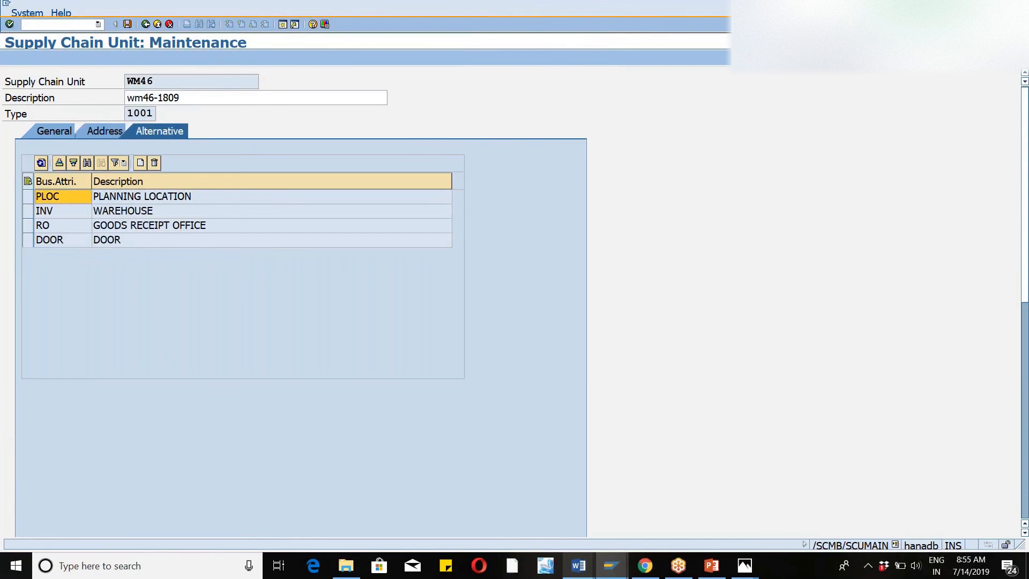
{"action": "key", "text": "F3"}
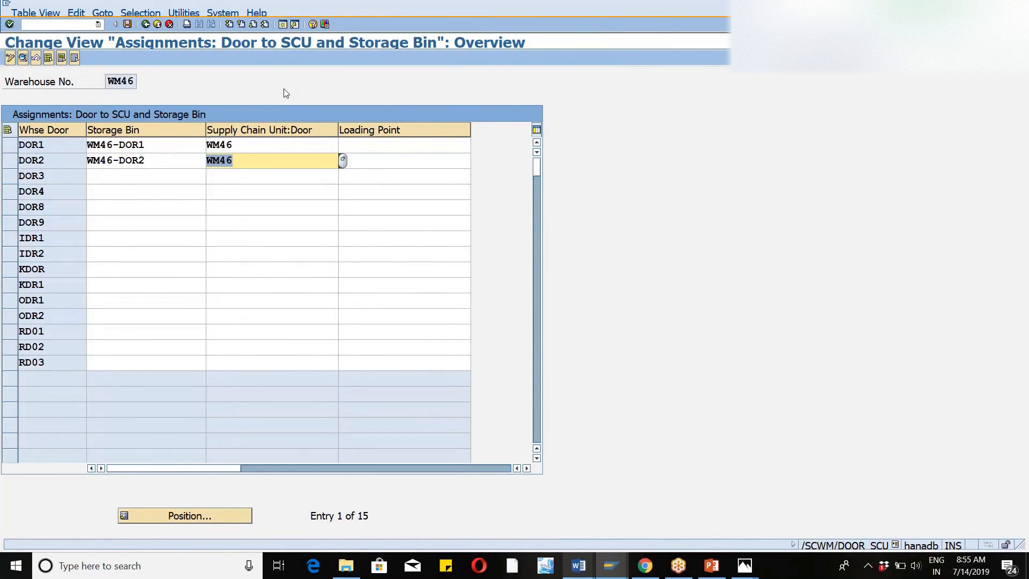
Step: Save the door assignments, leave them, and open the inbound Staging Area and Door Determination transaction /SCWM/STADET_IN
{"action": "left_click", "coordinate": [128, 24]}
{"action": "left_click", "coordinate": [149, 25]}
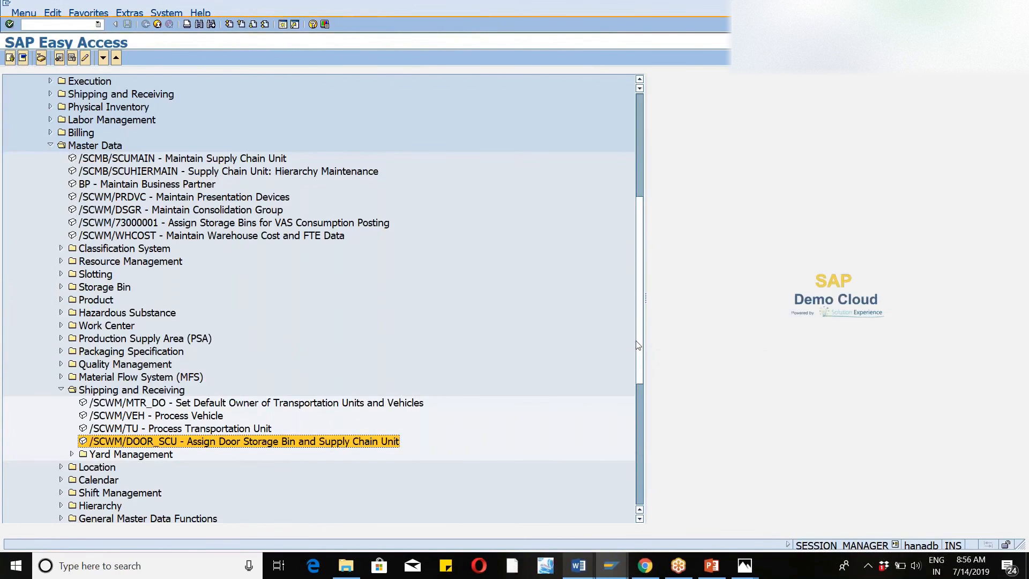
{"action": "scroll", "coordinate": [640, 369], "scroll_direction": "down", "scroll_amount": 4}
{"action": "scroll", "coordinate": [643, 419], "scroll_direction": "down", "scroll_amount": 1}
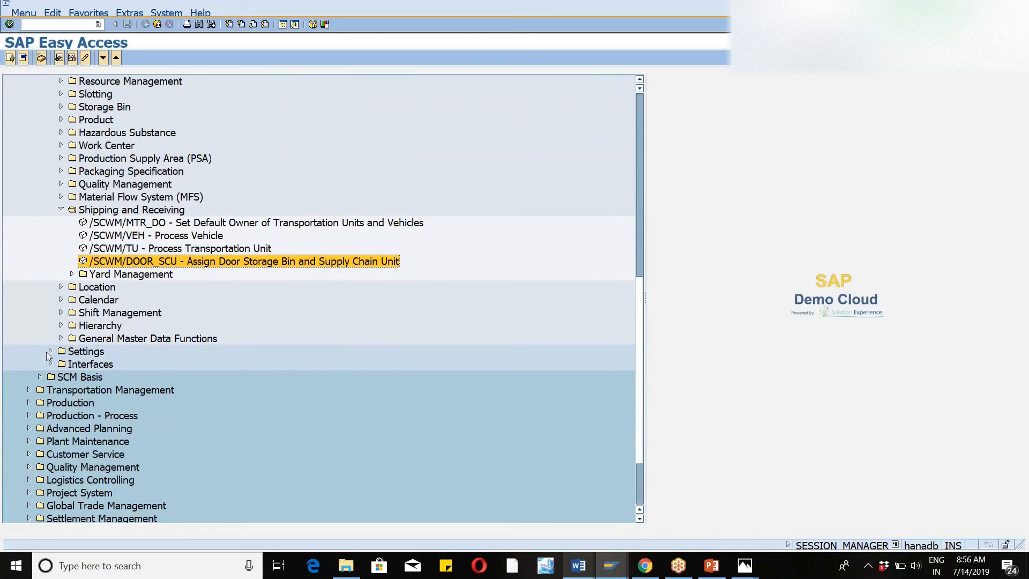
{"action": "left_click", "coordinate": [50, 351]}
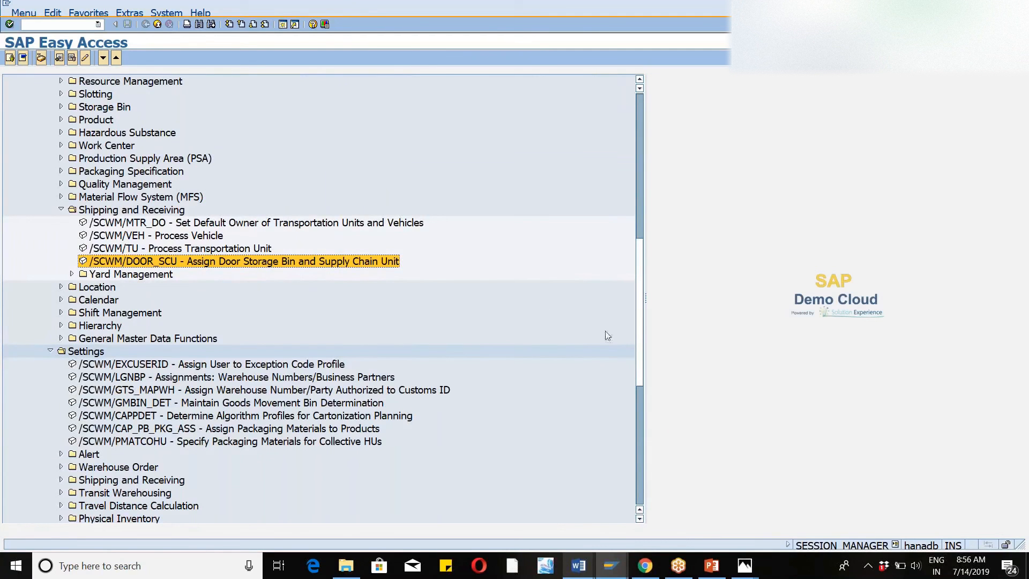
{"action": "scroll", "coordinate": [640, 357], "scroll_direction": "down", "scroll_amount": 1}
{"action": "scroll", "coordinate": [639, 357], "scroll_direction": "down", "scroll_amount": 5}
{"action": "left_click", "coordinate": [61, 325]}
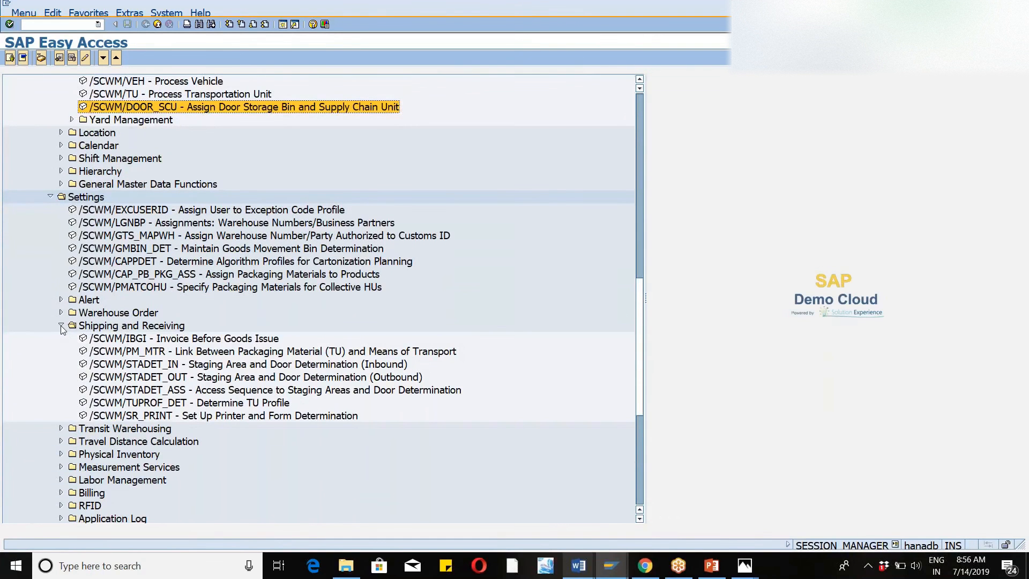
{"action": "double_click", "coordinate": [258, 369]}
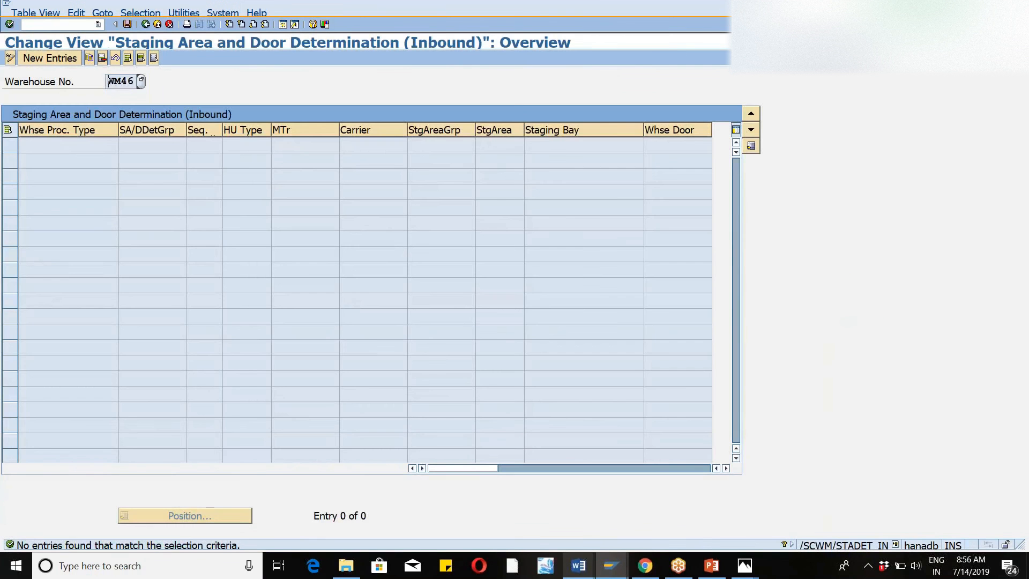
Step: Start a new inbound staging area and door determination entry with warehouse process type ZW46
{"action": "left_click", "coordinate": [46, 59]}
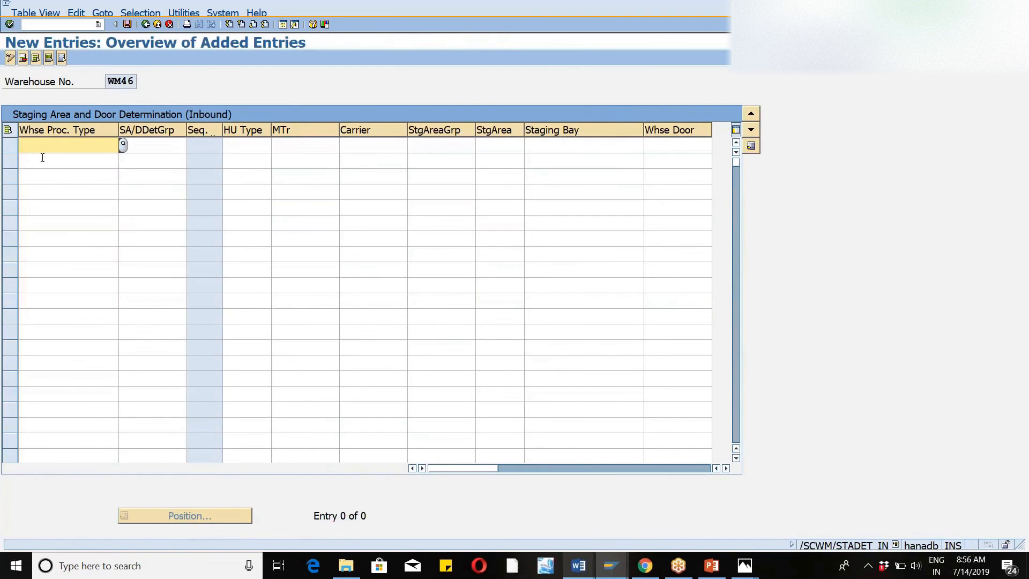
{"action": "type", "text": "z"}
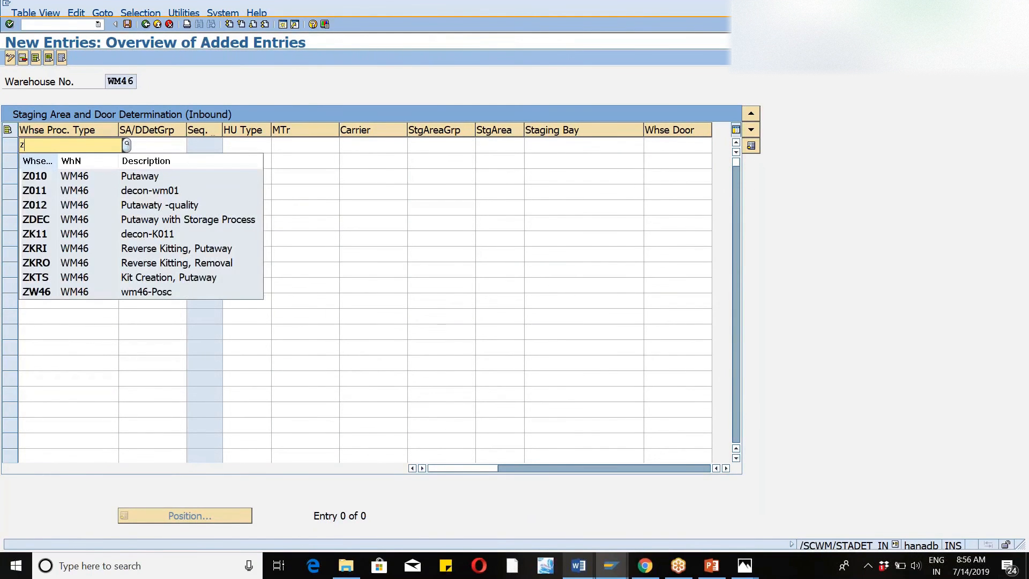
{"action": "key", "text": "Down"}
{"action": "key", "text": "Down"}
{"action": "key", "text": "Down"}
{"action": "key", "text": "Down"}
{"action": "key", "text": "Down"}
{"action": "key", "text": "Down"}
{"action": "key", "text": "Down"}
{"action": "key", "text": "Down"}
{"action": "key", "text": "Down"}
{"action": "key", "text": "Return"}
{"action": "key", "text": "Tab"}
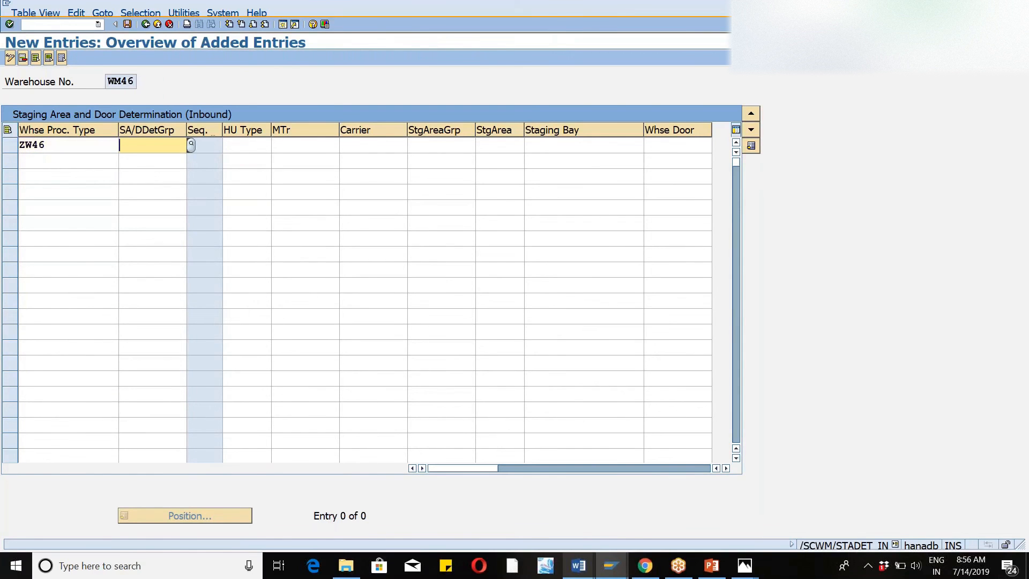
Step: Set the entry's staging area and door determination group to ZW46 and its staging area group to 9010
{"action": "type", "text": "z"}
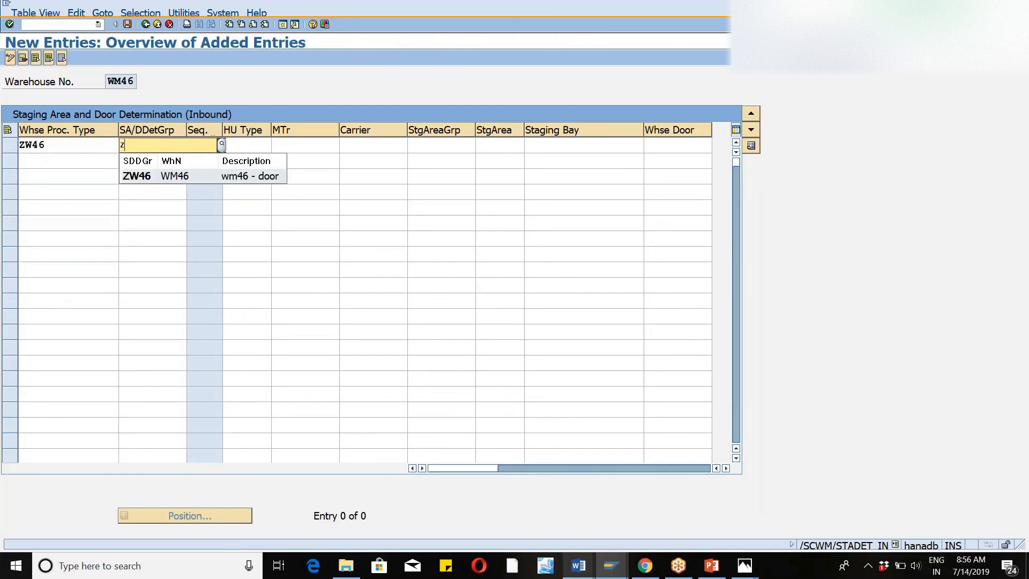
{"action": "key", "text": "Down"}
{"action": "key", "text": "Return"}
{"action": "key", "text": "Tab"}
{"action": "key", "text": "Tab"}
{"action": "key", "text": "Tab"}
{"action": "key", "text": "Tab"}
{"action": "type", "text": "9"}
{"action": "key", "text": "Down"}
{"action": "key", "text": "Return"}
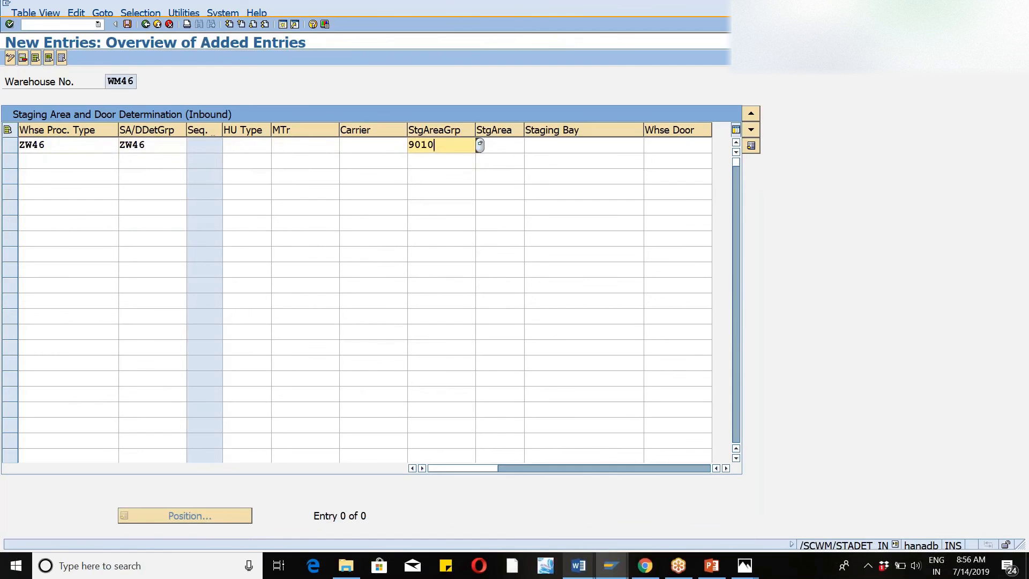
Step: Assign staging bay GR-ZONE and warehouse door DOR1 to the first determination entry
{"action": "key", "text": "Tab"}
{"action": "key", "text": "Tab"}
{"action": "type", "text": "g"}
{"action": "key", "text": "Down"}
{"action": "key", "text": "Return"}
{"action": "key", "text": "Tab"}
{"action": "type", "text": "dor1"}
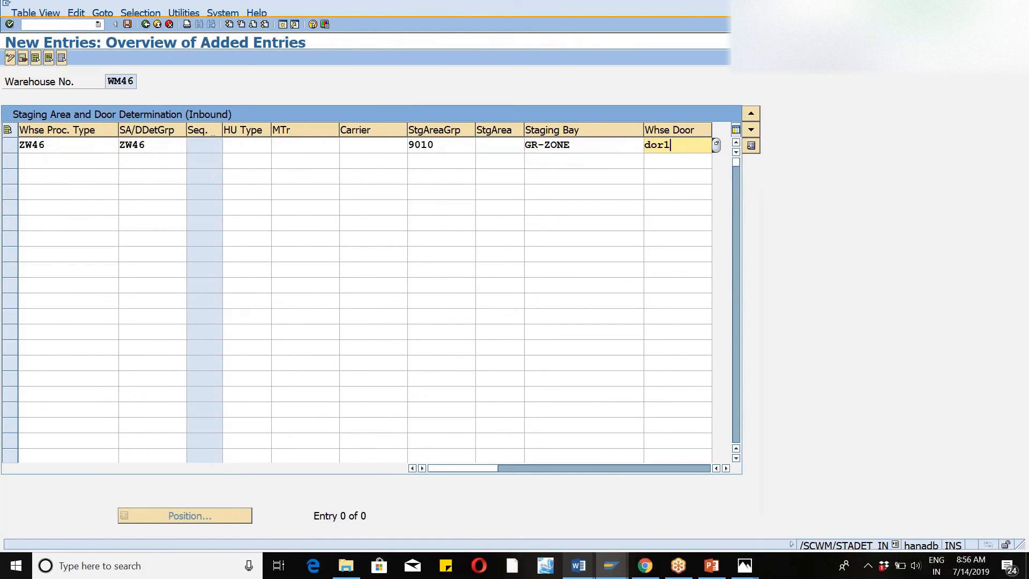
Step: Begin a second determination entry with warehouse process type ZW46 and determination group ZW46
{"action": "key", "text": "Tab"}
{"action": "type", "text": "zw46"}
{"action": "key", "text": "Tab"}
{"action": "type", "text": "zw"}
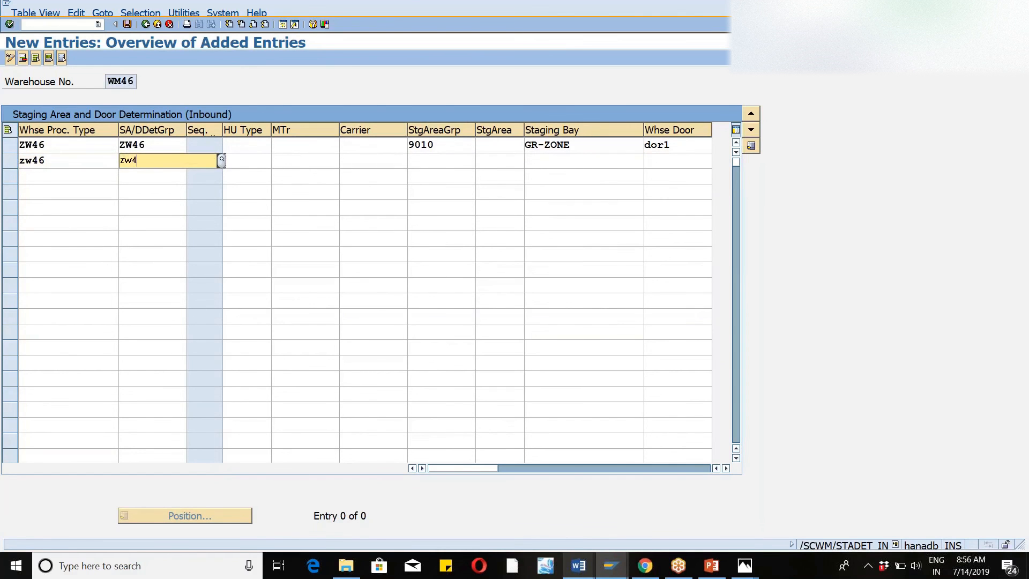
{"action": "key", "text": "Tab"}
{"action": "key", "text": "Tab"}
{"action": "key", "text": "Tab"}
{"action": "key", "text": "Tab"}
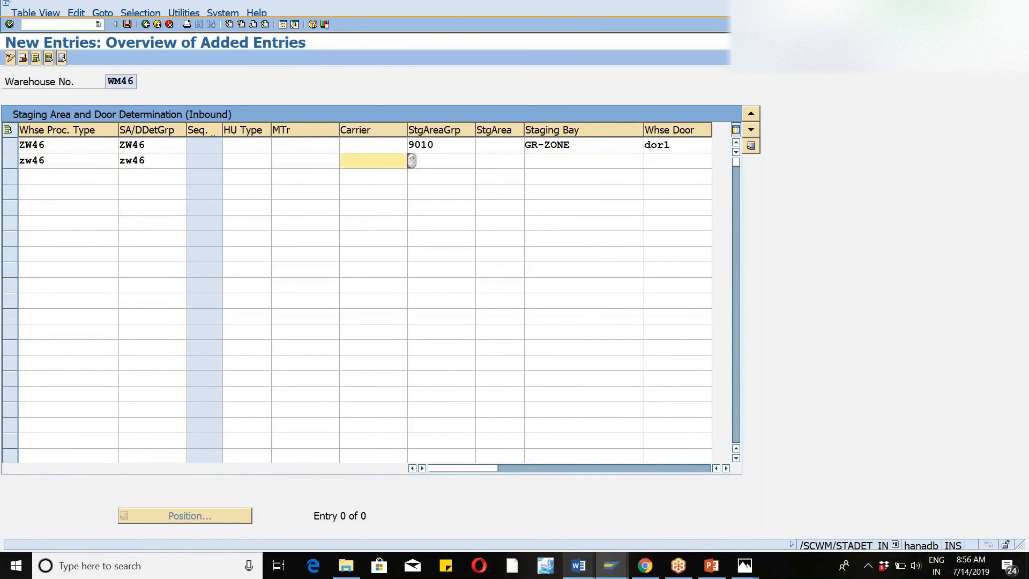
Step: Complete the second entry with staging area group 9010, staging bay GR-ZONE and door DOR2, and confirm both entries
{"action": "type", "text": "9010"}
{"action": "key", "text": "Tab"}
{"action": "key", "text": "Tab"}
{"action": "key", "text": "Down"}
{"action": "key", "text": "Return"}
{"action": "key", "text": "Tab"}
{"action": "type", "text": "dor2"}
{"action": "key", "text": "Return"}
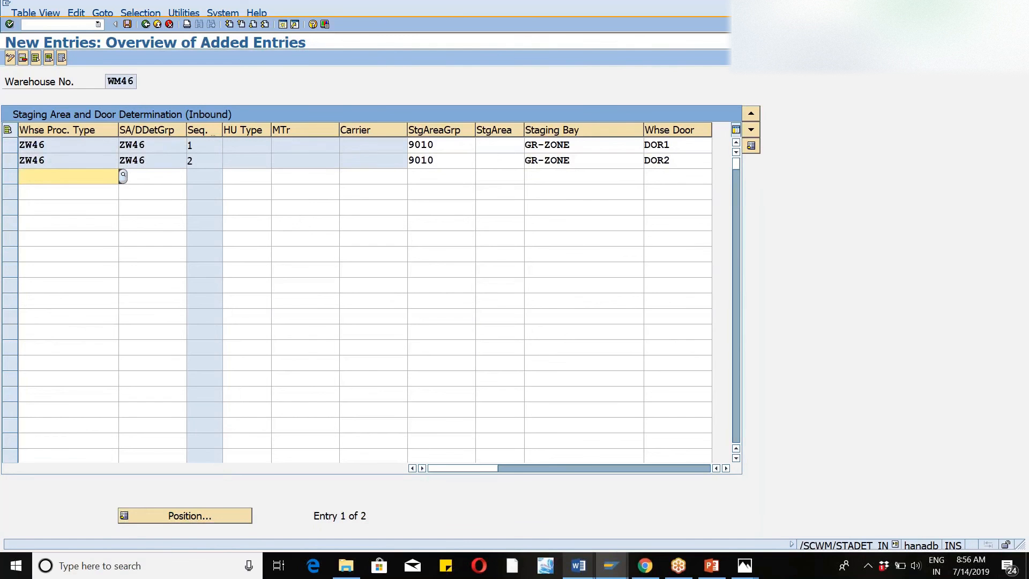
Step: Try to save the new inbound determination entries, and delete the second entry for door DOR2
{"action": "key", "text": "ctrl+s"}
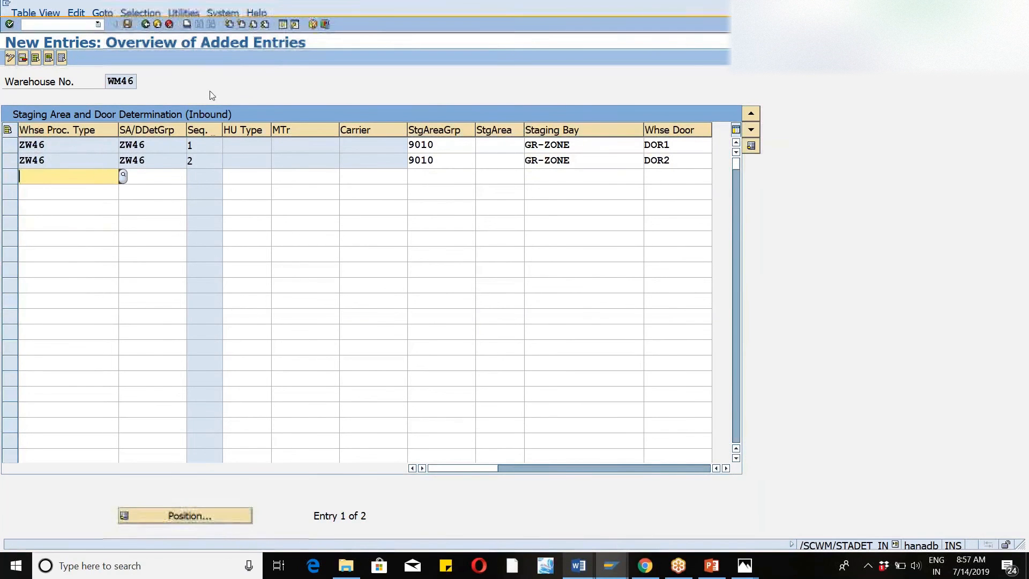
{"action": "left_click", "coordinate": [127, 24]}
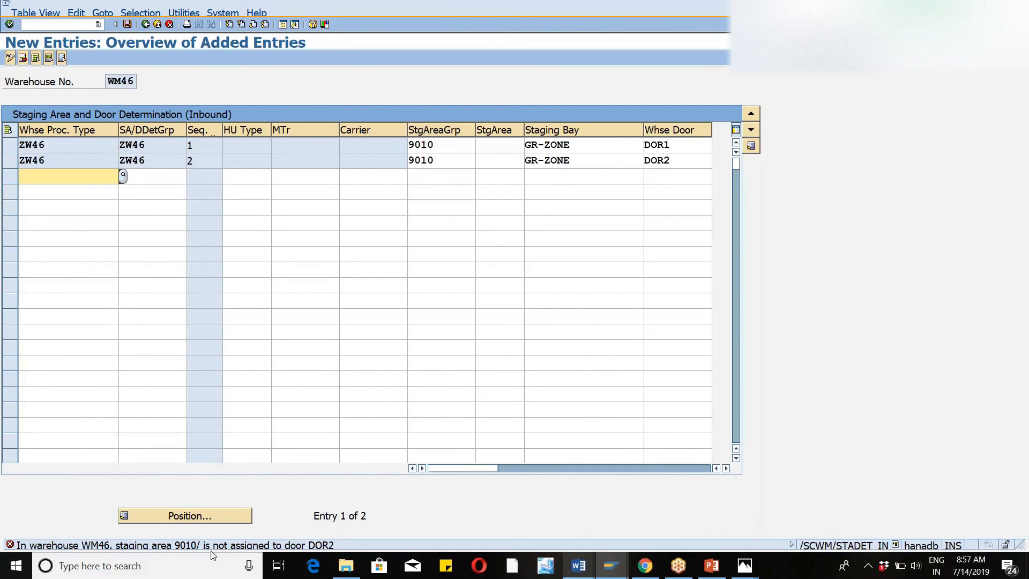
{"action": "left_click", "coordinate": [127, 24]}
{"action": "left_click", "coordinate": [9, 161]}
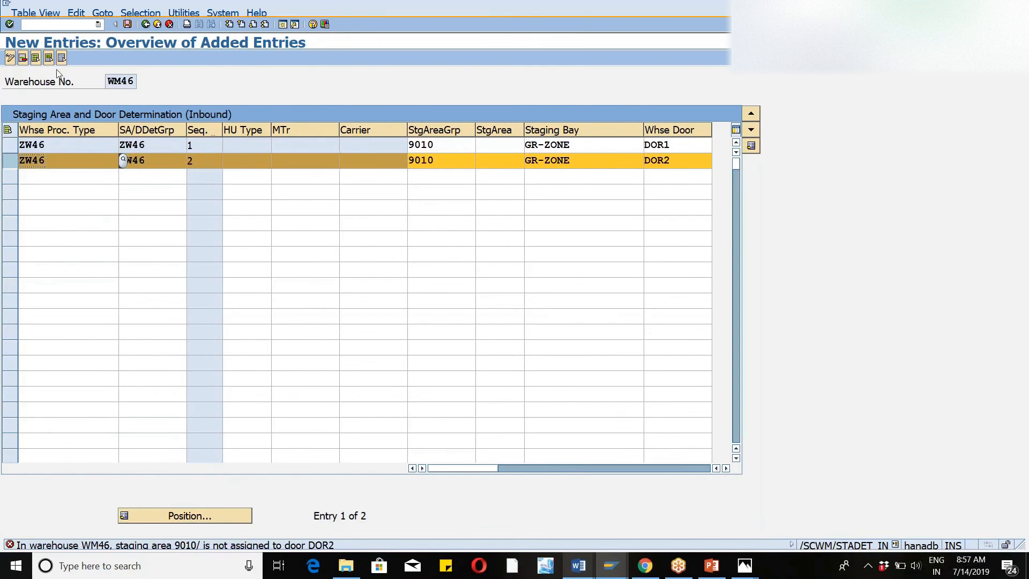
{"action": "left_click", "coordinate": [27, 60]}
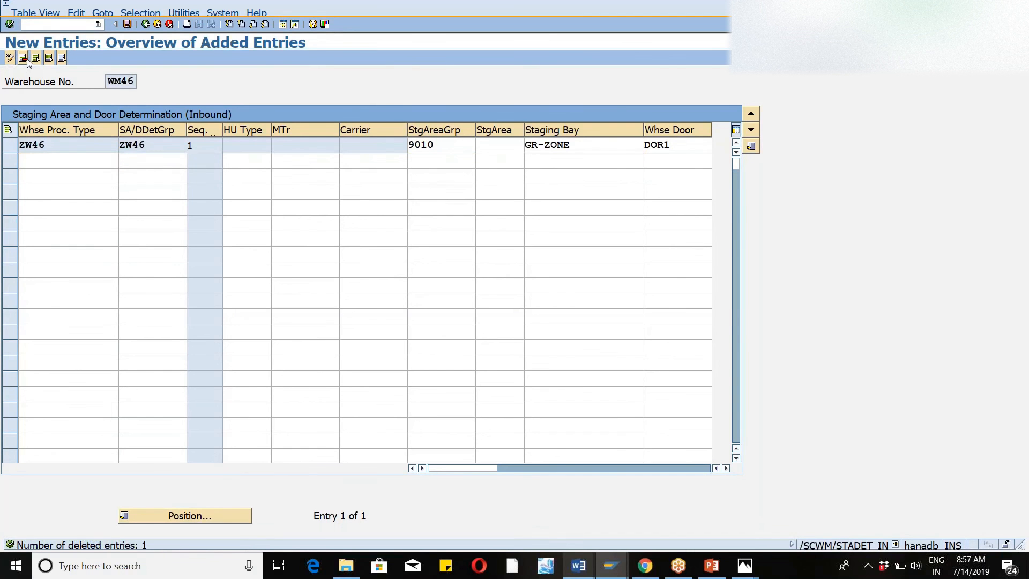
Step: Save the remaining determination entry for door DOR1, and open the Customizing implementation guide with spro in a new session
{"action": "left_click", "coordinate": [27, 60]}
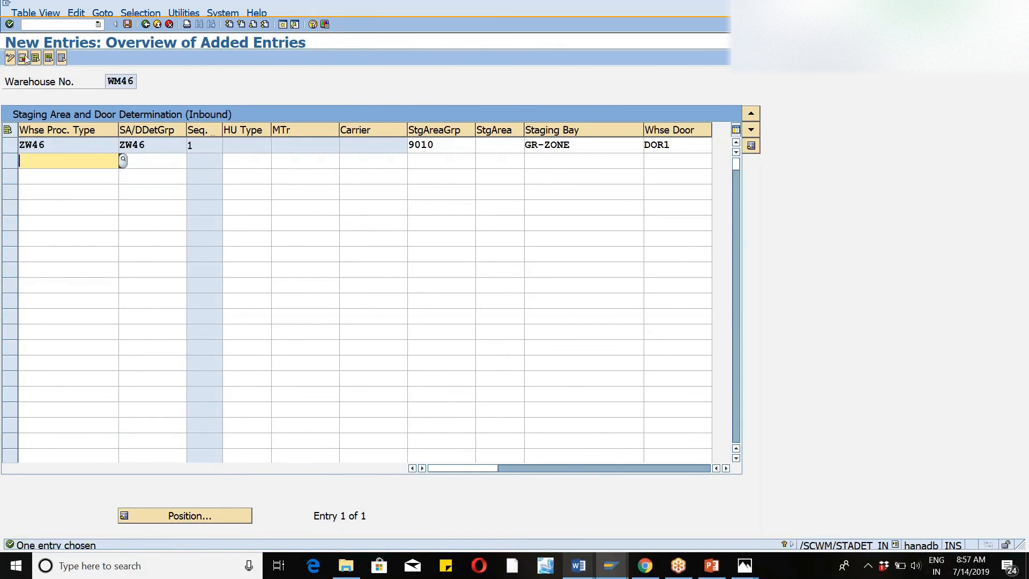
{"action": "left_click", "coordinate": [127, 26]}
{"action": "left_click", "coordinate": [283, 25]}
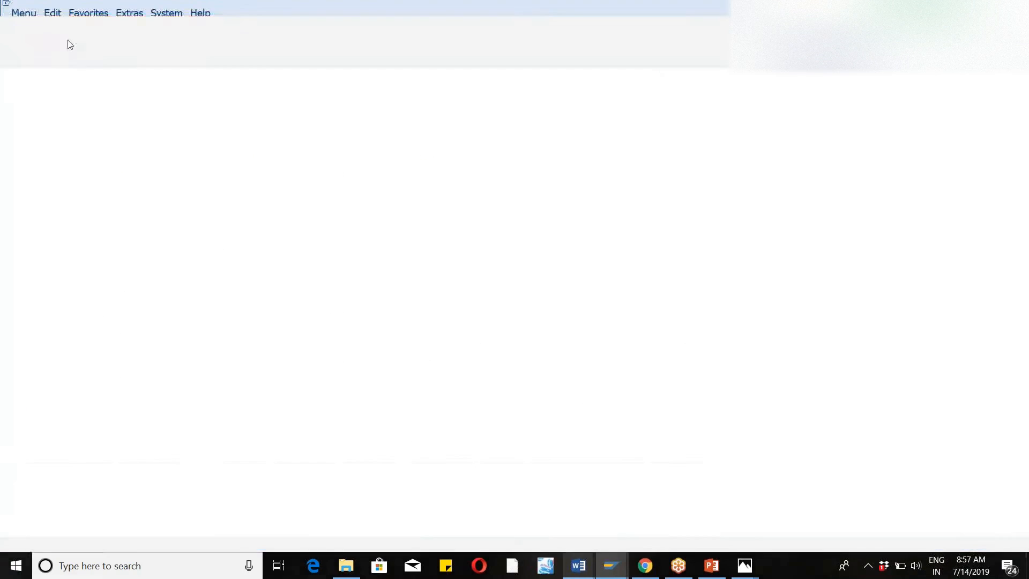
{"action": "type", "text": "spro"}
{"action": "key", "text": "Return"}
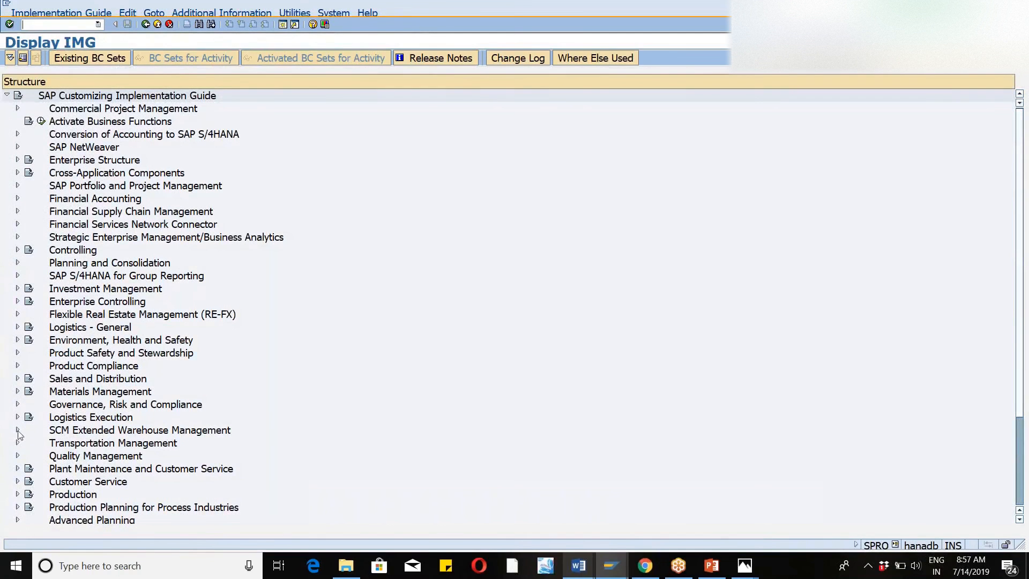
Step: Open the Define Warehouse Door activity under the Extended Warehouse Management master data
{"action": "left_click", "coordinate": [18, 431]}
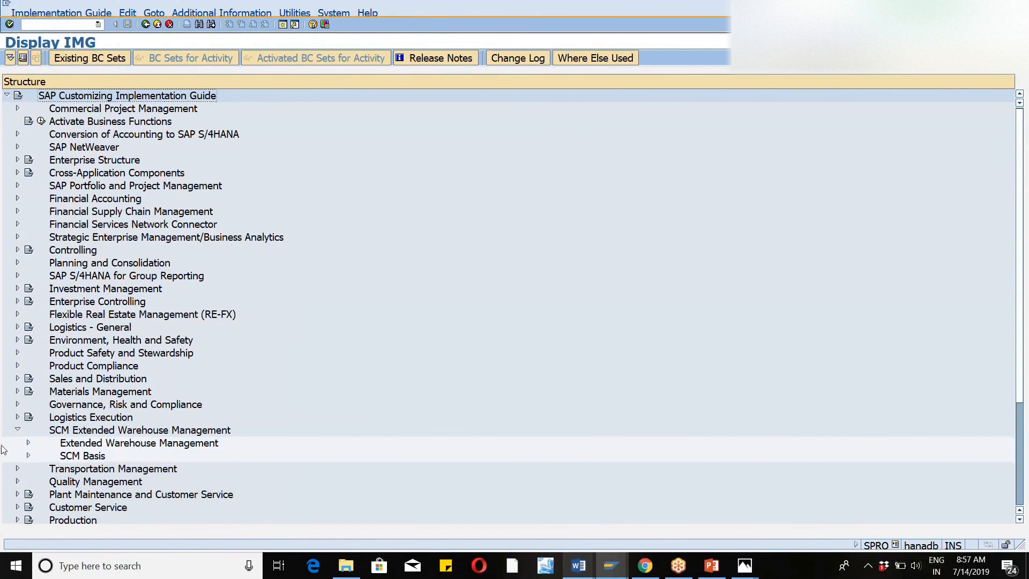
{"action": "left_click", "coordinate": [29, 443]}
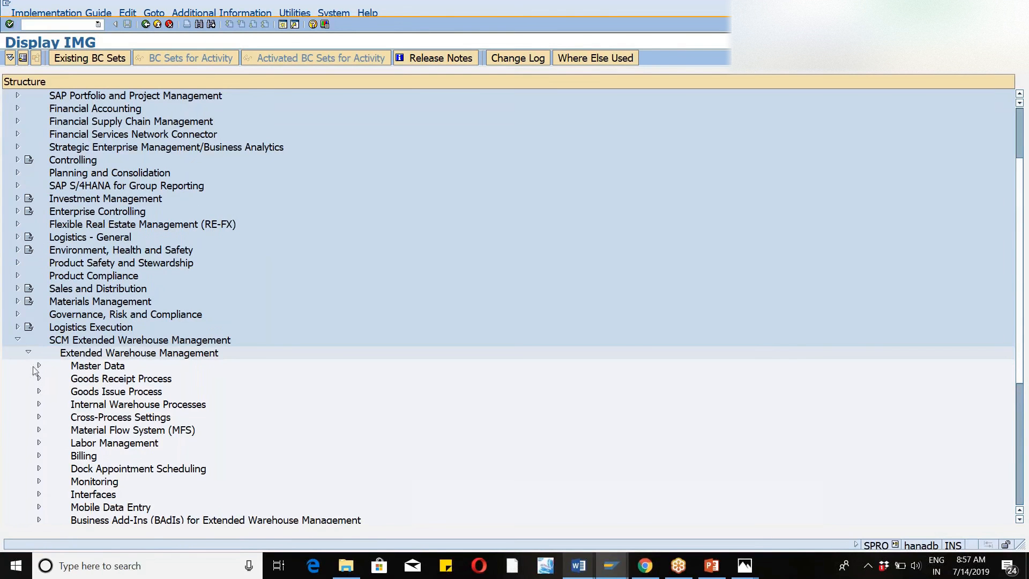
{"action": "left_click", "coordinate": [38, 366]}
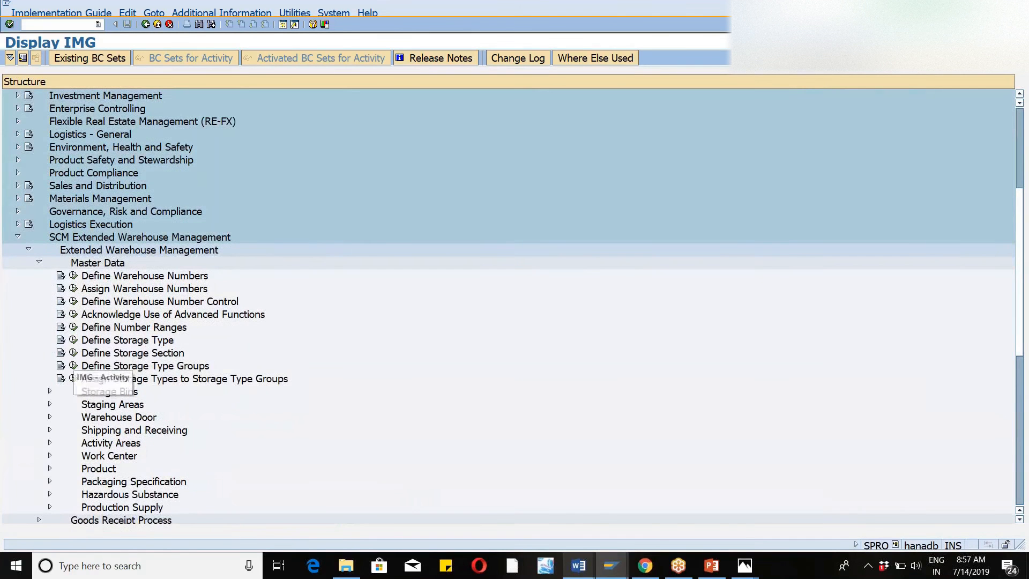
{"action": "left_click", "coordinate": [50, 404]}
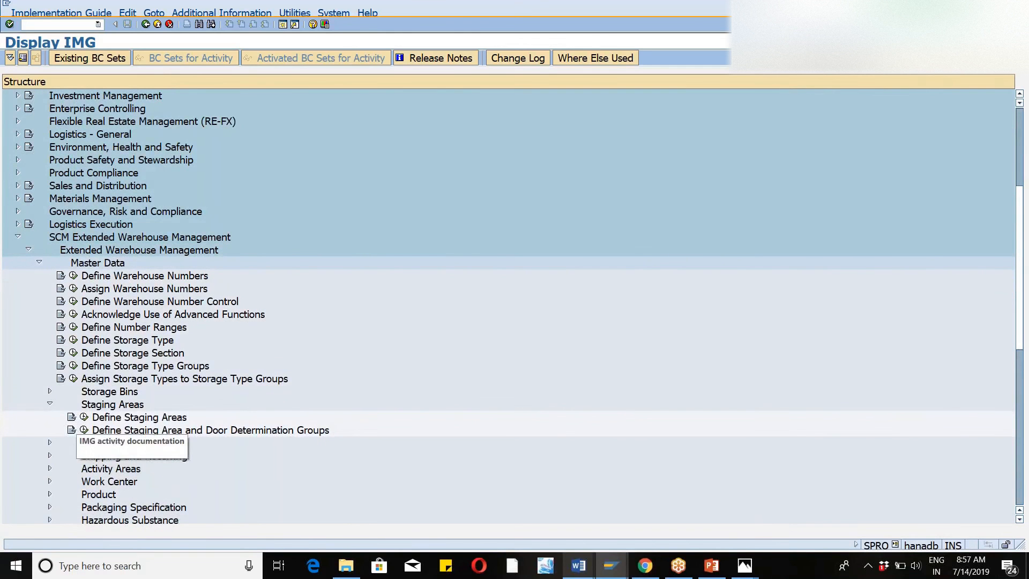
{"action": "left_click", "coordinate": [49, 406]}
{"action": "left_click", "coordinate": [50, 417]}
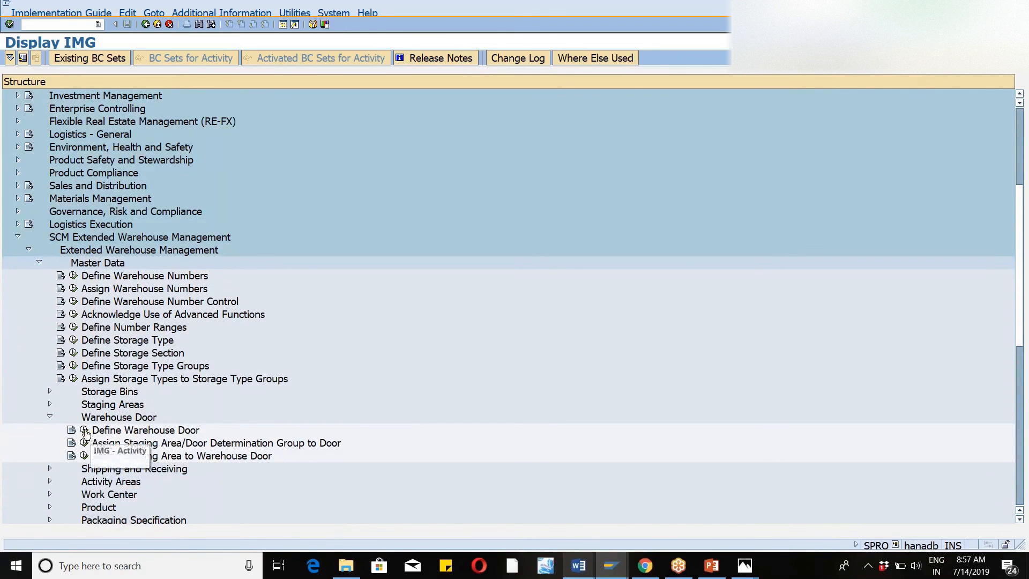
{"action": "left_click", "coordinate": [84, 430]}
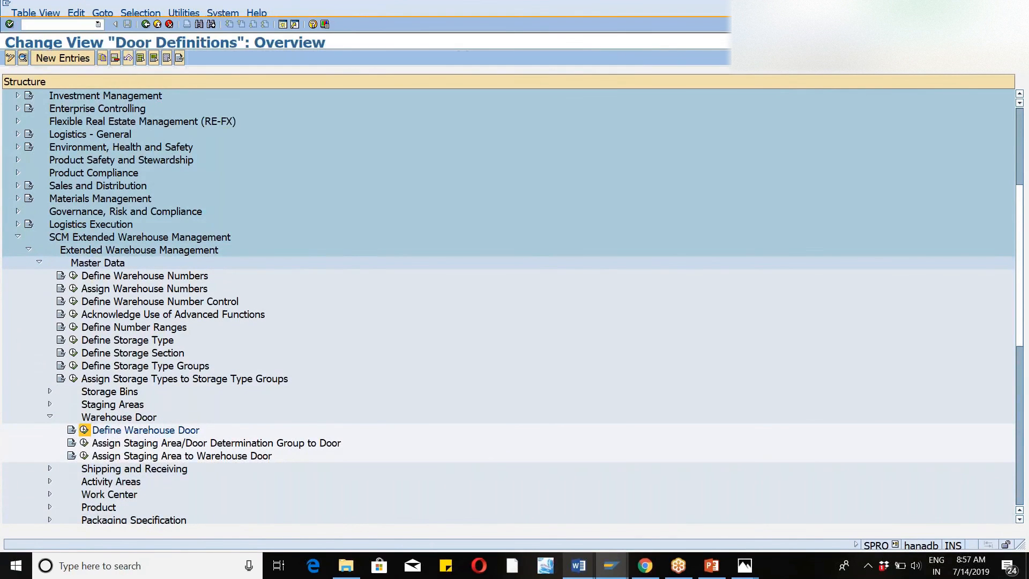
Step: Look up the WM46 door definitions for DOR1 and DOR2, try to save them and return to the implementation guide
{"action": "left_click", "coordinate": [178, 526]}
{"action": "type", "text": "wm46"}
{"action": "key", "text": "Tab"}
{"action": "type", "text": "dor"}
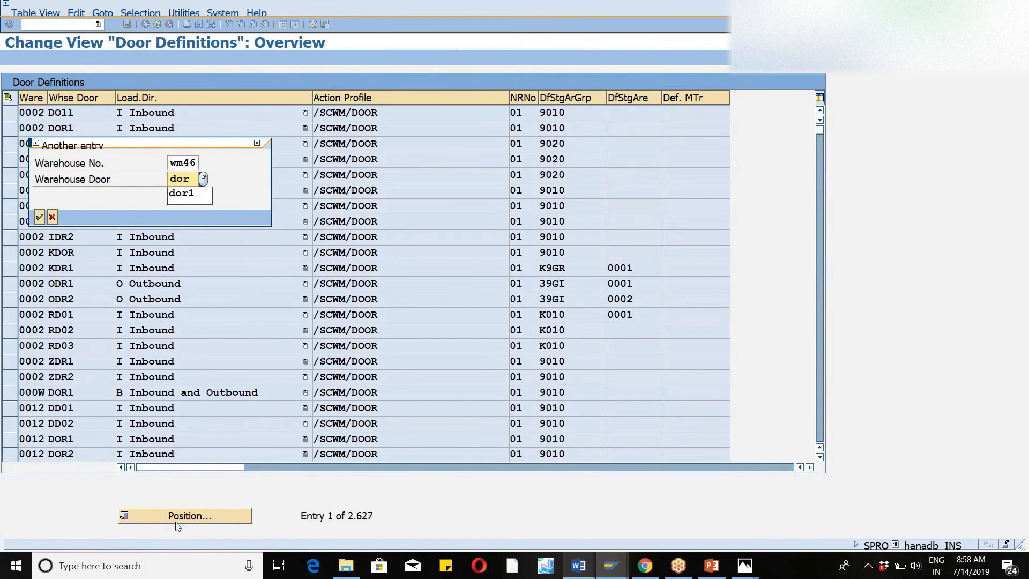
{"action": "type", "text": "2"}
{"action": "key", "text": "Return"}
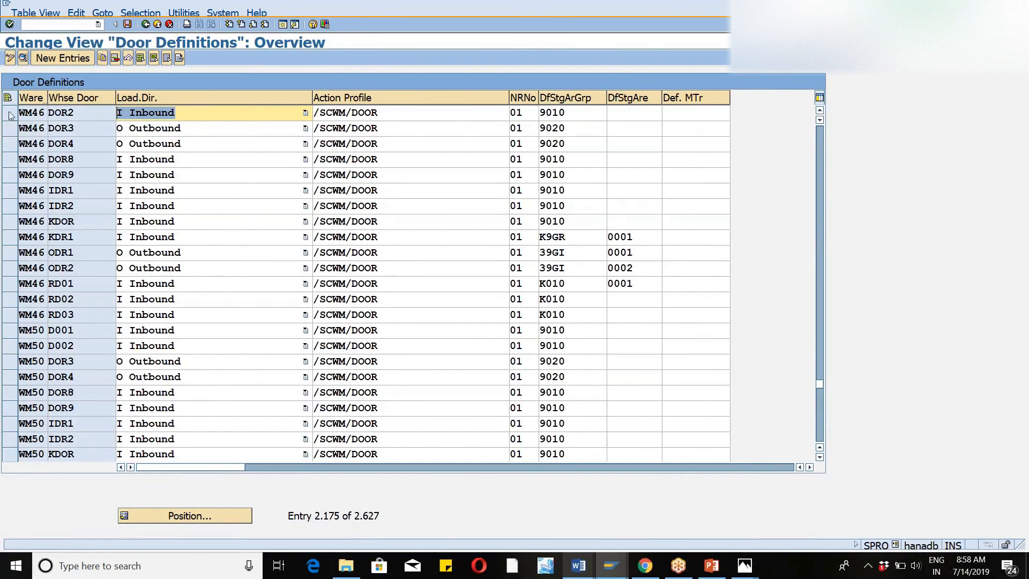
{"action": "left_click", "coordinate": [820, 110]}
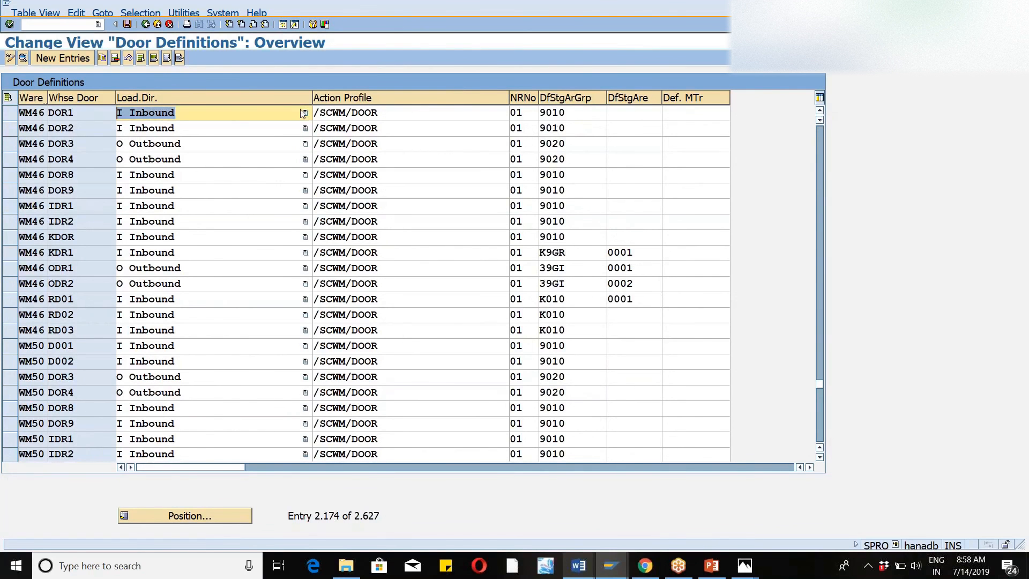
{"action": "left_click", "coordinate": [11, 112]}
{"action": "left_click", "coordinate": [11, 127]}
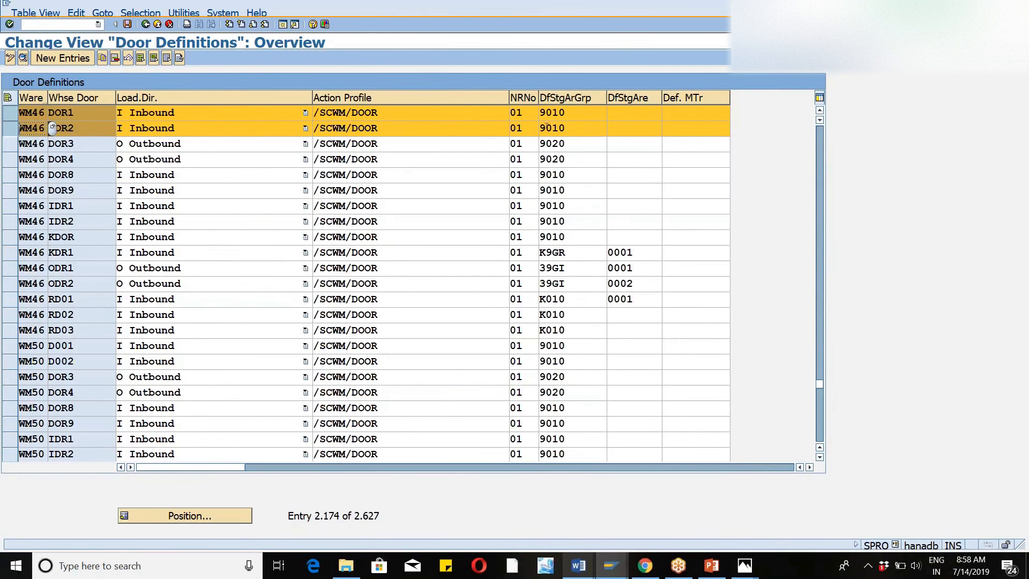
{"action": "left_click", "coordinate": [127, 24]}
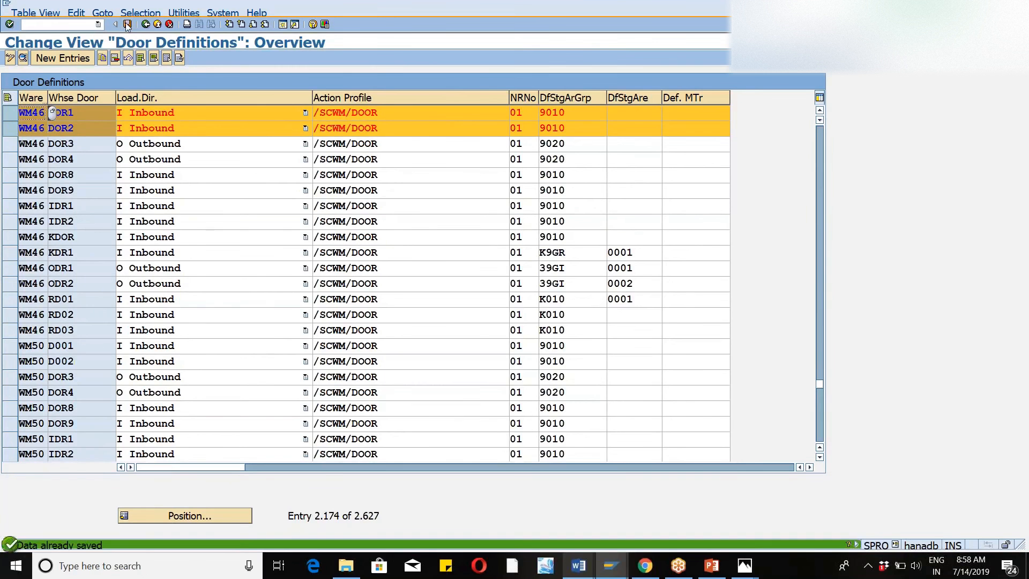
{"action": "left_click", "coordinate": [145, 25]}
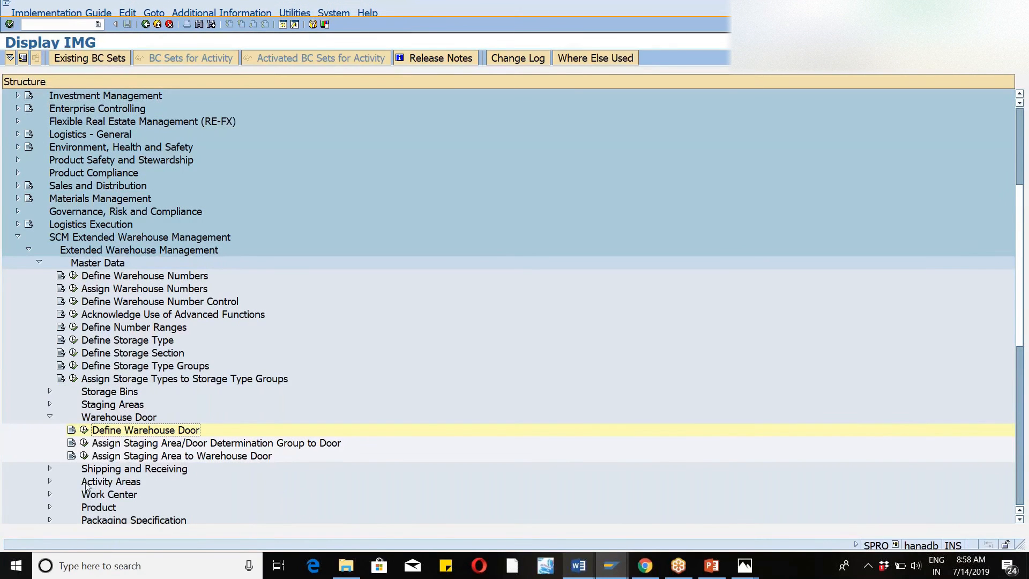
Step: Check the staging area/door determination group assigned to door DOR2 in warehouse WM46, and return to the implementation guide
{"action": "left_click", "coordinate": [84, 443]}
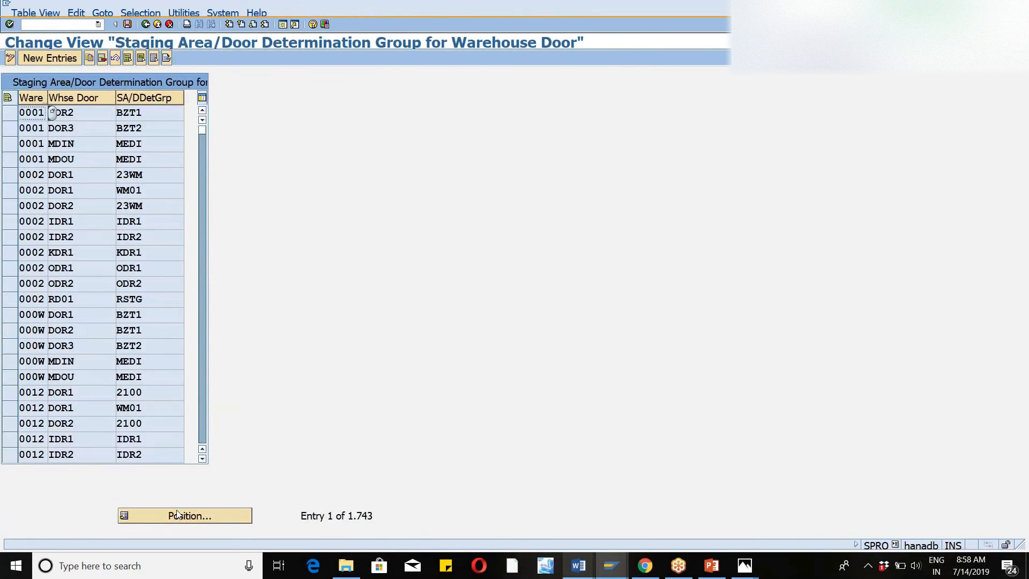
{"action": "left_click", "coordinate": [178, 514]}
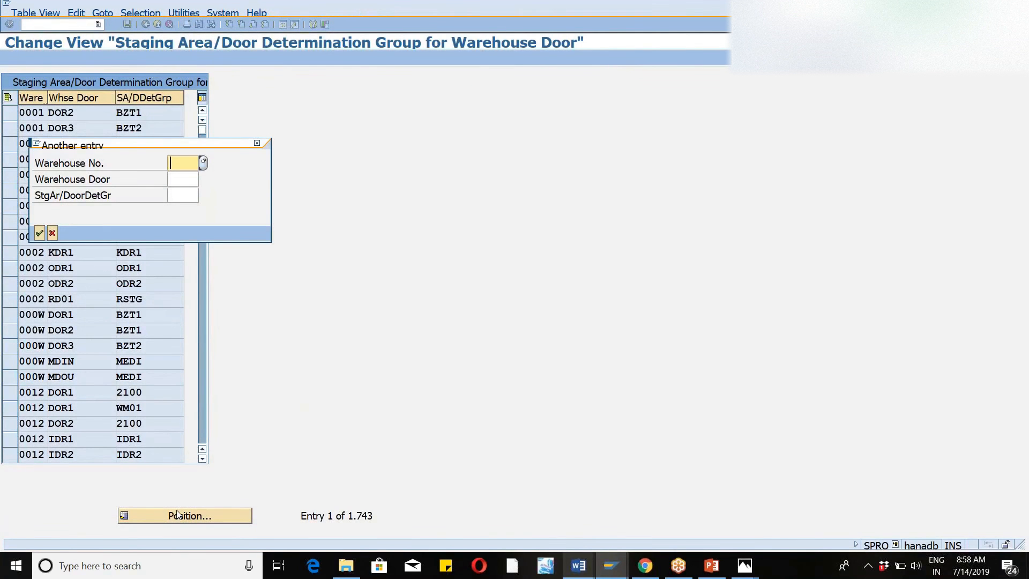
{"action": "type", "text": "wm46"}
{"action": "key", "text": "Tab"}
{"action": "type", "text": "dor2"}
{"action": "key", "text": "Return"}
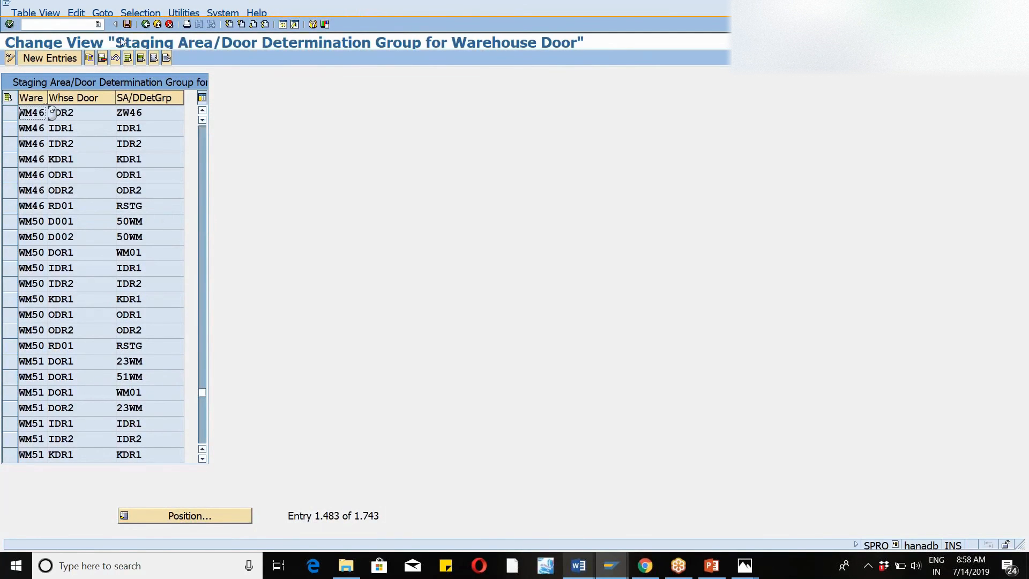
{"action": "left_click", "coordinate": [145, 25]}
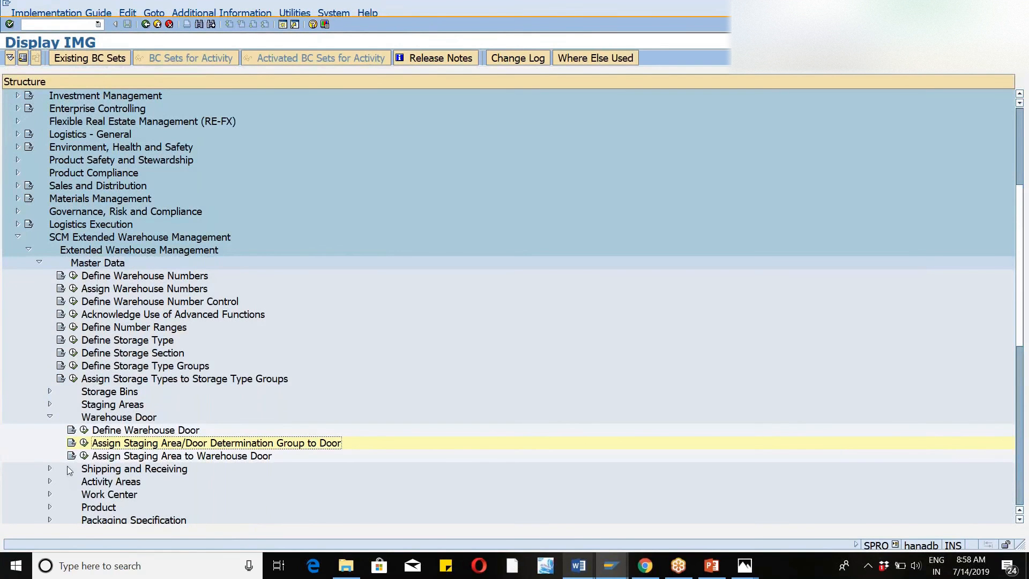
Step: Open the assignment of staging areas to warehouse doors and go to the entries of warehouse WM46
{"action": "left_click", "coordinate": [84, 456]}
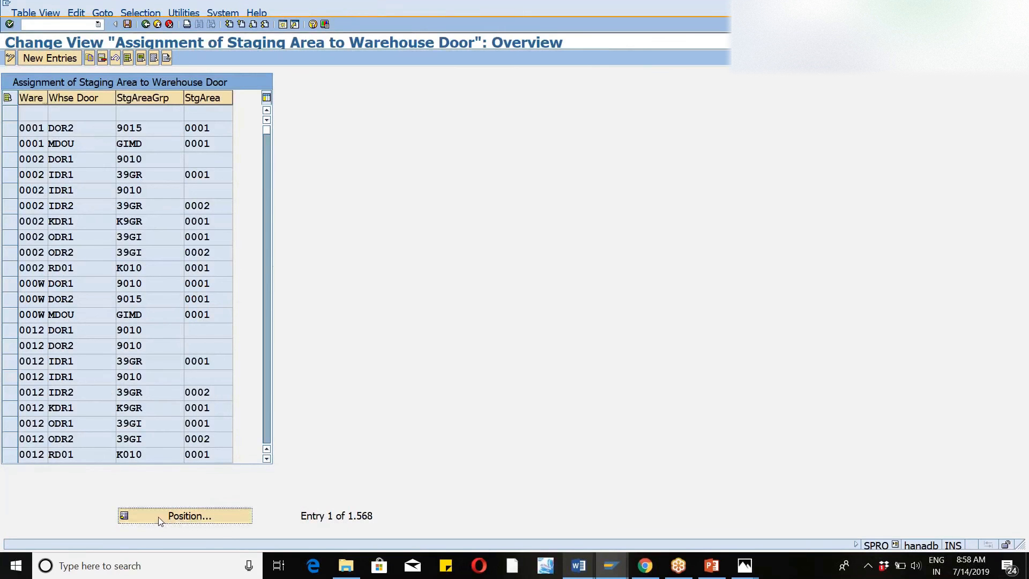
{"action": "left_click", "coordinate": [159, 515]}
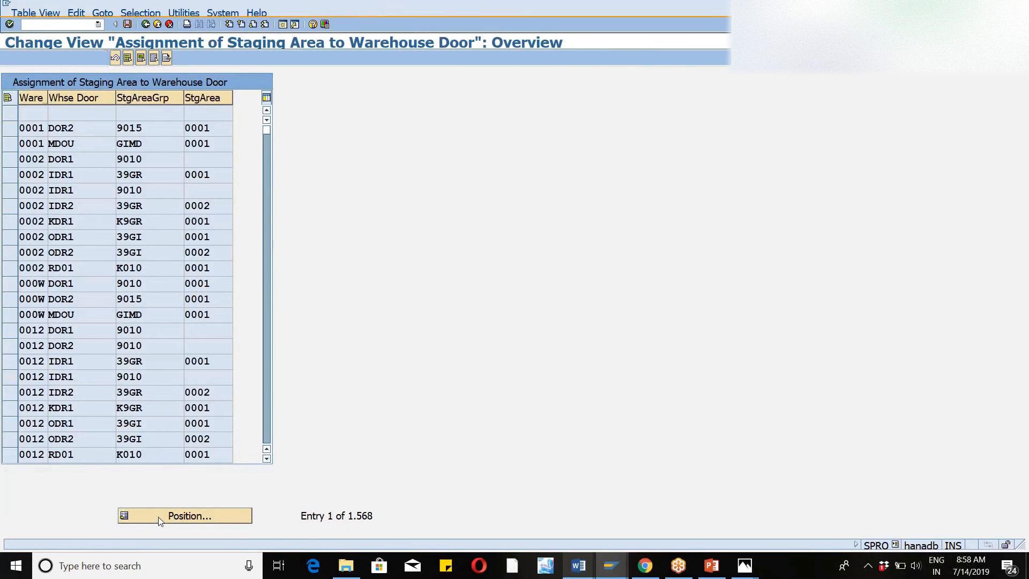
{"action": "type", "text": "wm46"}
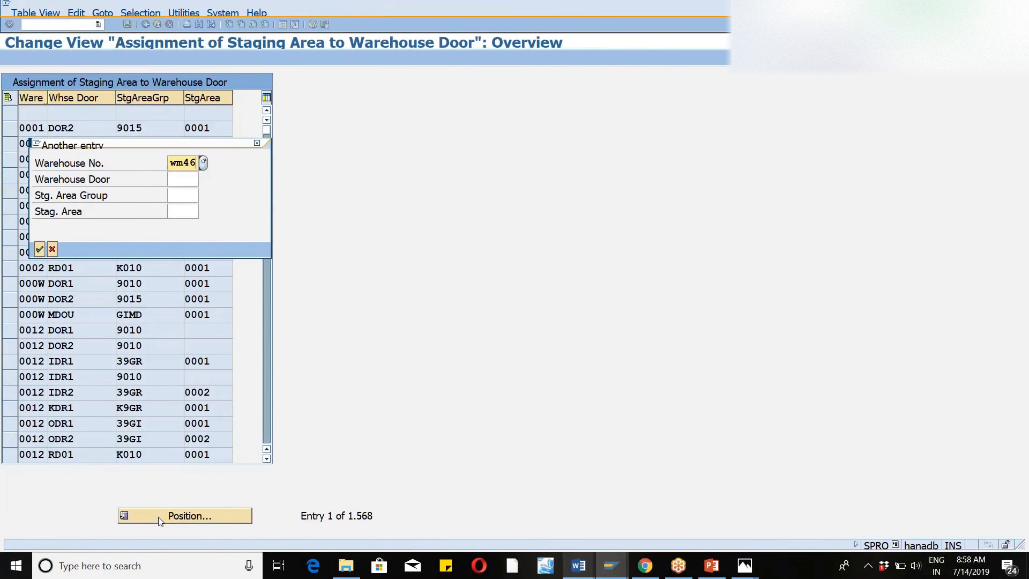
{"action": "key", "text": "Return"}
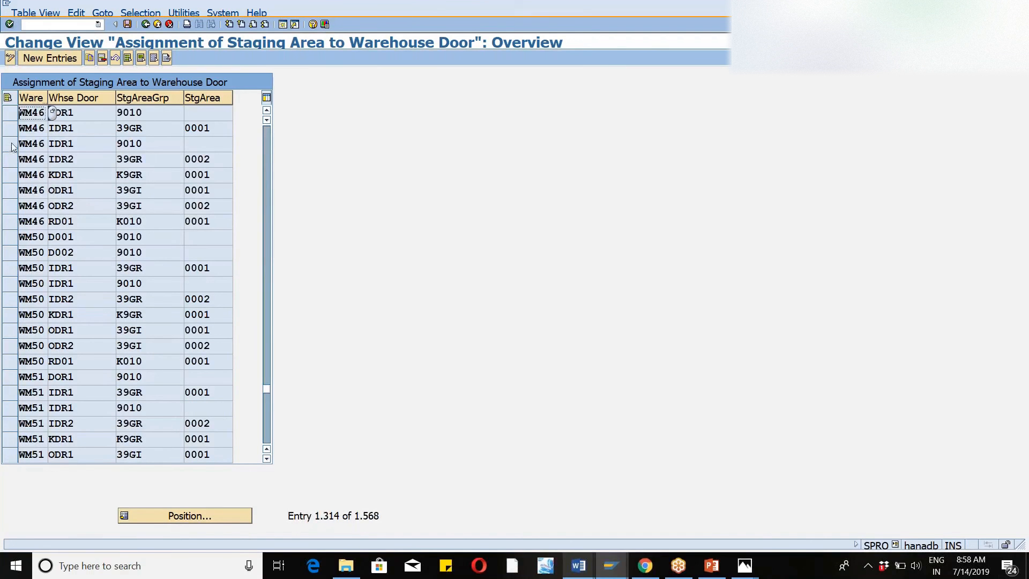
Step: Copy the WM46 assignment of door DOR1 to staging area group 9010 for door DOR2, and save it to the customizing request
{"action": "left_click", "coordinate": [9, 113]}
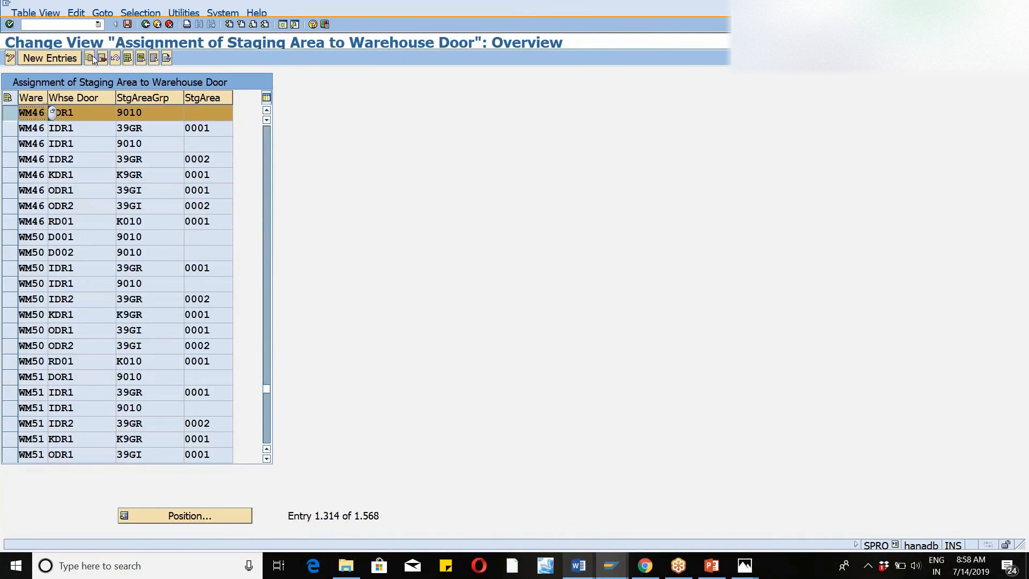
{"action": "left_click", "coordinate": [89, 58]}
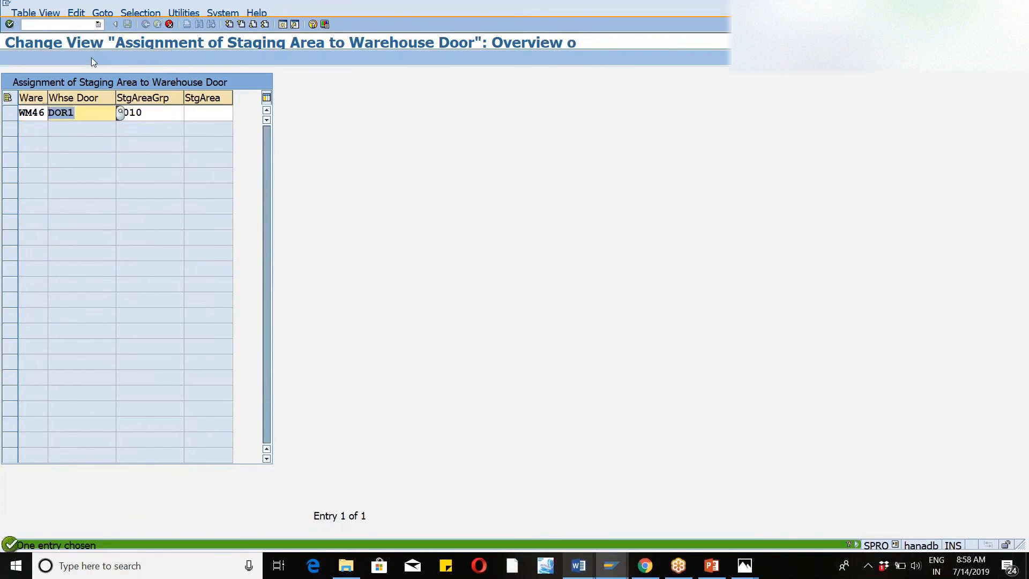
{"action": "type", "text": "dor2"}
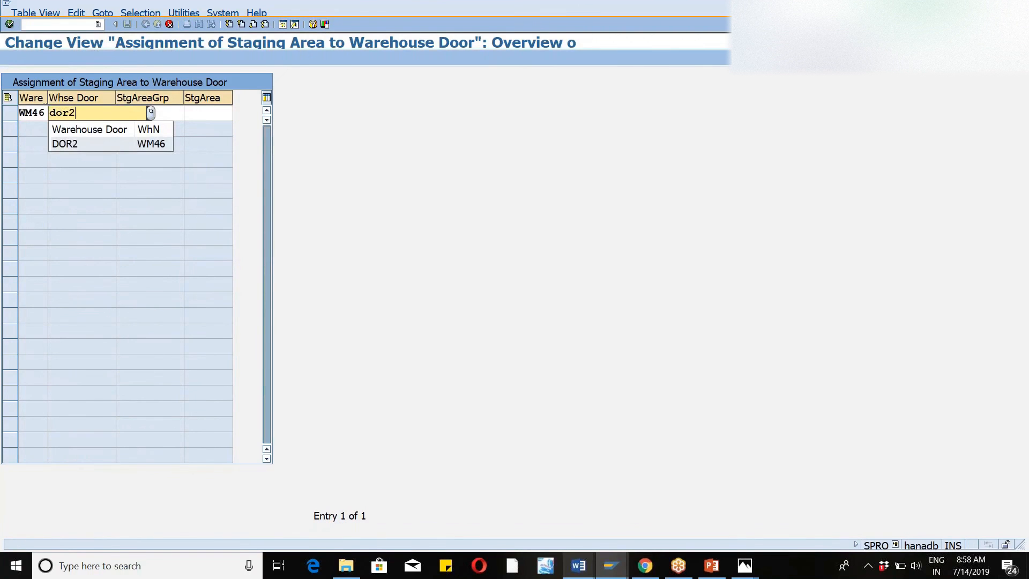
{"action": "key", "text": "Return"}
{"action": "key", "text": "Return"}
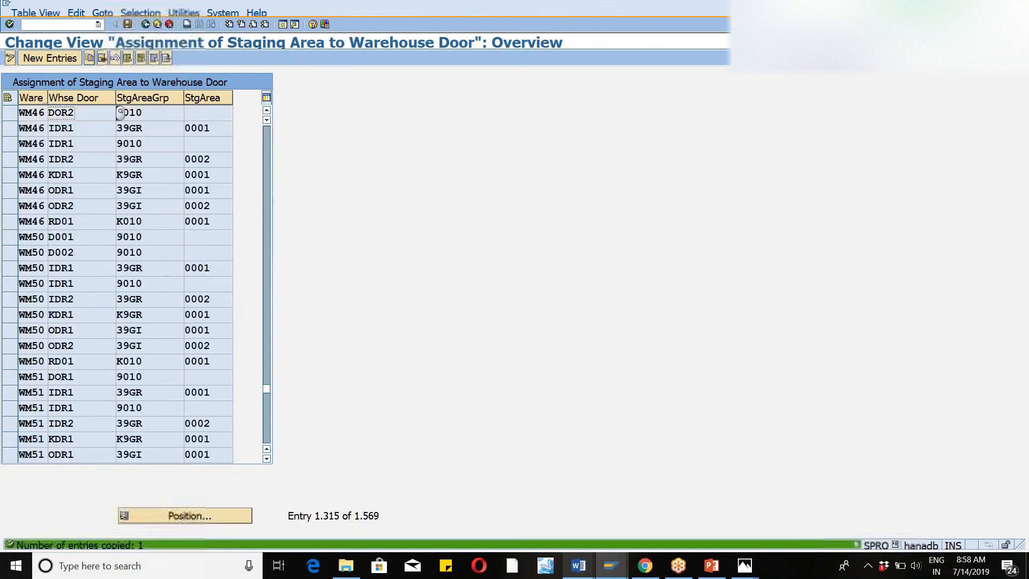
{"action": "left_click", "coordinate": [127, 24]}
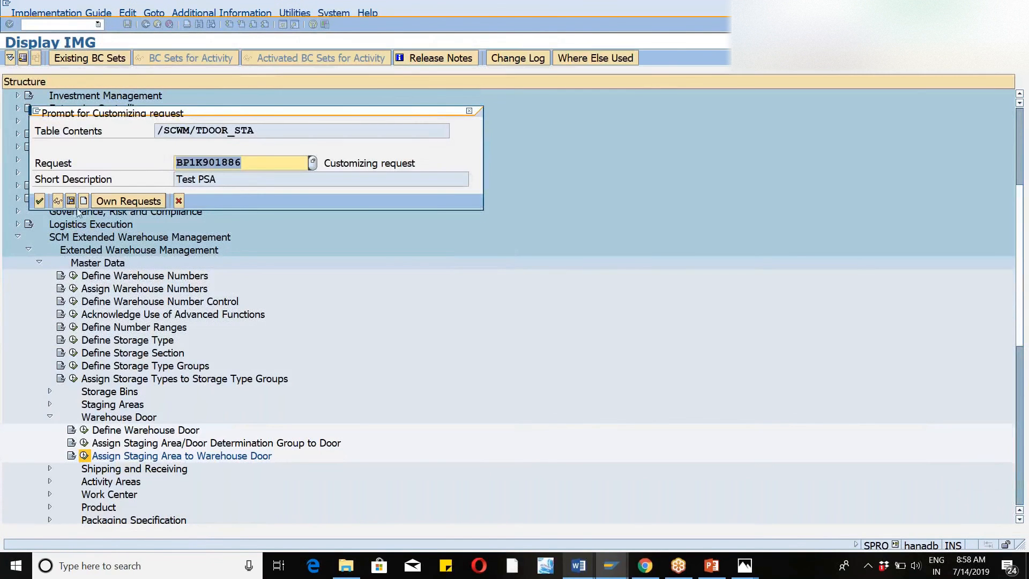
{"action": "key", "text": "Return"}
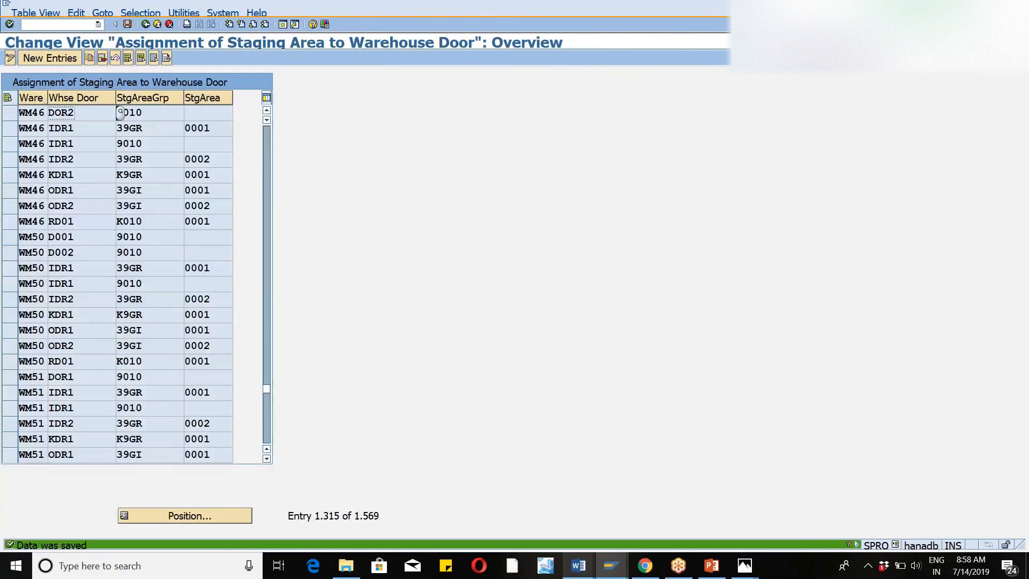
Step: Return to the inbound determination session and start a second entry with warehouse process type ZW46 and determination group ZW46
{"action": "key", "text": "alt+Tab"}
{"action": "type", "text": "zw46"}
{"action": "key", "text": "Tab"}
{"action": "type", "text": "zw46"}
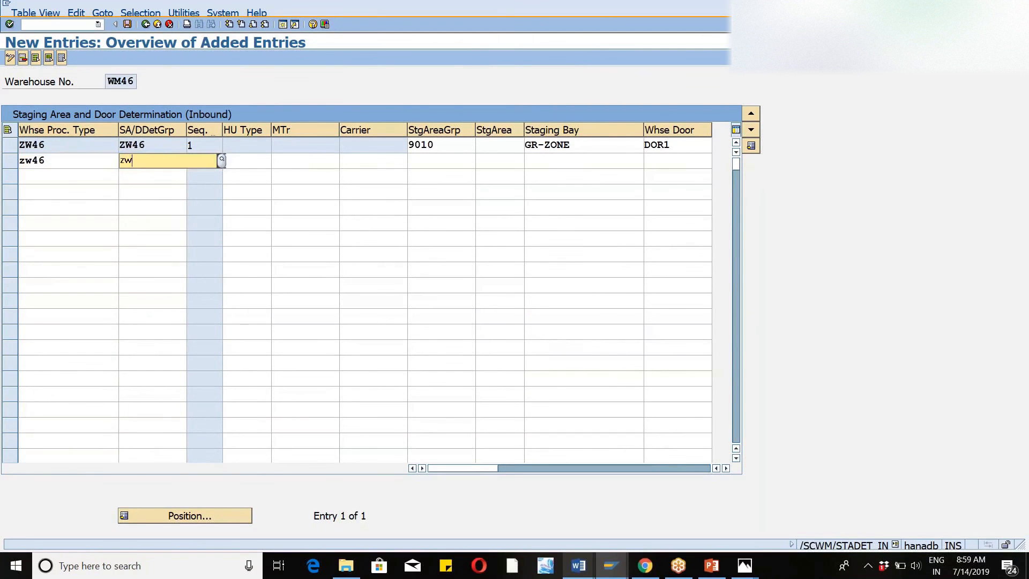
Step: Complete the second entry with staging area group 9010, staging bay GR-ZONE and warehouse door DOR2, and save both entries
{"action": "key", "text": "Tab"}
{"action": "key", "text": "Tab"}
{"action": "key", "text": "Tab"}
{"action": "key", "text": "Tab"}
{"action": "type", "text": "9010"}
{"action": "key", "text": "Tab"}
{"action": "key", "text": "Tab"}
{"action": "key", "text": "Down"}
{"action": "key", "text": "Tab"}
{"action": "type", "text": "dor2"}
{"action": "key", "text": "Return"}
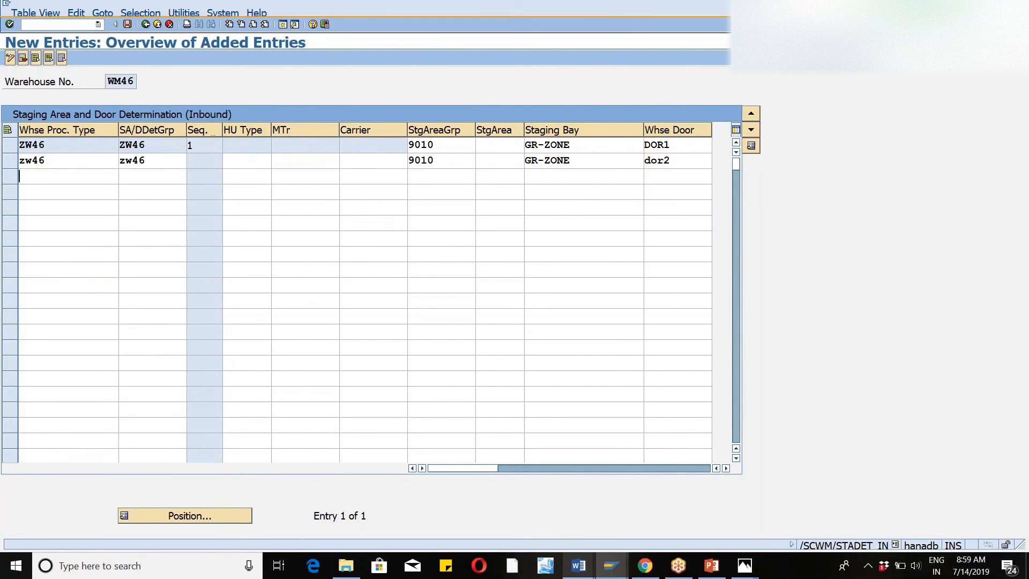
{"action": "left_click", "coordinate": [128, 29]}
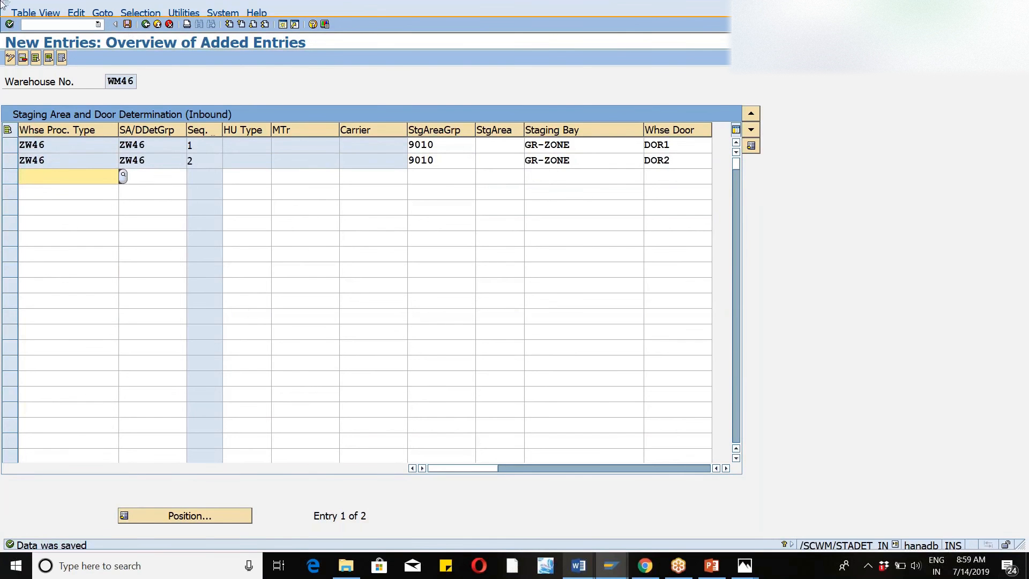
Step: Leave the inbound staging area and door determination and bring up the SAP Easy Access session
{"action": "left_click", "coordinate": [159, 27]}
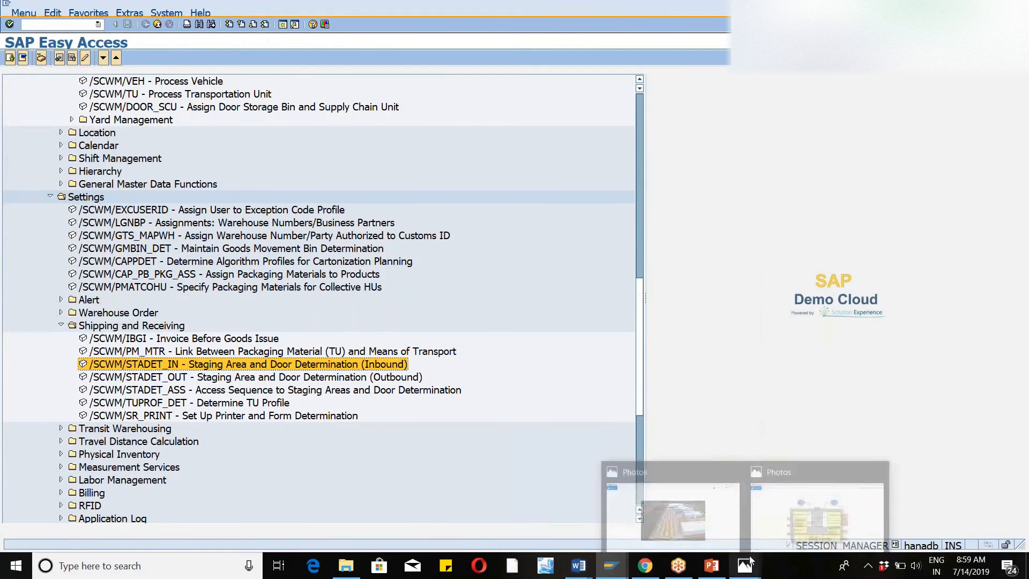
{"action": "mouse_move", "coordinate": [617, 569]}
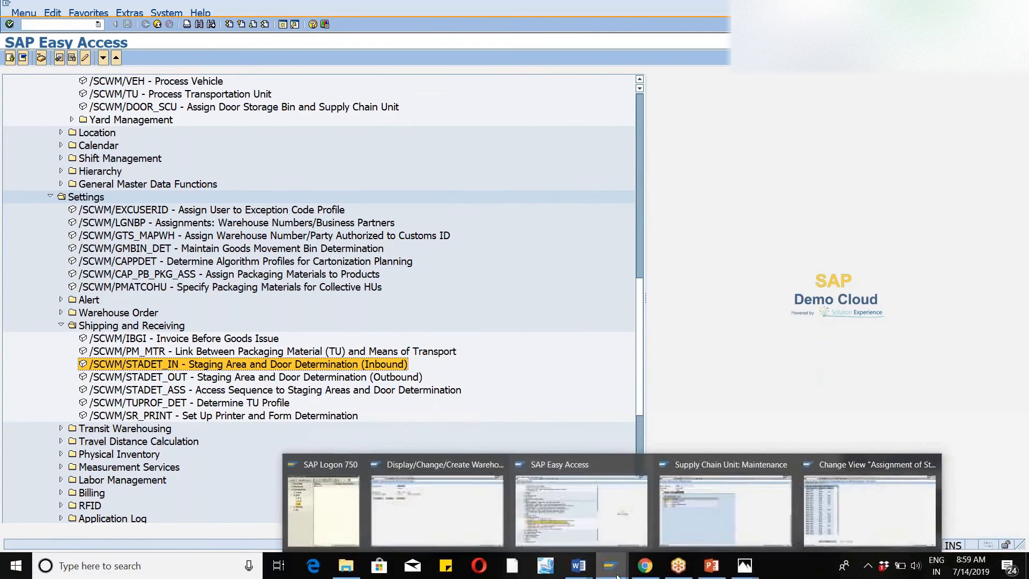
{"action": "left_click", "coordinate": [614, 517]}
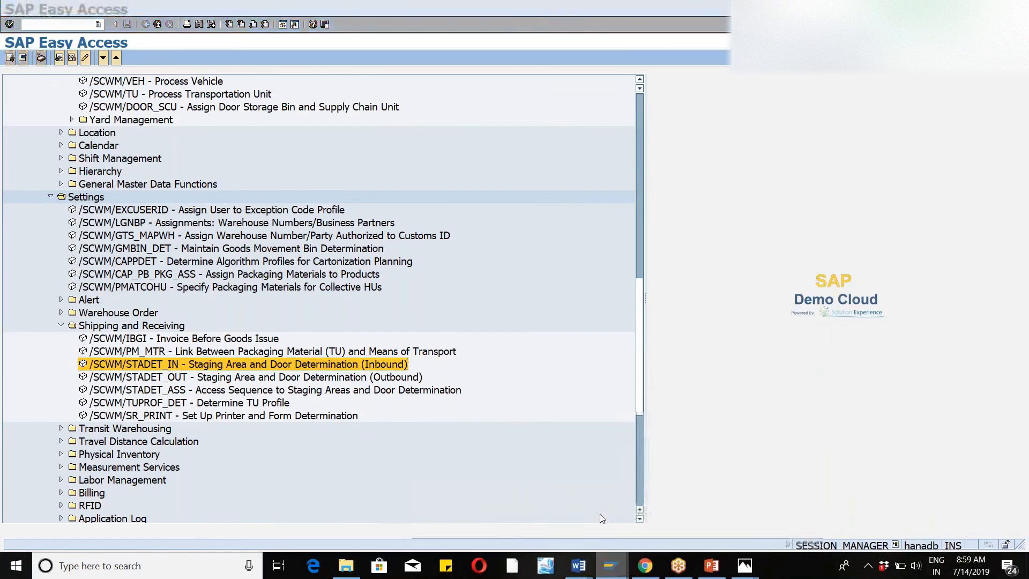
Step: Open the access sequence to staging areas and door determination for WM46 and start a new entry with direction Inbound
{"action": "left_click", "coordinate": [255, 393]}
{"action": "double_click", "coordinate": [256, 396]}
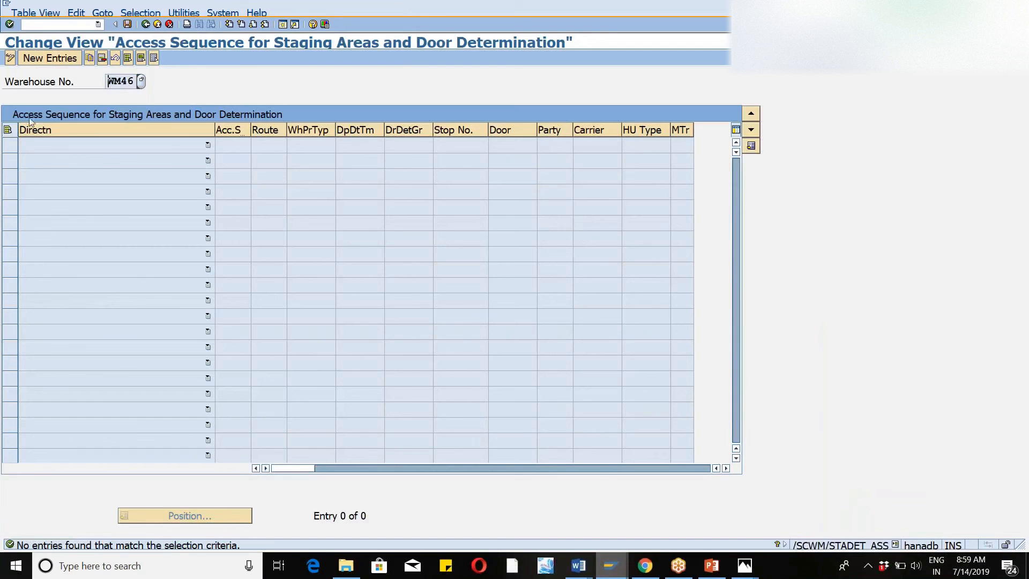
{"action": "left_click", "coordinate": [48, 59]}
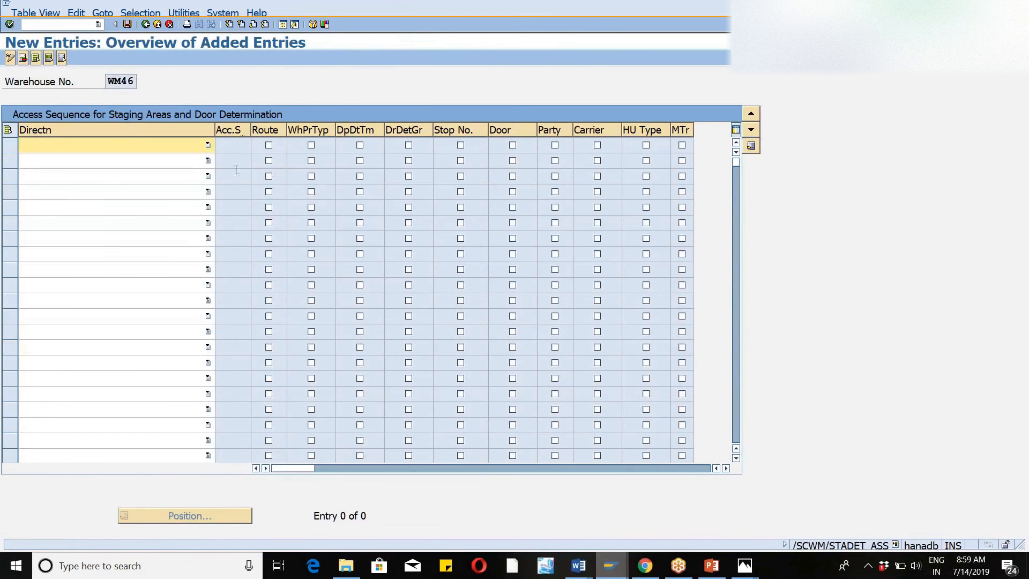
{"action": "left_click", "coordinate": [206, 145]}
{"action": "left_click", "coordinate": [149, 170]}
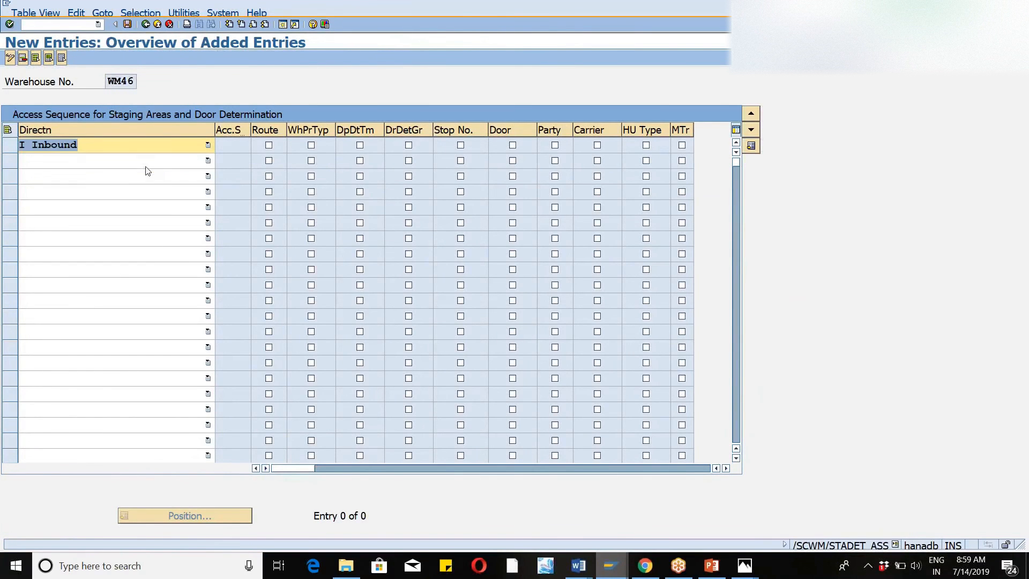
Step: Include warehouse process type, door determination group and door in the inbound access sequence, save it and return to SAP Easy Access
{"action": "left_click", "coordinate": [311, 146]}
{"action": "left_click", "coordinate": [409, 147]}
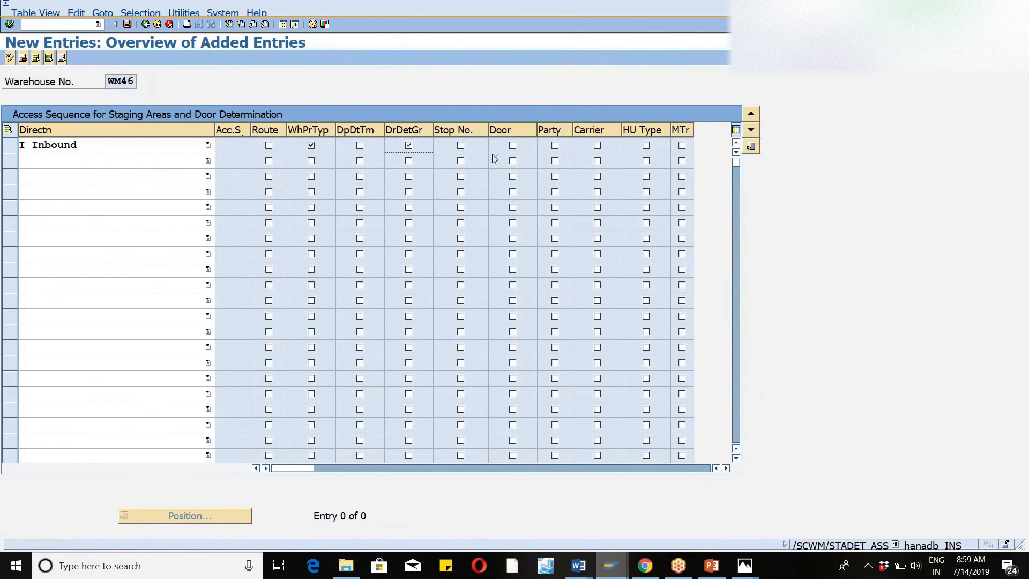
{"action": "left_click", "coordinate": [510, 146]}
{"action": "left_click", "coordinate": [127, 25]}
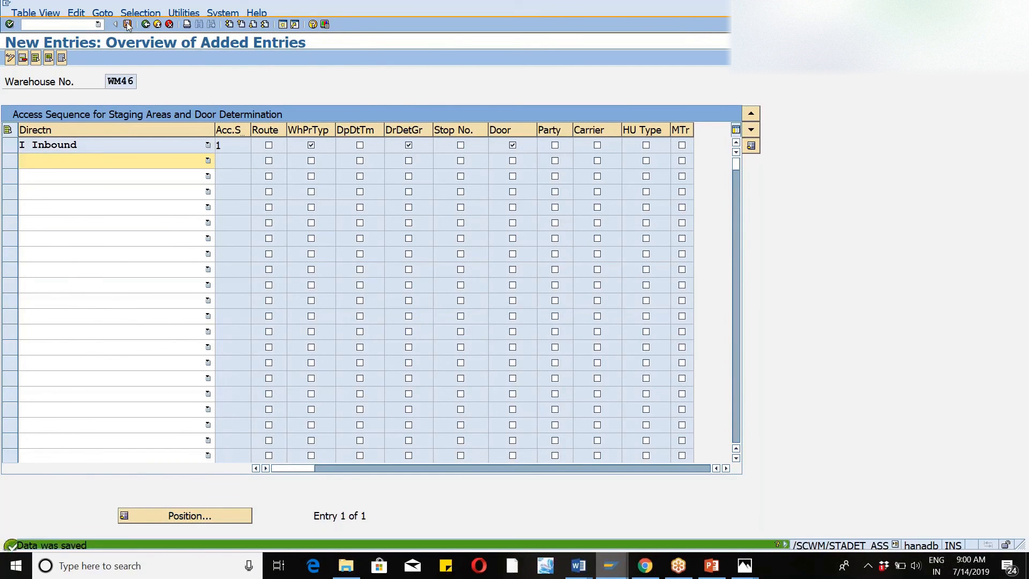
{"action": "left_click", "coordinate": [144, 24]}
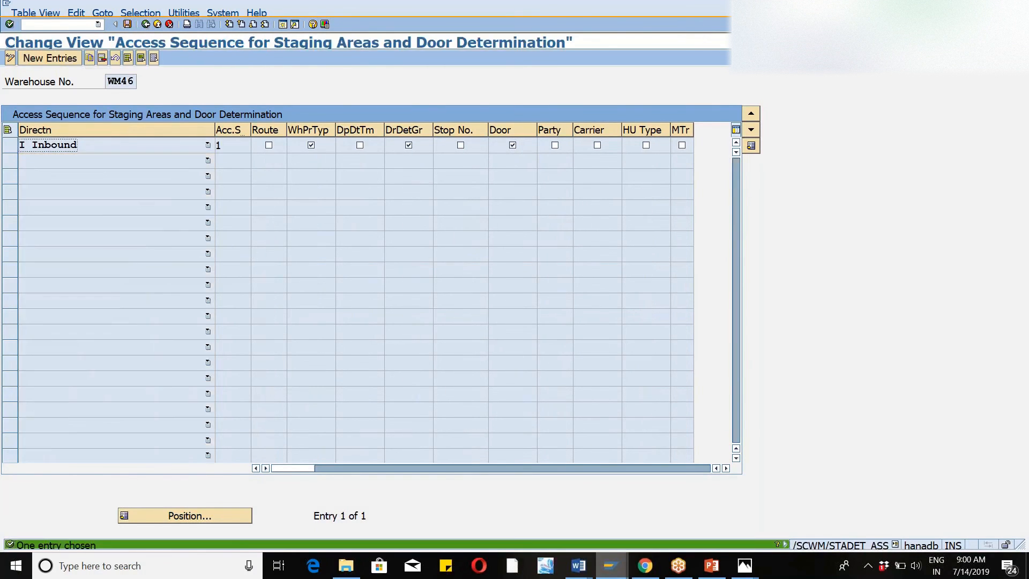
{"action": "left_click", "coordinate": [146, 24]}
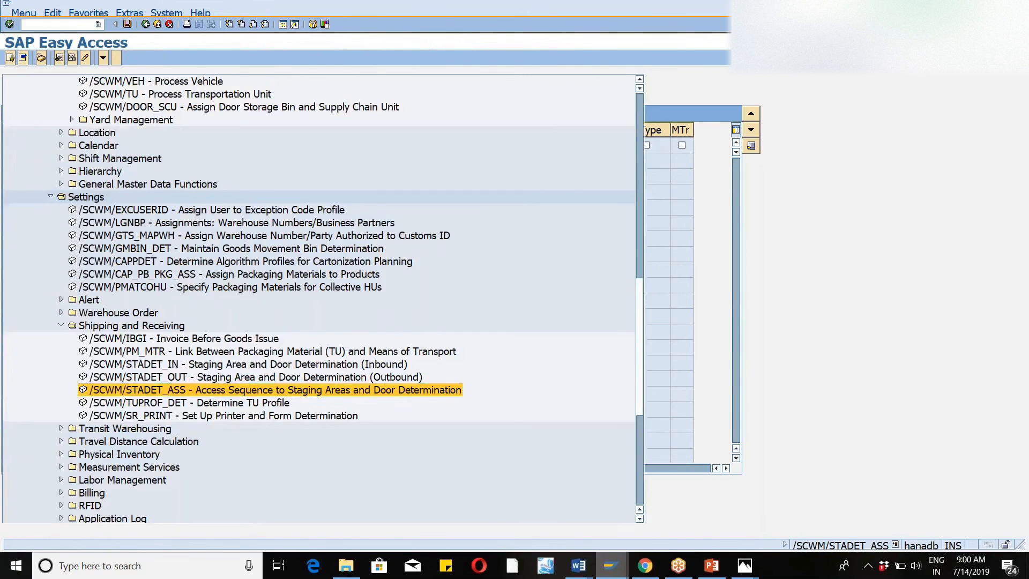
Step: Check the WM46 staging area and door determination entries, first for outbound and then for inbound
{"action": "left_click", "coordinate": [347, 379]}
{"action": "double_click", "coordinate": [346, 377]}
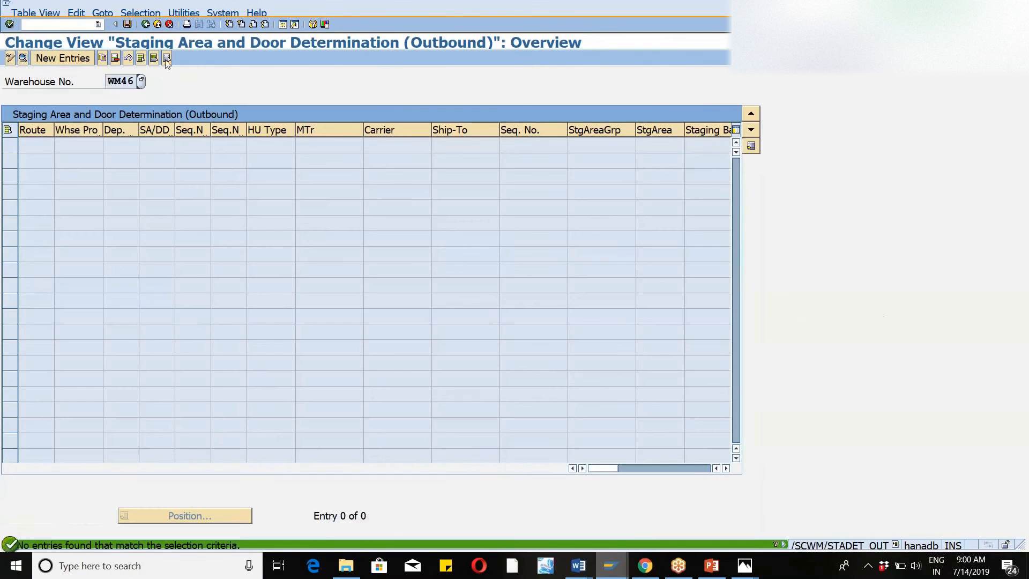
{"action": "left_click", "coordinate": [145, 24]}
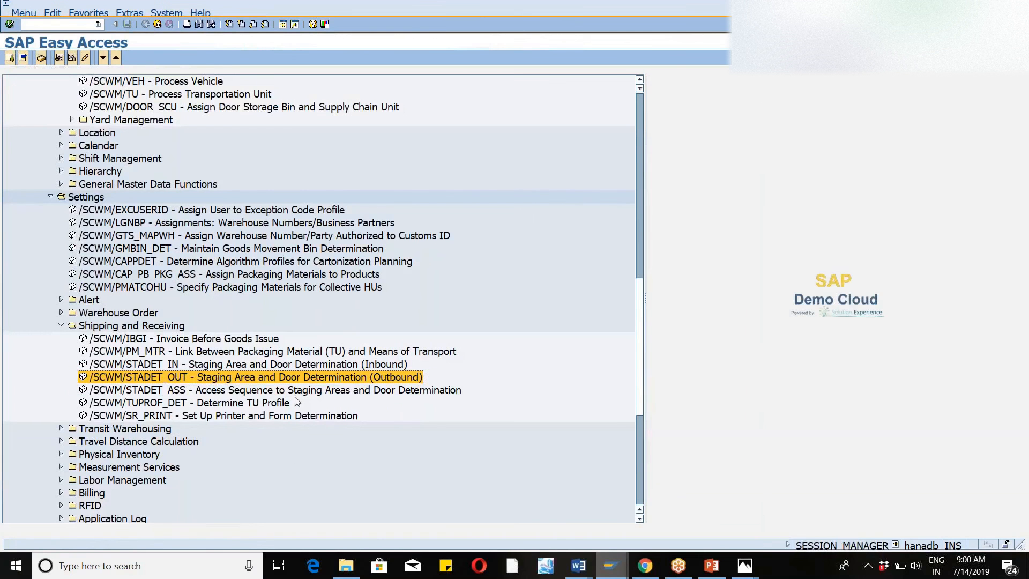
{"action": "left_click", "coordinate": [288, 367]}
{"action": "double_click", "coordinate": [288, 367]}
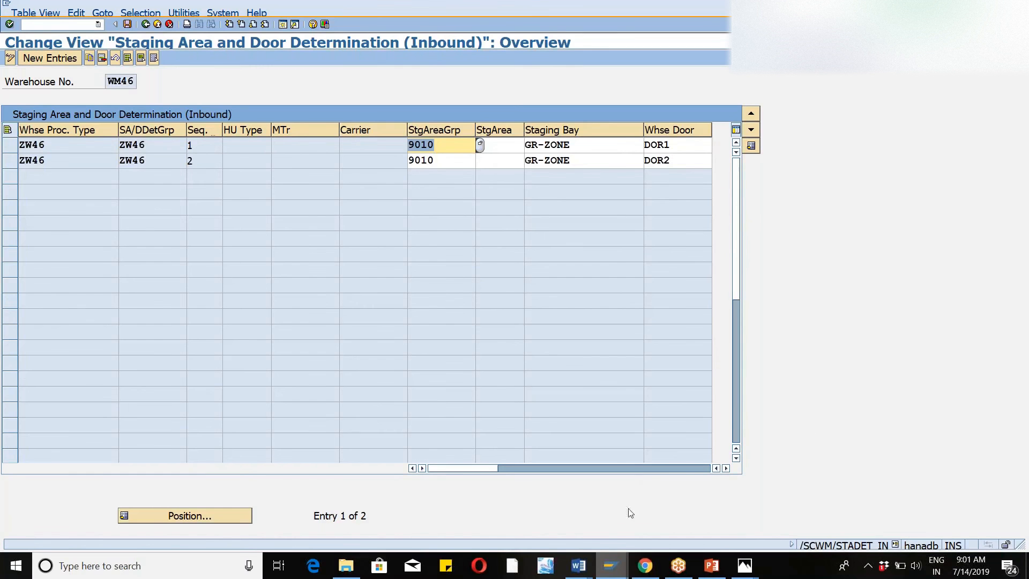
Step: Switch to the Sri-Decon Process document in Word and review the Set-3 list of remaining deconsolidation settings
{"action": "mouse_move", "coordinate": [579, 565]}
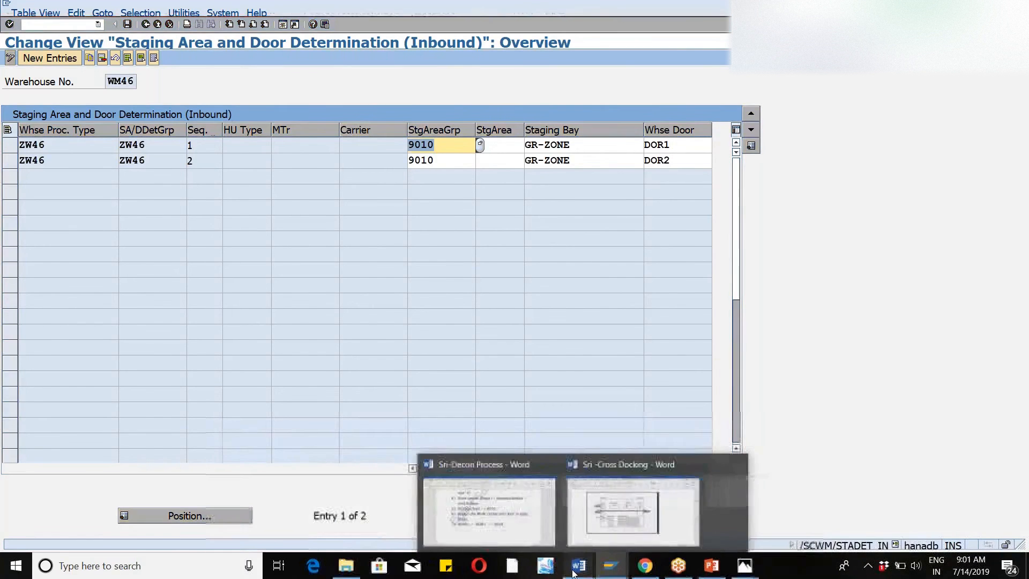
{"action": "left_click", "coordinate": [538, 528]}
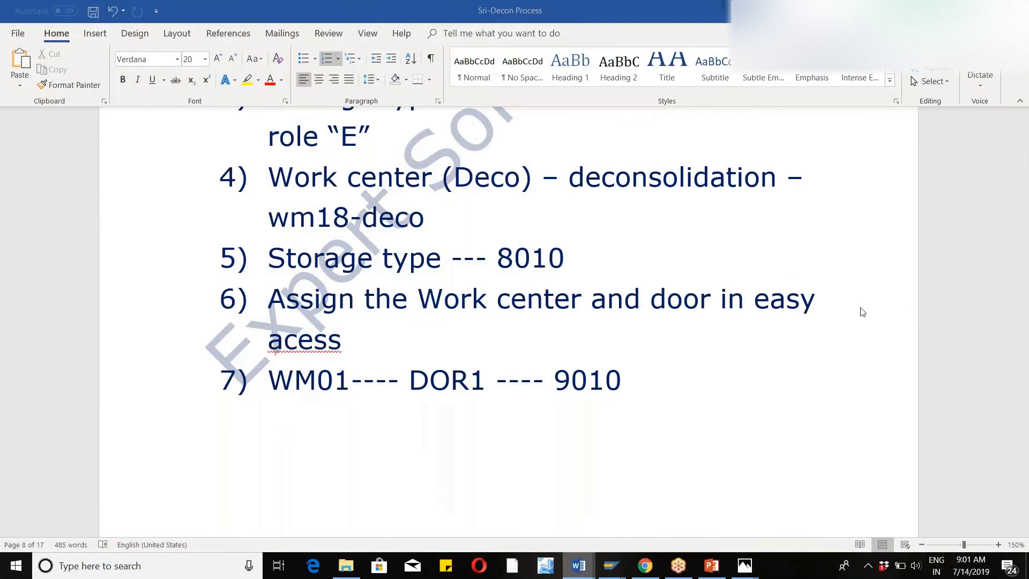
{"action": "left_click_drag", "start_coordinate": [1023, 310], "coordinate": [1024, 325]}
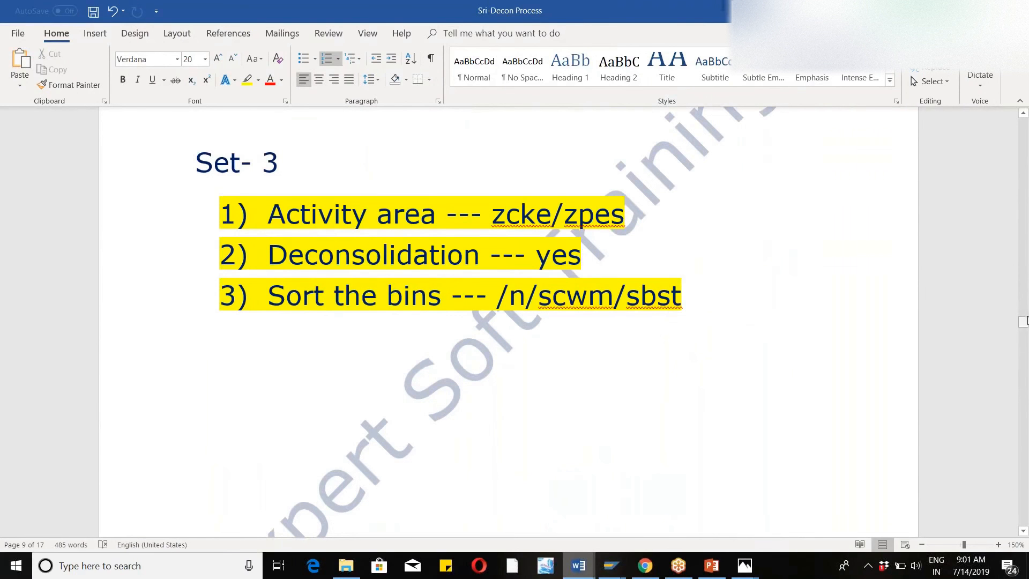
{"action": "left_click", "coordinate": [1025, 325]}
{"action": "mouse_move", "coordinate": [1024, 325]}
{"action": "left_mouse_down"}
{"action": "mouse_move", "coordinate": [1024, 352]}
{"action": "mouse_move", "coordinate": [1024, 325]}
{"action": "left_mouse_up"}
{"action": "key", "text": "alt+Tab"}
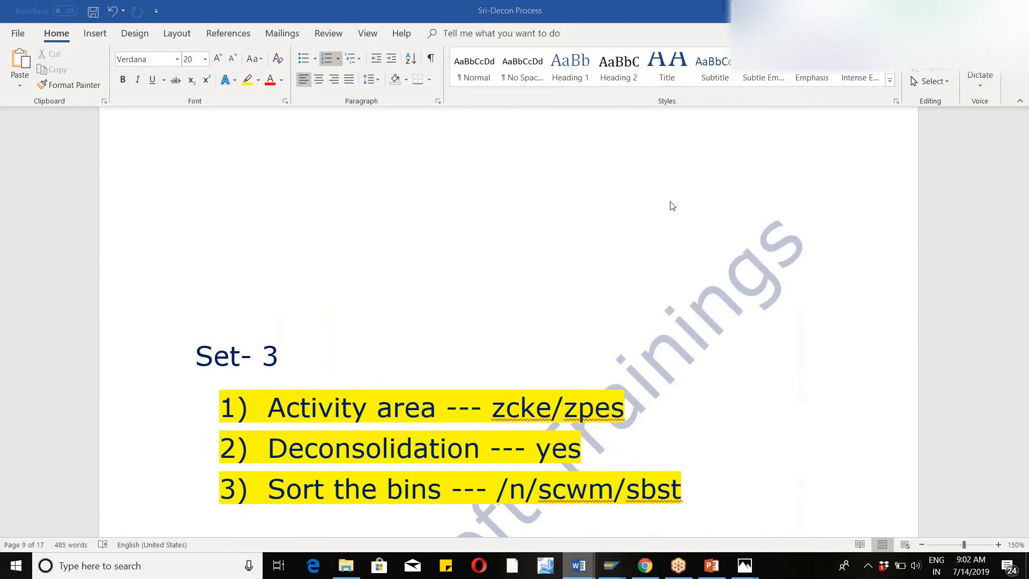